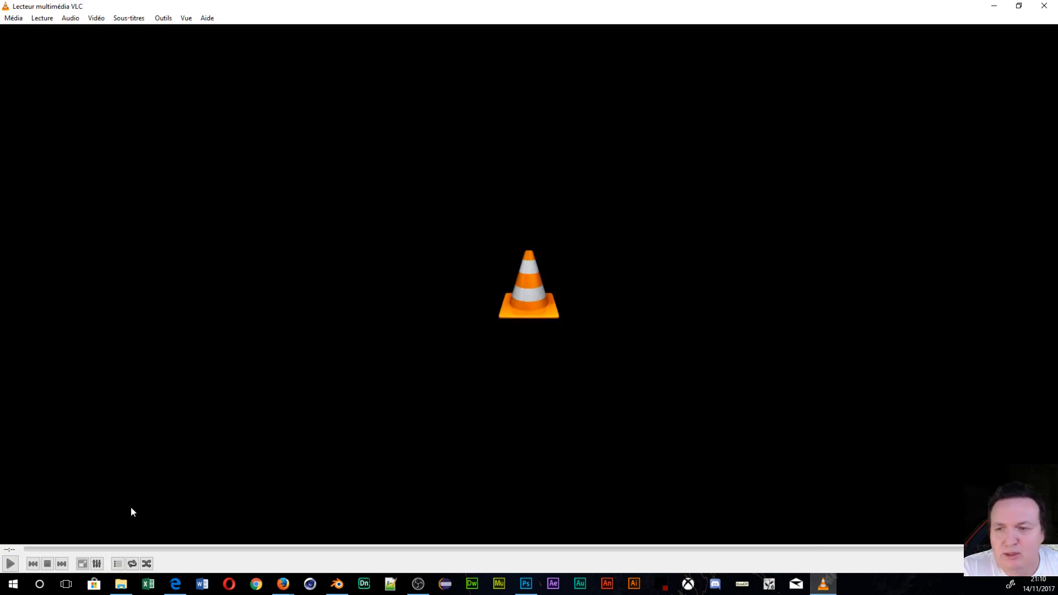
- Close the media player and return to the Earth explosion scene in Blender
{"action": "left_click", "coordinate": [10, 564]}
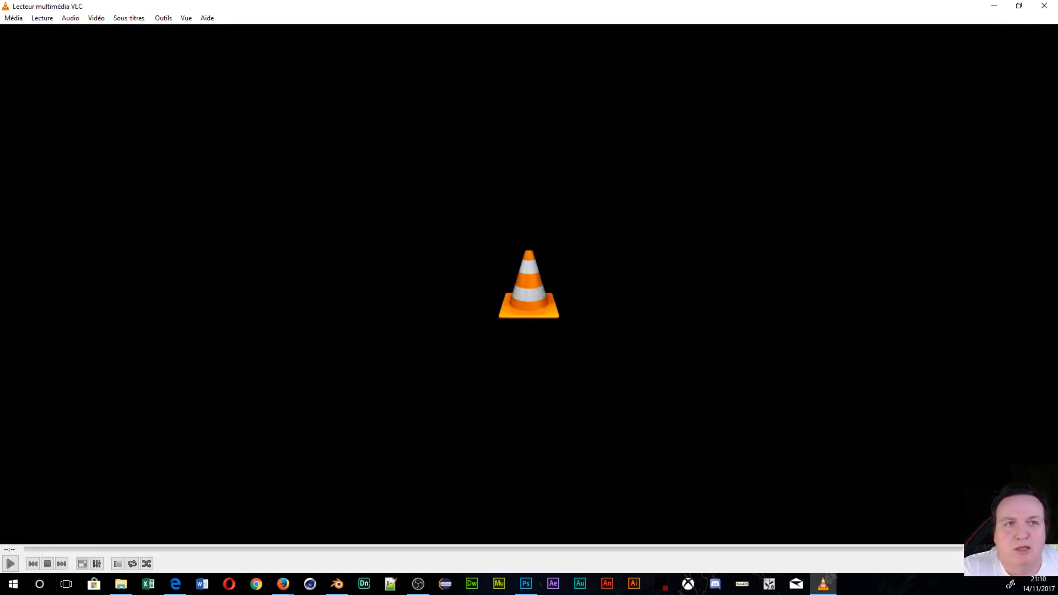
{"action": "left_click", "coordinate": [1046, 6]}
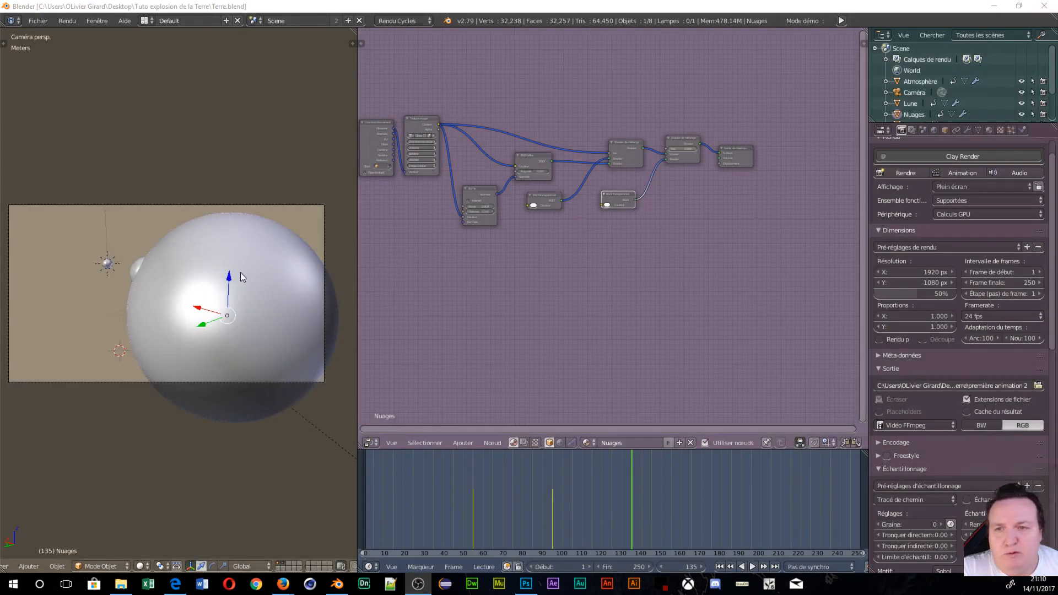
- Bring up the Atmosphère material's final mix shader nodes and move the timeline to frame 190
{"action": "right_click", "coordinate": [172, 289]}
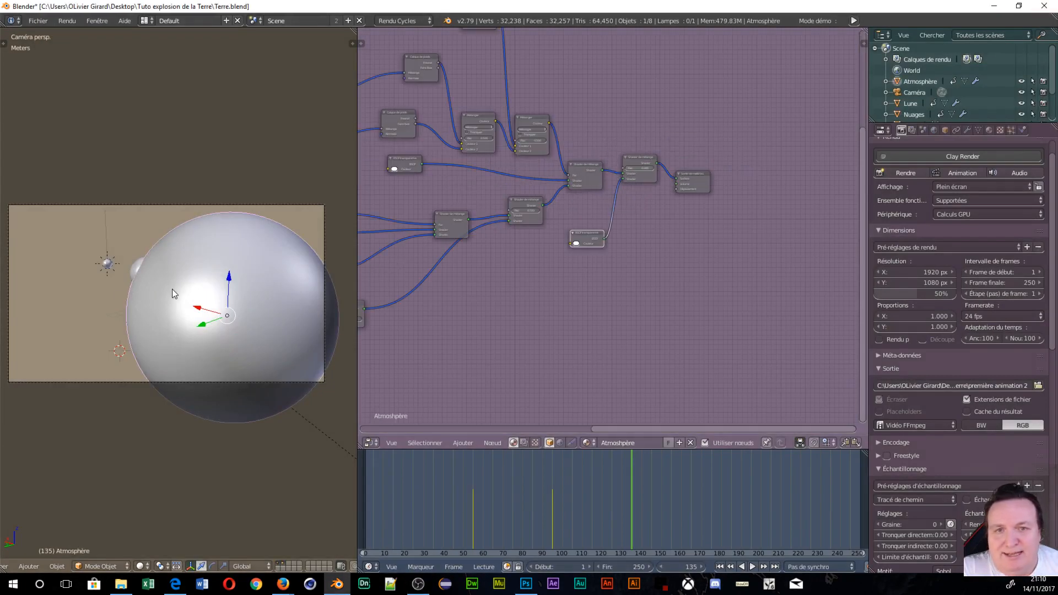
{"action": "right_click", "coordinate": [172, 289]}
{"action": "mouse_move", "coordinate": [610, 276]}
{"action": "middle_mouse_down"}
{"action": "mouse_move", "coordinate": [672, 303]}
{"action": "mouse_move", "coordinate": [616, 284]}
{"action": "middle_mouse_up"}
{"action": "right_click", "coordinate": [246, 270]}
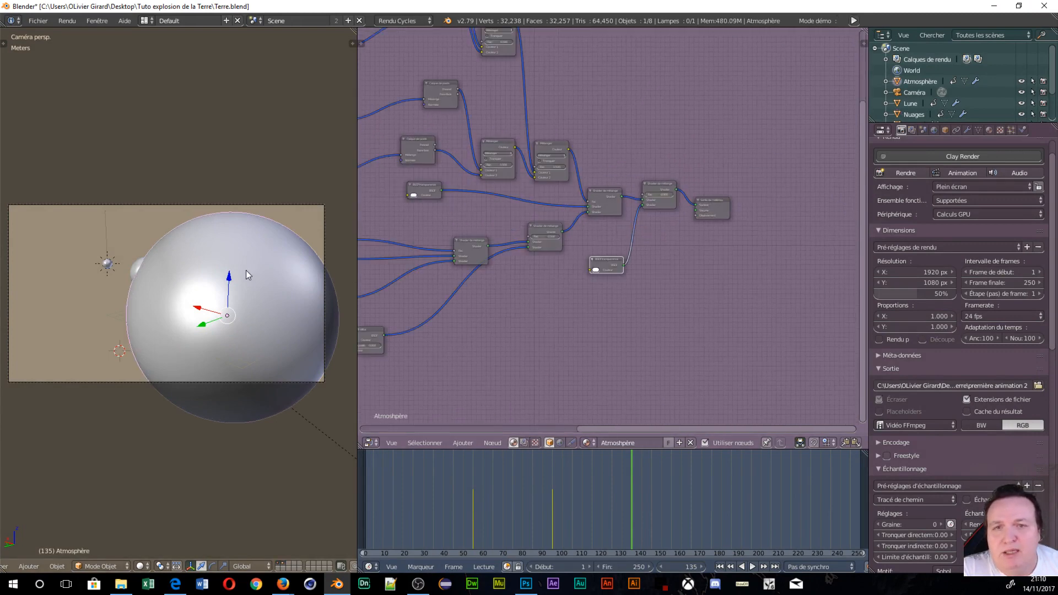
{"action": "scroll", "coordinate": [712, 283], "scroll_direction": "up", "scroll_amount": 4}
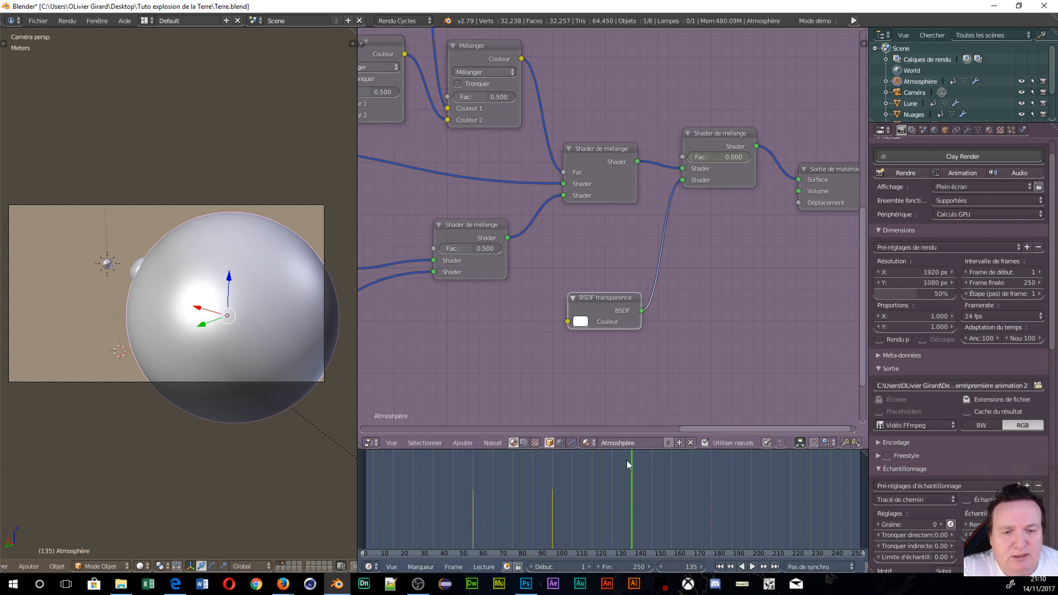
{"action": "left_click_drag", "start_coordinate": [631, 472], "coordinate": [741, 492]}
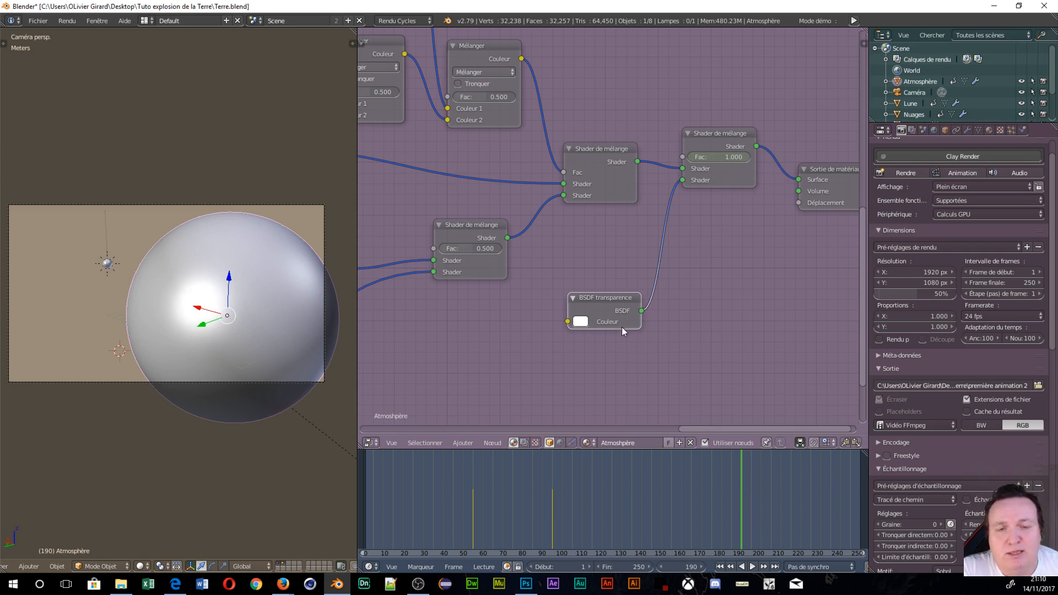
- Examine how the Nuages and Terre materials mix their shaders with the transparent BSDF at frame 190
{"action": "right_click", "coordinate": [176, 307]}
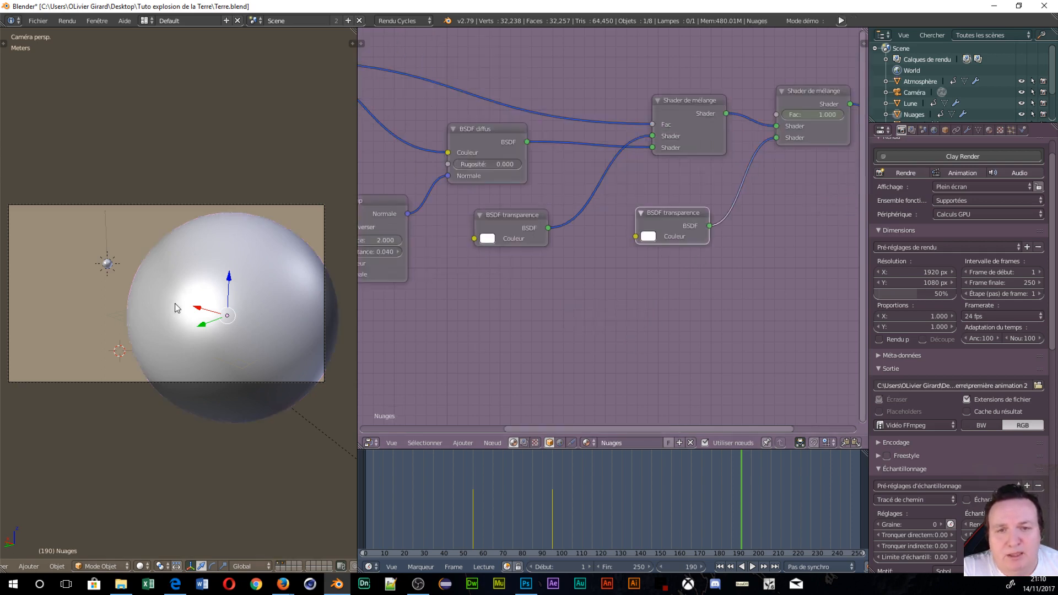
{"action": "right_click", "coordinate": [175, 307]}
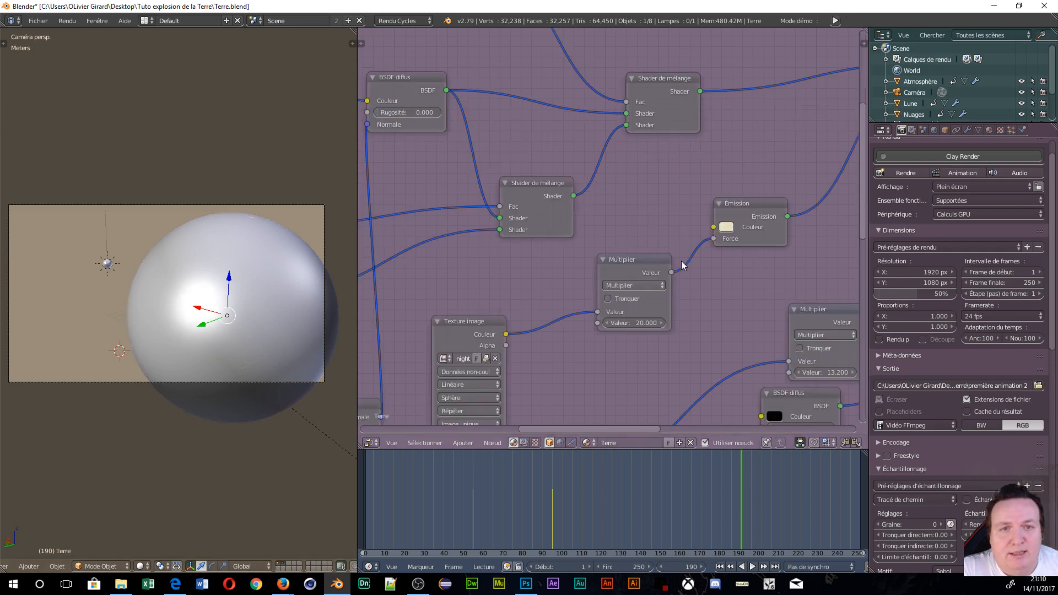
{"action": "middle_click_drag", "start_coordinate": [722, 282], "coordinate": [627, 320]}
{"action": "scroll", "coordinate": [811, 347], "scroll_direction": "down", "scroll_amount": 4}
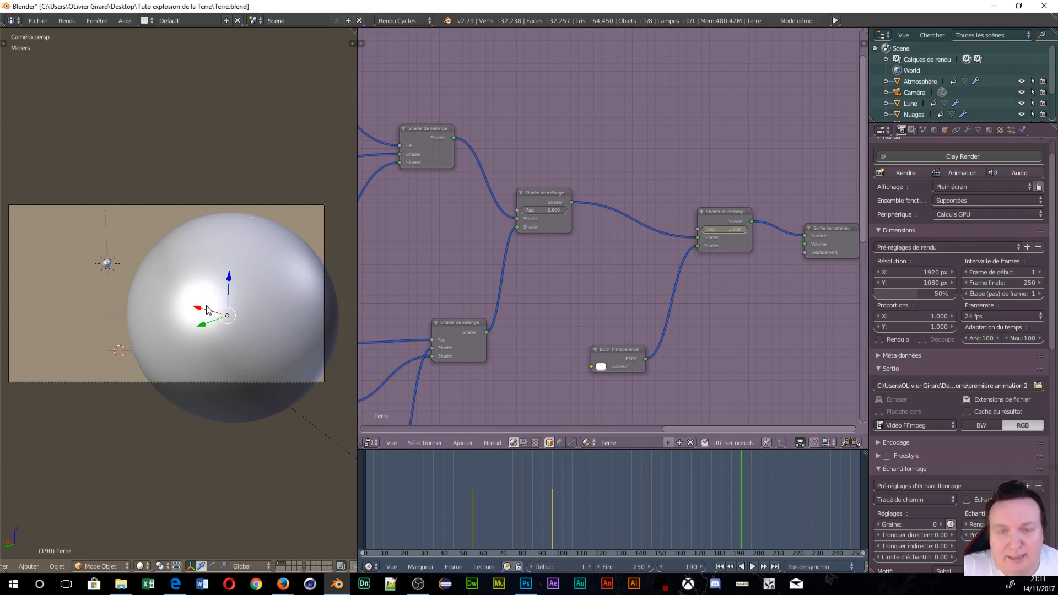
{"action": "right_click", "coordinate": [204, 289]}
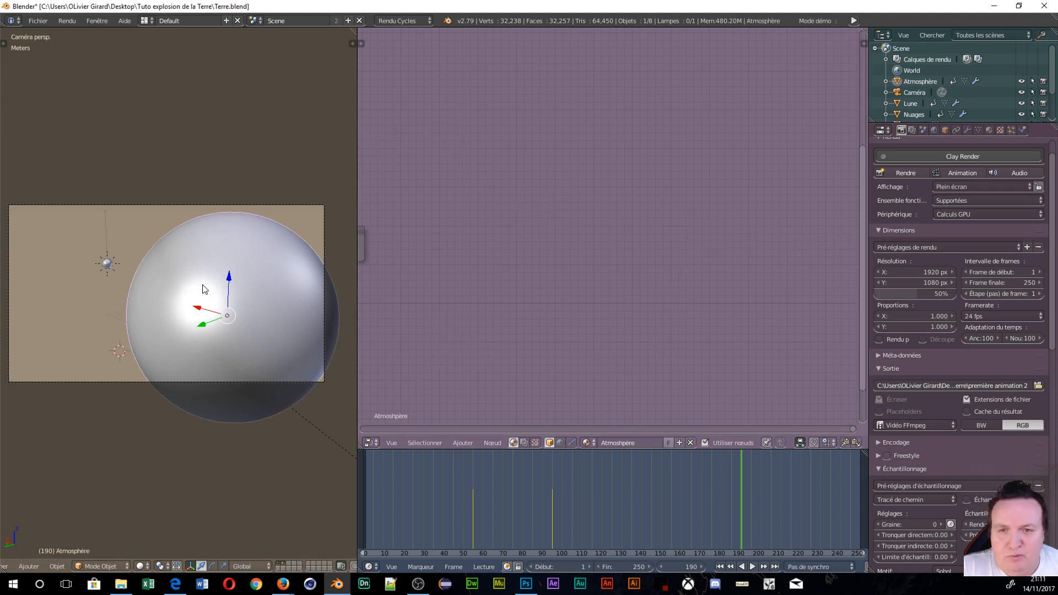
{"action": "right_click", "coordinate": [205, 289]}
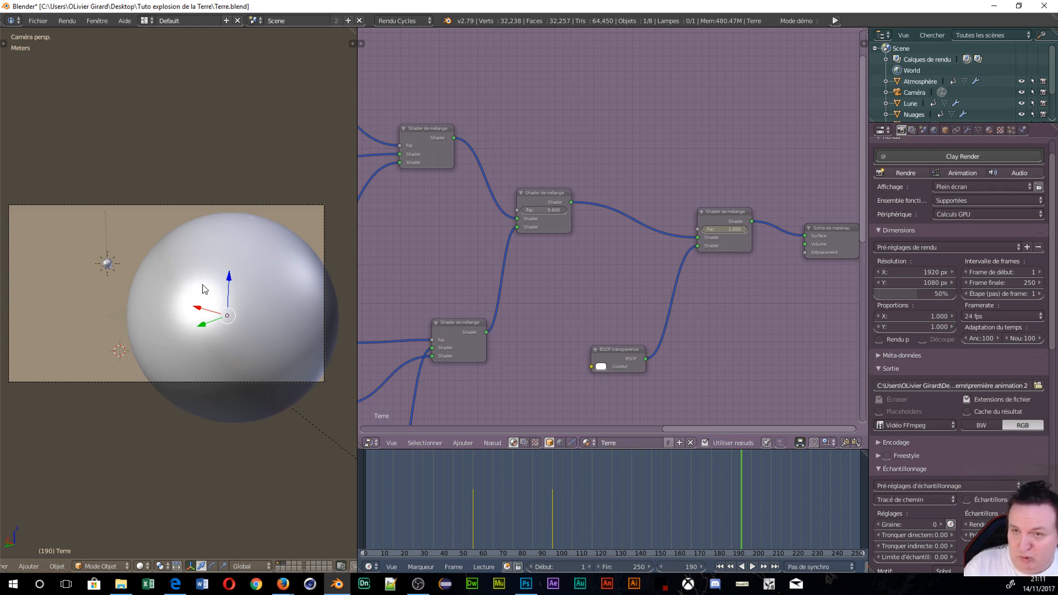
- Deselect the objects and switch the 3D view to a layer that hides the Earth spheres
{"action": "key", "text": "a"}
{"action": "key", "text": "a"}
{"action": "key", "text": "a"}
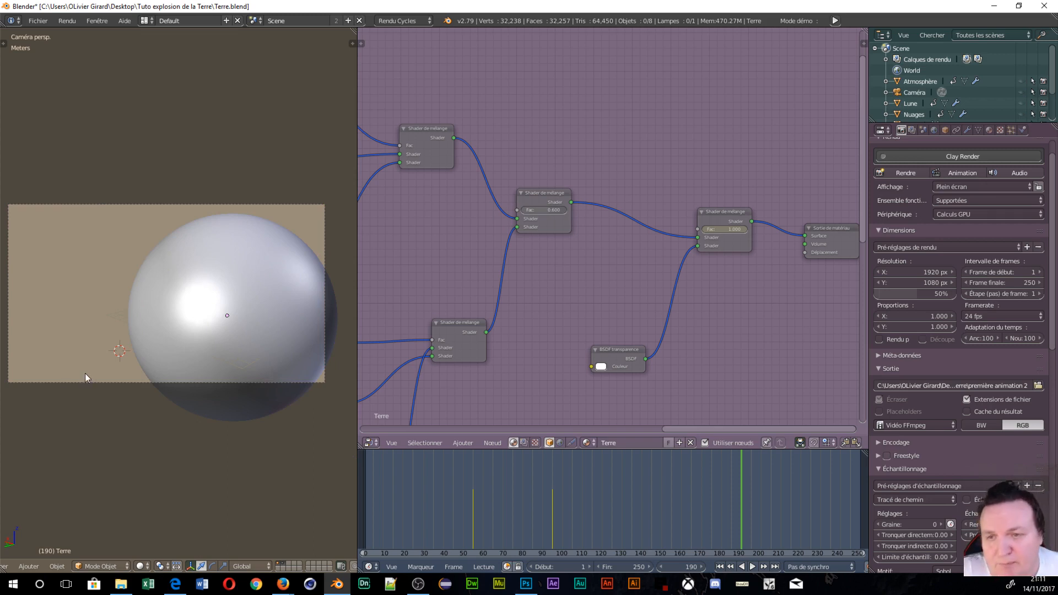
{"action": "right_click", "coordinate": [200, 305]}
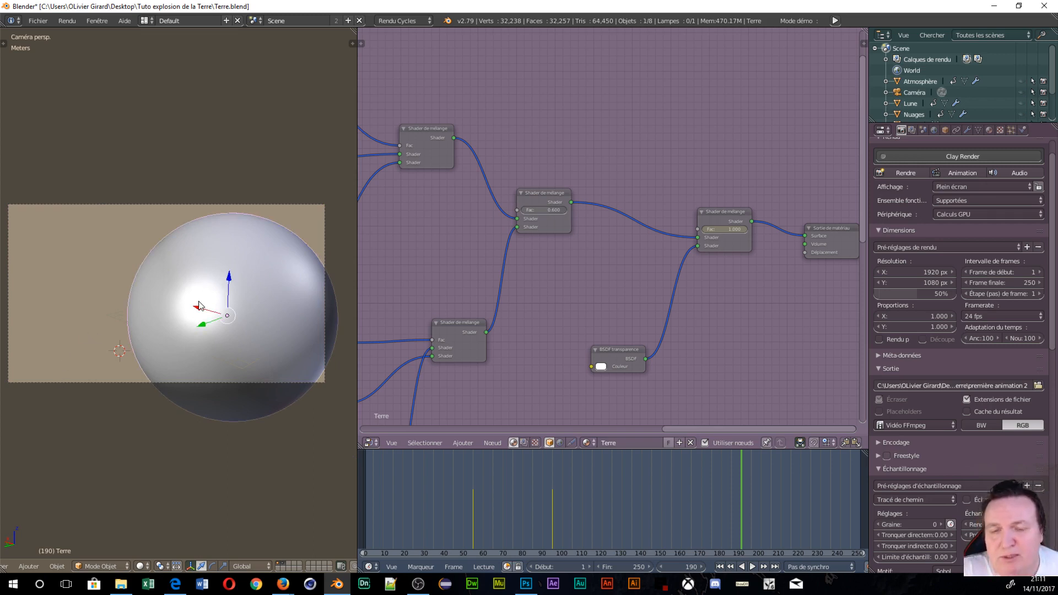
{"action": "left_click", "coordinate": [284, 563]}
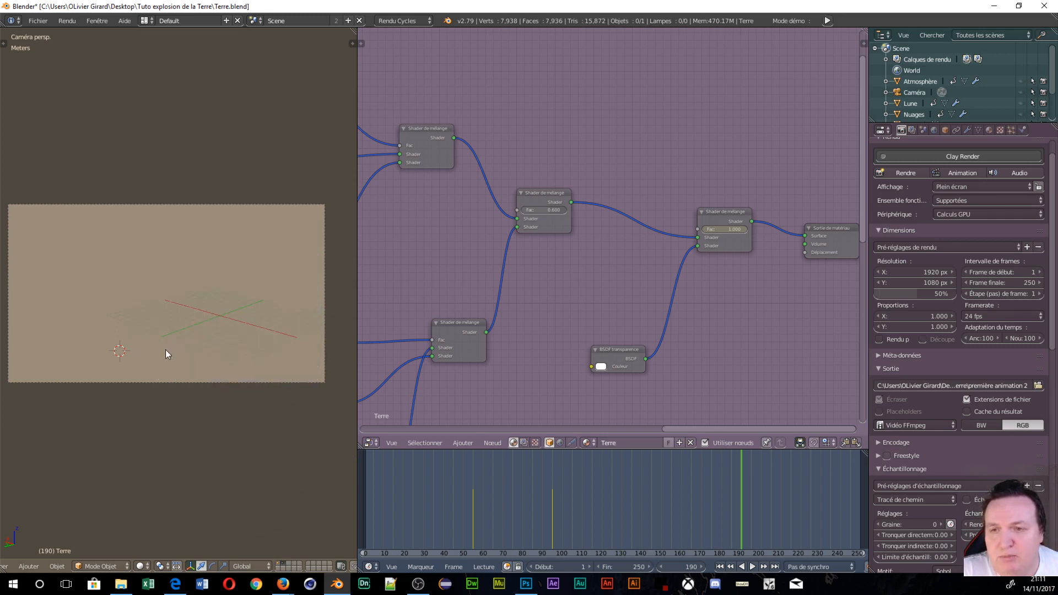
- Snap the 3D cursor to the centre of the scene
{"action": "scroll", "coordinate": [174, 336], "scroll_direction": "up", "scroll_amount": 4}
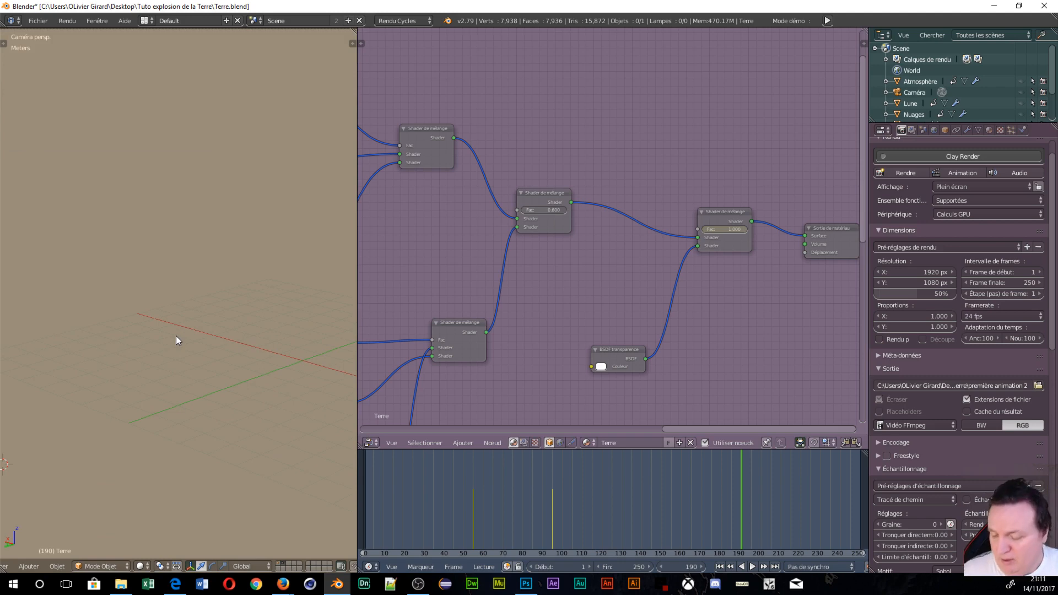
{"action": "key", "text": "shift+s"}
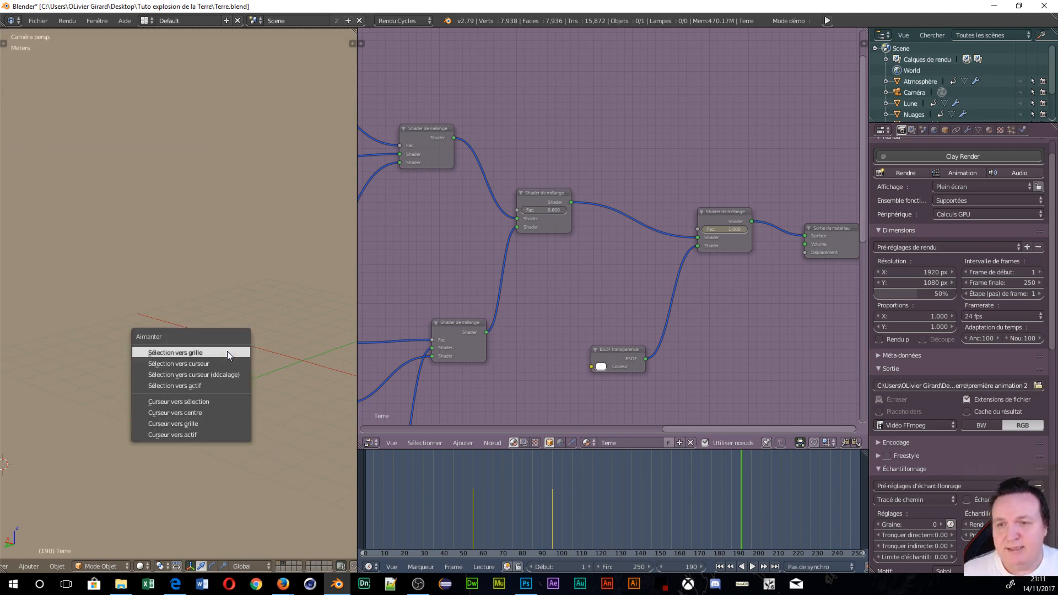
{"action": "left_click", "coordinate": [206, 415]}
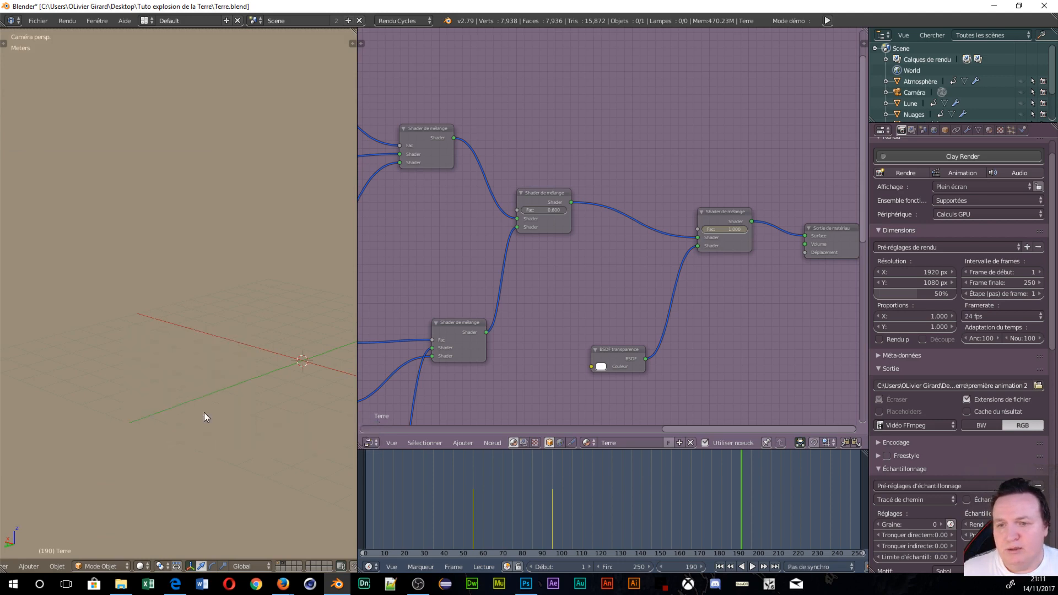
- Add a UV sphere mesh at the 3D cursor
{"action": "middle_click_drag", "start_coordinate": [255, 403], "coordinate": [137, 335], "text": "shift"}
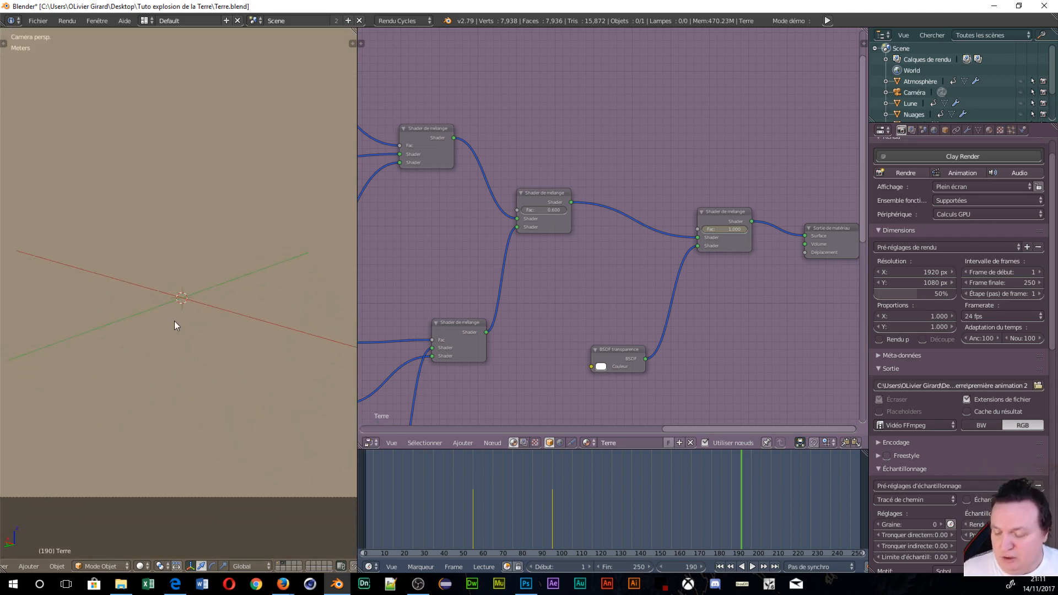
{"action": "key", "text": "shift+a"}
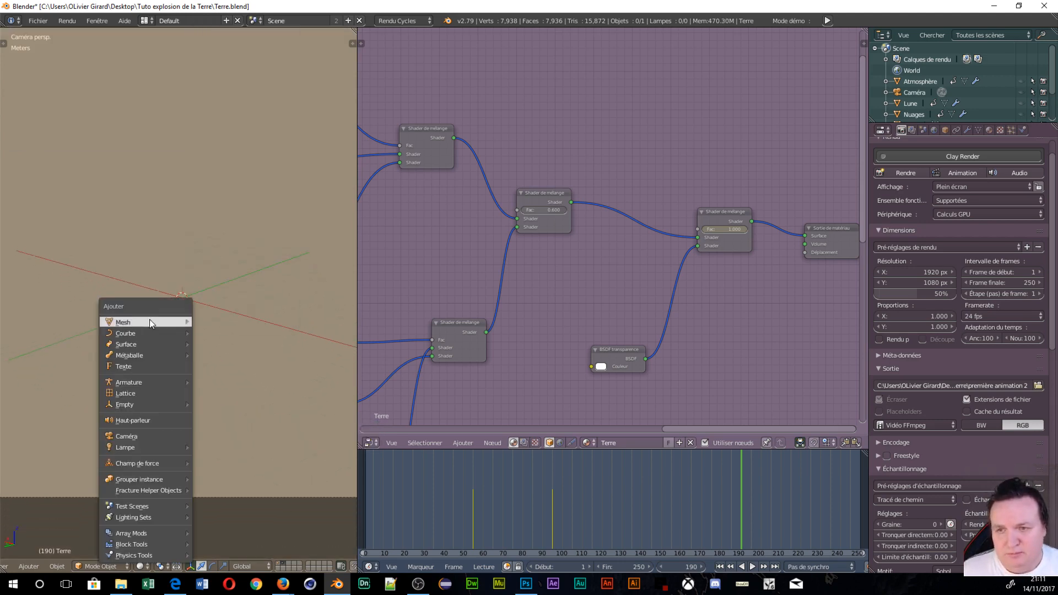
{"action": "mouse_move", "coordinate": [146, 322]}
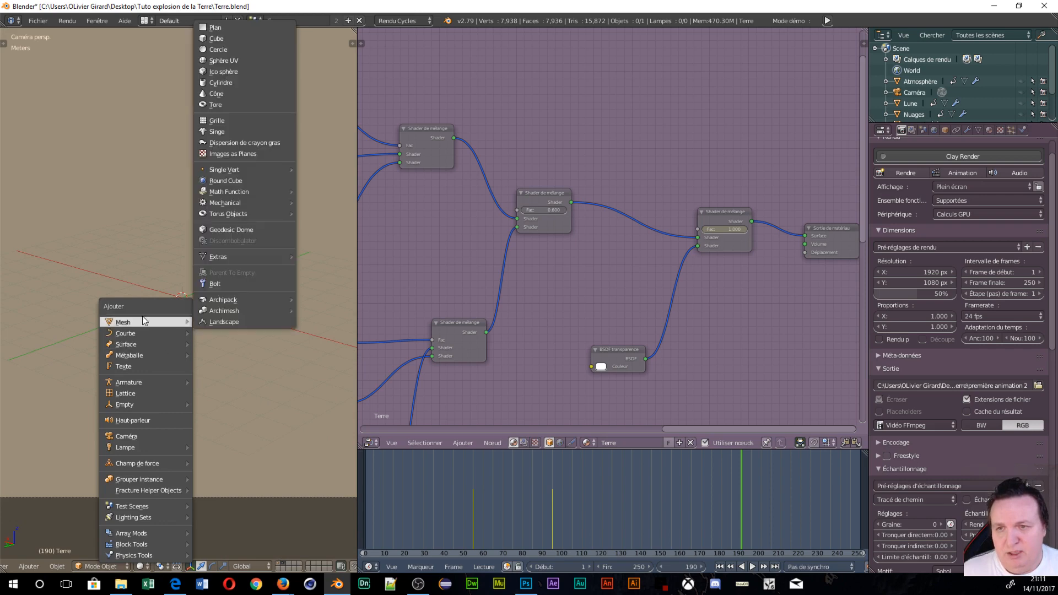
{"action": "left_click", "coordinate": [240, 60]}
{"action": "scroll", "coordinate": [174, 335], "scroll_direction": "up", "scroll_amount": 7}
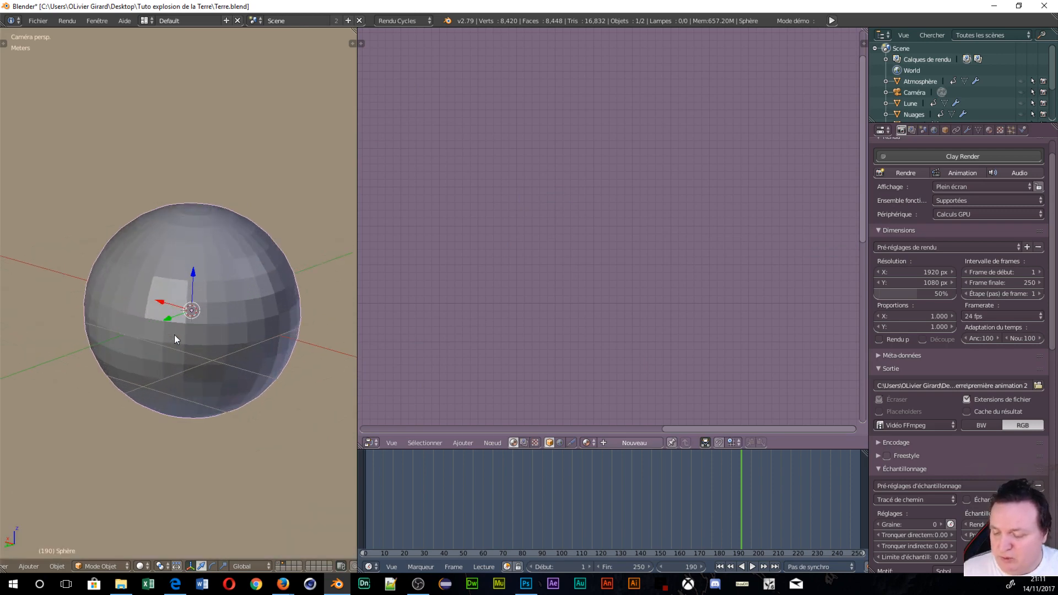
- Put the new sphere in Edit Mode, frame it in the front view and switch to vertex selection
{"action": "key", "text": "ctrl+Tab"}
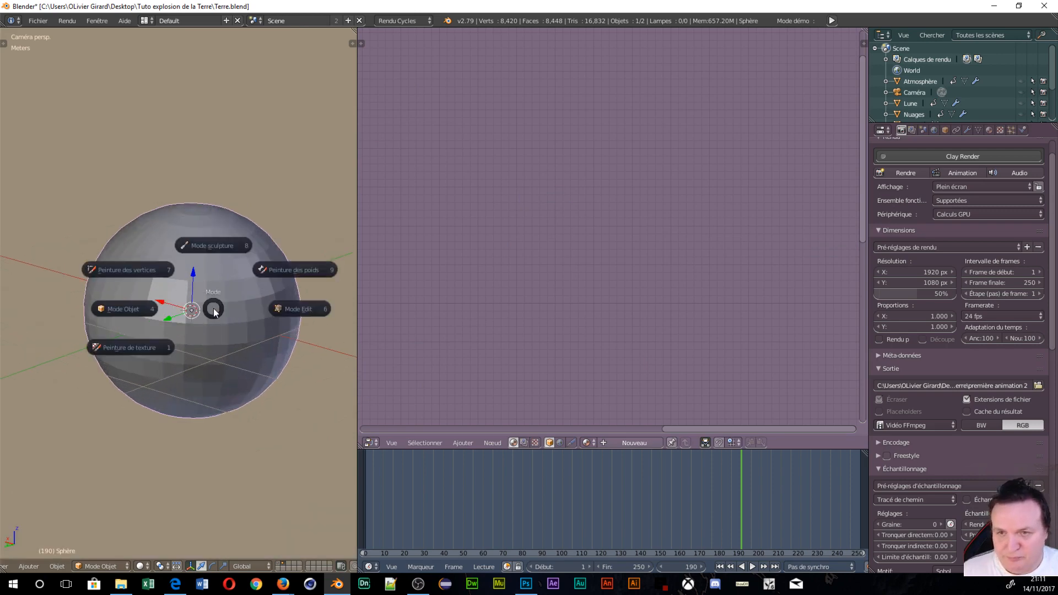
{"action": "left_click", "coordinate": [290, 311]}
{"action": "mouse_move", "coordinate": [222, 313]}
{"action": "middle_mouse_down"}
{"action": "mouse_move", "coordinate": [236, 279]}
{"action": "mouse_move", "coordinate": [229, 254]}
{"action": "mouse_move", "coordinate": [222, 297]}
{"action": "middle_mouse_up"}
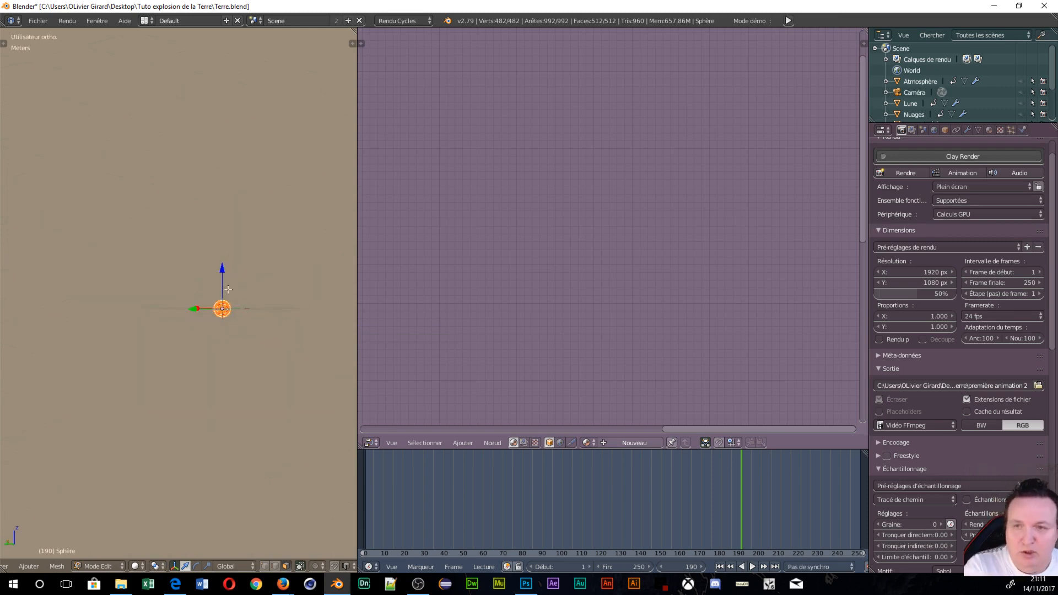
{"action": "key", "text": "KP_1"}
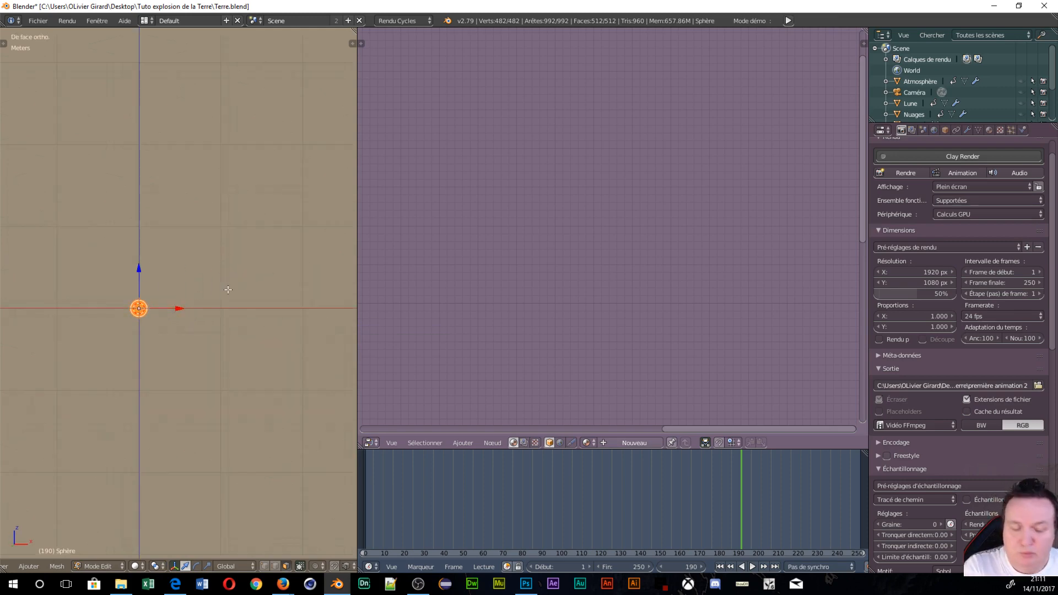
{"action": "key", "text": "KP_Decimal"}
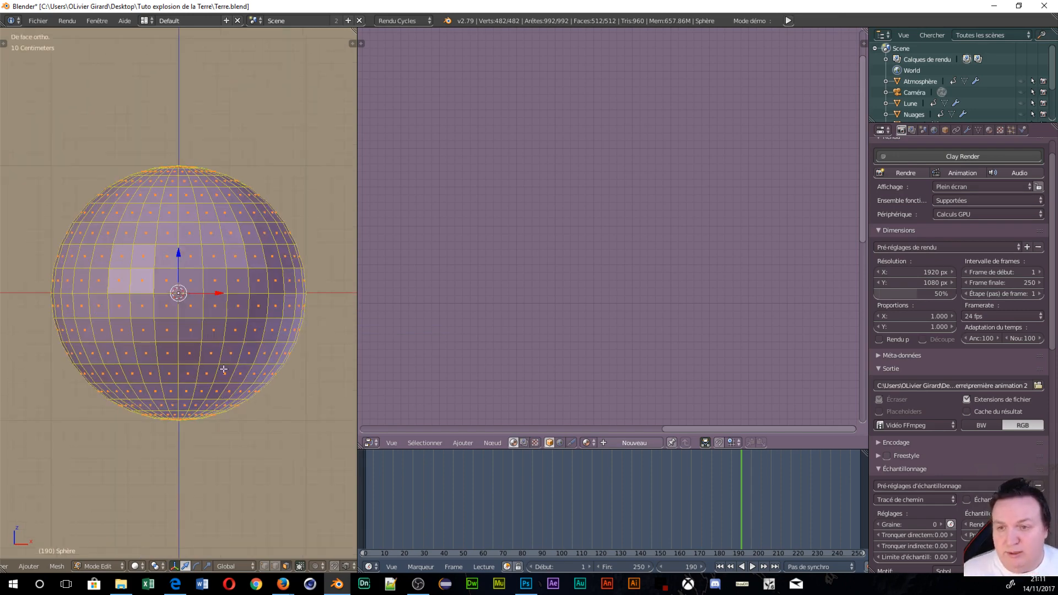
{"action": "key", "text": "ctrl+Tab"}
{"action": "left_click", "coordinate": [201, 364]}
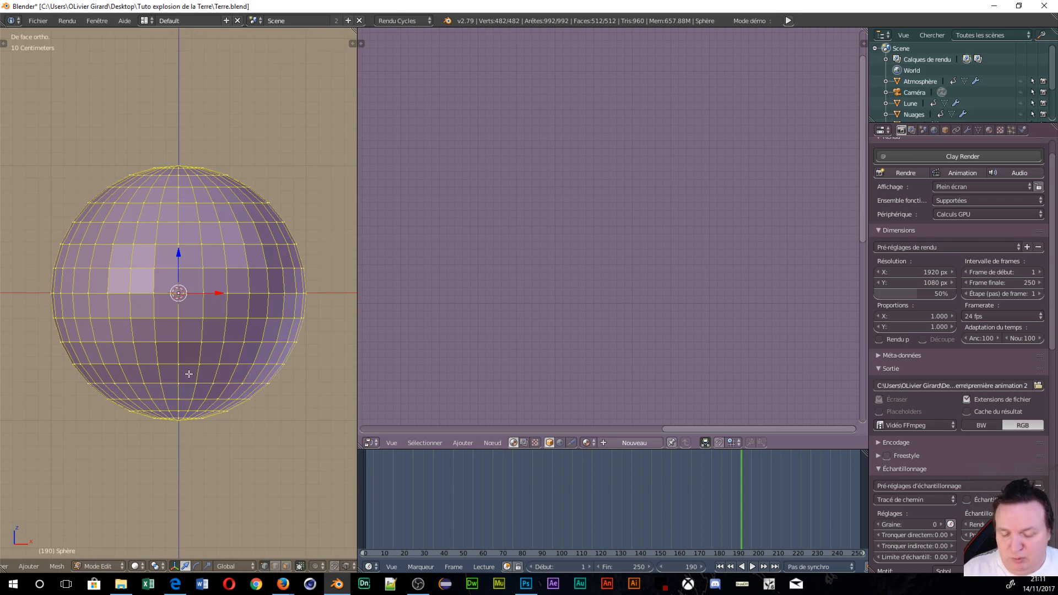
- Start the Screencast Keys display in the 3D view
{"action": "key", "text": "n"}
{"action": "scroll", "coordinate": [313, 429], "scroll_direction": "down", "scroll_amount": 15}
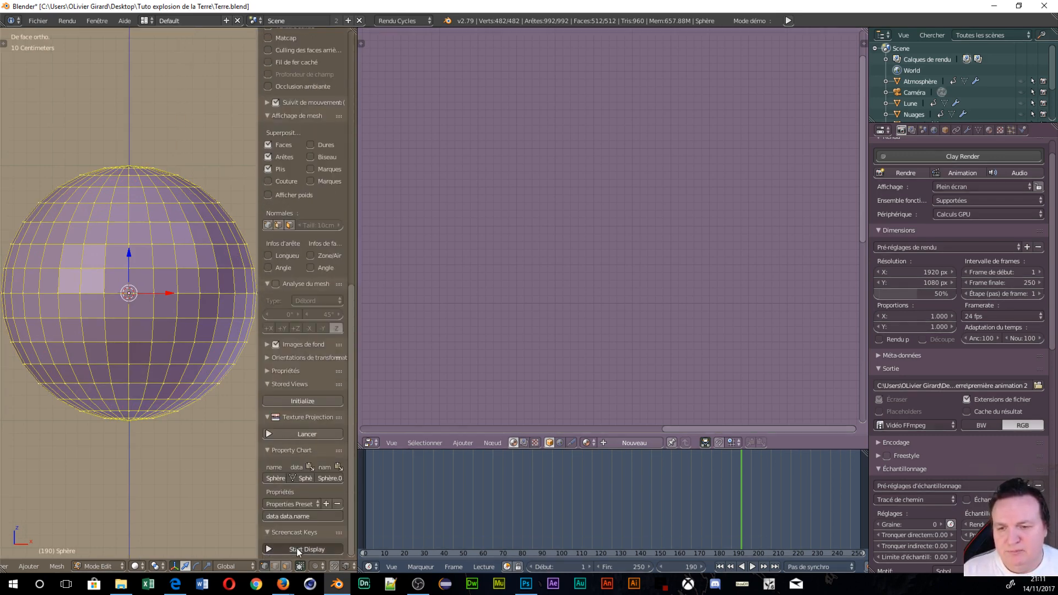
{"action": "left_click", "coordinate": [298, 549]}
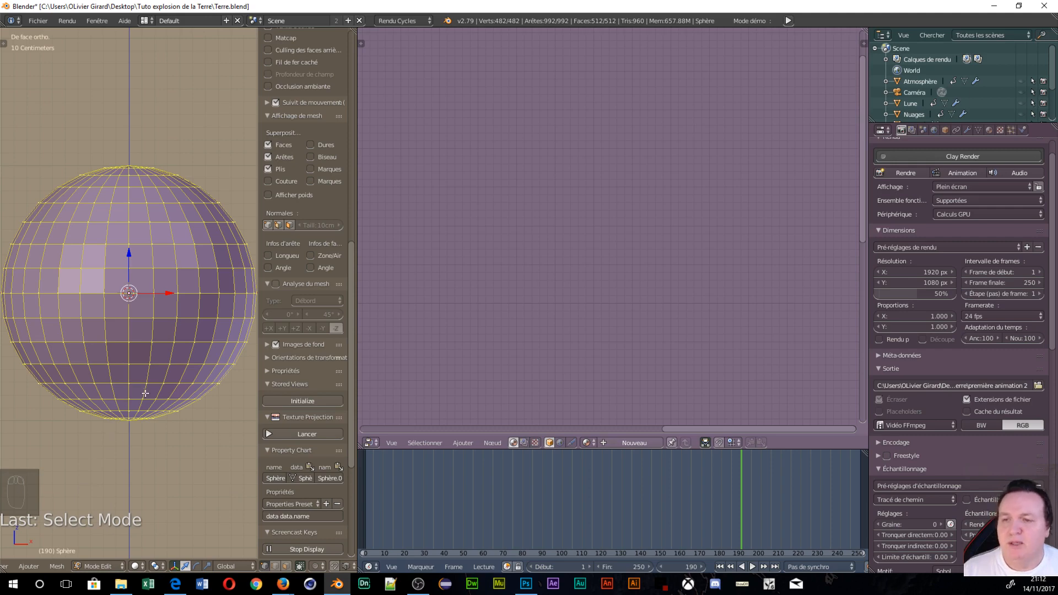
- Show the sphere in wireframe and select the vertex at its bottom pole
{"action": "key", "text": "z"}
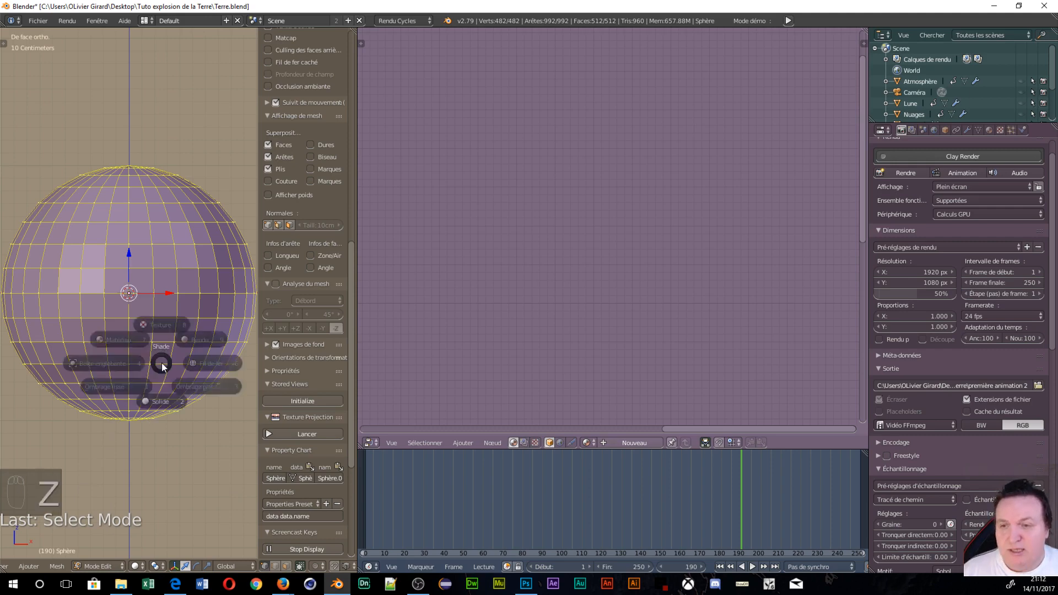
{"action": "left_click", "coordinate": [230, 368]}
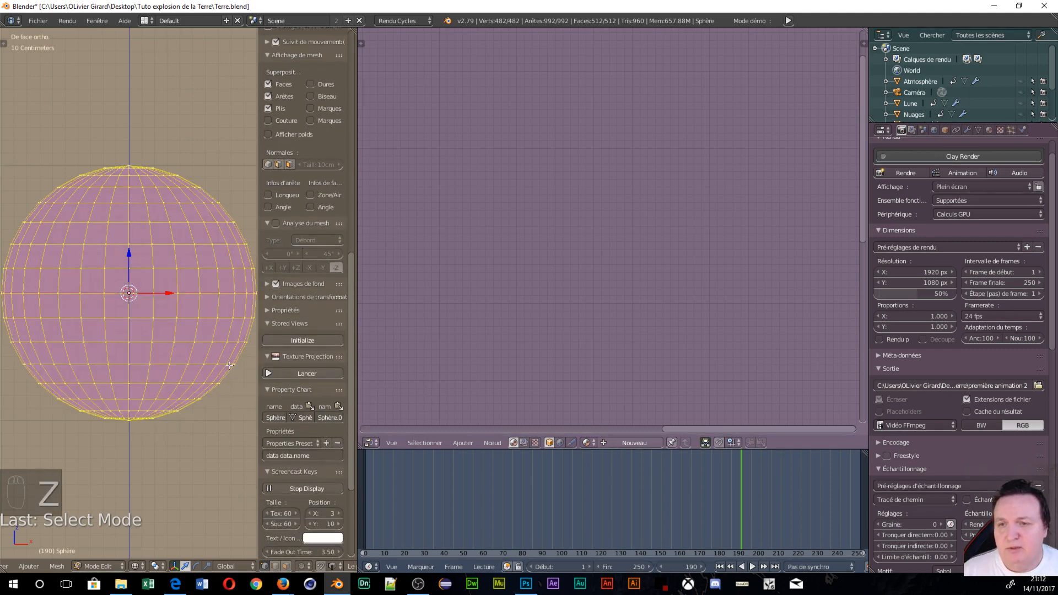
{"action": "right_click", "coordinate": [129, 424]}
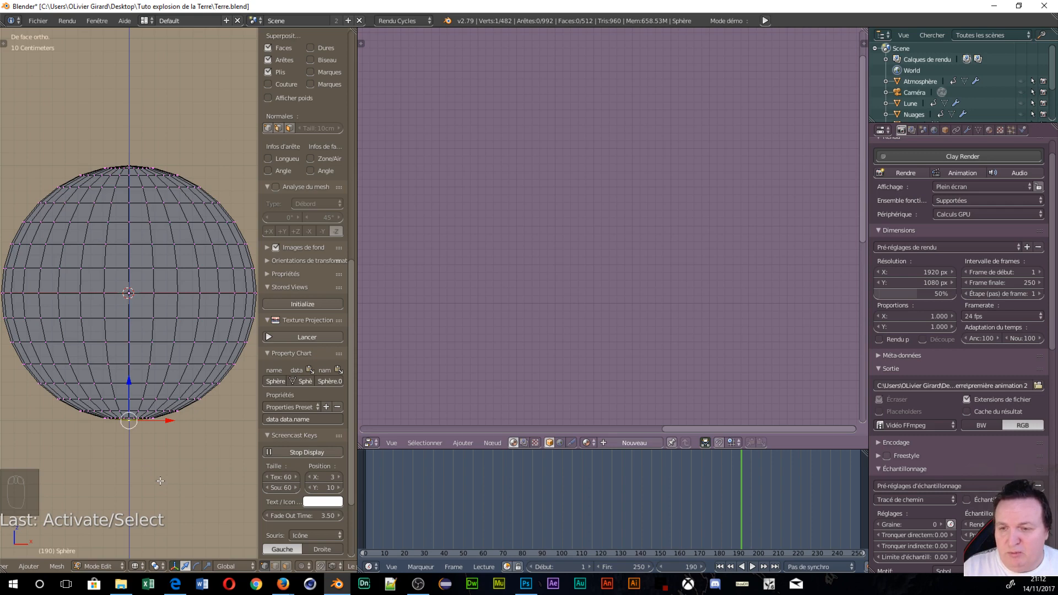
- Turn on proportional editing with the random (Aléatoire) falloff
{"action": "key", "text": "o"}
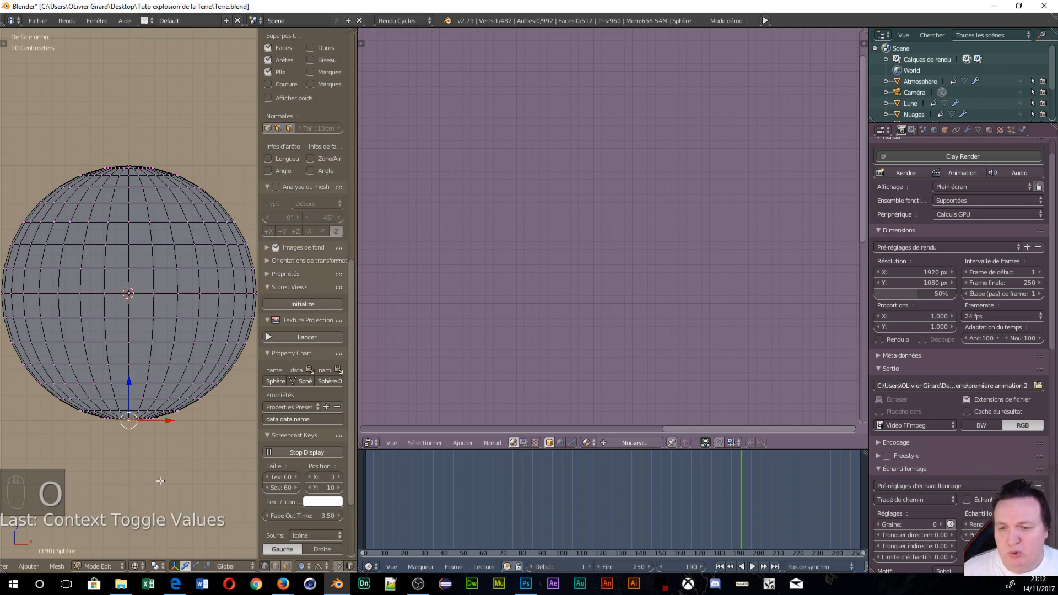
{"action": "left_click", "coordinate": [325, 566]}
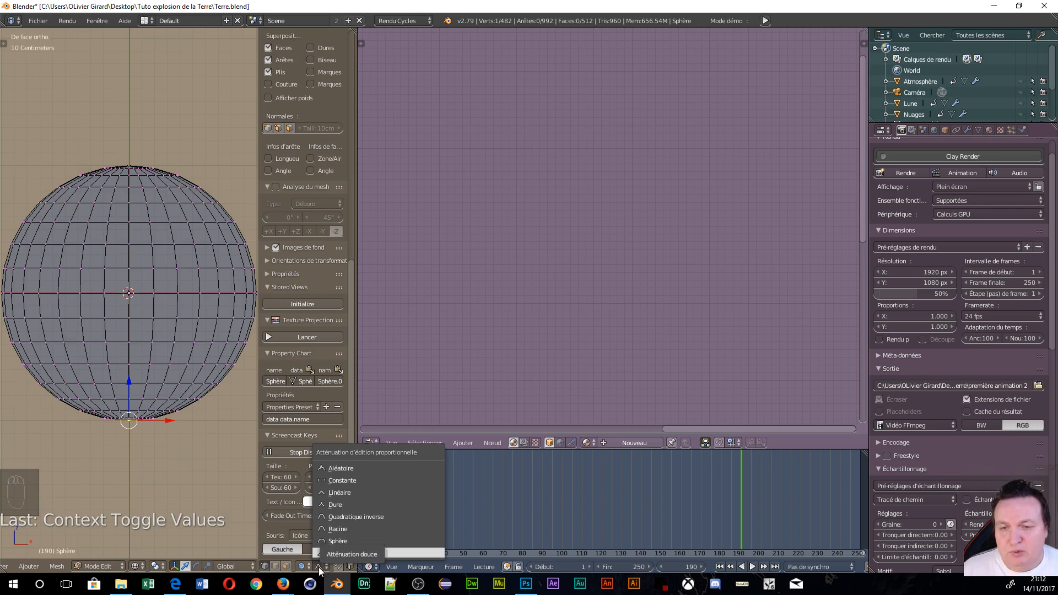
{"action": "left_click", "coordinate": [341, 468]}
- Move the bottom pole vertex about 95 cm up along Z into the sphere, with a proportional size of 1.61
{"action": "key", "text": "g"}
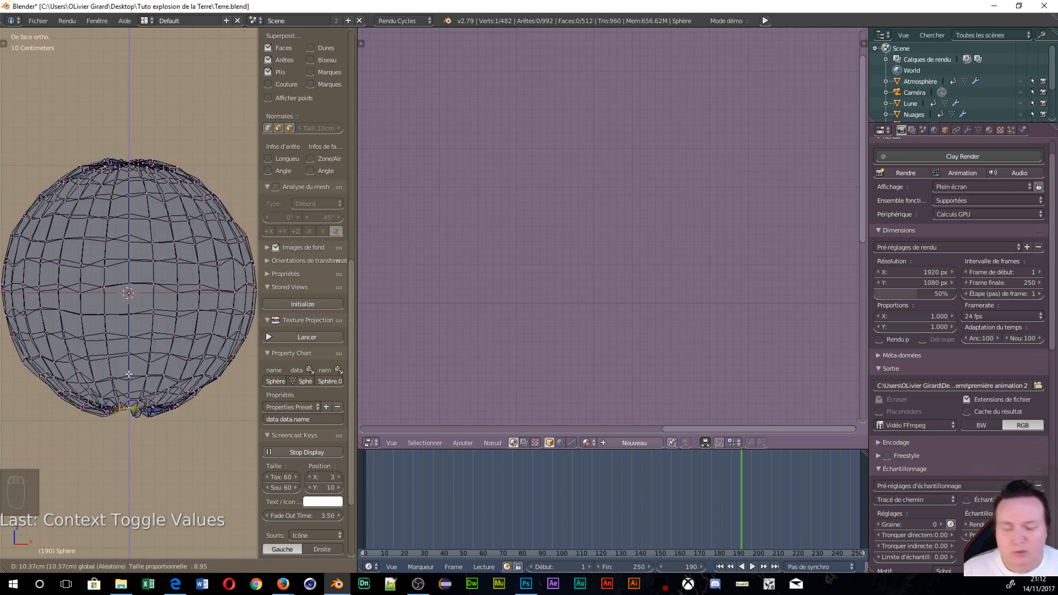
{"action": "scroll", "coordinate": [129, 374], "scroll_direction": "up", "scroll_amount": 4}
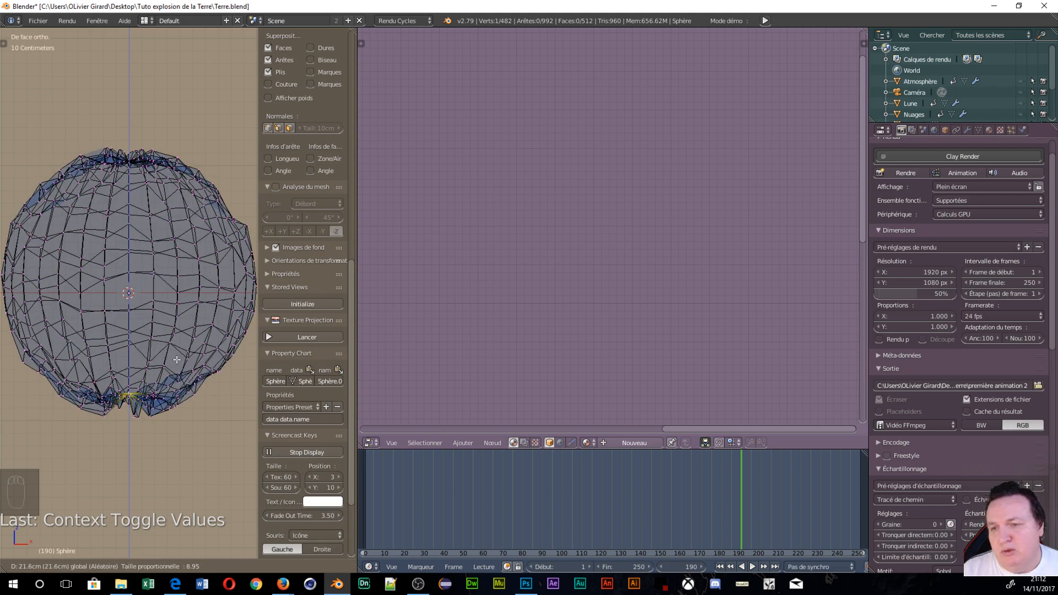
{"action": "scroll", "coordinate": [163, 368], "scroll_direction": "up", "scroll_amount": 2}
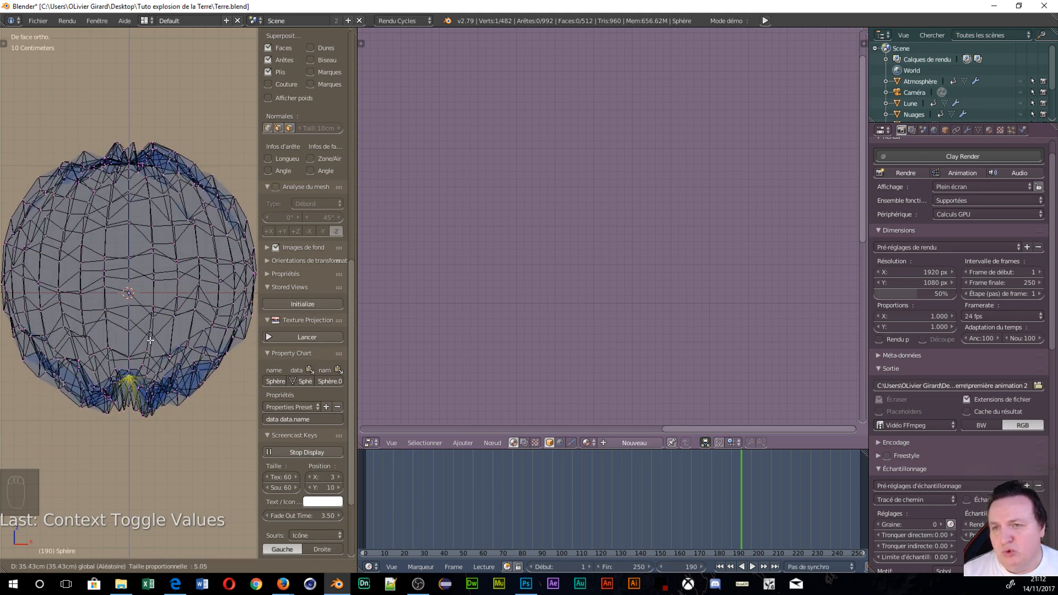
{"action": "scroll", "coordinate": [150, 340], "scroll_direction": "up", "scroll_amount": 3}
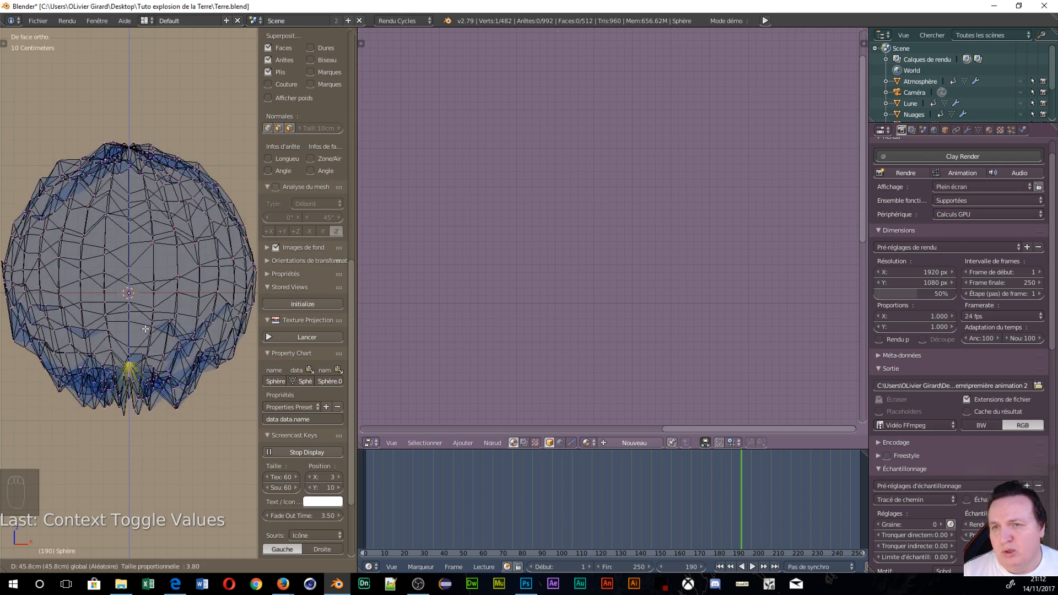
{"action": "scroll", "coordinate": [146, 329], "scroll_direction": "up", "scroll_amount": 3}
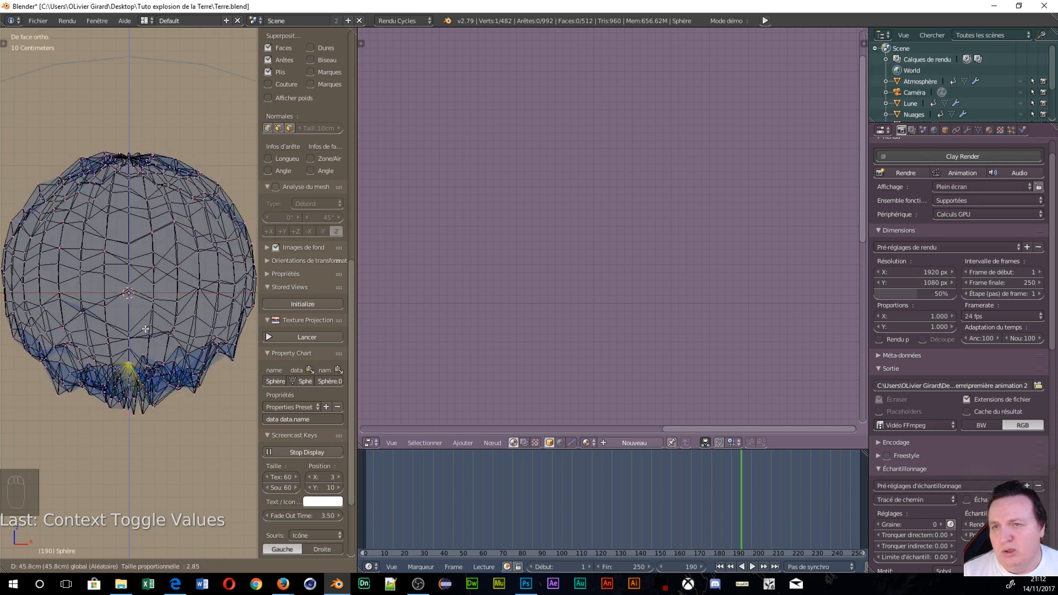
{"action": "scroll", "coordinate": [146, 329], "scroll_direction": "up", "scroll_amount": 5}
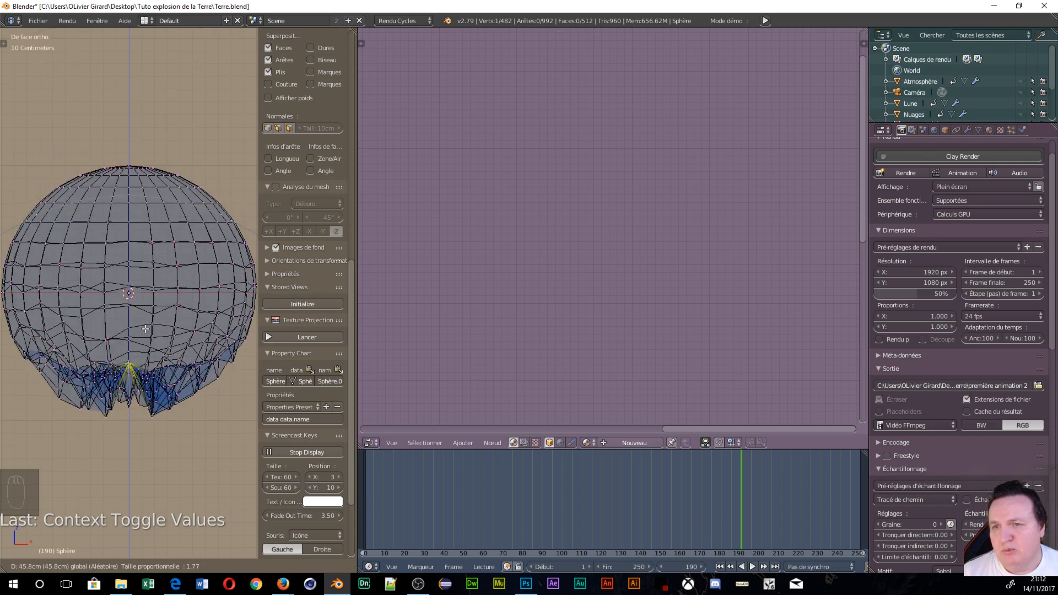
{"action": "scroll", "coordinate": [138, 309], "scroll_direction": "up", "scroll_amount": 1}
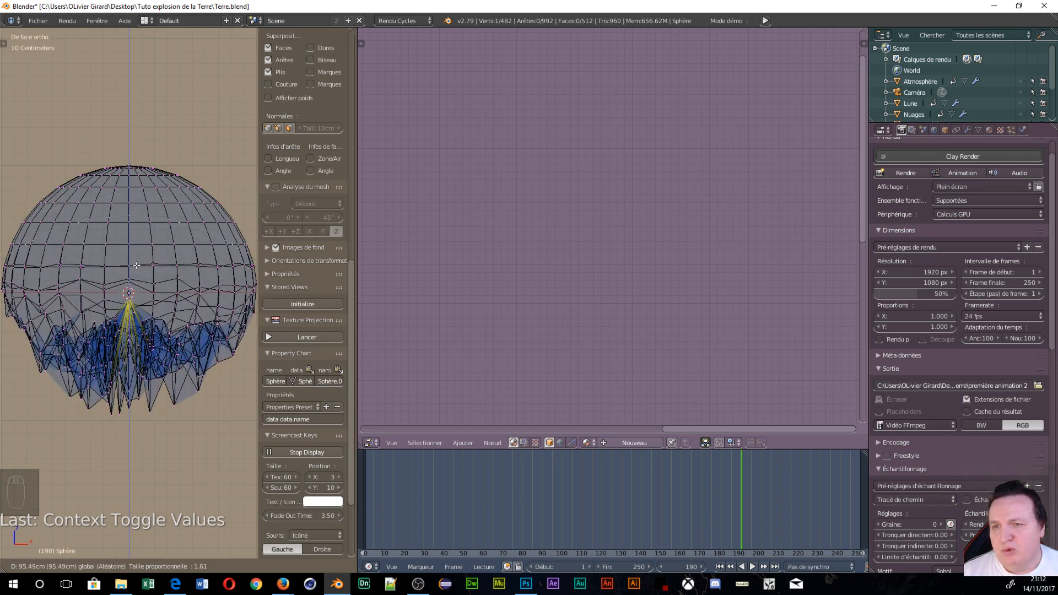
{"action": "left_click", "coordinate": [12, 181]}
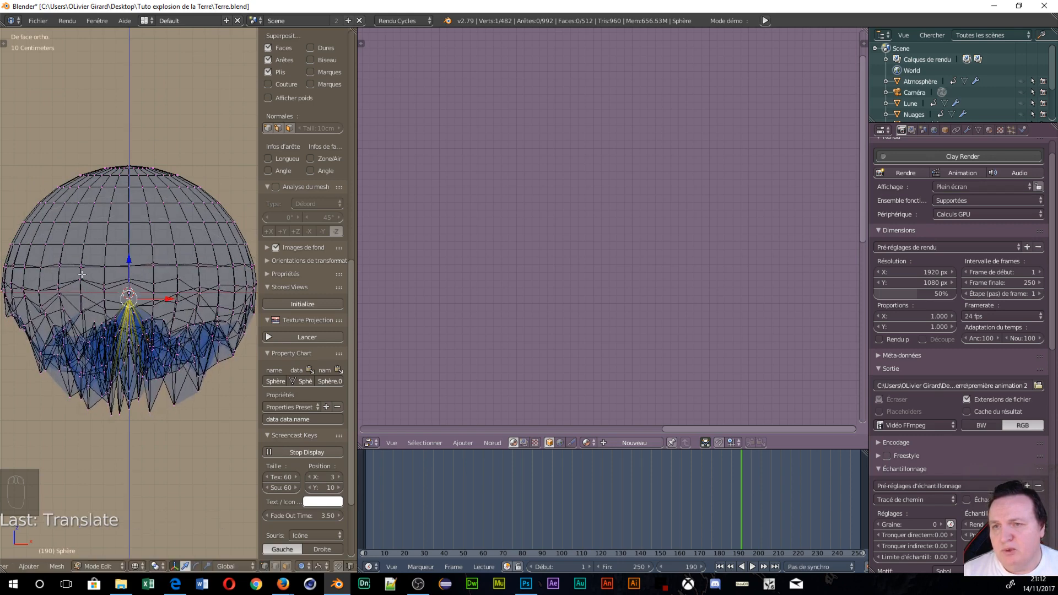
- Switch the proportional falloff to smooth (Doux) and move the top pole vertex down to flatten the sphere's top
{"action": "right_click", "coordinate": [131, 163]}
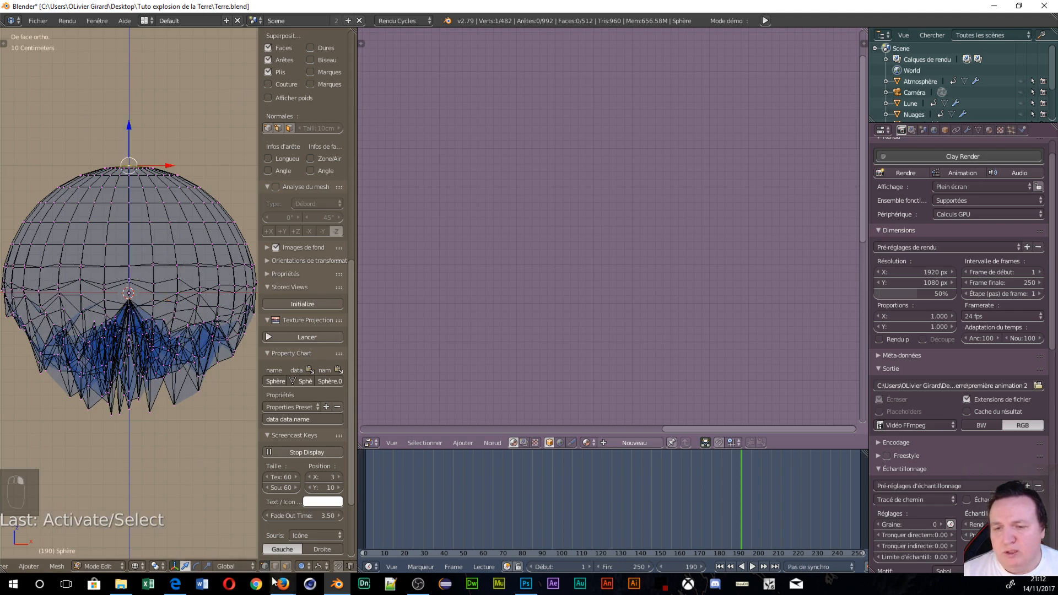
{"action": "left_click", "coordinate": [317, 569]}
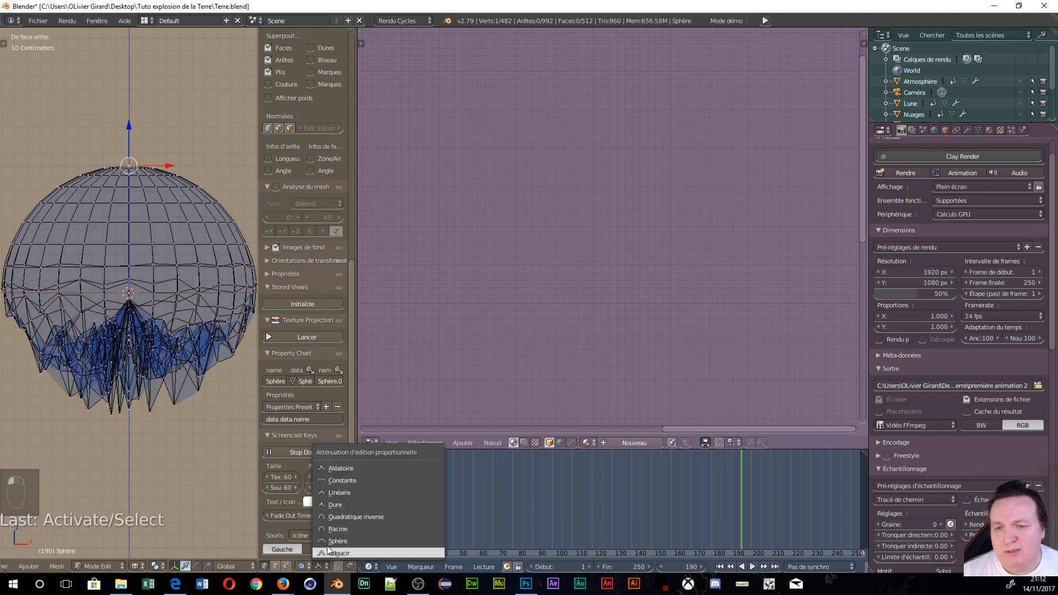
{"action": "left_click", "coordinate": [331, 553]}
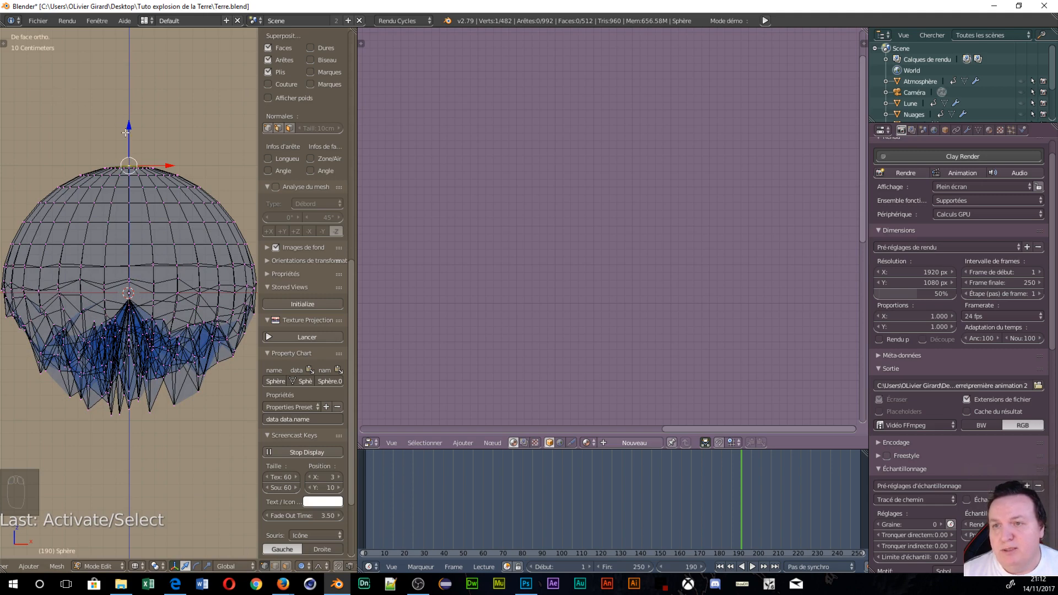
{"action": "key", "text": "g"}
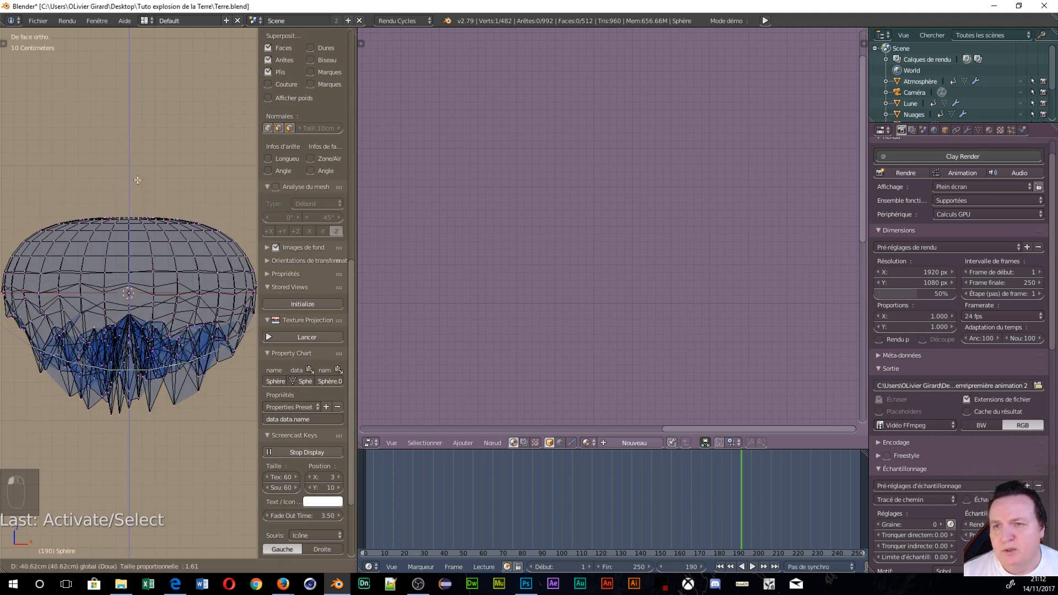
{"action": "left_click_drag", "start_coordinate": [134, 176], "coordinate": [131, 173]}
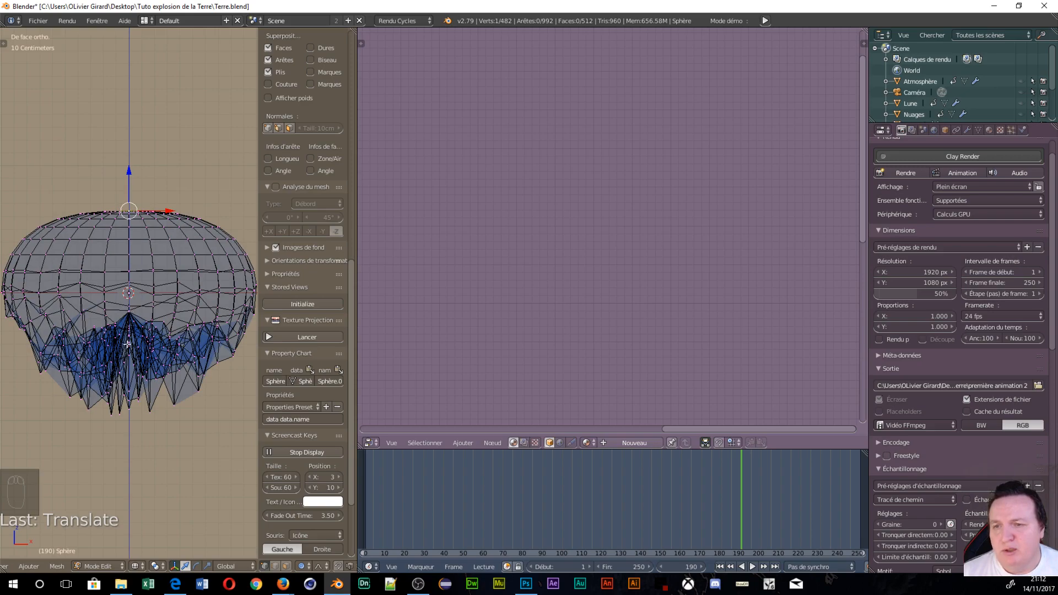
- Select the pushed-in bottom pole vertex inside the mesh and pull it back down along Z with a proportional size of 1.33
{"action": "middle_click_drag", "start_coordinate": [127, 343], "coordinate": [144, 308]}
{"action": "scroll", "coordinate": [140, 313], "scroll_direction": "up", "scroll_amount": 6}
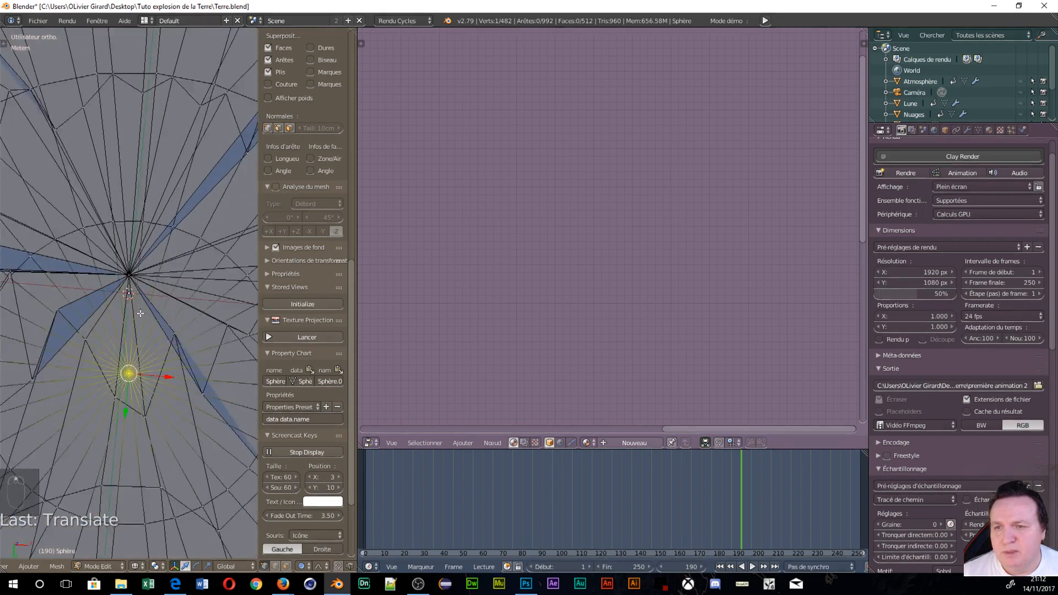
{"action": "scroll", "coordinate": [140, 313], "scroll_direction": "up", "scroll_amount": 4}
{"action": "right_click", "coordinate": [127, 258]}
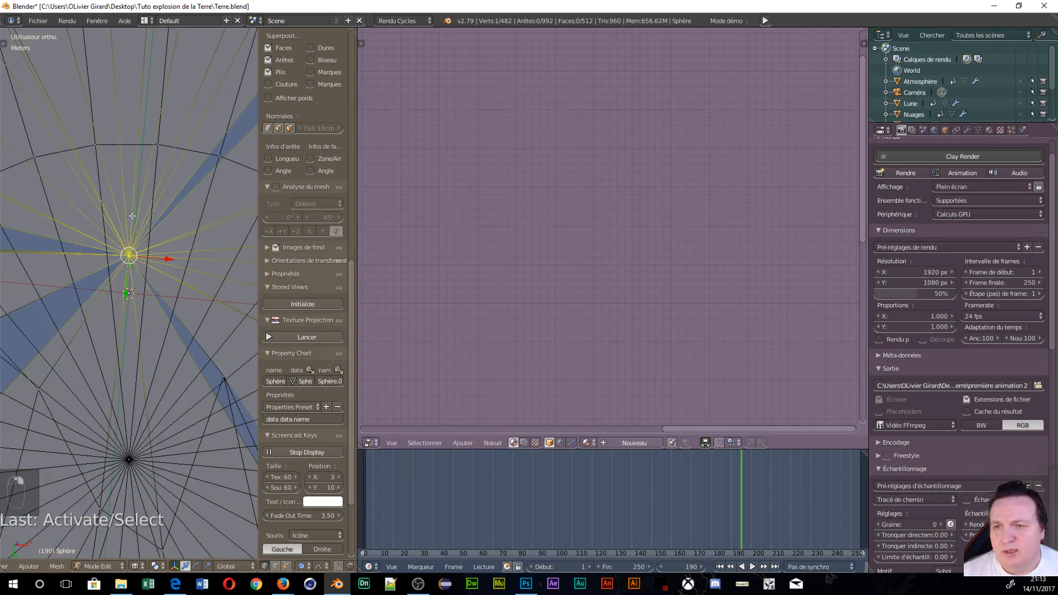
{"action": "middle_click_drag", "start_coordinate": [132, 216], "coordinate": [128, 363]}
{"action": "scroll", "coordinate": [129, 362], "scroll_direction": "down", "scroll_amount": 13}
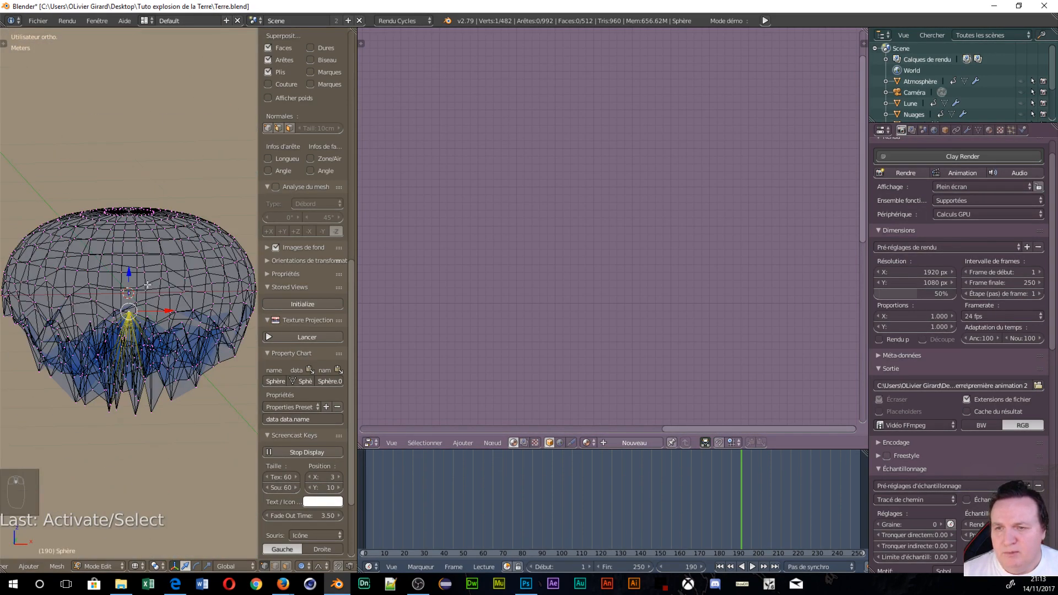
{"action": "key", "text": "g"}
{"action": "key", "text": "z"}
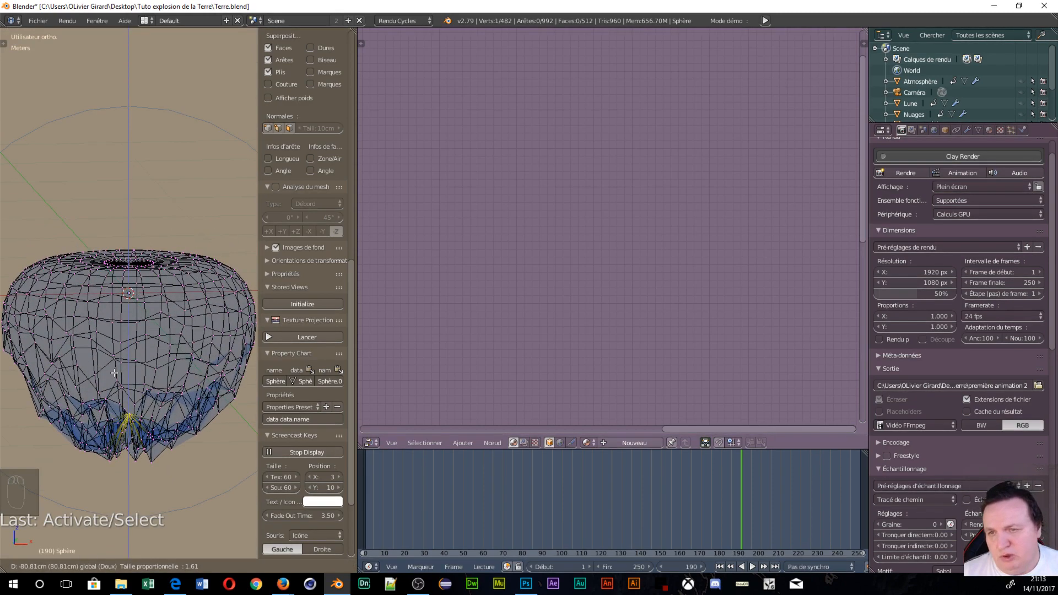
{"action": "scroll", "coordinate": [104, 391], "scroll_direction": "up", "scroll_amount": 4}
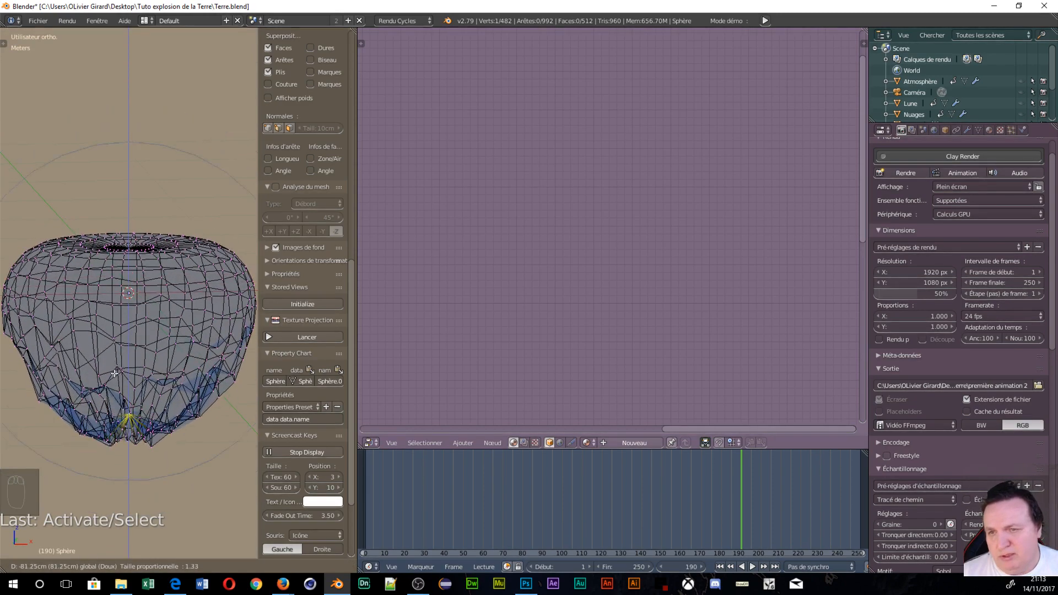
{"action": "left_click", "coordinate": [93, 411]}
- Select the sunken top pole vertex and raise it along Z to reduce the hollow in the top
{"action": "scroll", "coordinate": [92, 318], "scroll_direction": "down", "scroll_amount": 5}
{"action": "middle_click_drag", "start_coordinate": [93, 317], "coordinate": [149, 309]}
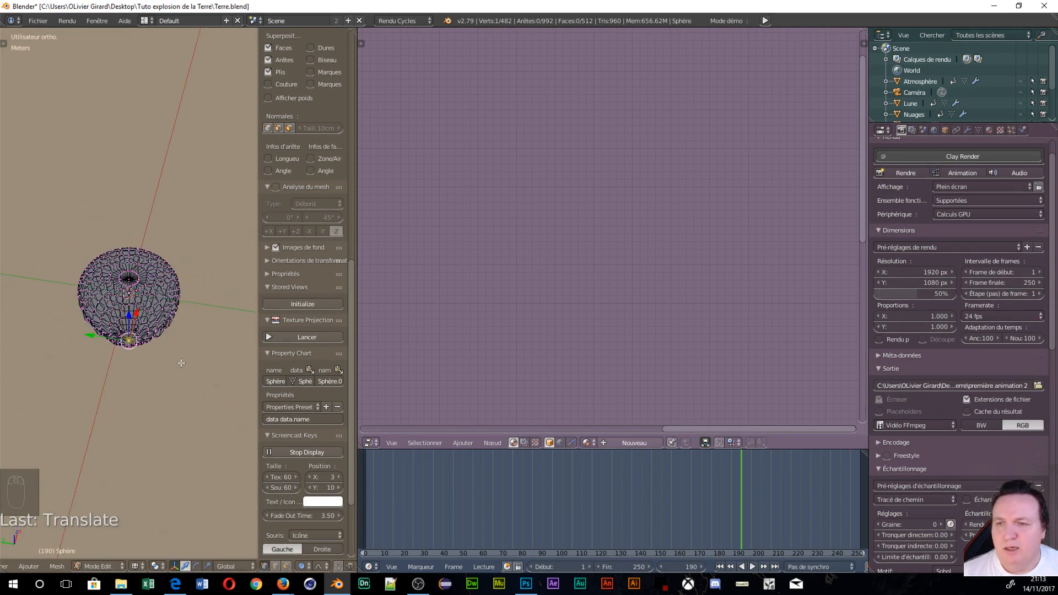
{"action": "scroll", "coordinate": [122, 254], "scroll_direction": "up", "scroll_amount": 6}
{"action": "right_click", "coordinate": [120, 241]}
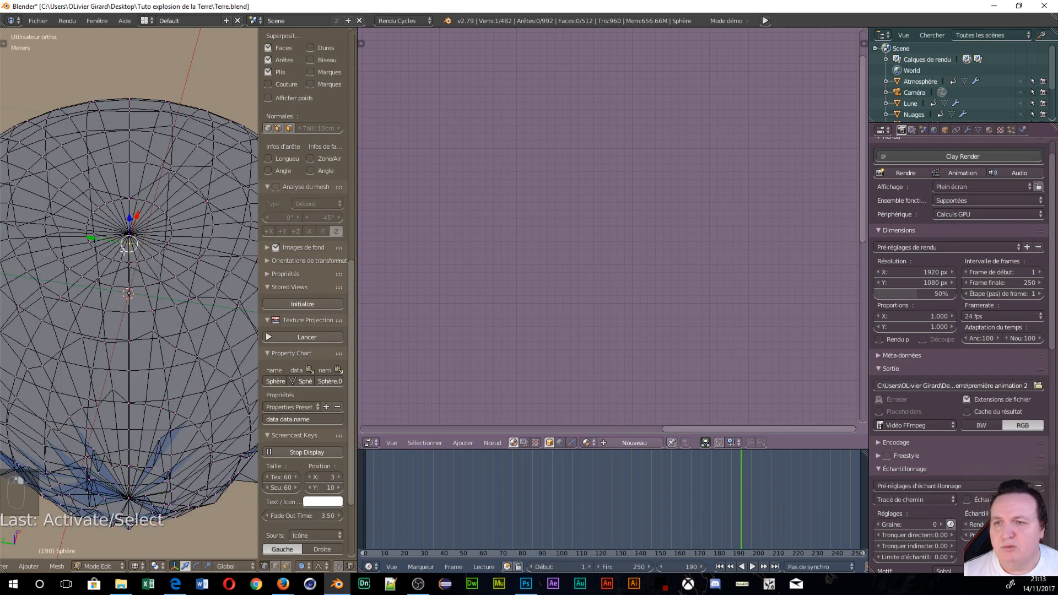
{"action": "middle_click_drag", "start_coordinate": [120, 240], "coordinate": [129, 214]}
{"action": "right_click", "coordinate": [129, 214]}
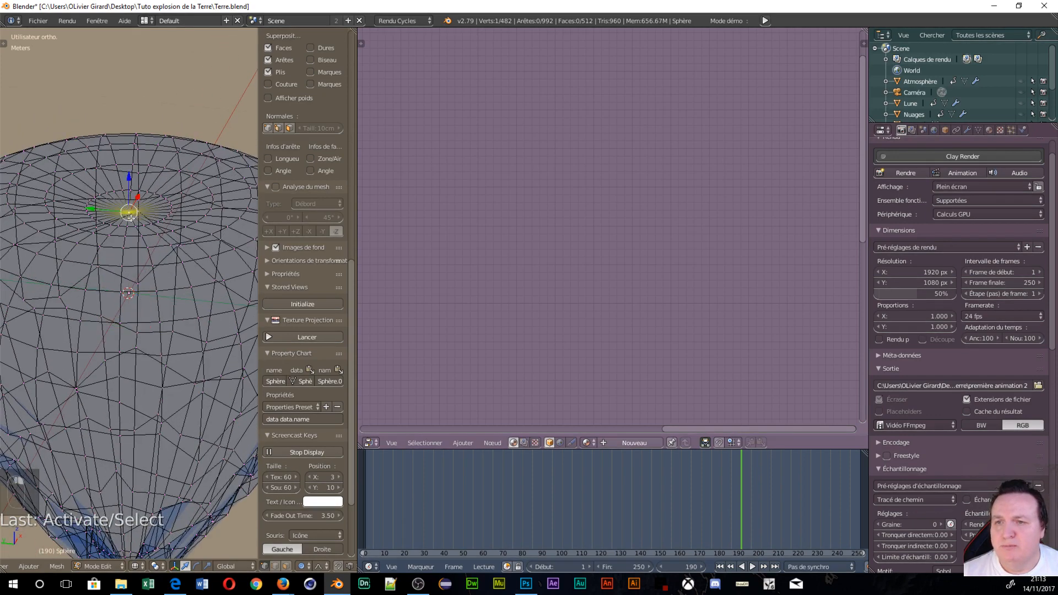
{"action": "left_click_drag", "start_coordinate": [127, 180], "coordinate": [126, 137]}
- Scale the mesh along global Y to about 0.81 with a proportional size of 3.14
{"action": "scroll", "coordinate": [140, 261], "scroll_direction": "down", "scroll_amount": 5}
{"action": "middle_click_drag", "start_coordinate": [140, 260], "coordinate": [48, 317]}
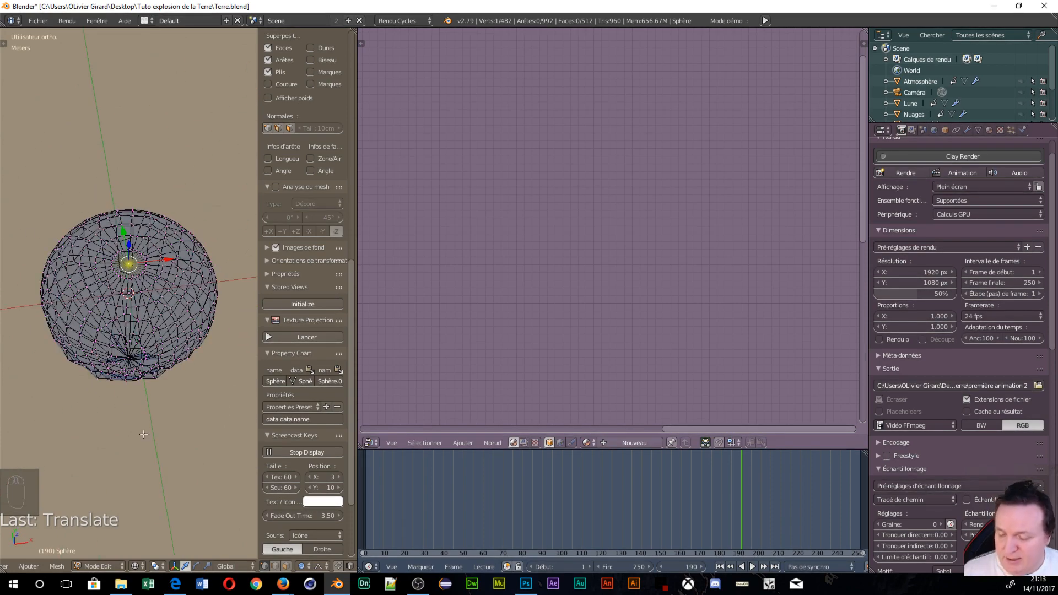
{"action": "key", "text": "s"}
{"action": "key", "text": "y"}
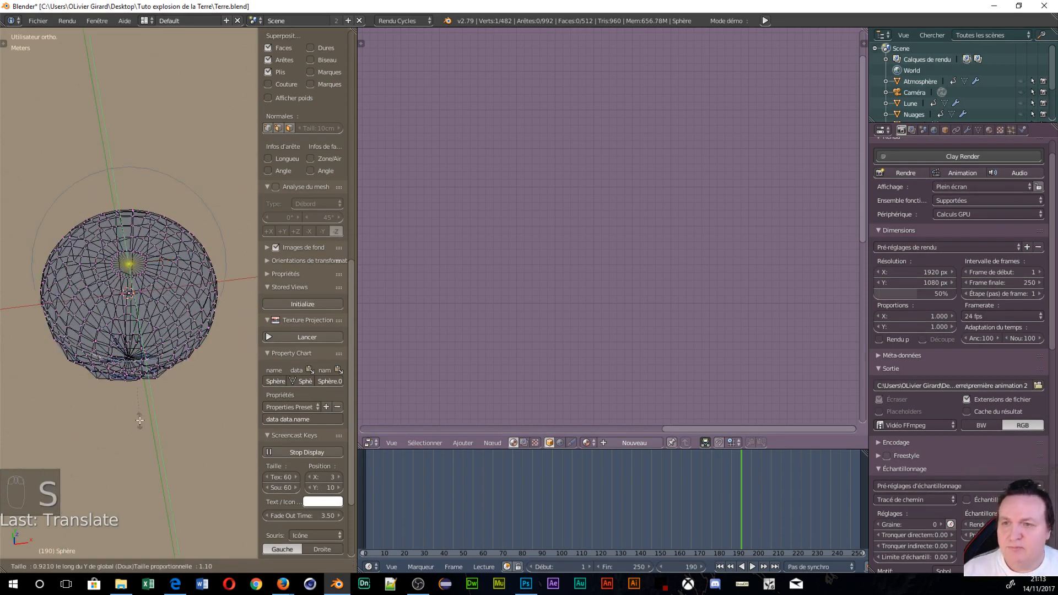
{"action": "scroll", "coordinate": [132, 401], "scroll_direction": "down", "scroll_amount": 8}
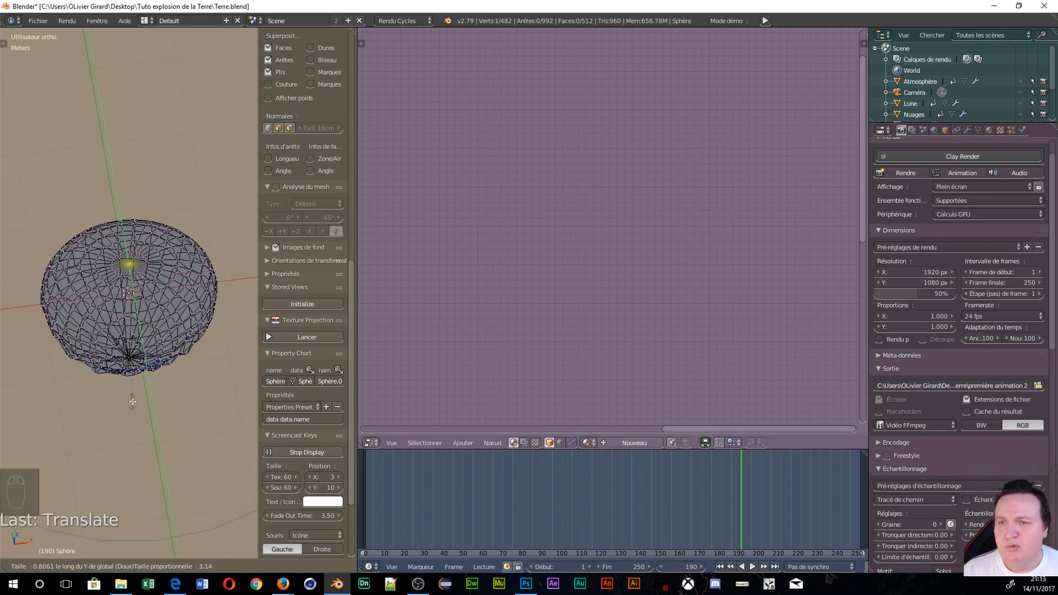
{"action": "left_click", "coordinate": [132, 401]}
{"action": "middle_click_drag", "start_coordinate": [138, 383], "coordinate": [182, 314]}
{"action": "scroll", "coordinate": [170, 408], "scroll_direction": "down", "scroll_amount": 5}
{"action": "scroll", "coordinate": [182, 314], "scroll_direction": "up", "scroll_amount": 10}
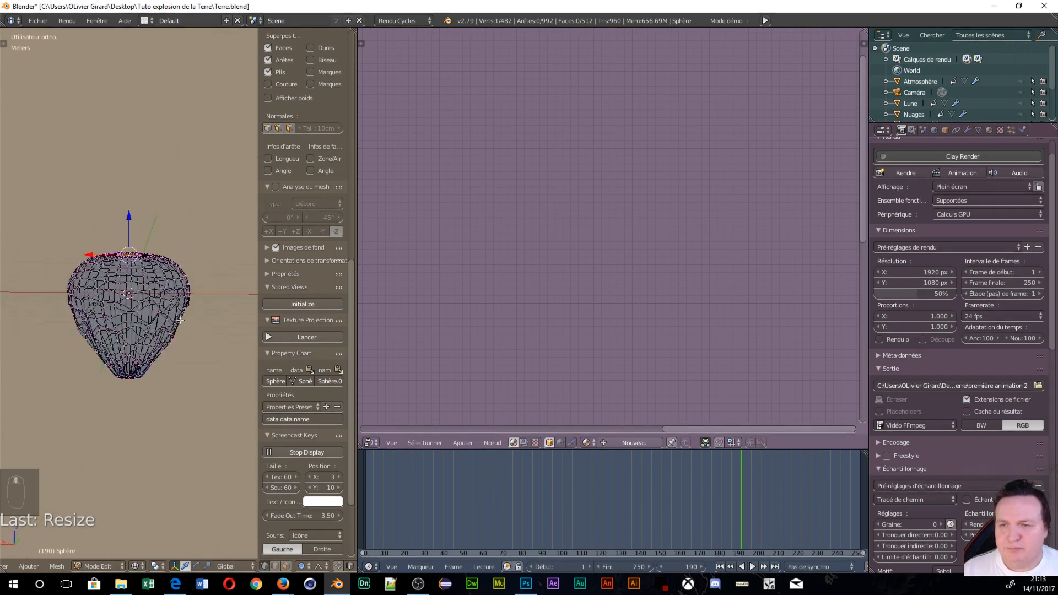
{"action": "scroll", "coordinate": [176, 300], "scroll_direction": "down", "scroll_amount": 3}
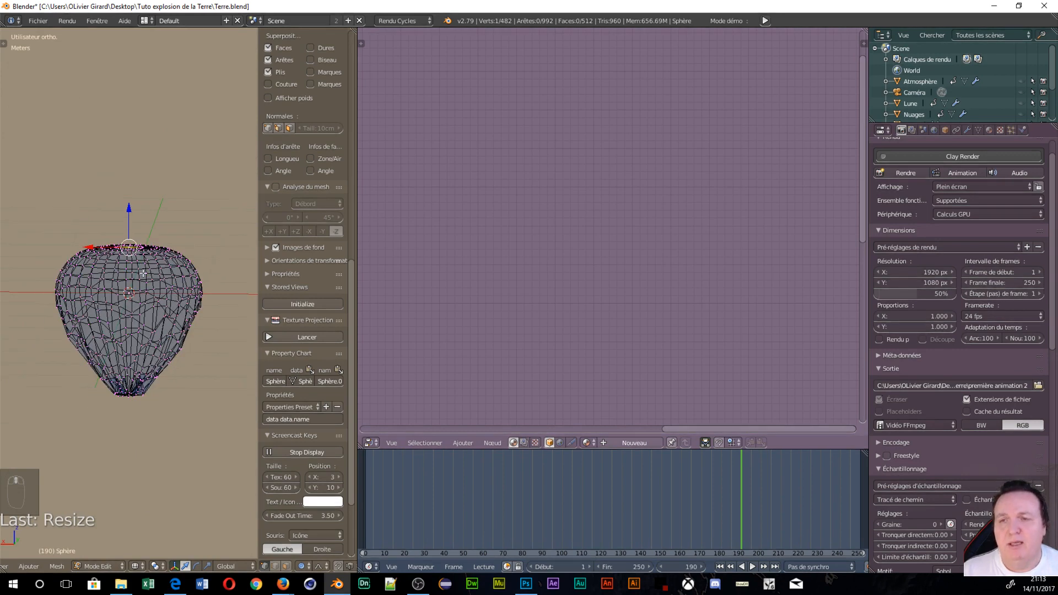
- Rename the sphere object "éclat de planète" and return to Object Mode
{"action": "left_click", "coordinate": [944, 129]}
{"action": "left_click", "coordinate": [924, 168]}
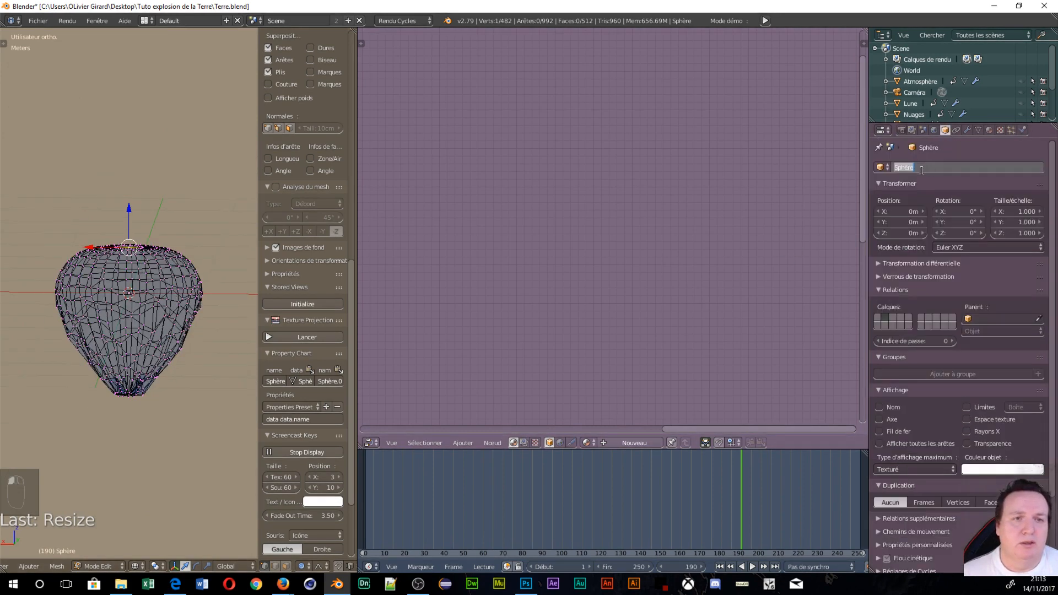
{"action": "type", "text": "2cla"}
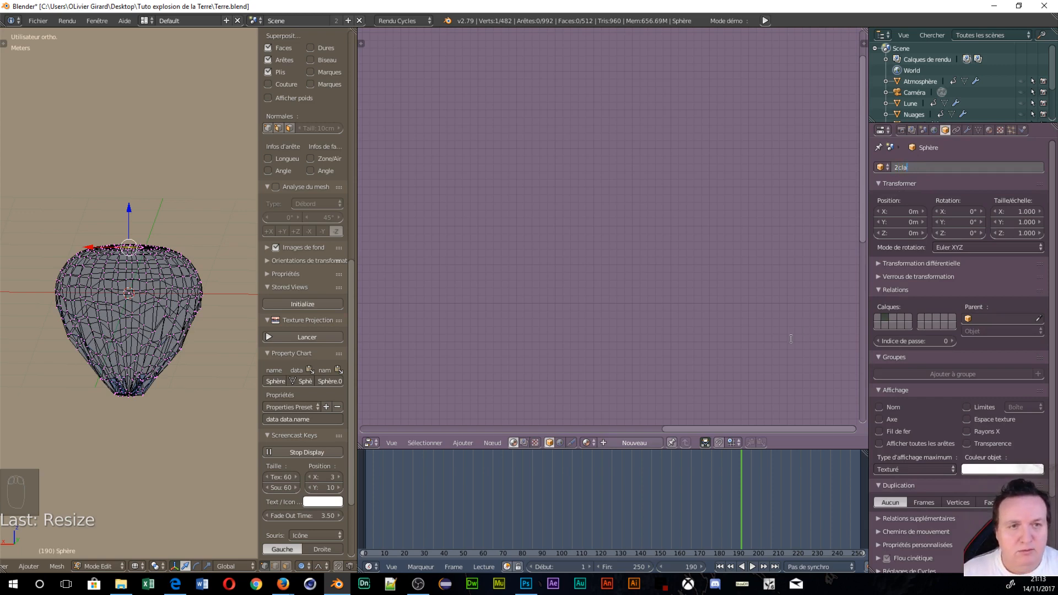
{"action": "key", "text": "BackSpace"}
{"action": "key", "text": "BackSpace"}
{"action": "key", "text": "BackSpace"}
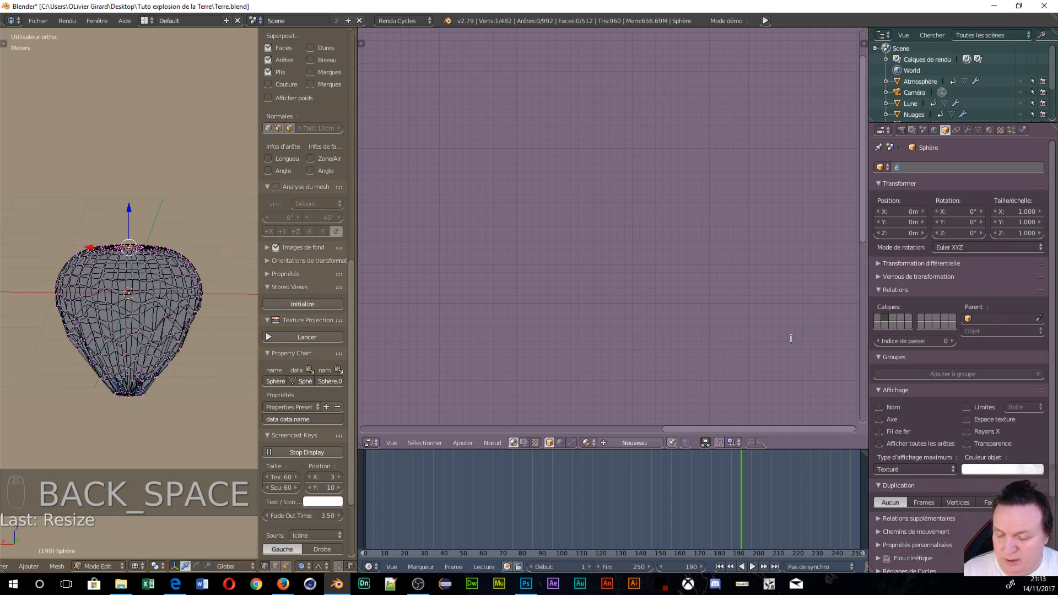
{"action": "type", "text": "clat de planète"}
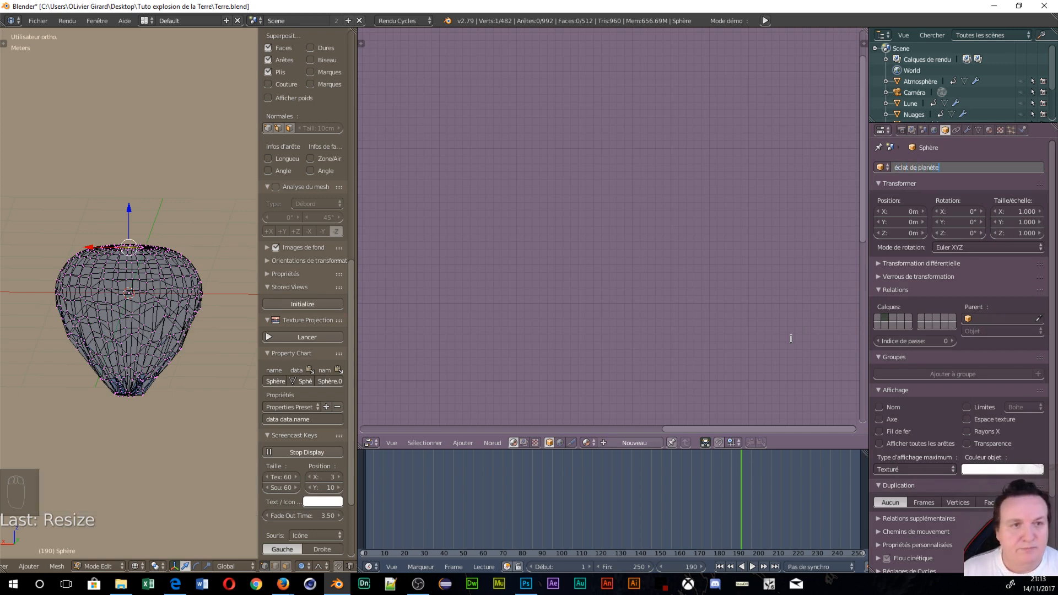
{"action": "key", "text": "Return"}
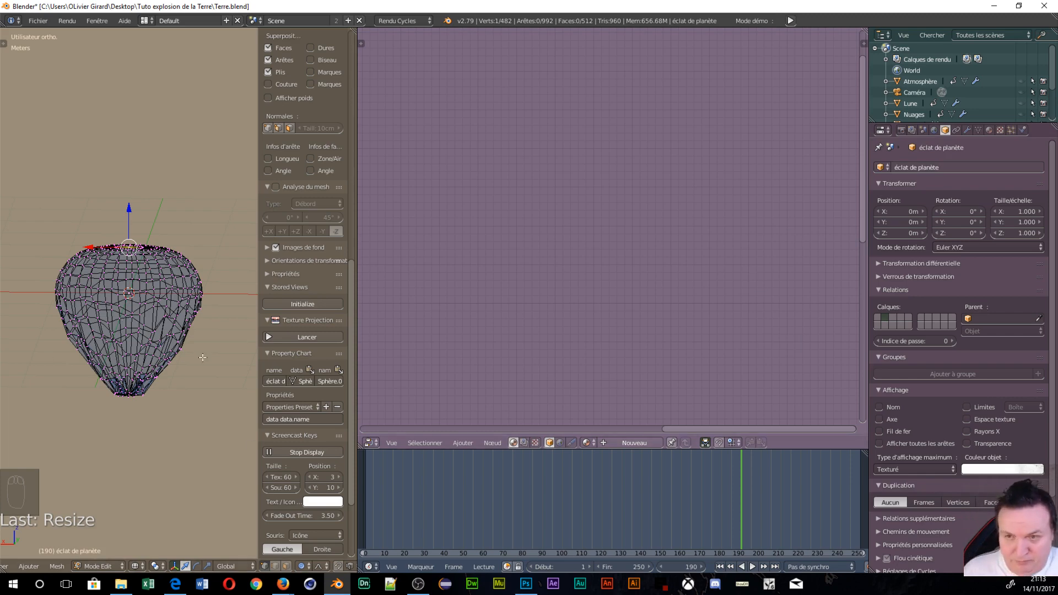
{"action": "key", "text": "Tab"}
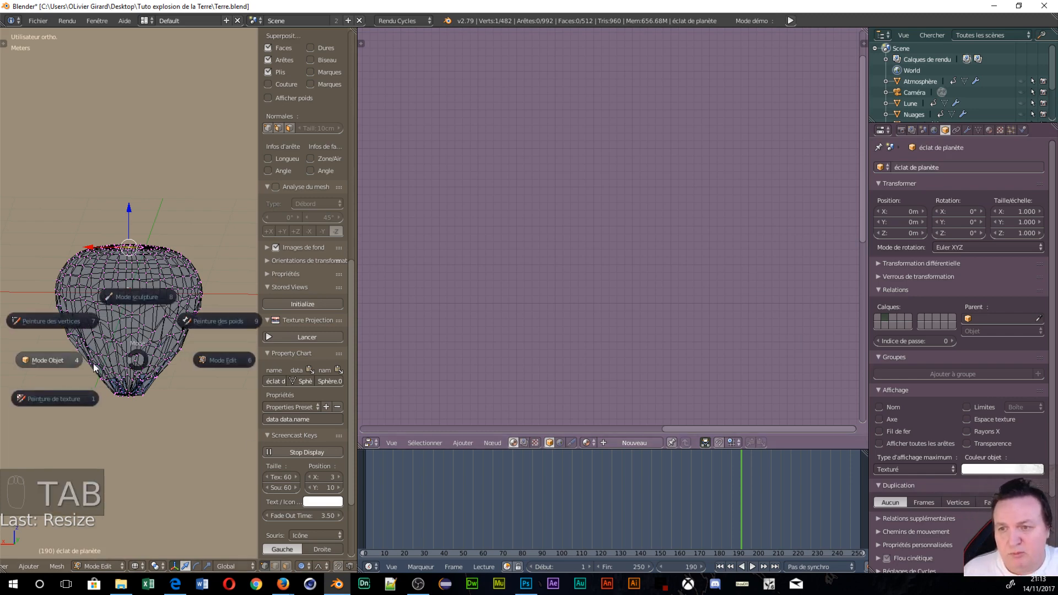
{"action": "left_click", "coordinate": [53, 360]}
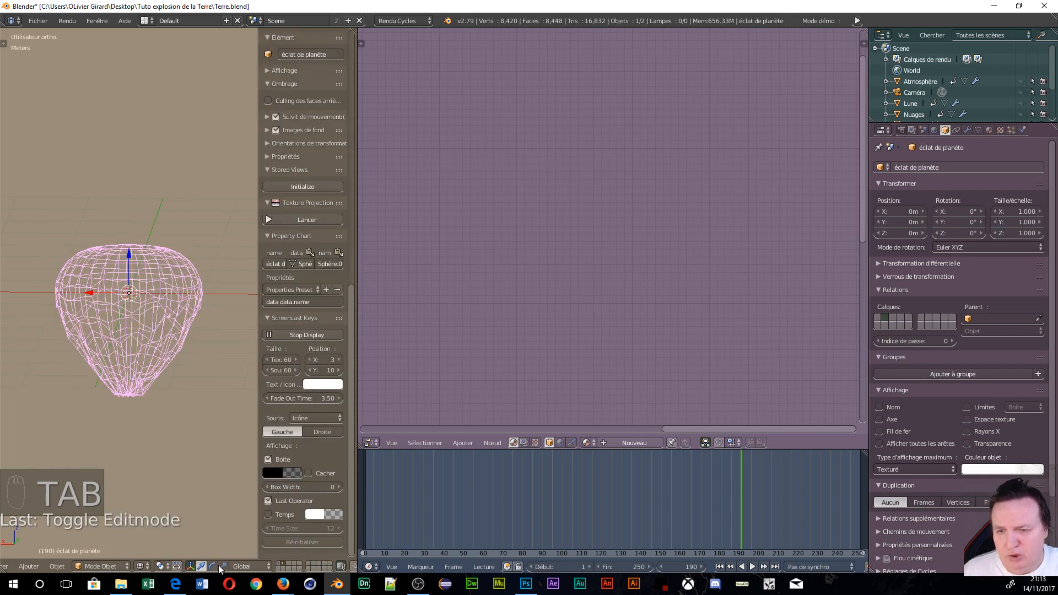
- Show the layer that holds the Earth and select the Terre sphere to display its material nodes
{"action": "left_click", "coordinate": [280, 565]}
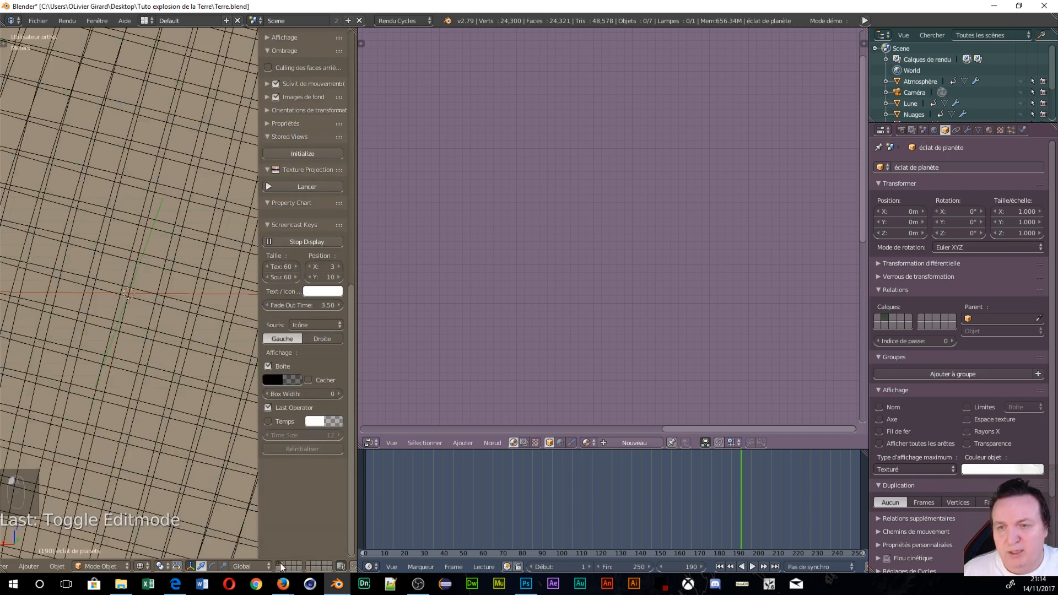
{"action": "left_click", "coordinate": [174, 364]}
{"action": "key", "text": "KP_Decimal"}
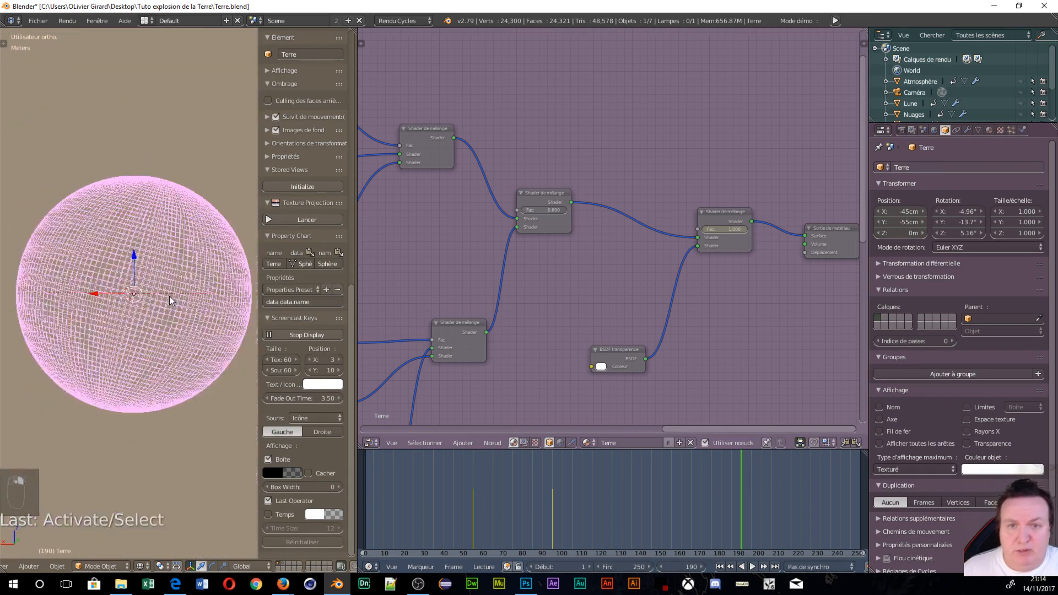
- Separate the overlapping Geometry node and the node behind it in the Terre node tree by moving them apart
{"action": "scroll", "coordinate": [453, 342], "scroll_direction": "down", "scroll_amount": 2}
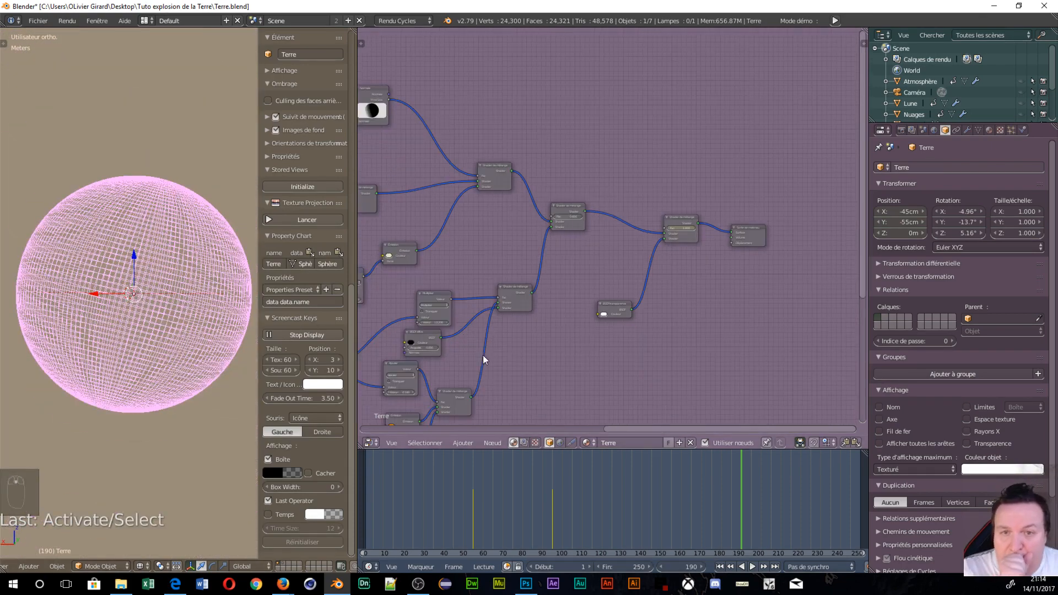
{"action": "scroll", "coordinate": [524, 353], "scroll_direction": "down", "scroll_amount": 1}
{"action": "scroll", "coordinate": [547, 341], "scroll_direction": "down", "scroll_amount": 2}
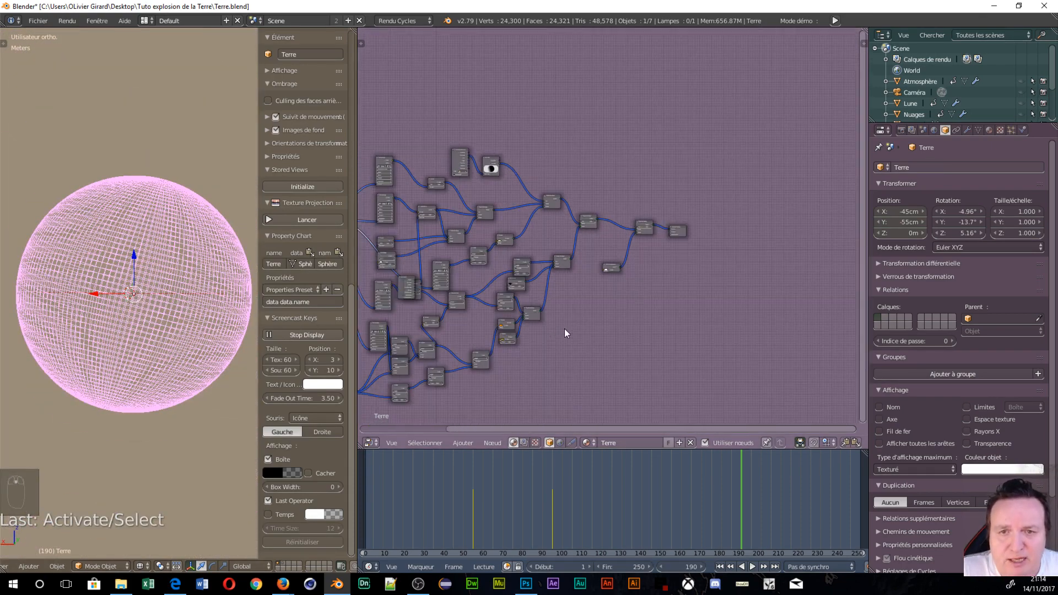
{"action": "scroll", "coordinate": [565, 329], "scroll_direction": "down", "scroll_amount": 4}
{"action": "middle_click_drag", "start_coordinate": [566, 330], "coordinate": [645, 339]}
{"action": "scroll", "coordinate": [660, 361], "scroll_direction": "up", "scroll_amount": 1}
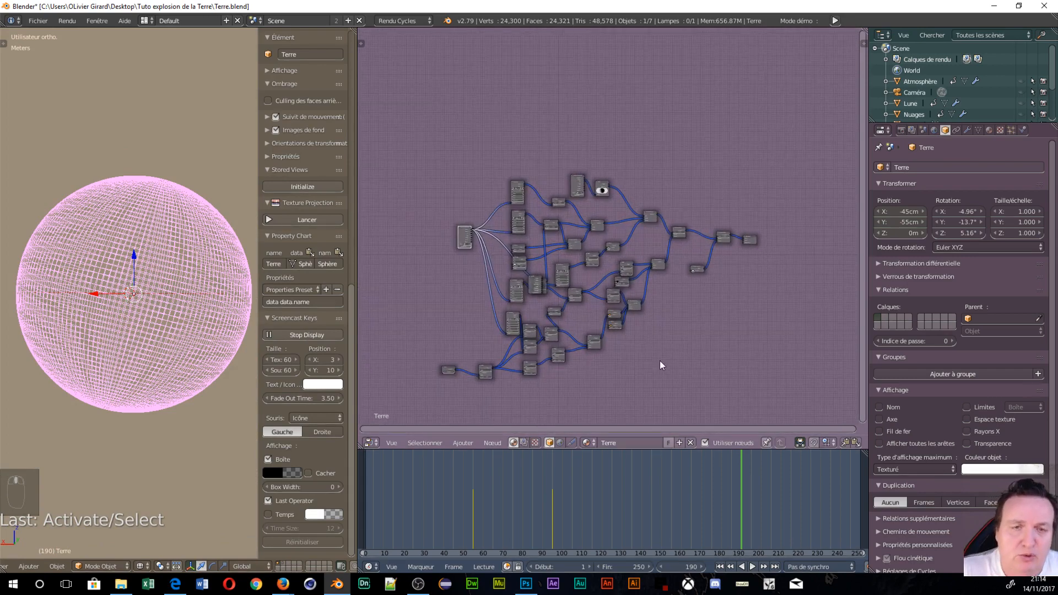
{"action": "scroll", "coordinate": [661, 365], "scroll_direction": "up", "scroll_amount": 1}
{"action": "scroll", "coordinate": [554, 347], "scroll_direction": "up", "scroll_amount": 5}
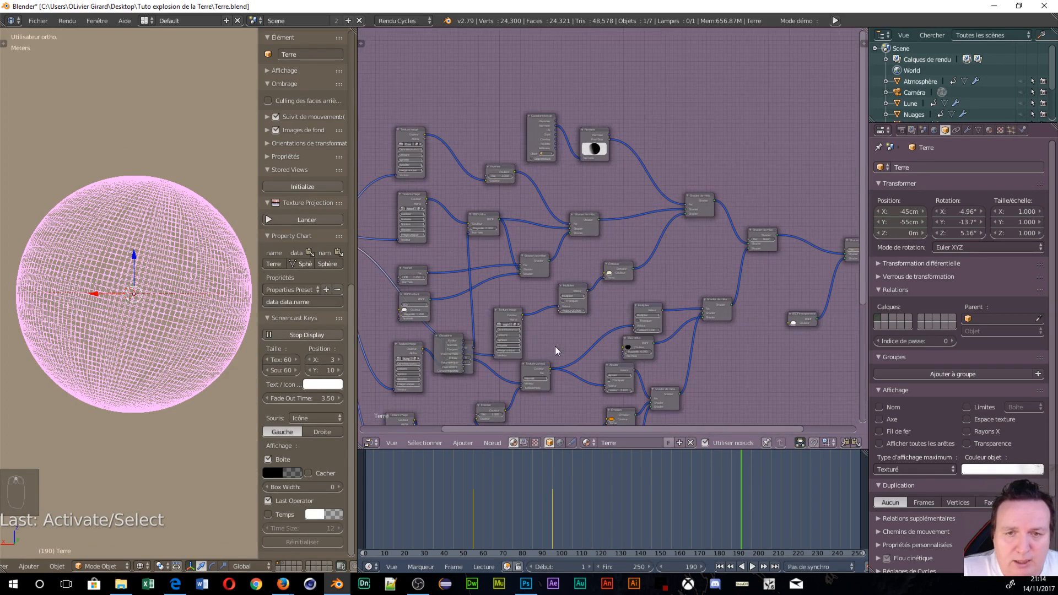
{"action": "scroll", "coordinate": [490, 350], "scroll_direction": "up", "scroll_amount": 1}
{"action": "middle_click_drag", "start_coordinate": [490, 346], "coordinate": [524, 232]}
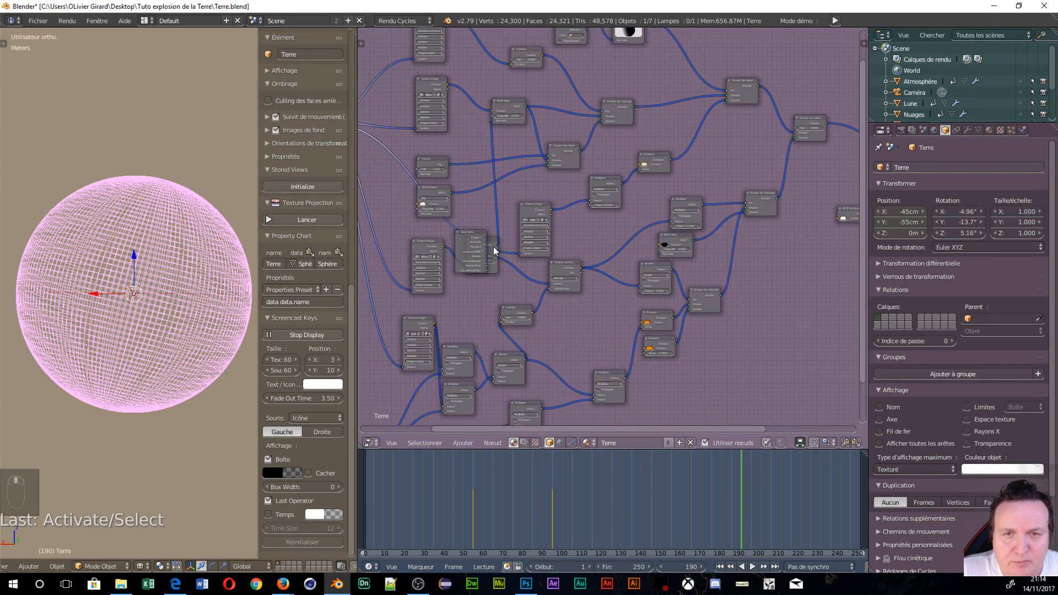
{"action": "left_click_drag", "start_coordinate": [495, 246], "coordinate": [497, 184]}
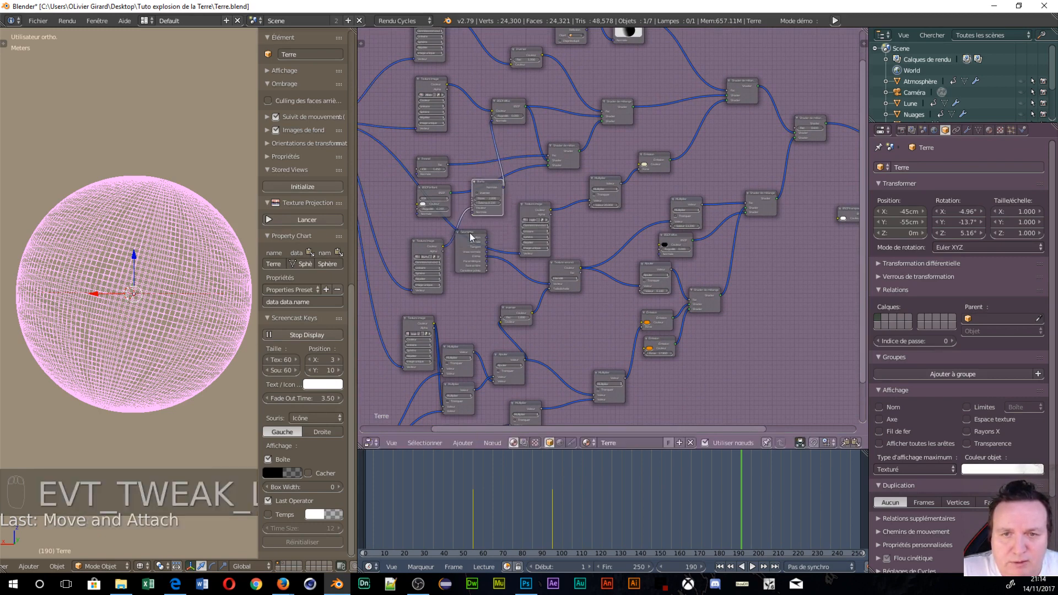
{"action": "left_click_drag", "start_coordinate": [469, 232], "coordinate": [470, 270]}
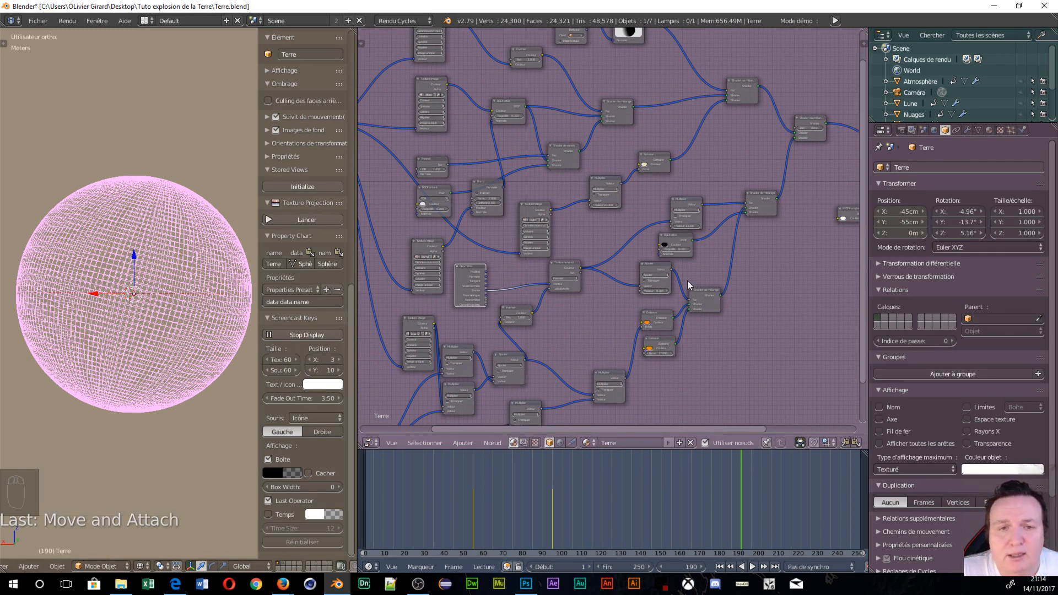
- Circle-select the lower branch with the orange emission shaders, up to the mix shader that joins both branches, and copy these nodes
{"action": "scroll", "coordinate": [687, 284], "scroll_direction": "down", "scroll_amount": 2}
{"action": "scroll", "coordinate": [688, 285], "scroll_direction": "down", "scroll_amount": 1}
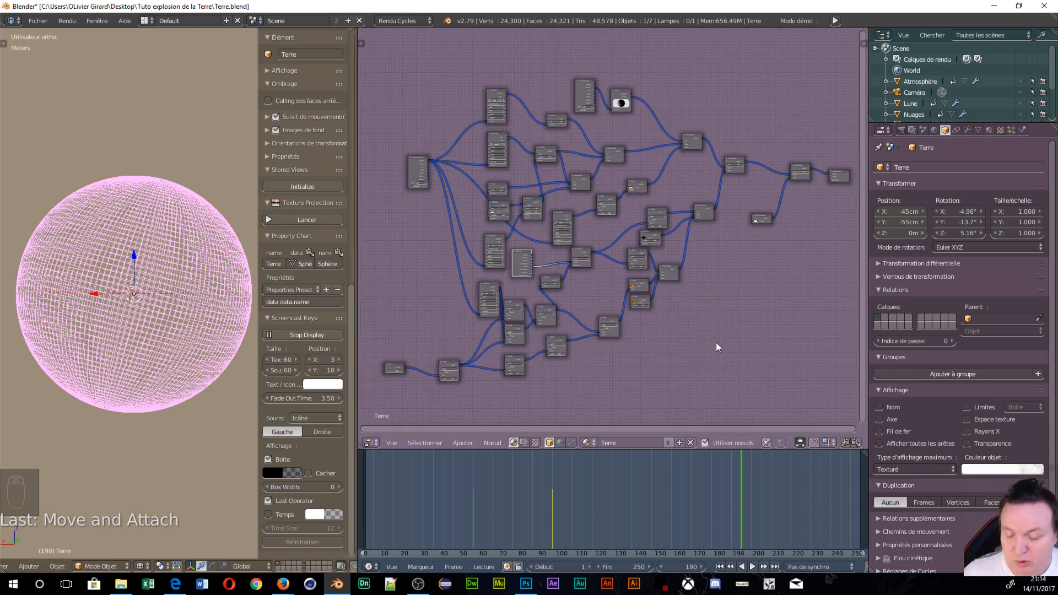
{"action": "key", "text": "a"}
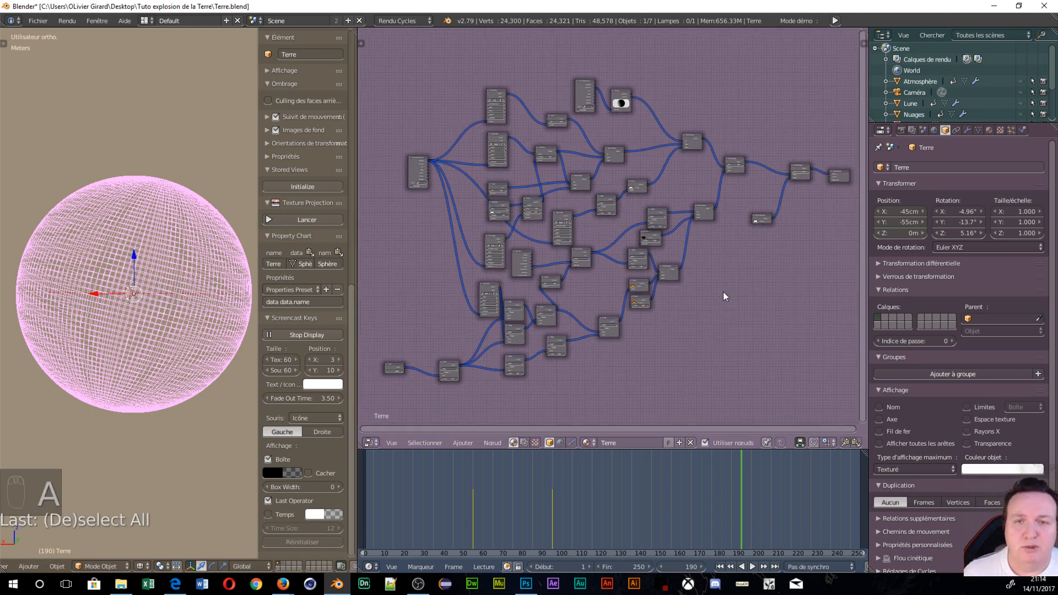
{"action": "key", "text": "c"}
{"action": "left_click", "coordinate": [734, 164]}
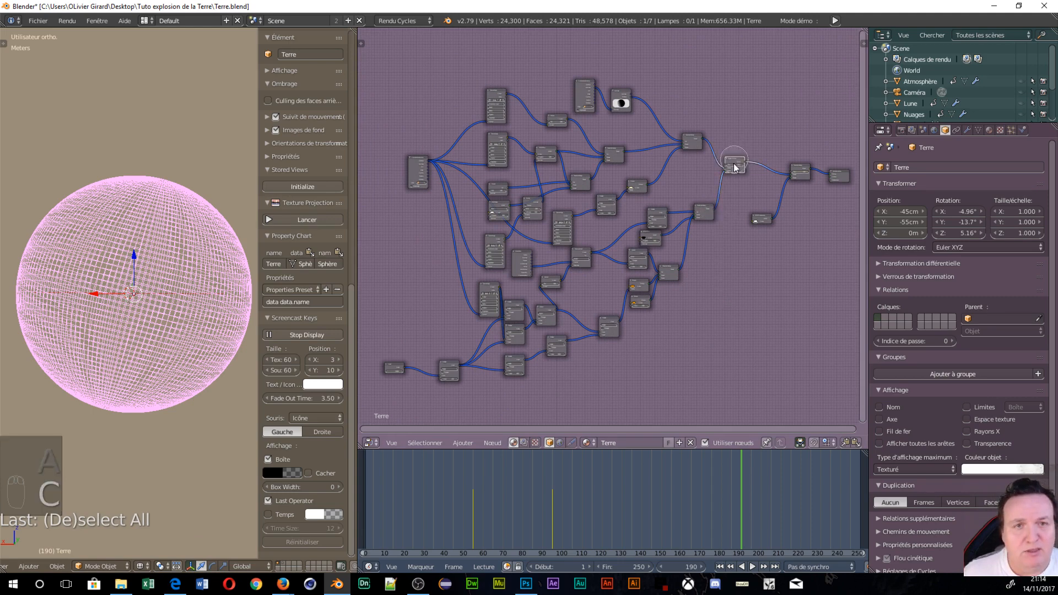
{"action": "mouse_move", "coordinate": [734, 164]}
{"action": "left_mouse_down"}
{"action": "mouse_move", "coordinate": [692, 213]}
{"action": "mouse_move", "coordinate": [652, 232]}
{"action": "mouse_move", "coordinate": [669, 267]}
{"action": "mouse_move", "coordinate": [588, 268]}
{"action": "mouse_move", "coordinate": [632, 293]}
{"action": "mouse_move", "coordinate": [579, 324]}
{"action": "mouse_move", "coordinate": [555, 286]}
{"action": "mouse_move", "coordinate": [527, 283]}
{"action": "mouse_move", "coordinate": [503, 353]}
{"action": "mouse_move", "coordinate": [559, 355]}
{"action": "mouse_move", "coordinate": [493, 323]}
{"action": "mouse_move", "coordinate": [468, 359]}
{"action": "mouse_move", "coordinate": [393, 369]}
{"action": "mouse_move", "coordinate": [672, 240]}
{"action": "left_mouse_up"}
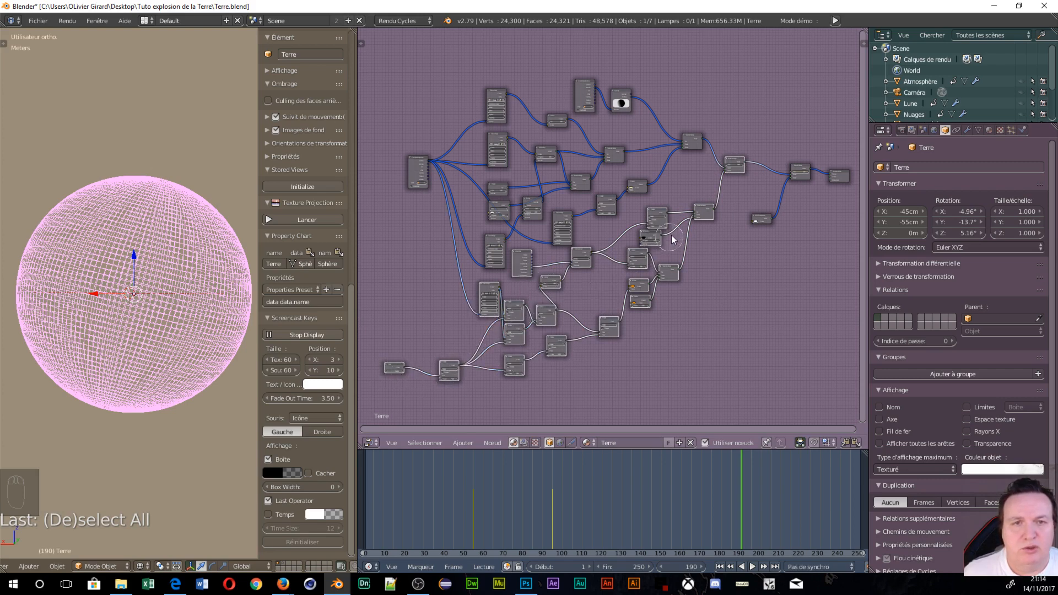
{"action": "right_click", "coordinate": [727, 303]}
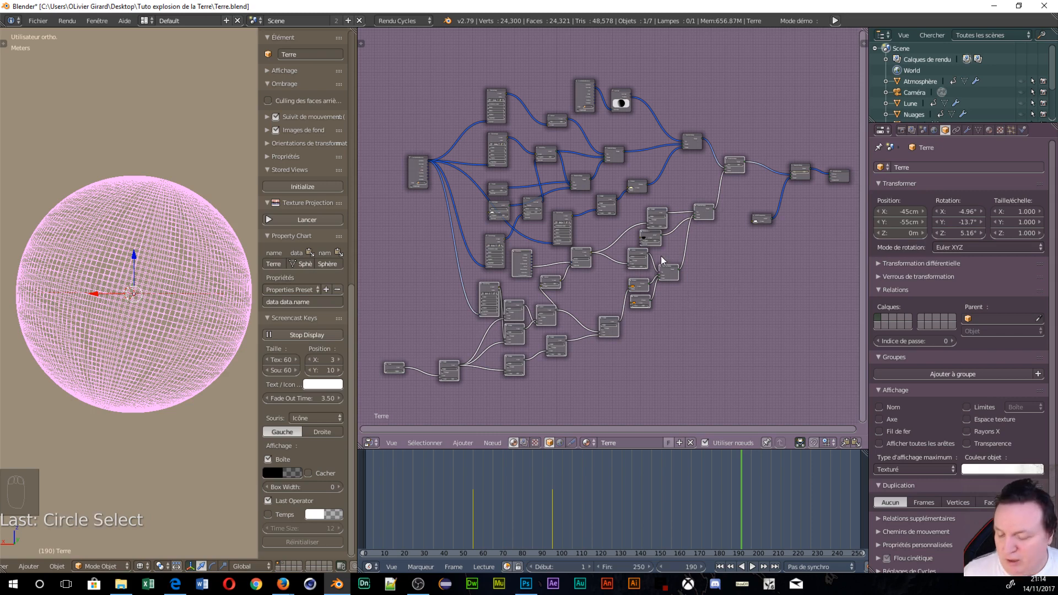
{"action": "key", "text": "ctrl+c"}
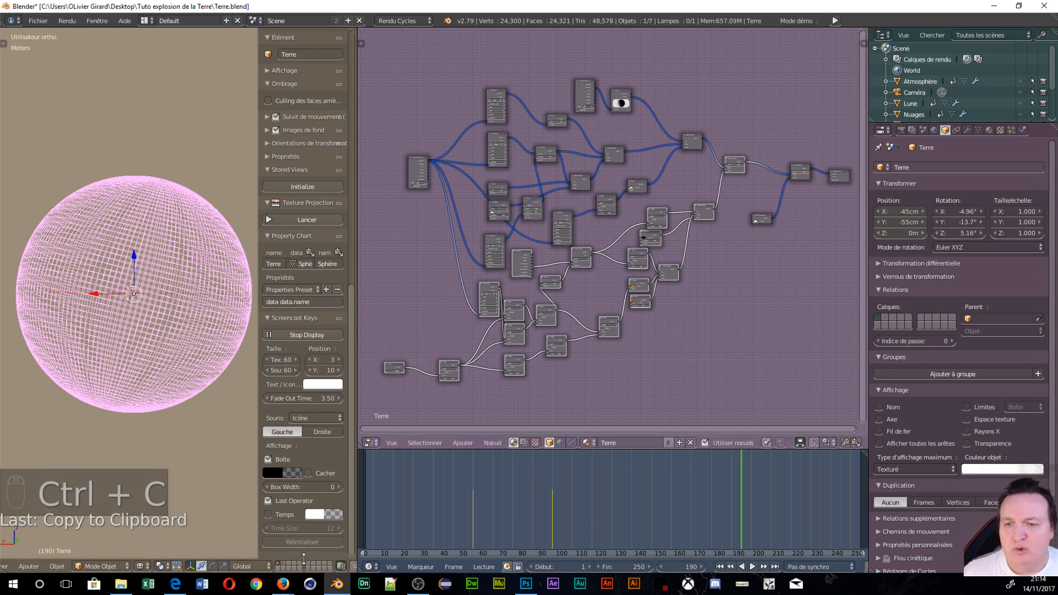
- Return to the fragment's layer, give éclat de planète a new material and paste the copied nodes into it
{"action": "left_click", "coordinate": [284, 569]}
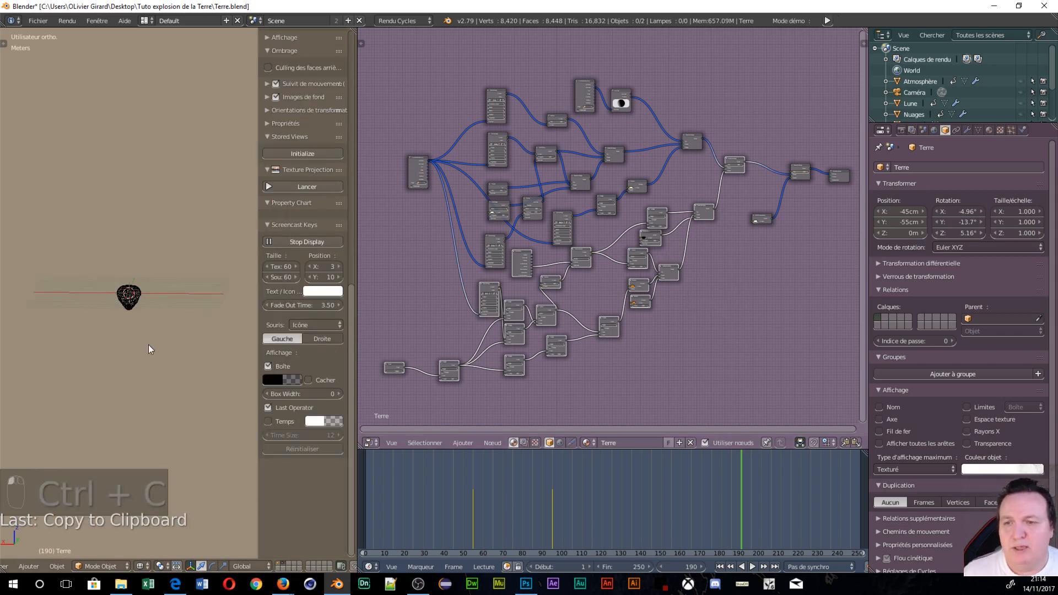
{"action": "right_click", "coordinate": [128, 309]}
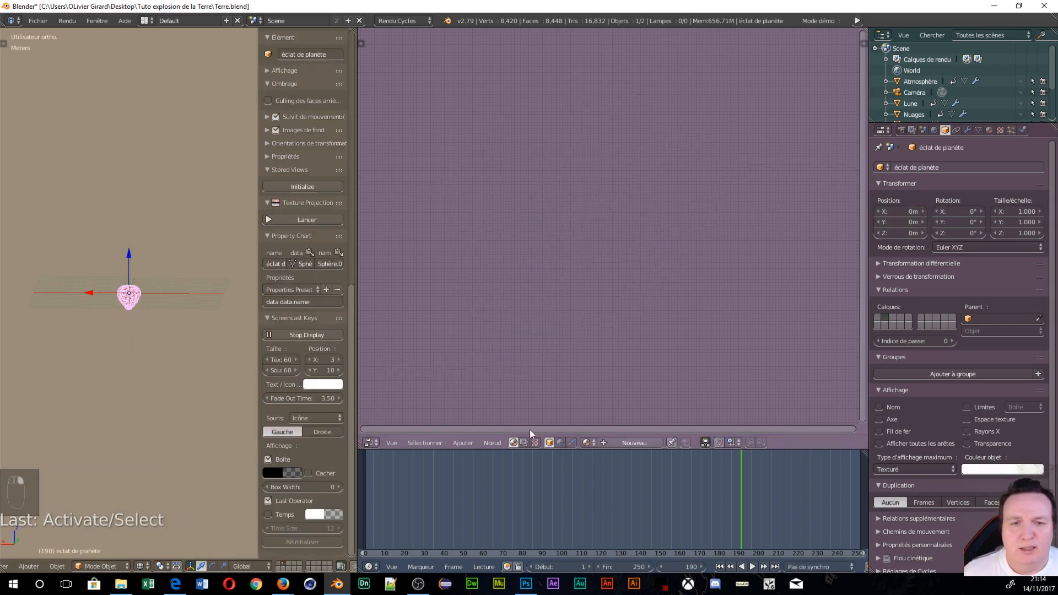
{"action": "left_click", "coordinate": [625, 443]}
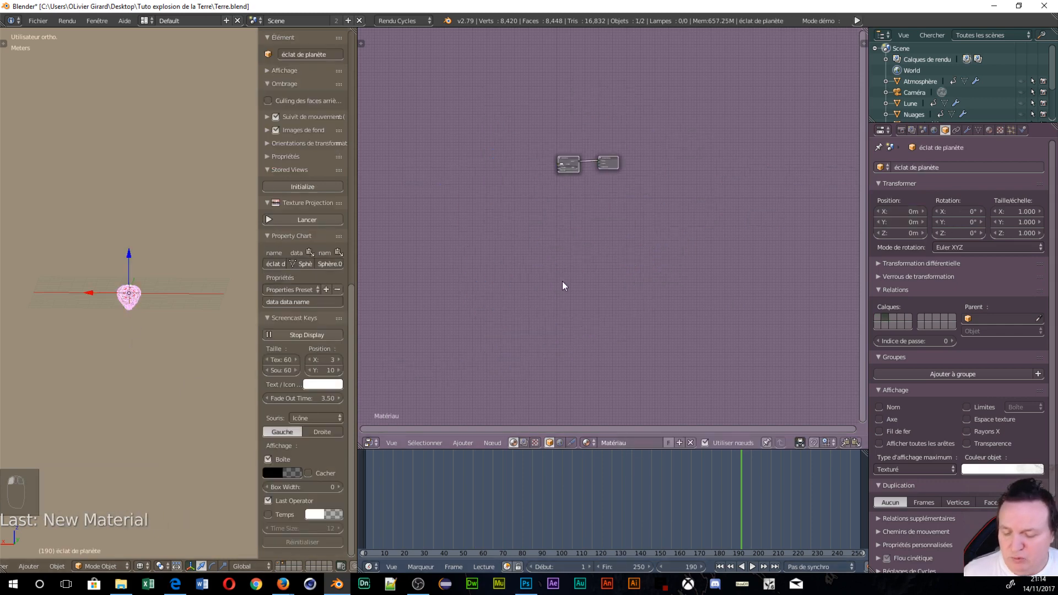
{"action": "key", "text": "ctrl+v"}
{"action": "scroll", "coordinate": [663, 202], "scroll_direction": "up", "scroll_amount": 5}
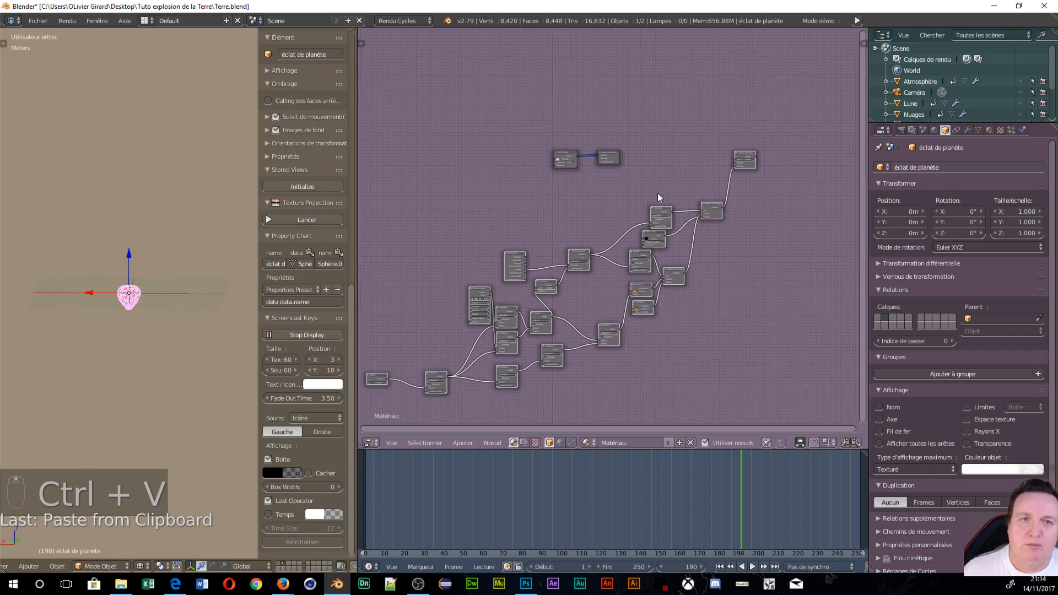
- Move the material output node away from the default diffuse shader, towards the end of the pasted node branch
{"action": "left_click", "coordinate": [608, 120]}
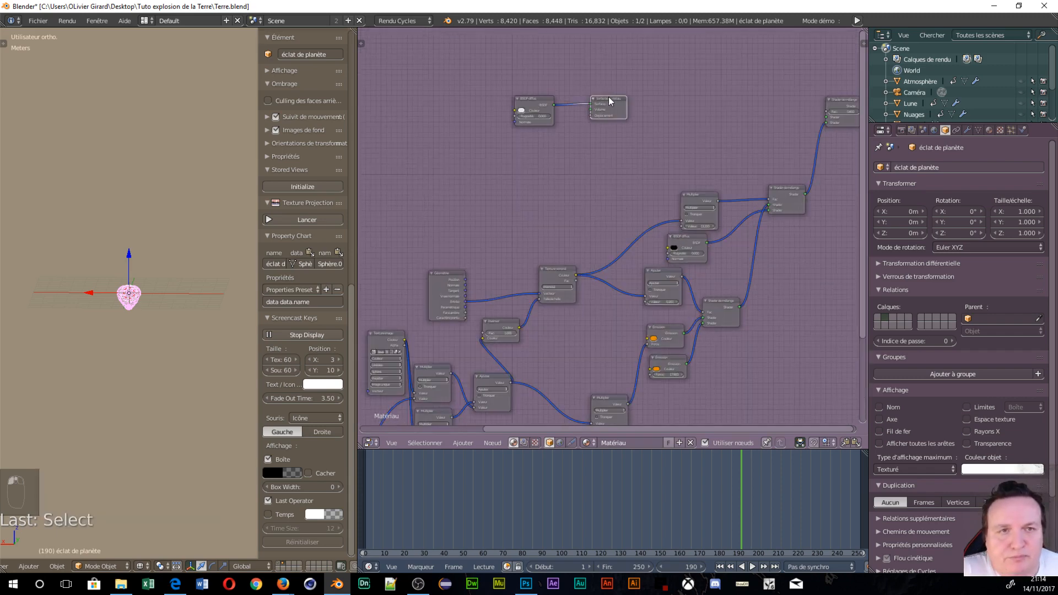
{"action": "left_click_drag", "start_coordinate": [608, 120], "coordinate": [698, 123]}
{"action": "middle_click_drag", "start_coordinate": [727, 135], "coordinate": [622, 188]}
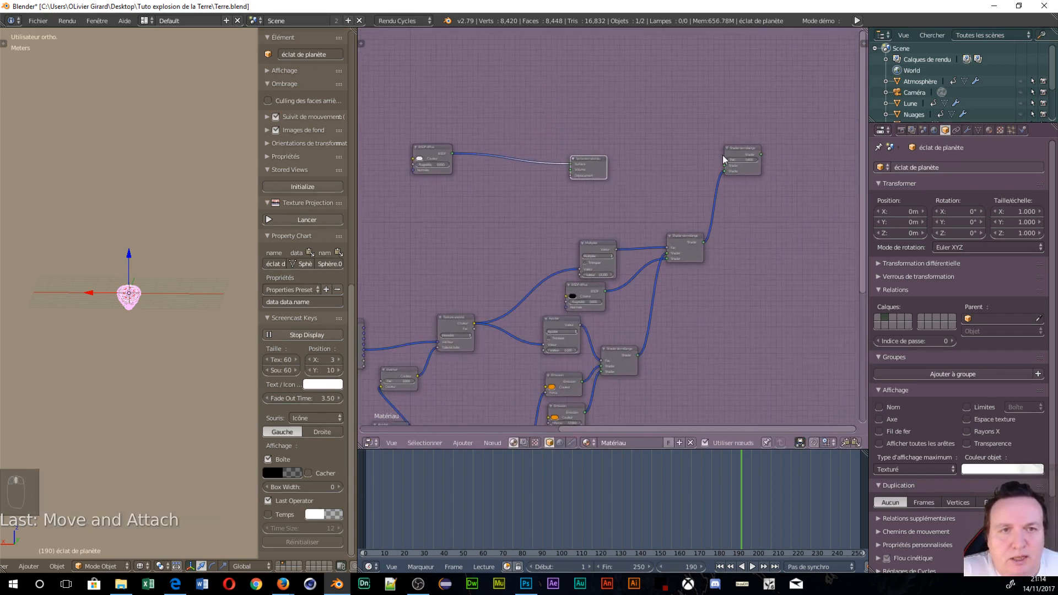
{"action": "left_click", "coordinate": [741, 160]}
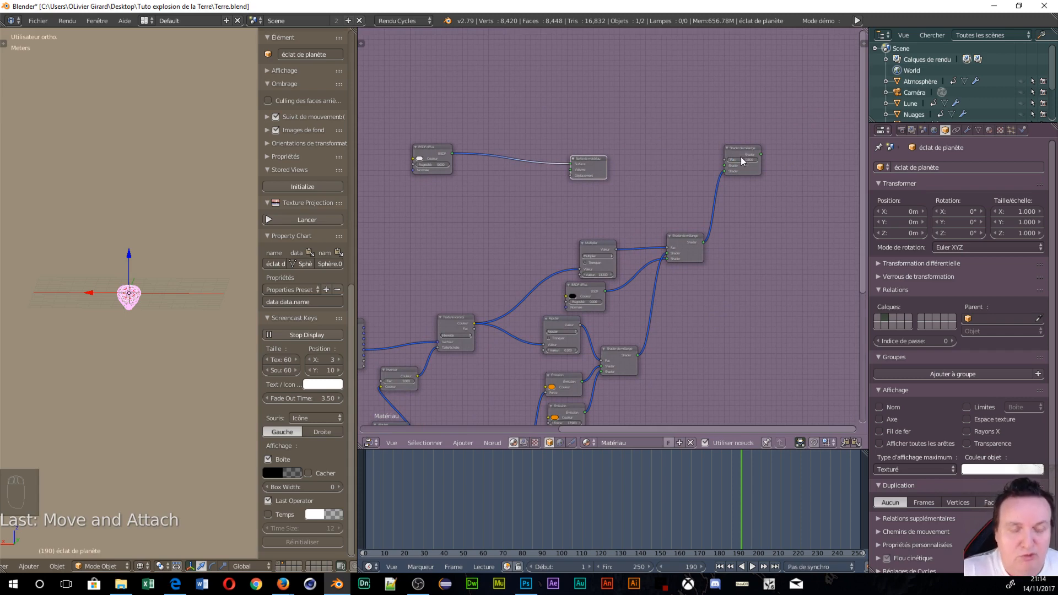
{"action": "key", "text": "Delete"}
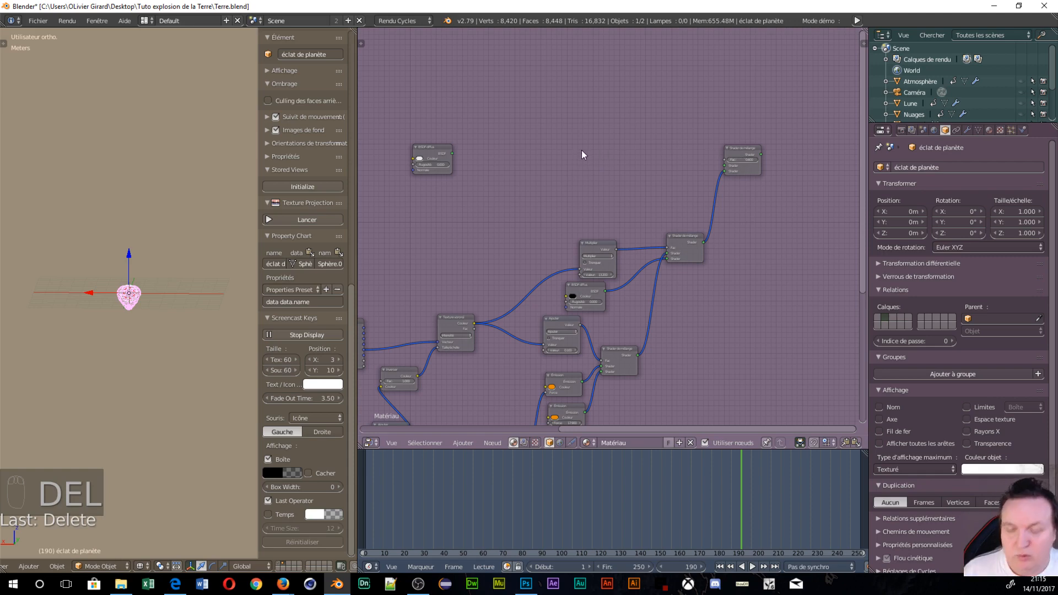
{"action": "key", "text": "ctrl+z"}
{"action": "key", "text": "ctrl+2"}
- Delete the pasted end mix shader and connect the remaining last mix shader to the material output's surface
{"action": "left_click", "coordinate": [724, 150]}
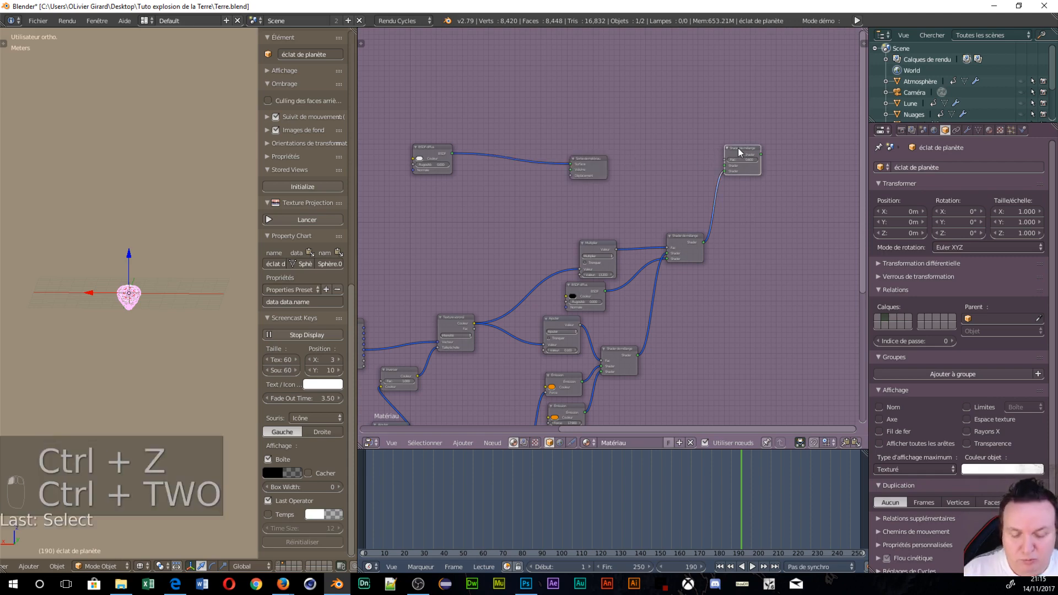
{"action": "key", "text": "Delete"}
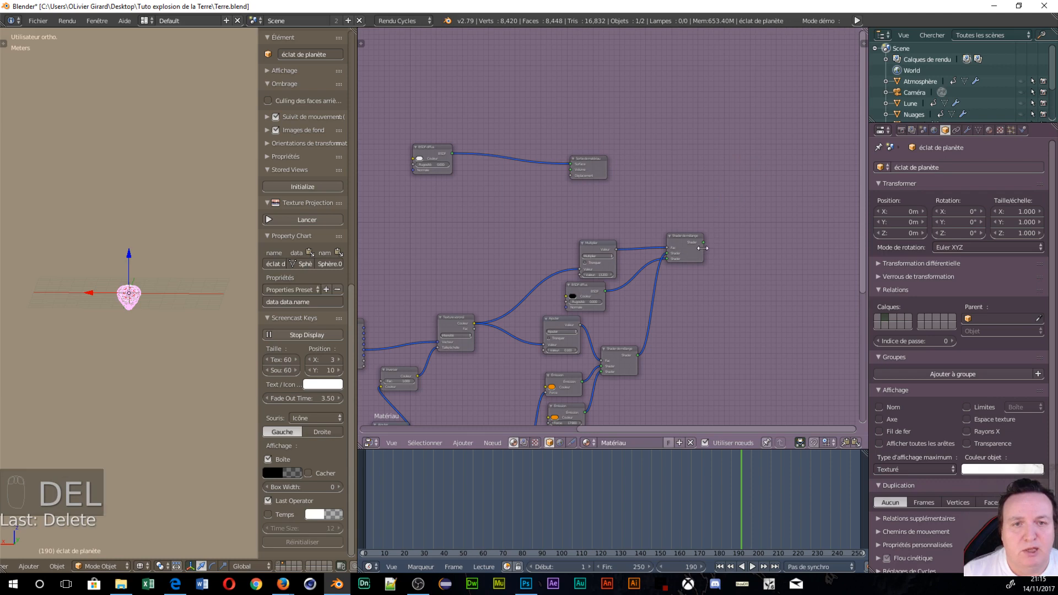
{"action": "left_click_drag", "start_coordinate": [703, 243], "coordinate": [763, 183]}
- Delete the unused default diffuse shader node from the fragment's material
{"action": "left_click", "coordinate": [427, 153]}
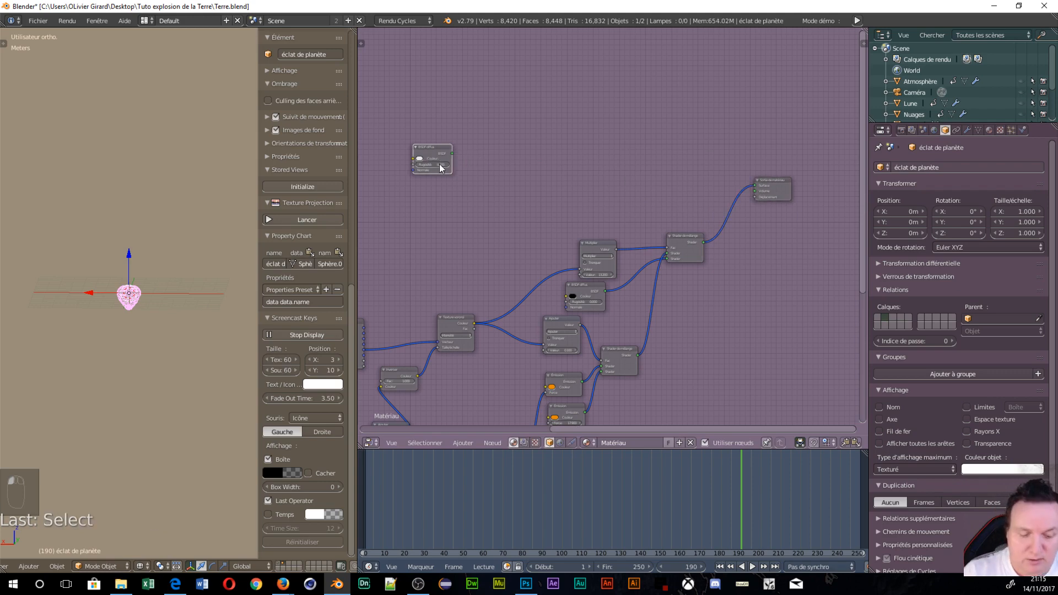
{"action": "key", "text": "Delete"}
{"action": "middle_click_drag", "start_coordinate": [482, 312], "coordinate": [554, 171]}
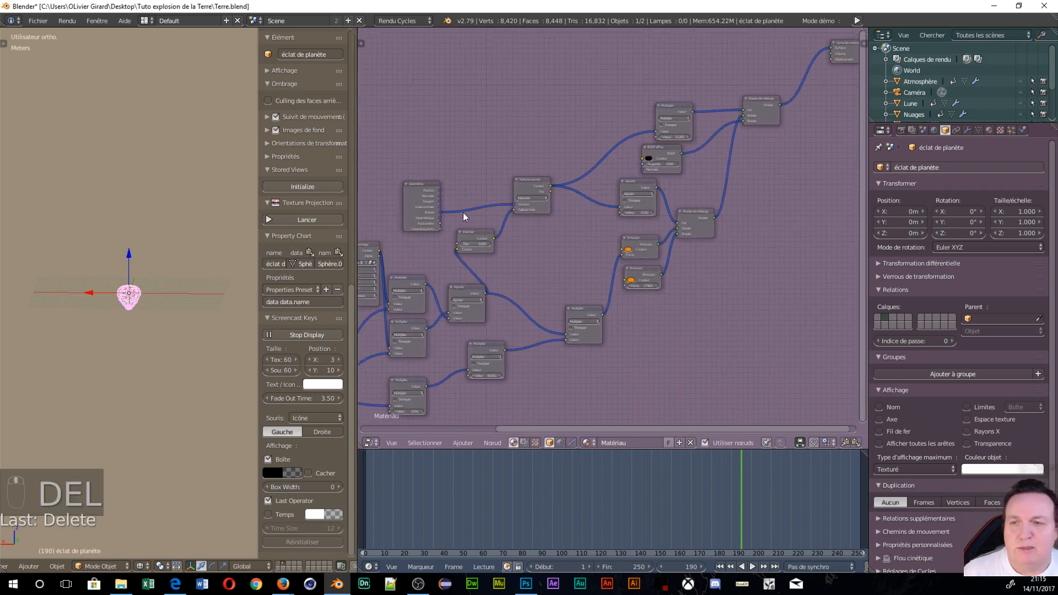
- Display the World settings and preview the planet fragment with its new material in rendered shading
{"action": "scroll", "coordinate": [154, 313], "scroll_direction": "up", "scroll_amount": 8}
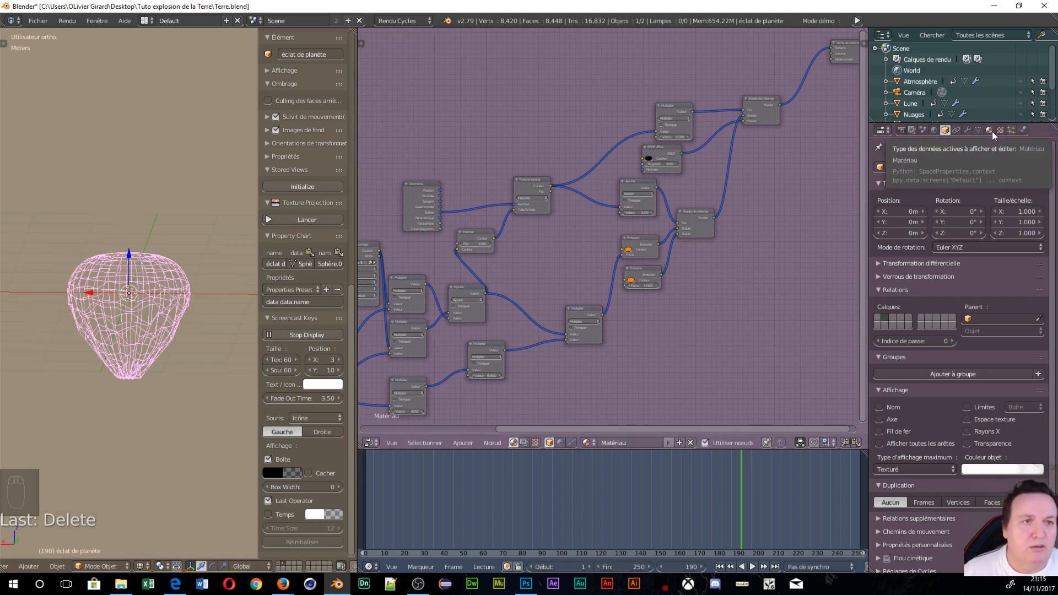
{"action": "left_click", "coordinate": [934, 131]}
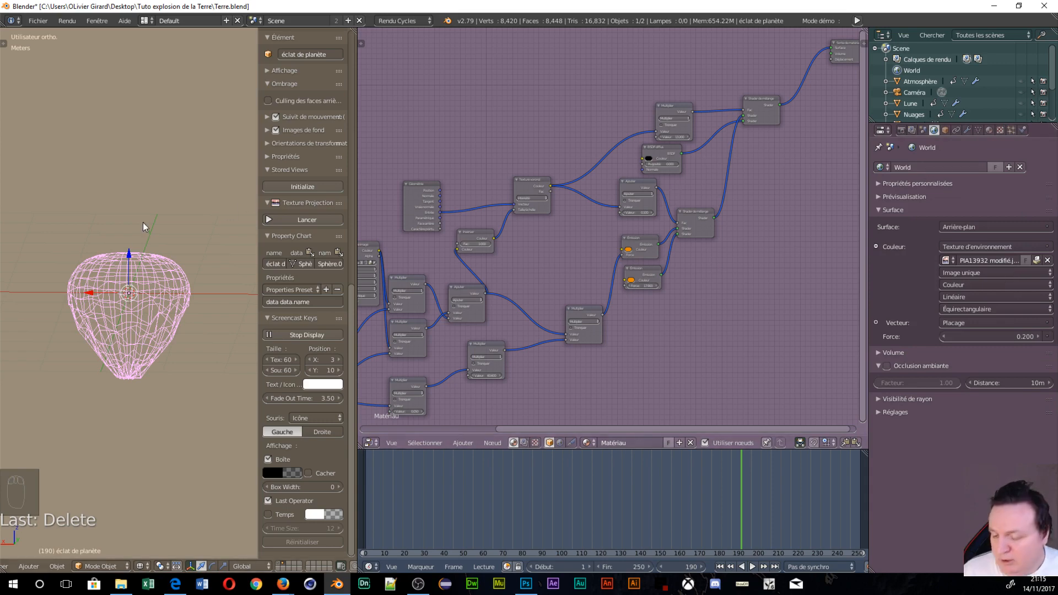
{"action": "key", "text": "shift+z"}
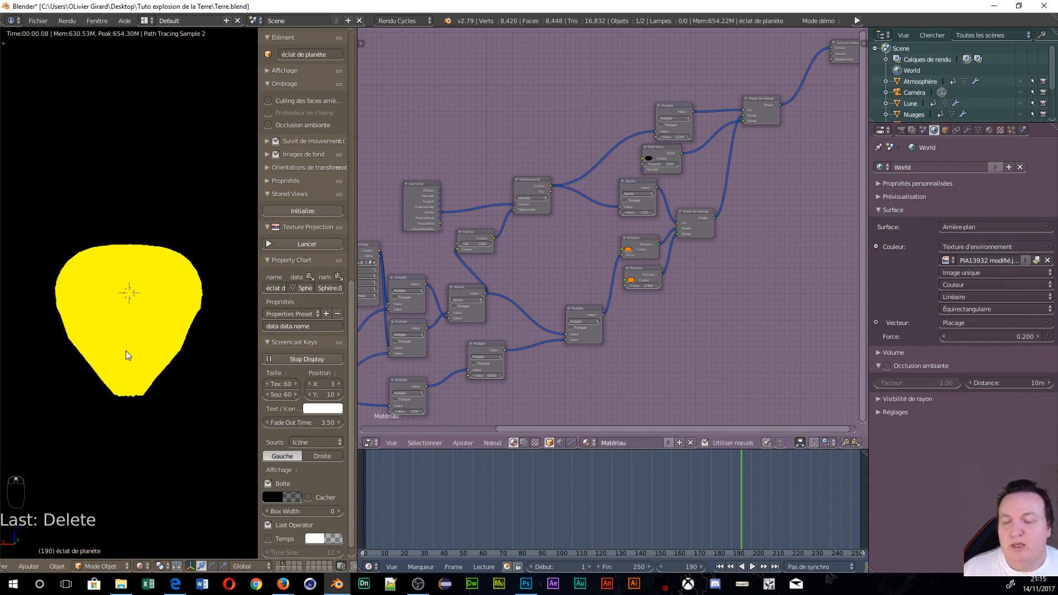
{"action": "scroll", "coordinate": [125, 351], "scroll_direction": "up", "scroll_amount": 3}
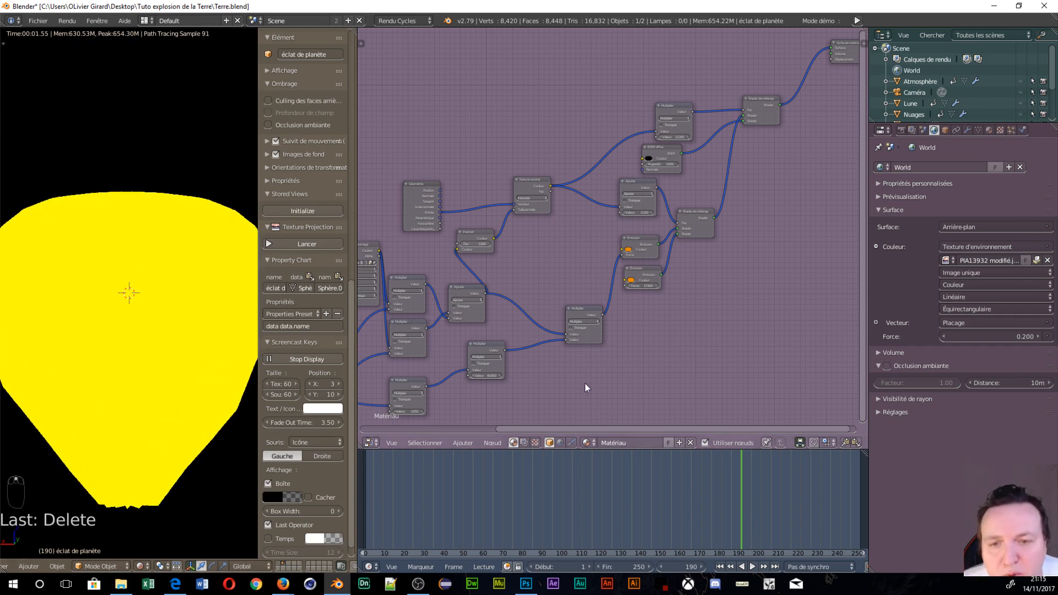
{"action": "middle_click_drag", "start_coordinate": [585, 385], "coordinate": [653, 305]}
{"action": "scroll", "coordinate": [107, 285], "scroll_direction": "down", "scroll_amount": 1}
{"action": "scroll", "coordinate": [106, 285], "scroll_direction": "down", "scroll_amount": 3}
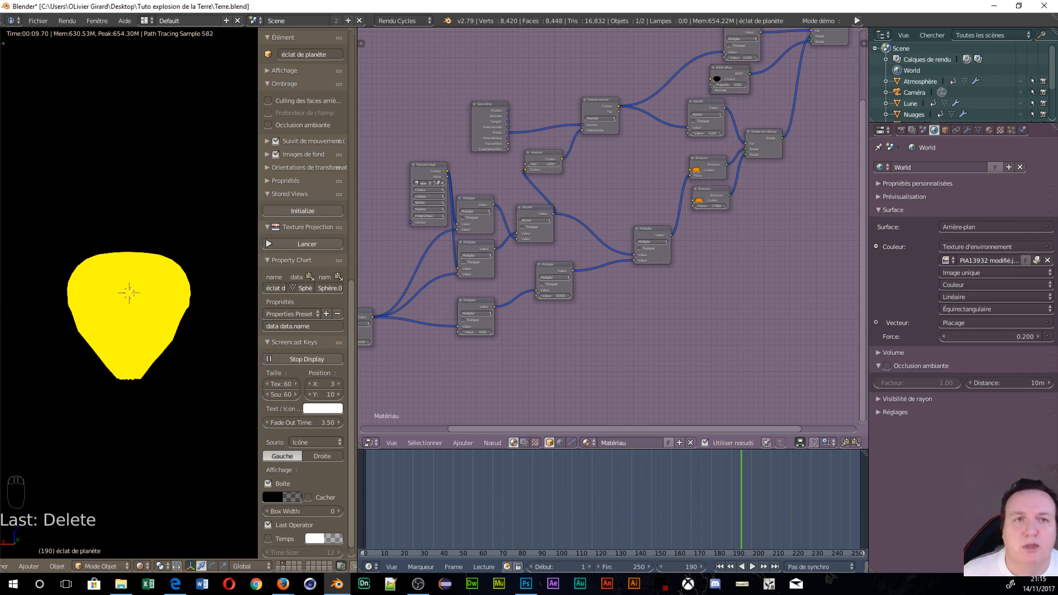
- Move the material output farther from the last mix shader and insert a new Mix Shader (Shader de mélange) on the link between them
{"action": "middle_click_drag", "start_coordinate": [674, 309], "coordinate": [440, 427]}
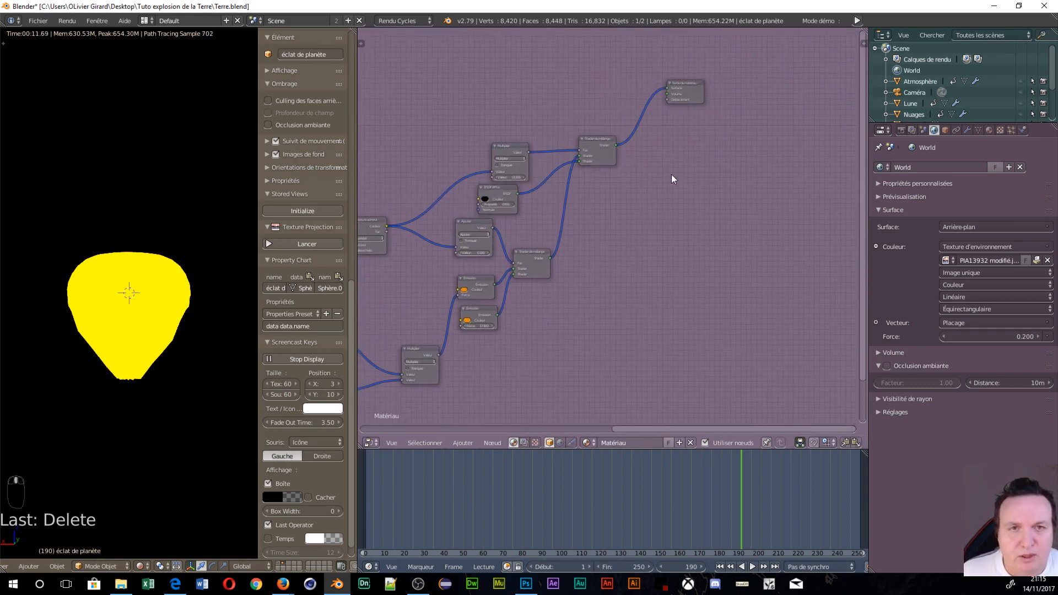
{"action": "left_click_drag", "start_coordinate": [696, 88], "coordinate": [788, 161]}
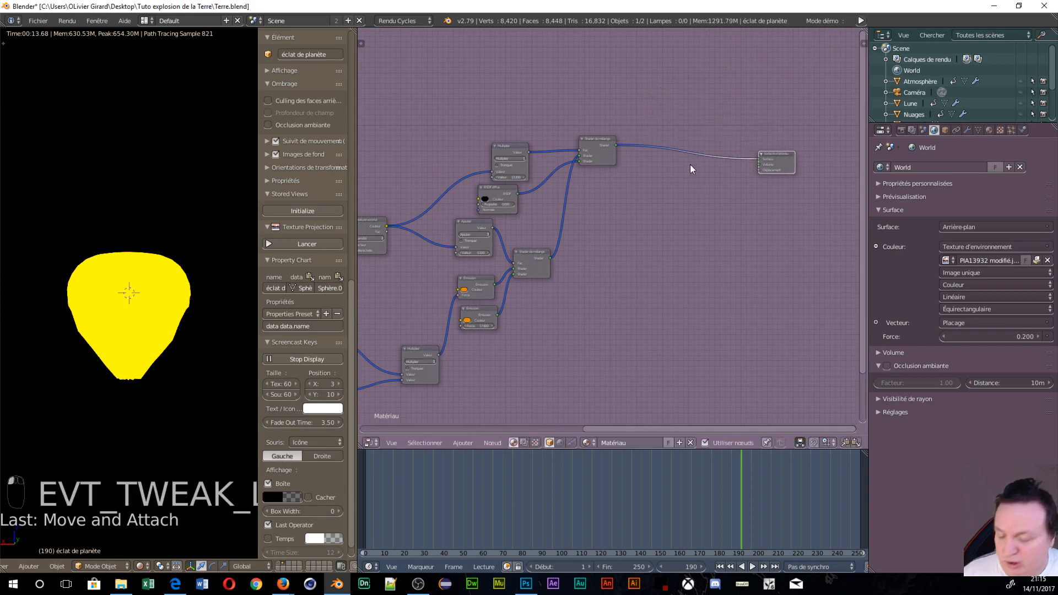
{"action": "key", "text": "shift+a"}
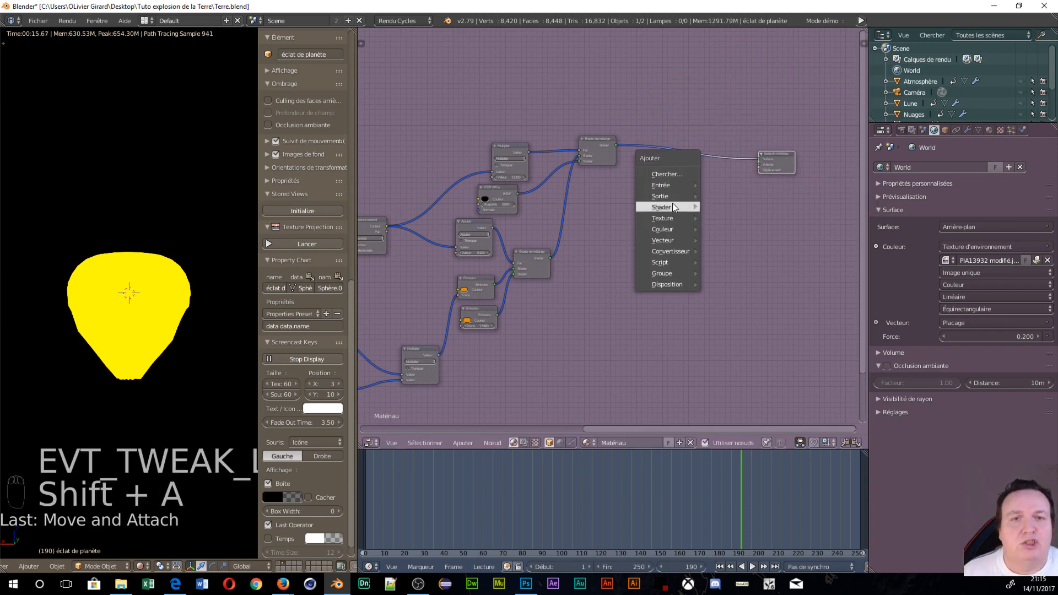
{"action": "mouse_move", "coordinate": [689, 207]}
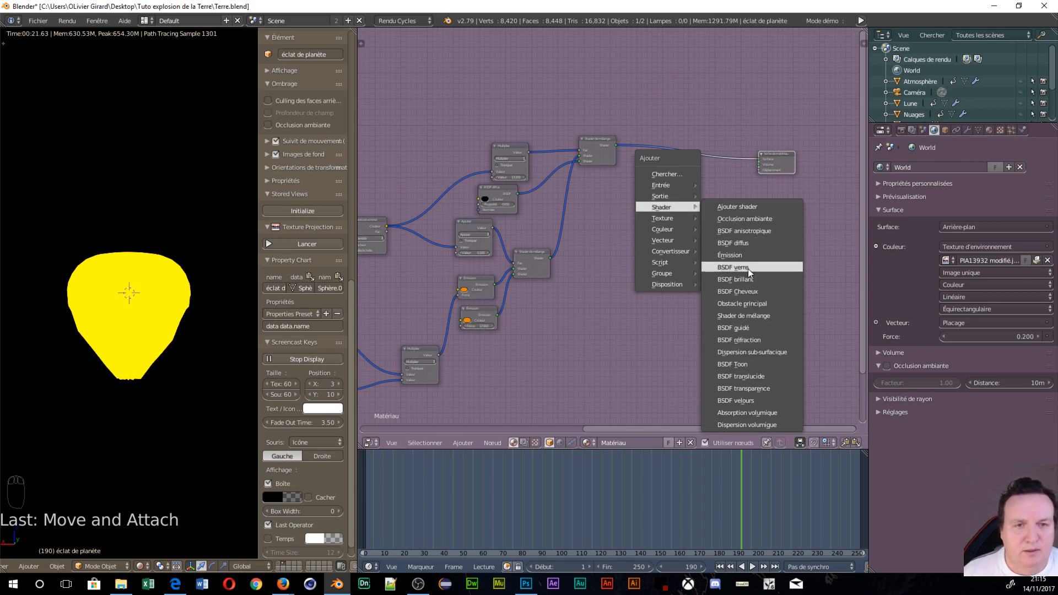
{"action": "left_click", "coordinate": [750, 316]}
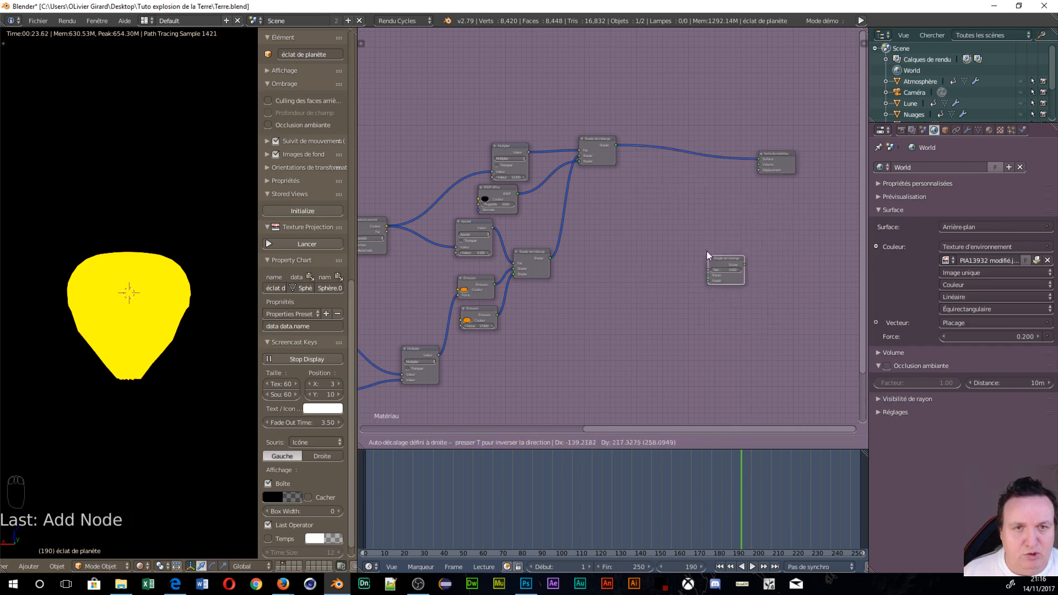
{"action": "left_click", "coordinate": [688, 149]}
- Add a Diffuse BSDF (BSDF diffus) node and connect it to the new mix shader's second shader input
{"action": "middle_click_drag", "start_coordinate": [657, 207], "coordinate": [712, 250]}
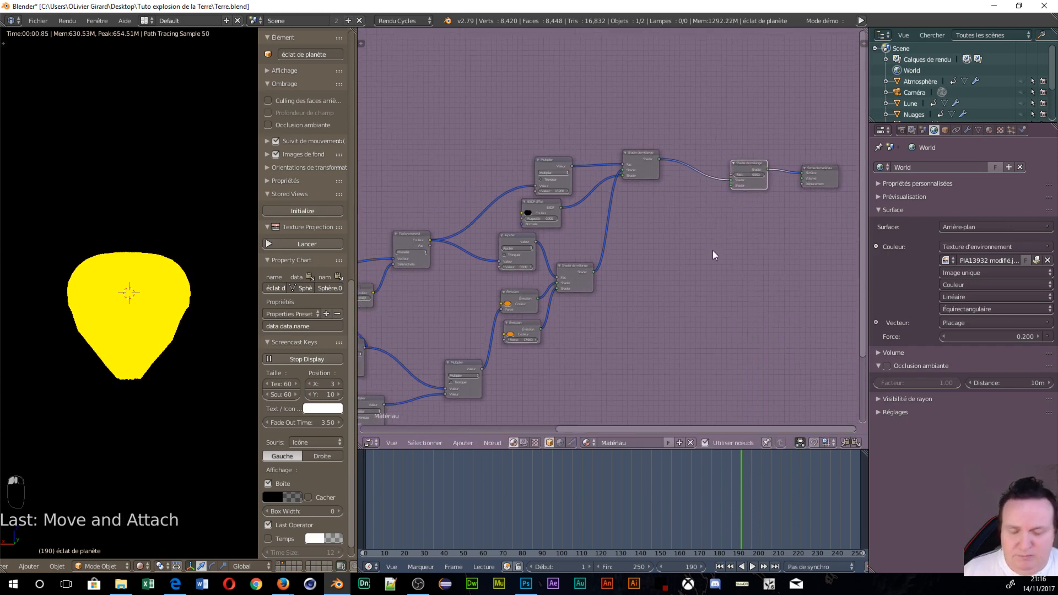
{"action": "key", "text": "shift+a"}
{"action": "mouse_move", "coordinate": [715, 224]}
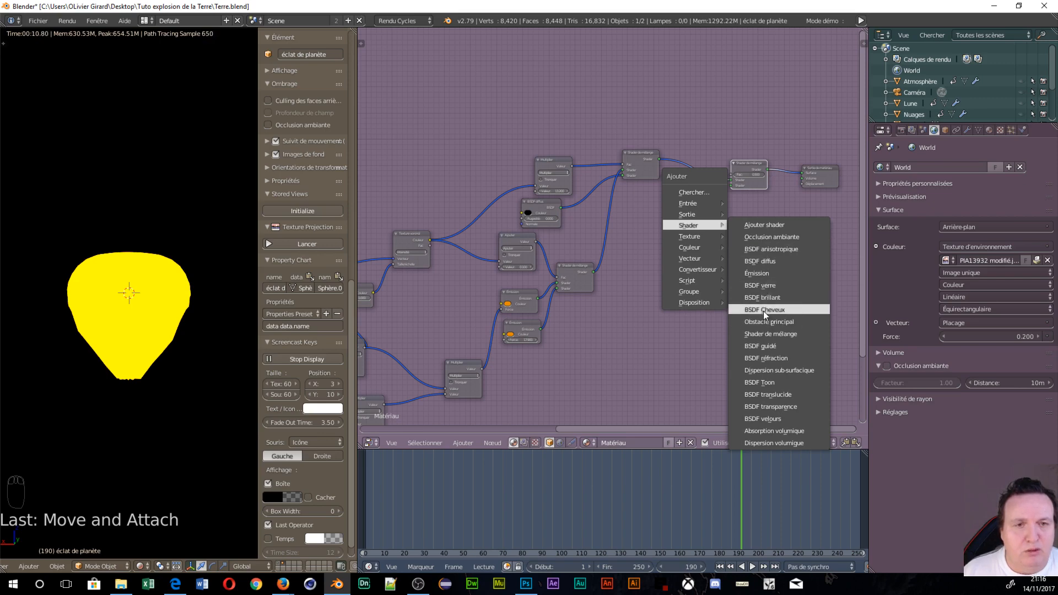
{"action": "left_click", "coordinate": [764, 260]}
{"action": "left_click", "coordinate": [689, 231]}
{"action": "left_click_drag", "start_coordinate": [725, 233], "coordinate": [732, 187]}
- Add a MixRGB (Mélanger RGB) node and connect its colour output to the new diffuse shader's colour input
{"action": "middle_click_drag", "start_coordinate": [677, 283], "coordinate": [779, 305]}
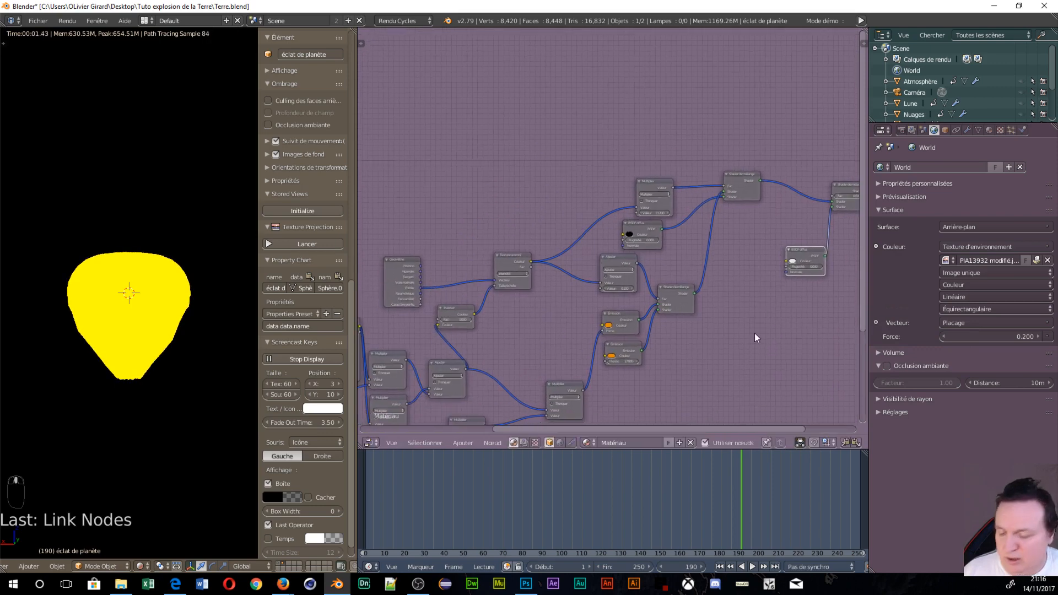
{"action": "key", "text": "shift+a"}
{"action": "mouse_move", "coordinate": [752, 334]}
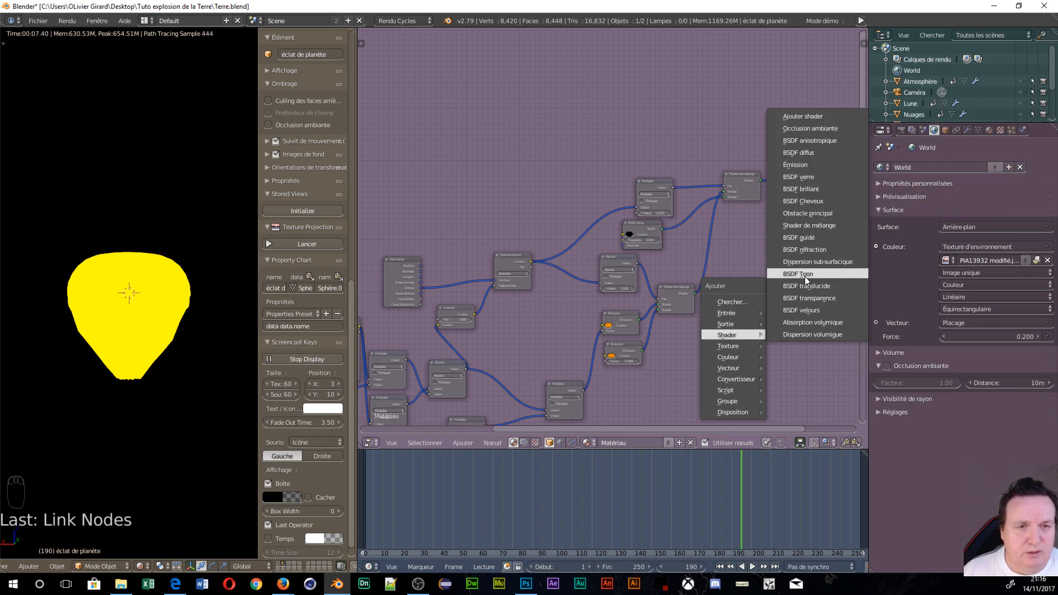
{"action": "mouse_move", "coordinate": [737, 356]}
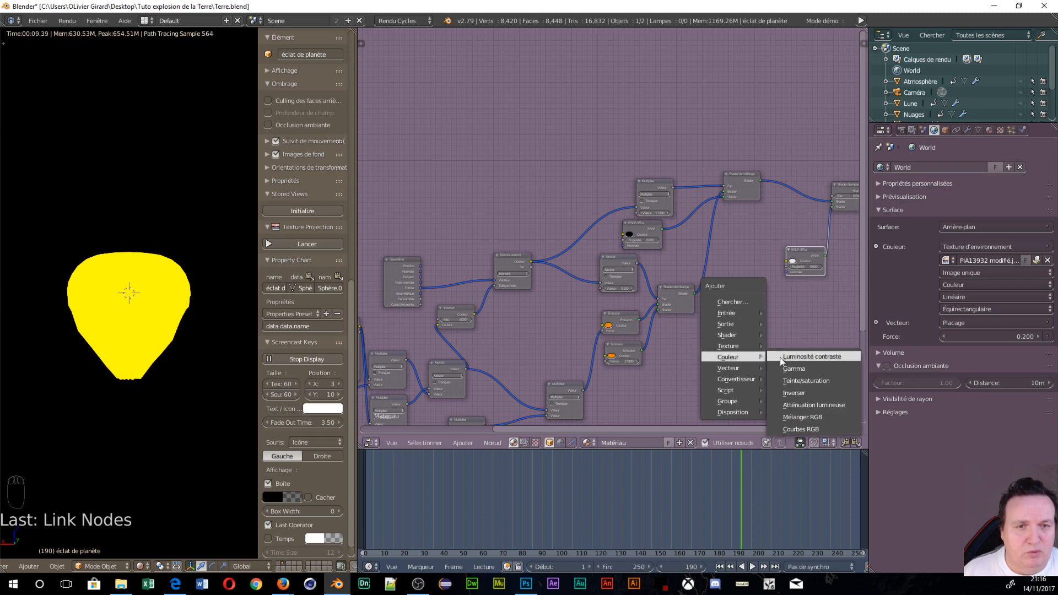
{"action": "left_click", "coordinate": [809, 415]}
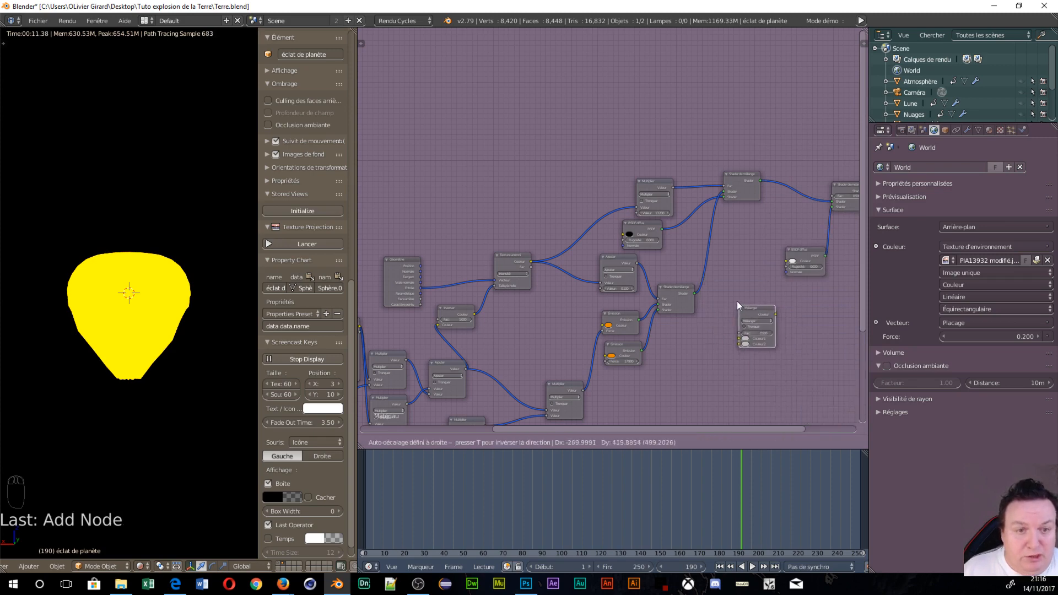
{"action": "left_click", "coordinate": [737, 301]}
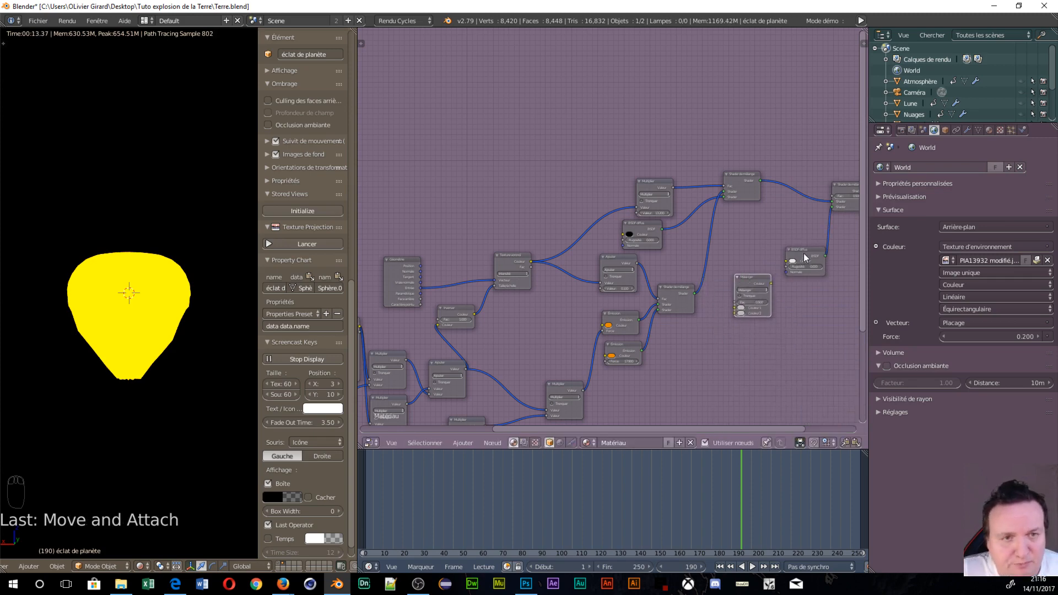
{"action": "left_click_drag", "start_coordinate": [803, 255], "coordinate": [809, 284]}
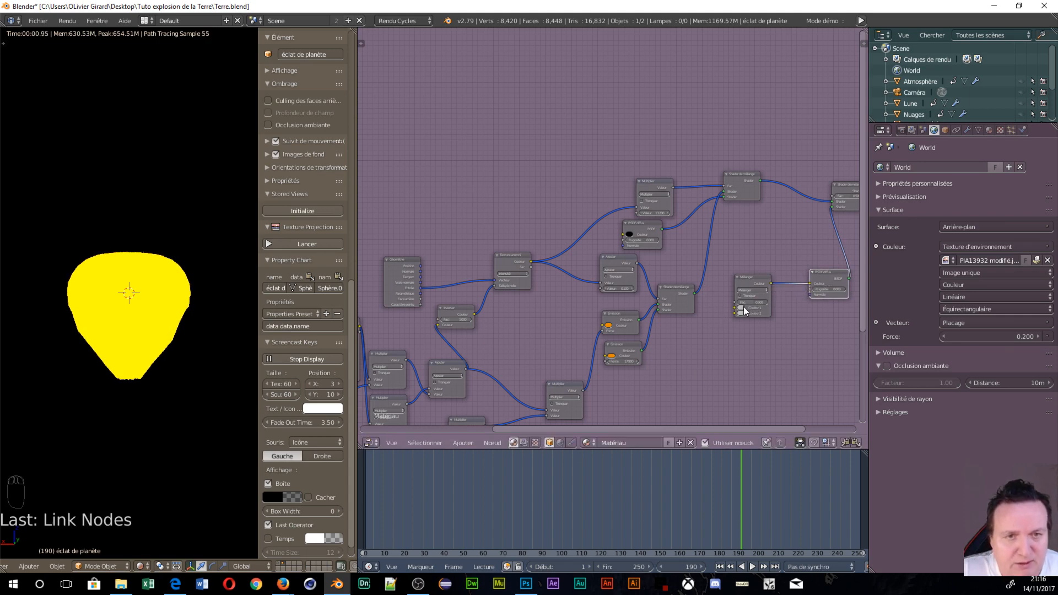
- Set Couleur 1 of the Mélanger node to a dark brown with R 0.085, V 0.066 and B 0.062
{"action": "left_click", "coordinate": [742, 313]}
{"action": "left_click", "coordinate": [753, 255]}
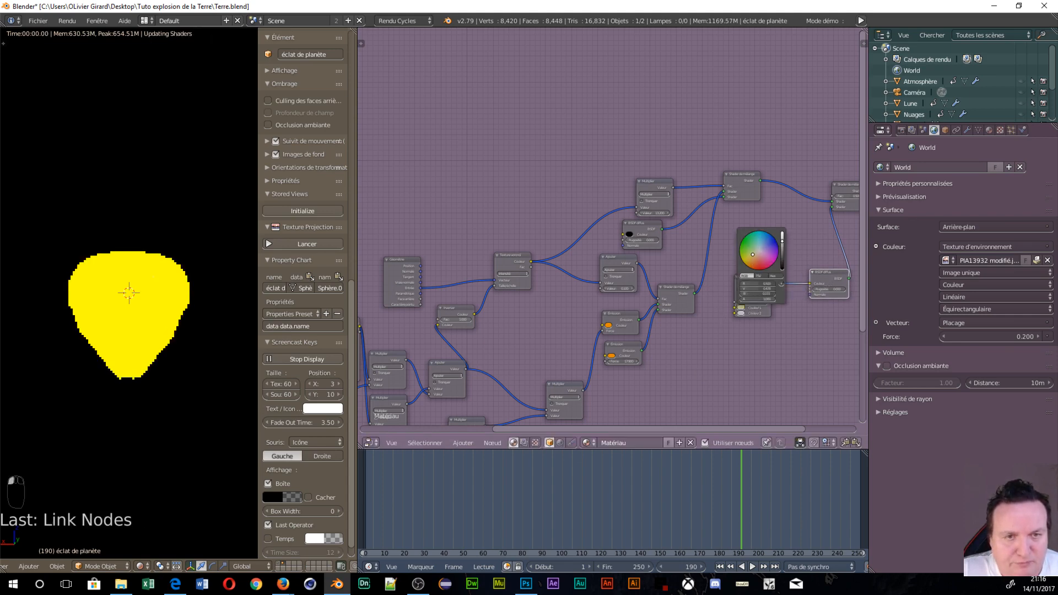
{"action": "left_click_drag", "start_coordinate": [783, 247], "coordinate": [759, 255]}
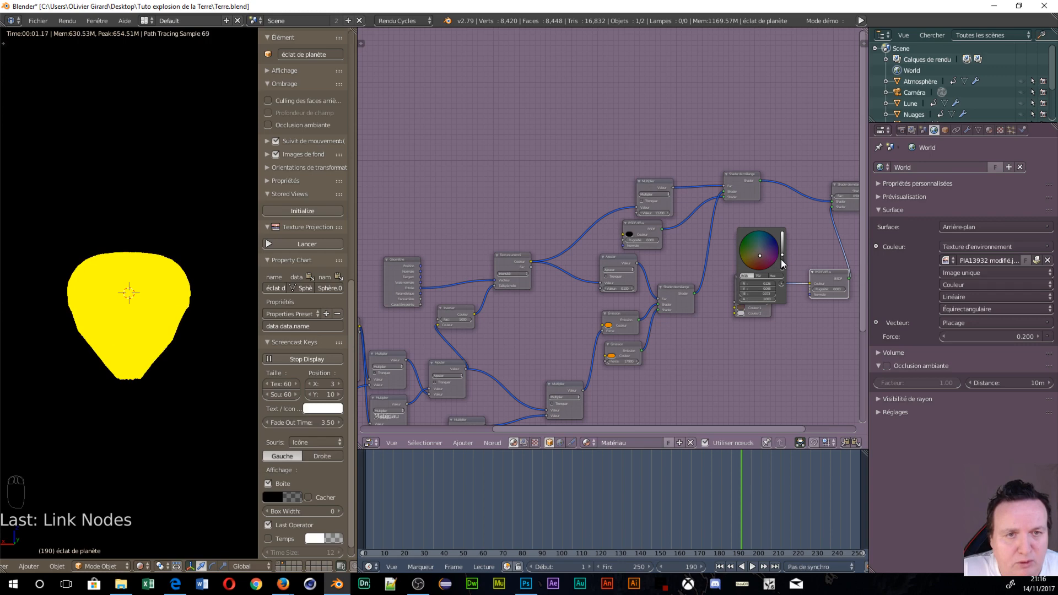
{"action": "left_click_drag", "start_coordinate": [758, 257], "coordinate": [782, 246]}
{"action": "scroll", "coordinate": [778, 362], "scroll_direction": "up", "scroll_amount": 1}
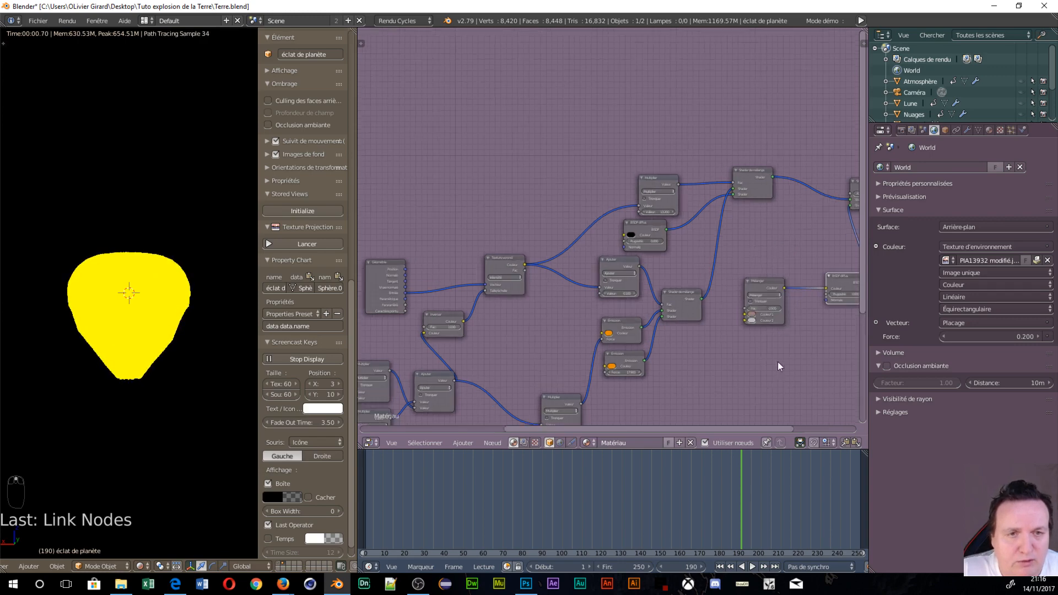
{"action": "scroll", "coordinate": [778, 362], "scroll_direction": "up", "scroll_amount": 11}
{"action": "middle_click_drag", "start_coordinate": [778, 363], "coordinate": [368, 224]}
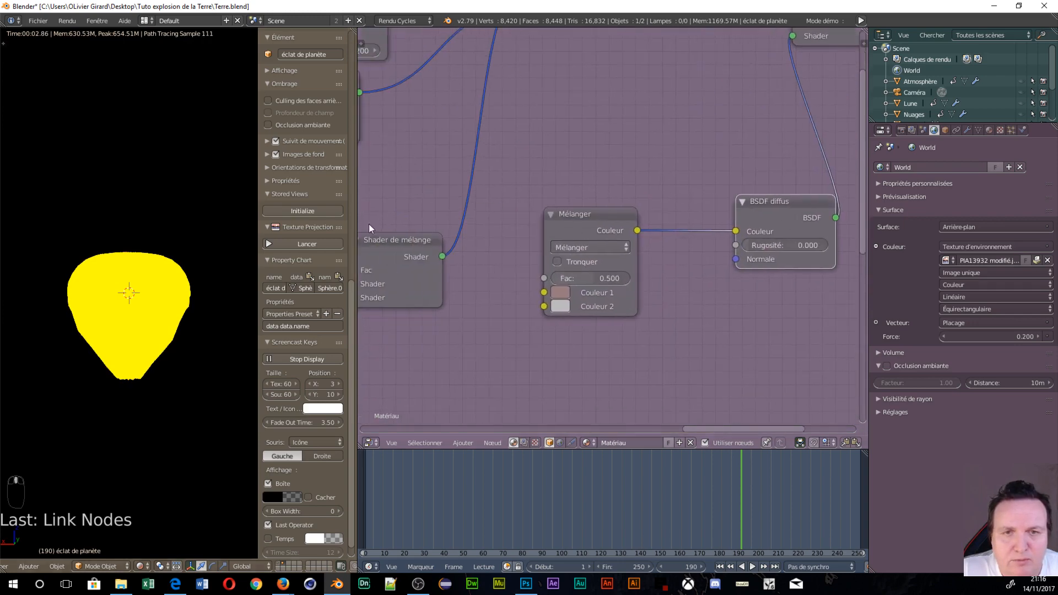
{"action": "scroll", "coordinate": [606, 335], "scroll_direction": "up", "scroll_amount": 4}
{"action": "left_click", "coordinate": [518, 341]}
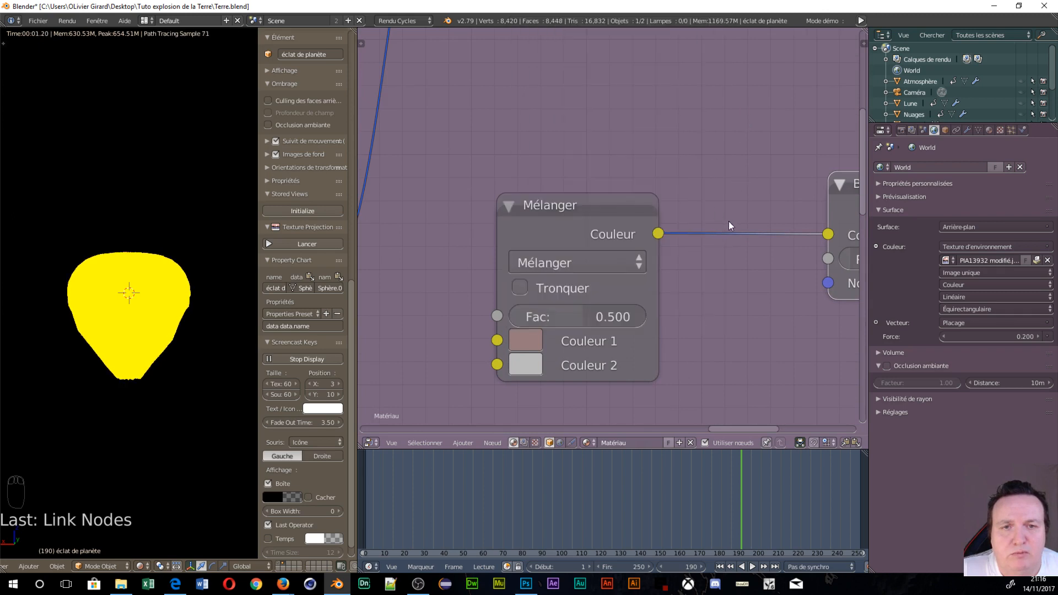
{"action": "scroll", "coordinate": [728, 221], "scroll_direction": "down", "scroll_amount": 2}
{"action": "left_click", "coordinate": [547, 309]}
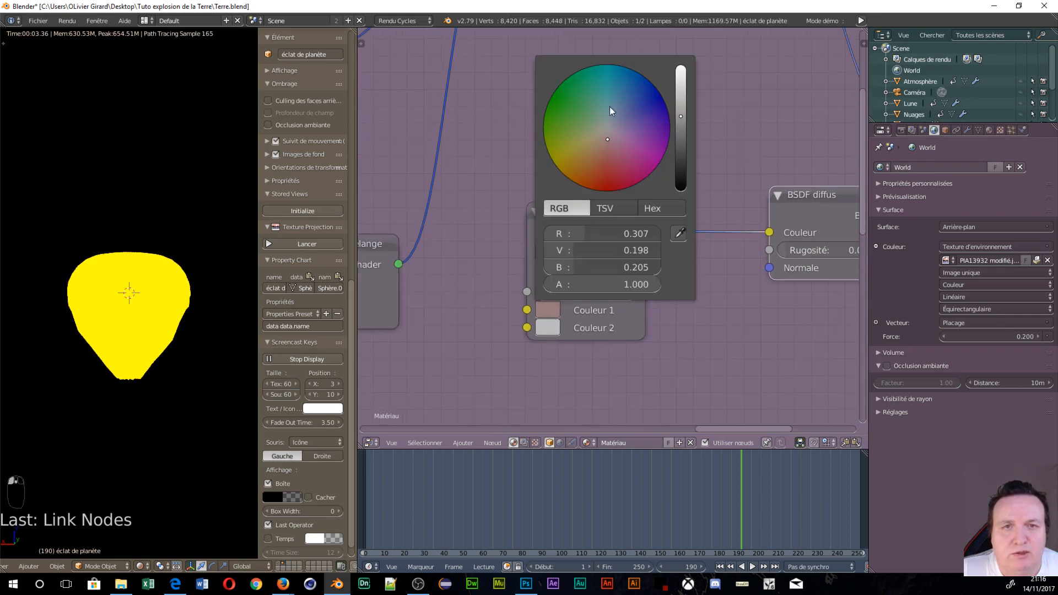
{"action": "left_click_drag", "start_coordinate": [612, 139], "coordinate": [605, 137]}
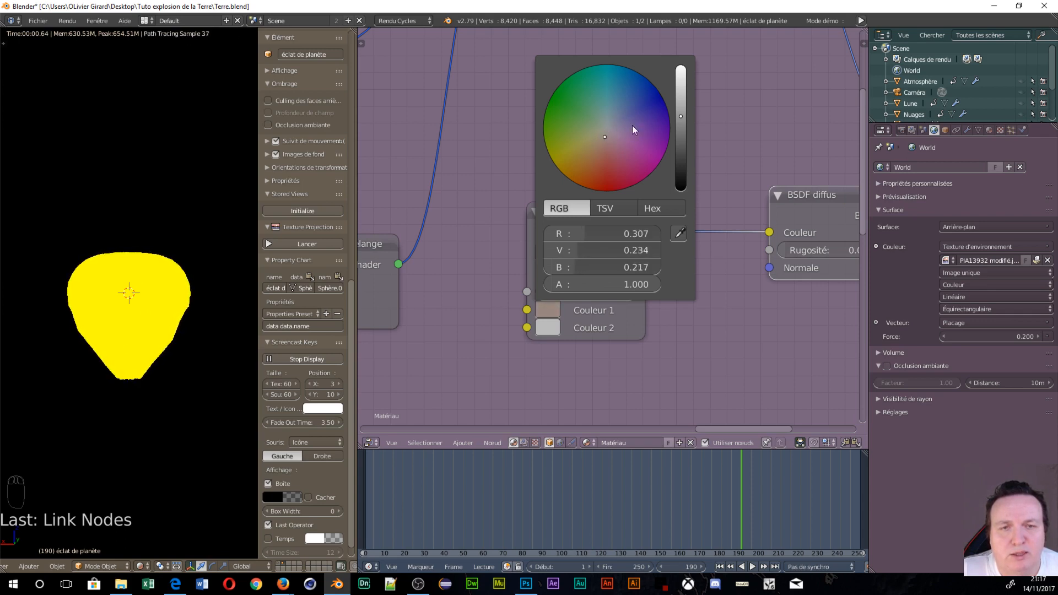
{"action": "left_click_drag", "start_coordinate": [681, 124], "coordinate": [681, 148]}
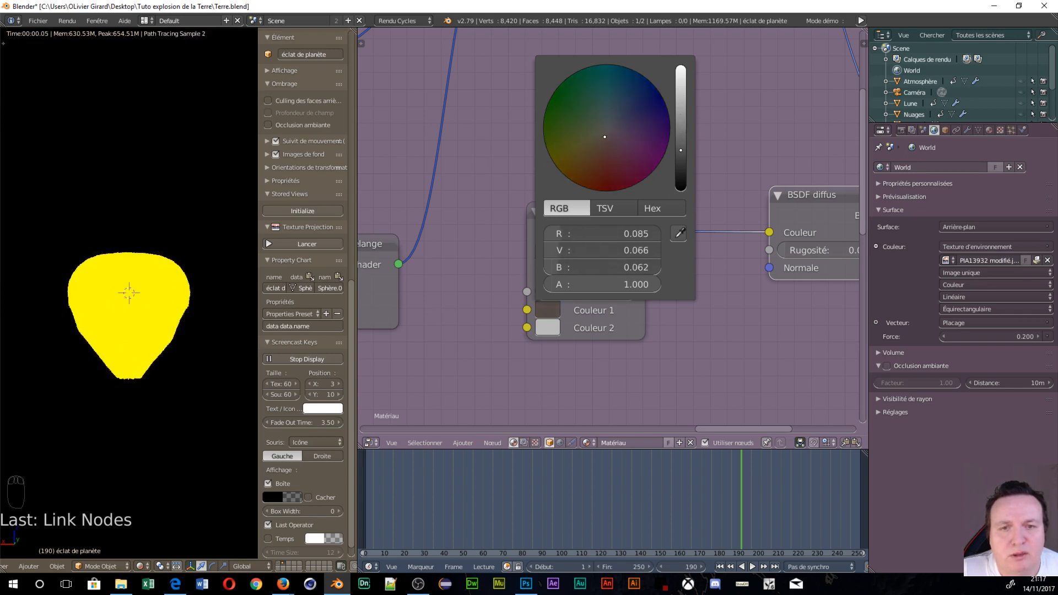
- Darken Couleur 2 of the Mélanger node to a dark grey and move the node to free space before it
{"action": "left_click", "coordinate": [546, 329]}
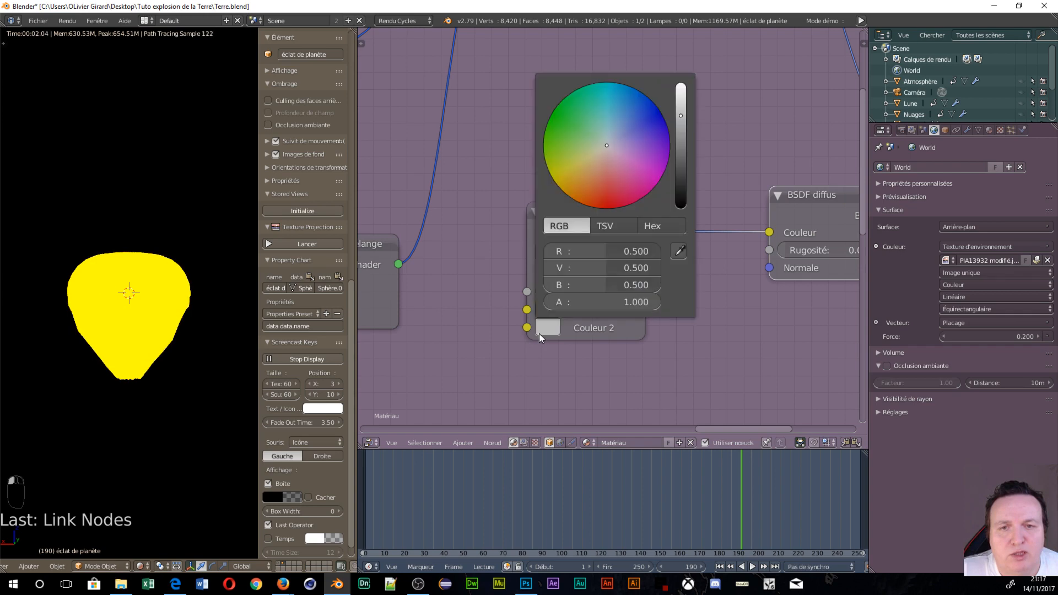
{"action": "left_click_drag", "start_coordinate": [681, 119], "coordinate": [681, 163]}
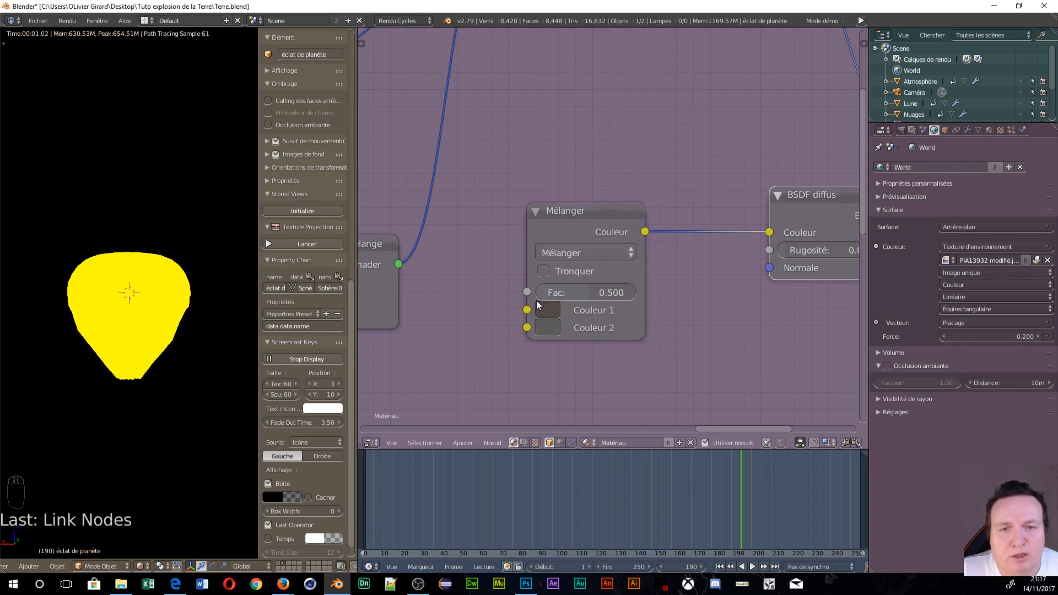
{"action": "middle_click_drag", "start_coordinate": [542, 287], "coordinate": [670, 194]}
{"action": "left_click_drag", "start_coordinate": [696, 157], "coordinate": [769, 226]}
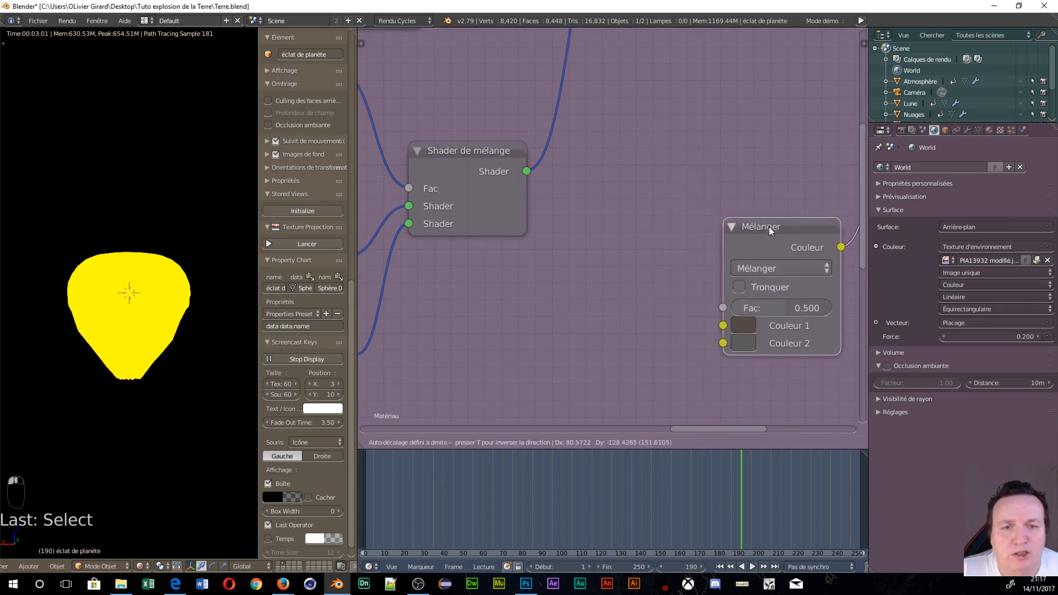
- Add a Noise Texture (Texture bruit) node in the free space before the Mélanger node
{"action": "scroll", "coordinate": [612, 270], "scroll_direction": "down", "scroll_amount": 2}
{"action": "scroll", "coordinate": [612, 259], "scroll_direction": "down", "scroll_amount": 2}
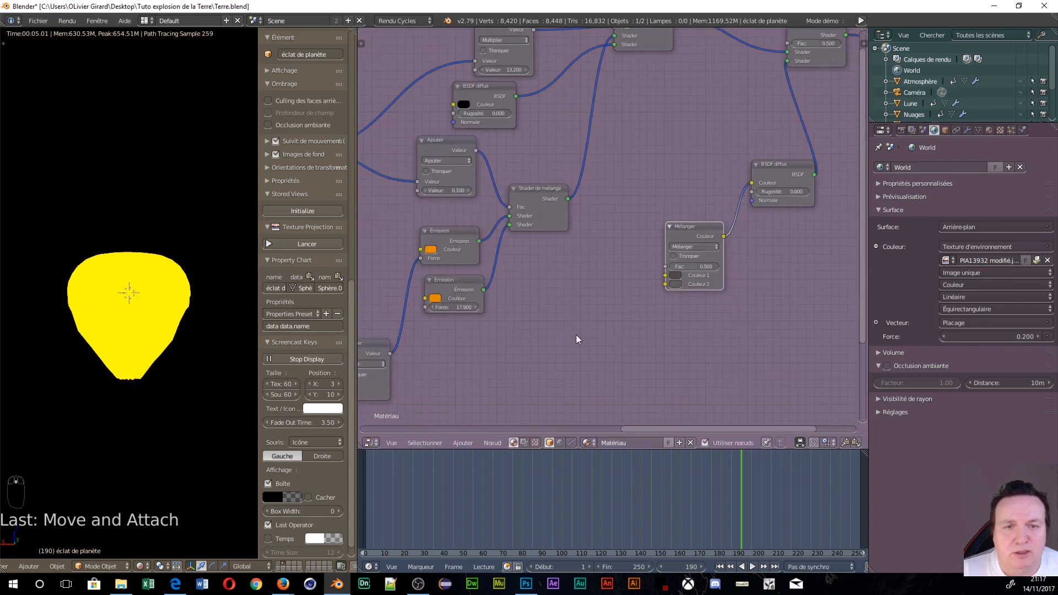
{"action": "key", "text": "shift+a"}
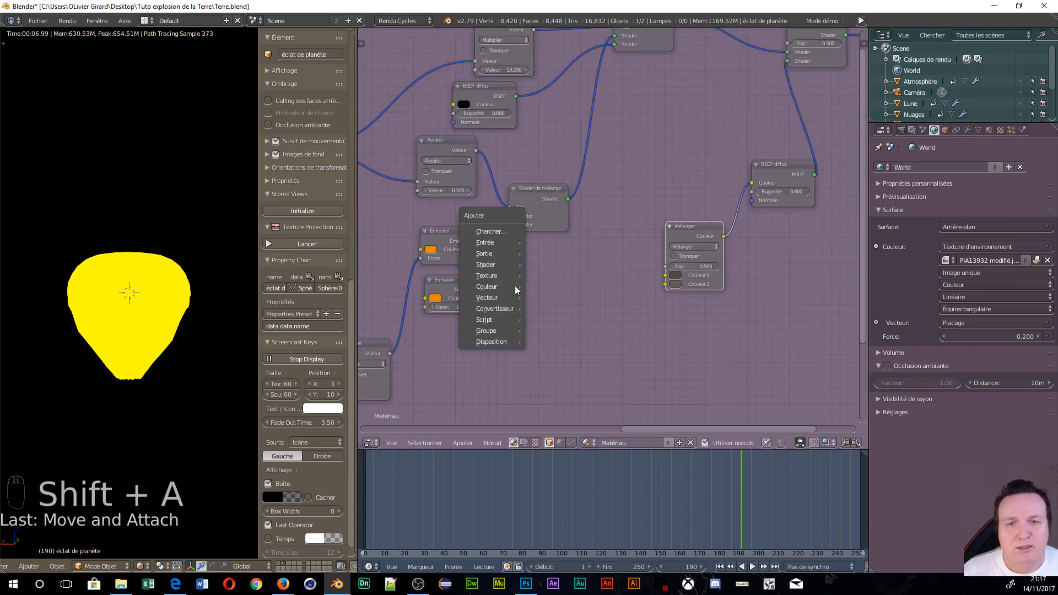
{"action": "mouse_move", "coordinate": [499, 275]}
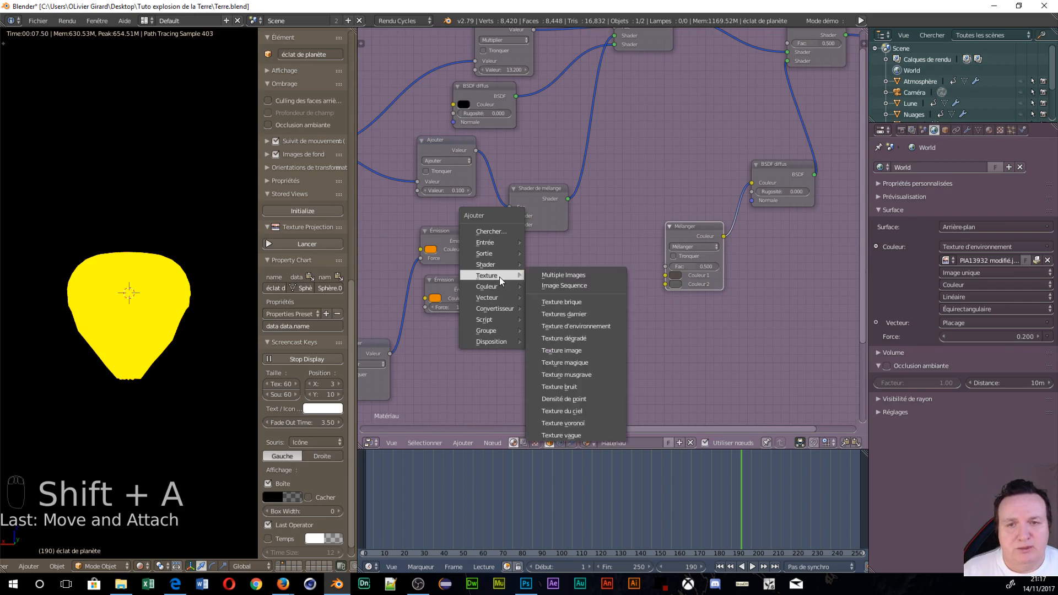
{"action": "left_click", "coordinate": [573, 387]}
{"action": "left_click", "coordinate": [555, 302]}
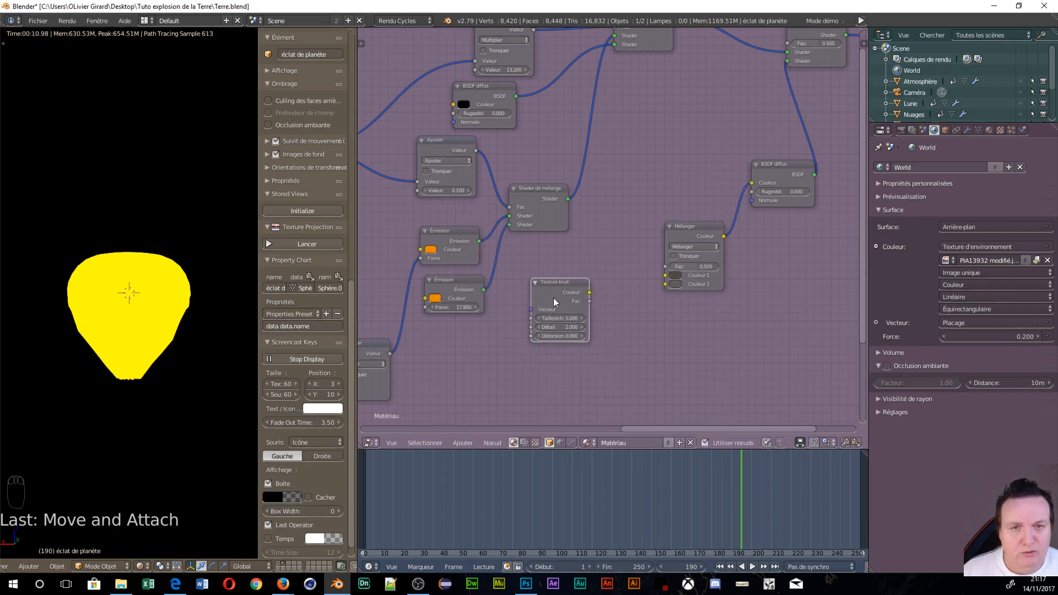
- Add a Voronoi texture, with the noise colour feeding its vector input and its colour output driving the Mélanger node's factor
{"action": "key", "text": "shift+a"}
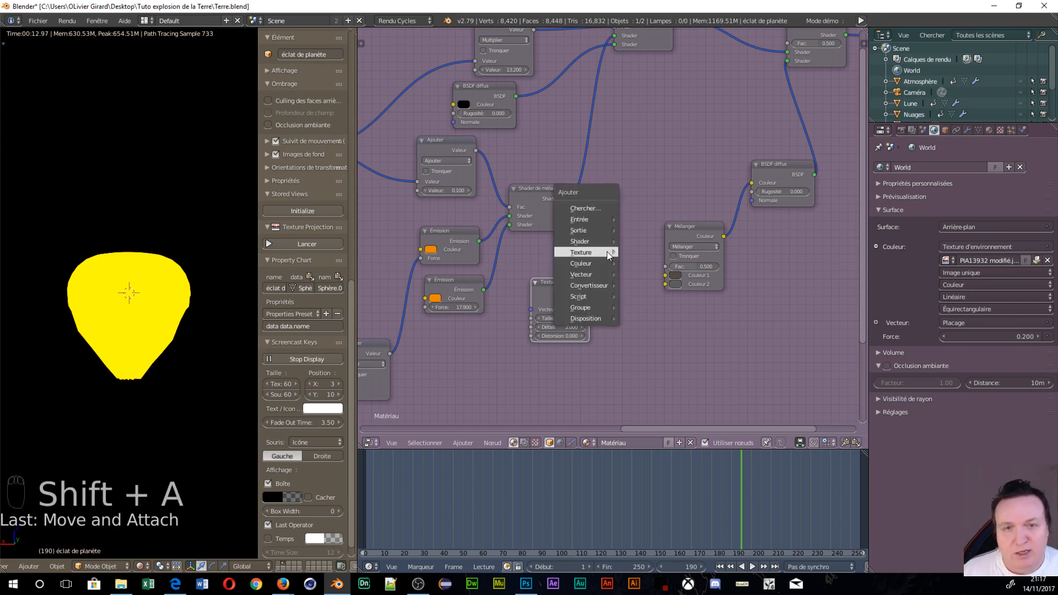
{"action": "mouse_move", "coordinate": [606, 251]}
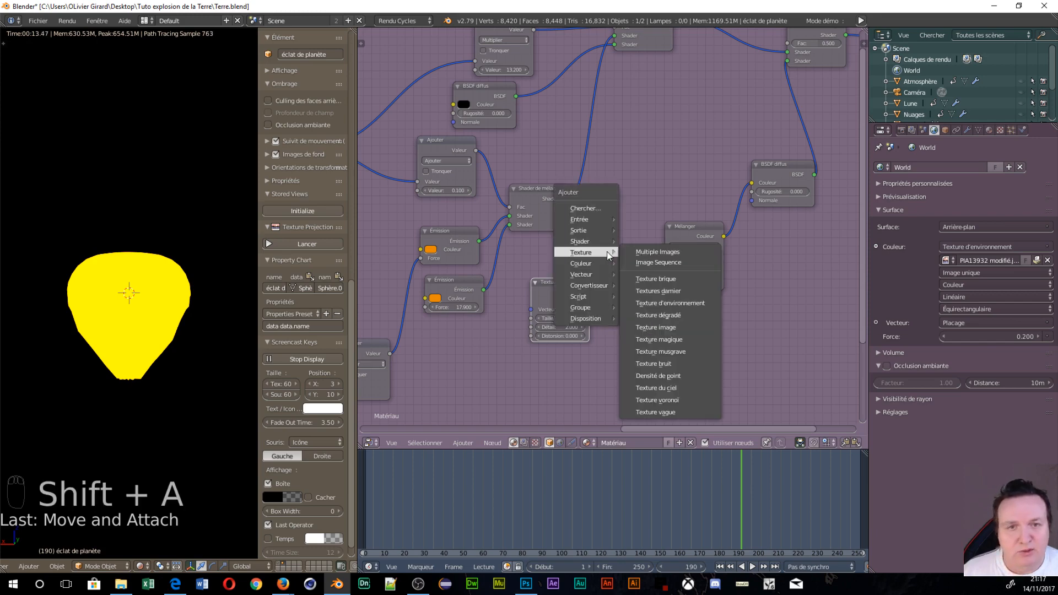
{"action": "left_click", "coordinate": [661, 397]}
{"action": "left_click", "coordinate": [593, 205]}
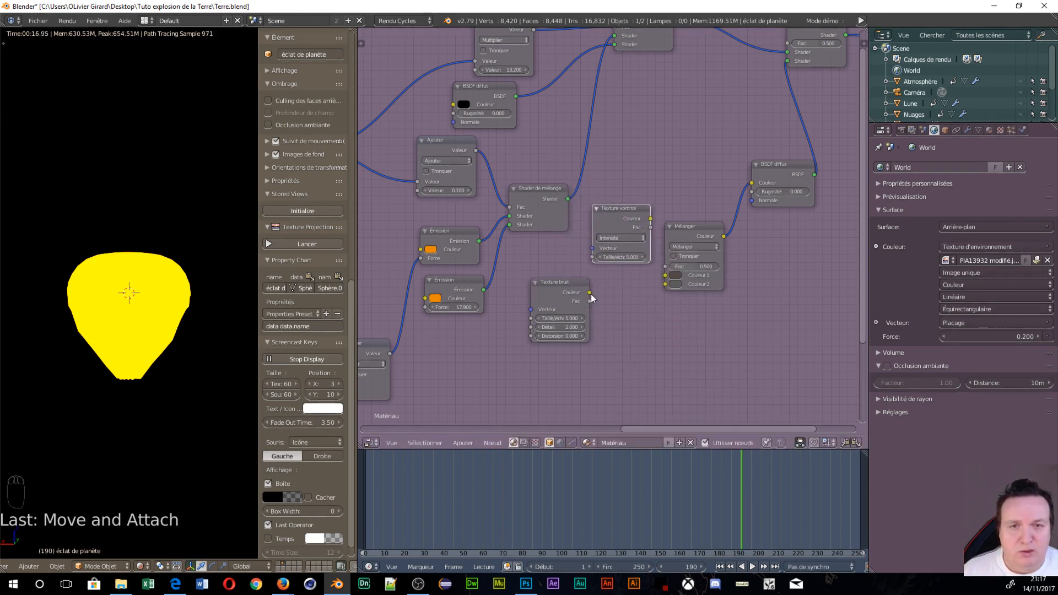
{"action": "left_click_drag", "start_coordinate": [590, 292], "coordinate": [592, 248]}
{"action": "left_click_drag", "start_coordinate": [651, 219], "coordinate": [665, 266]}
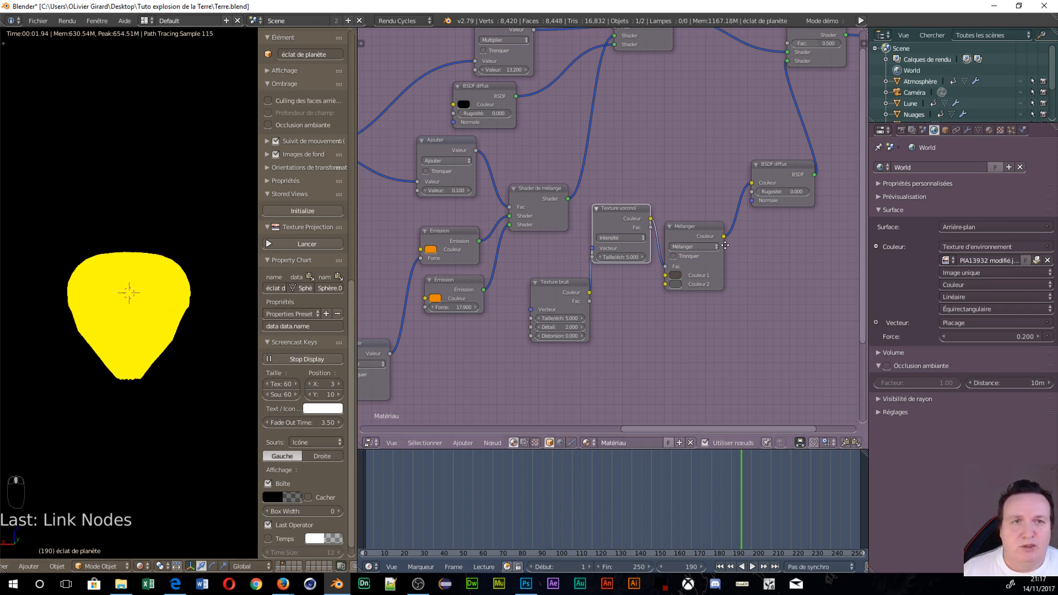
- Set the factor of the final mix shader before the material output to 0.636
{"action": "middle_click_drag", "start_coordinate": [725, 245], "coordinate": [562, 278]}
{"action": "mouse_move", "coordinate": [627, 139]}
{"action": "left_mouse_down"}
{"action": "mouse_move", "coordinate": [647, 138]}
{"action": "mouse_move", "coordinate": [601, 139]}
{"action": "mouse_move", "coordinate": [648, 138]}
{"action": "left_mouse_up"}
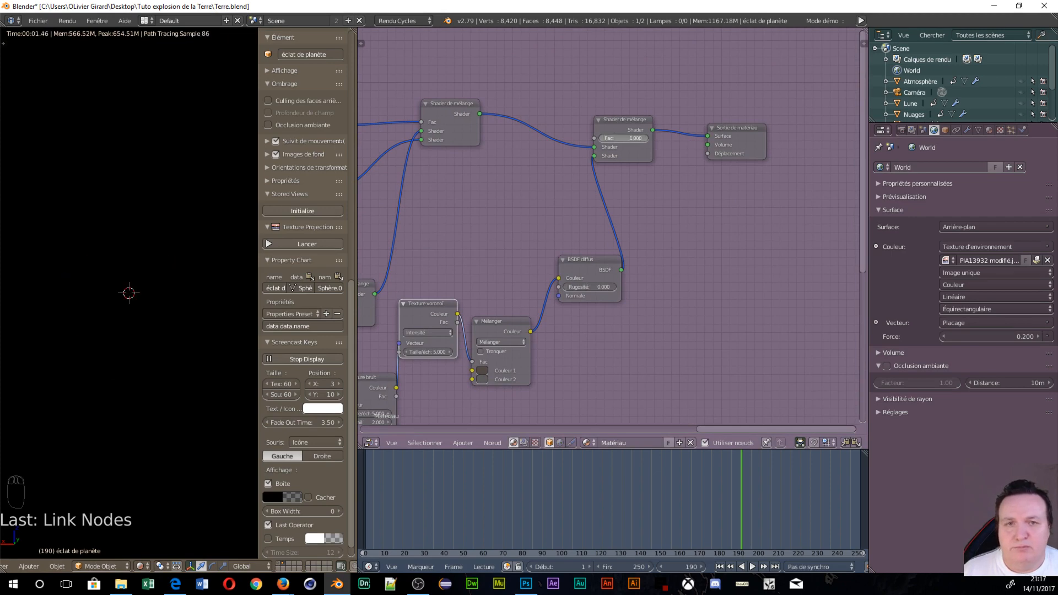
{"action": "mouse_move", "coordinate": [648, 138]}
{"action": "left_mouse_down"}
{"action": "mouse_move", "coordinate": [623, 138]}
{"action": "mouse_move", "coordinate": [634, 139]}
{"action": "left_mouse_up"}
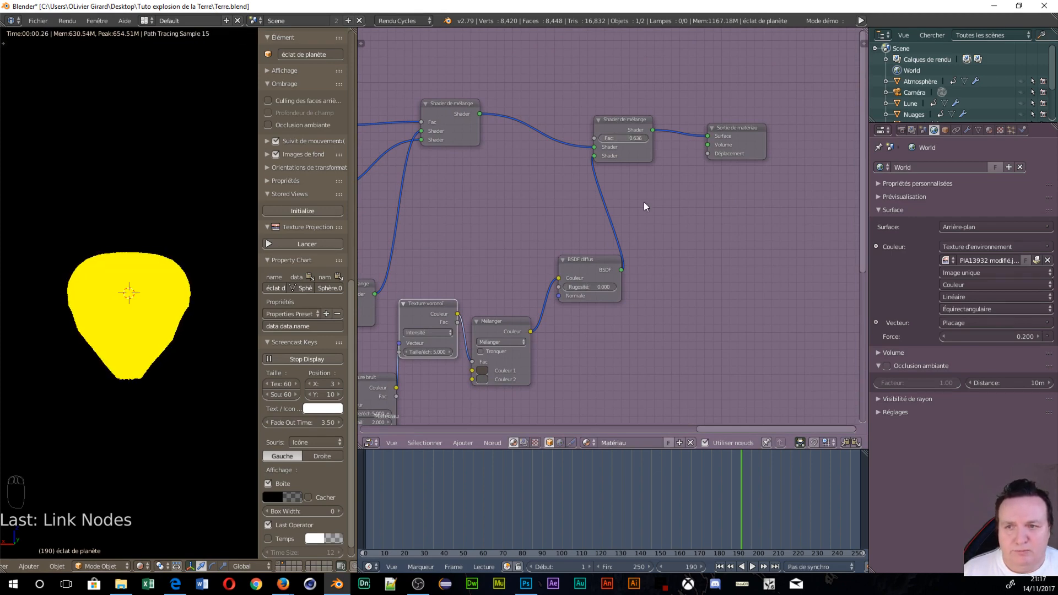
{"action": "middle_click_drag", "start_coordinate": [504, 369], "coordinate": [580, 277]}
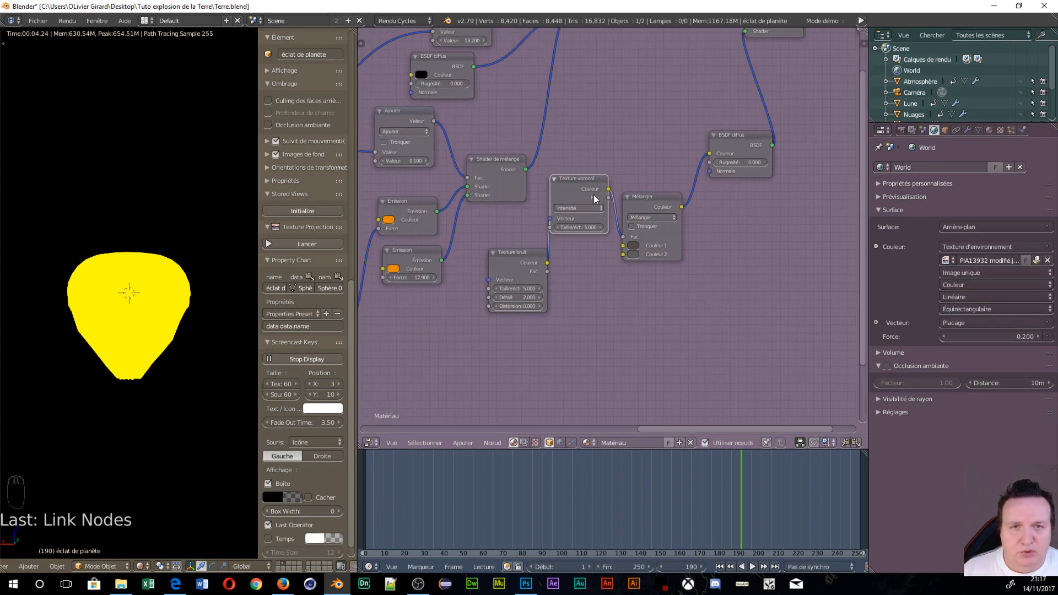
- Space out the noise and Voronoi nodes and drive the Mélanger factor from the Voronoi's Fac output
{"action": "left_click_drag", "start_coordinate": [501, 255], "coordinate": [422, 304]}
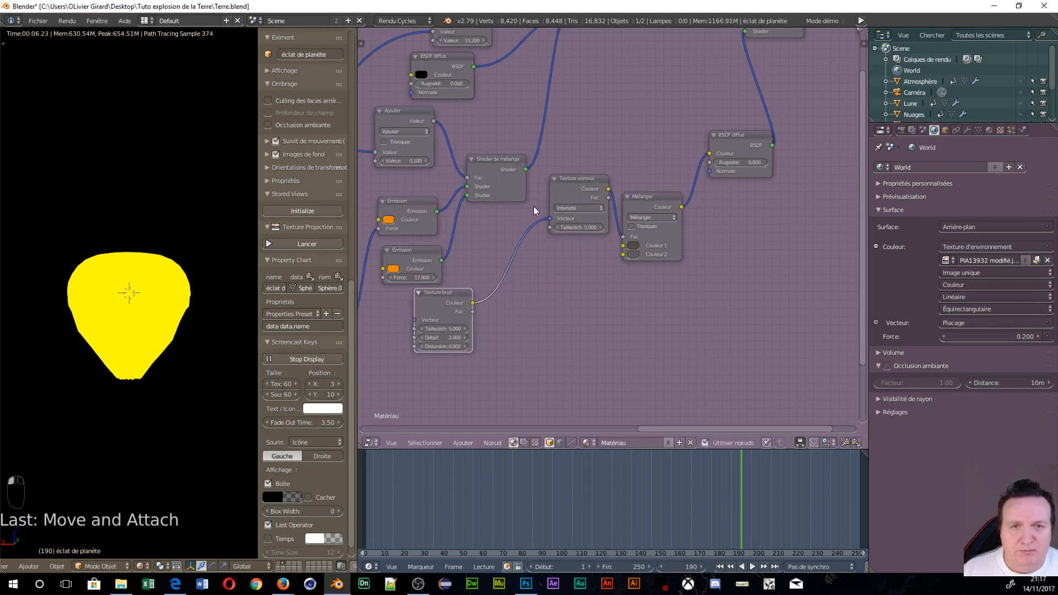
{"action": "left_click_drag", "start_coordinate": [583, 198], "coordinate": [623, 237]}
{"action": "left_click", "coordinate": [590, 252]}
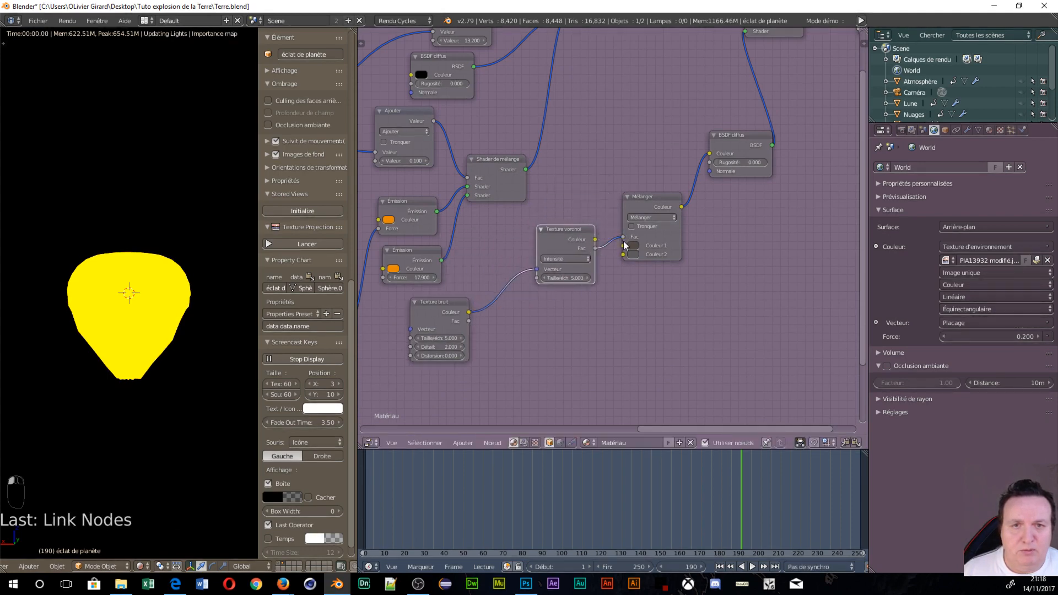
{"action": "left_click", "coordinate": [633, 255]}
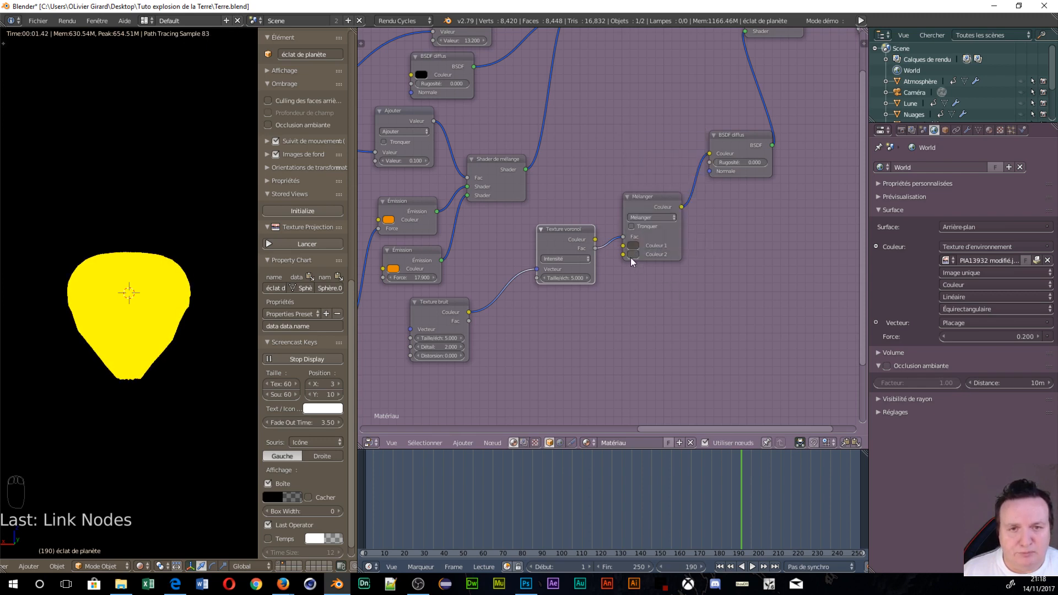
- Add an Emission shader below the Voronoi node and connect its output to Couleur 1 of the Mélanger node
{"action": "key", "text": "shift+a"}
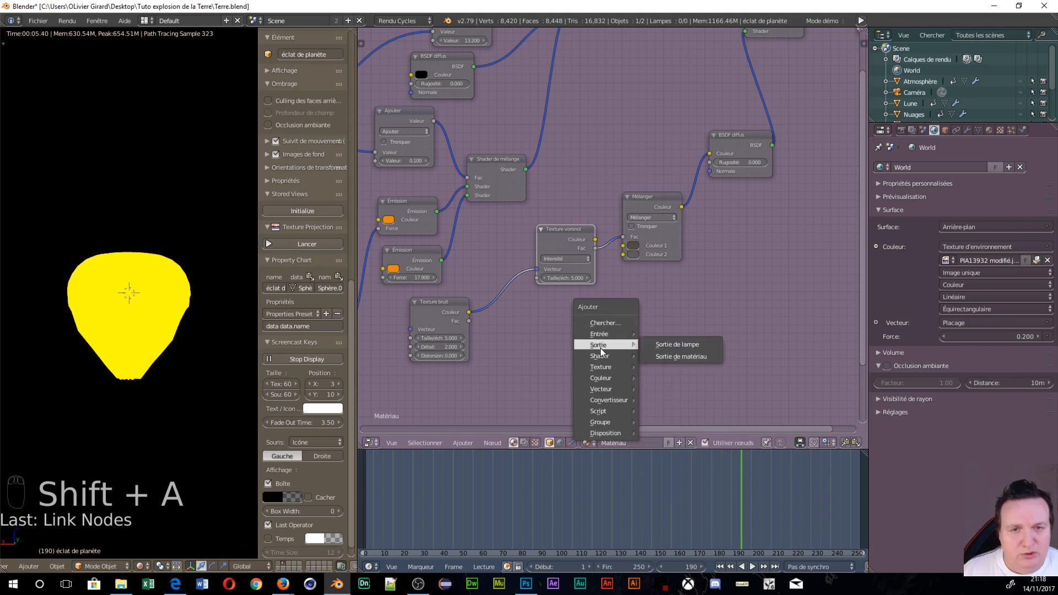
{"action": "mouse_move", "coordinate": [610, 357]}
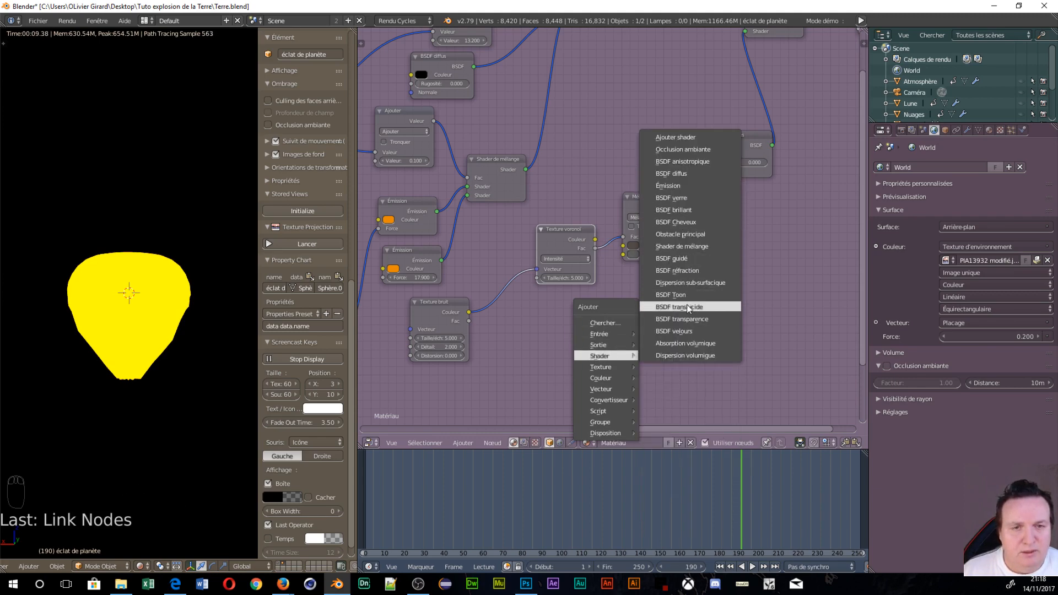
{"action": "left_click", "coordinate": [682, 190]}
{"action": "left_click", "coordinate": [619, 329]}
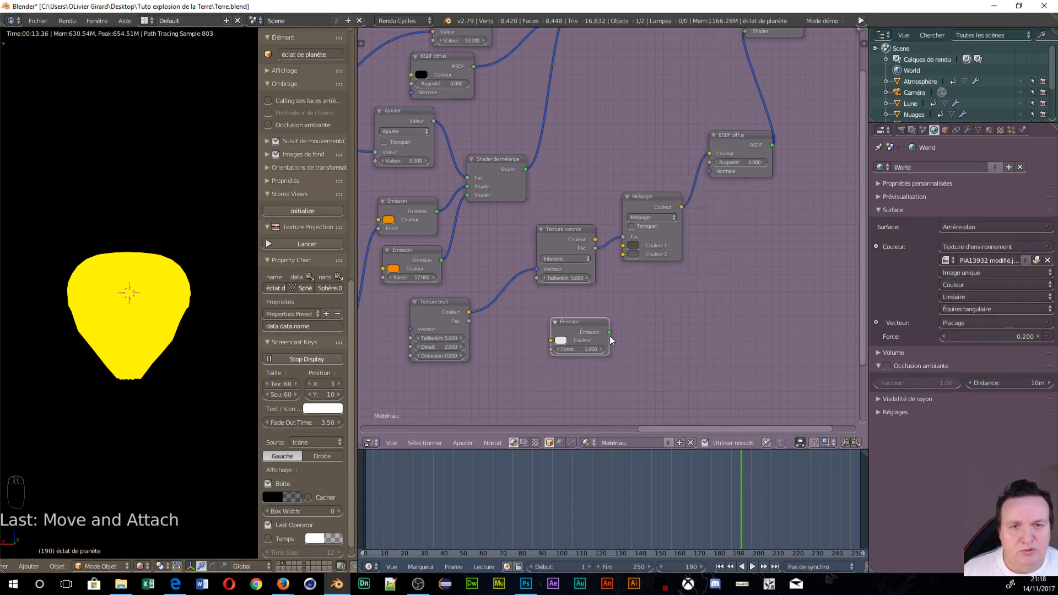
{"action": "left_click_drag", "start_coordinate": [609, 332], "coordinate": [624, 246]}
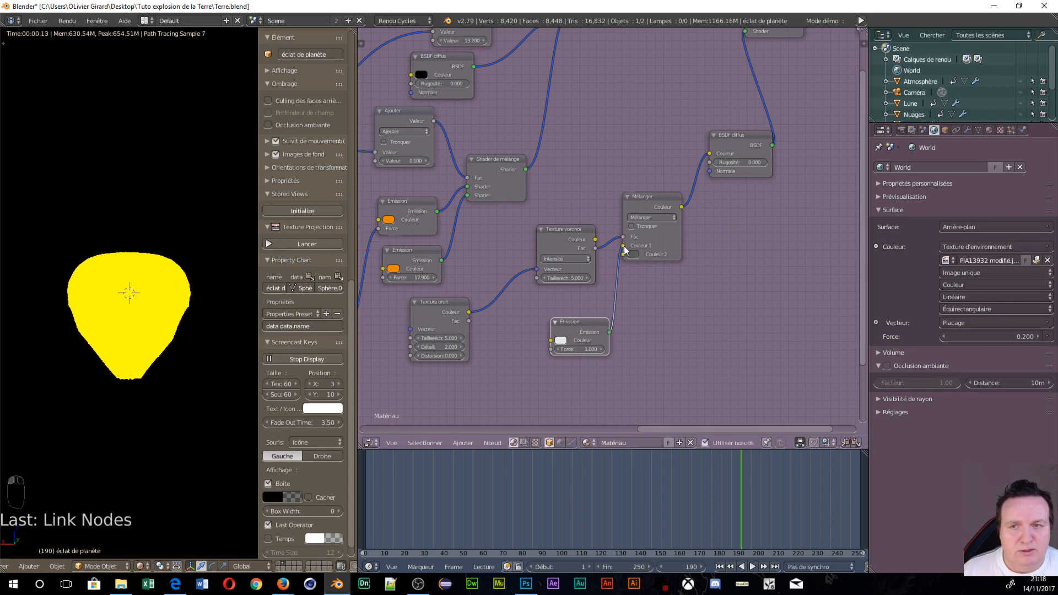
- Set the final mix shader's factor to 1.000 and unlink the Voronoi texture from the Mélanger factor
{"action": "middle_click_drag", "start_coordinate": [775, 80], "coordinate": [723, 177]}
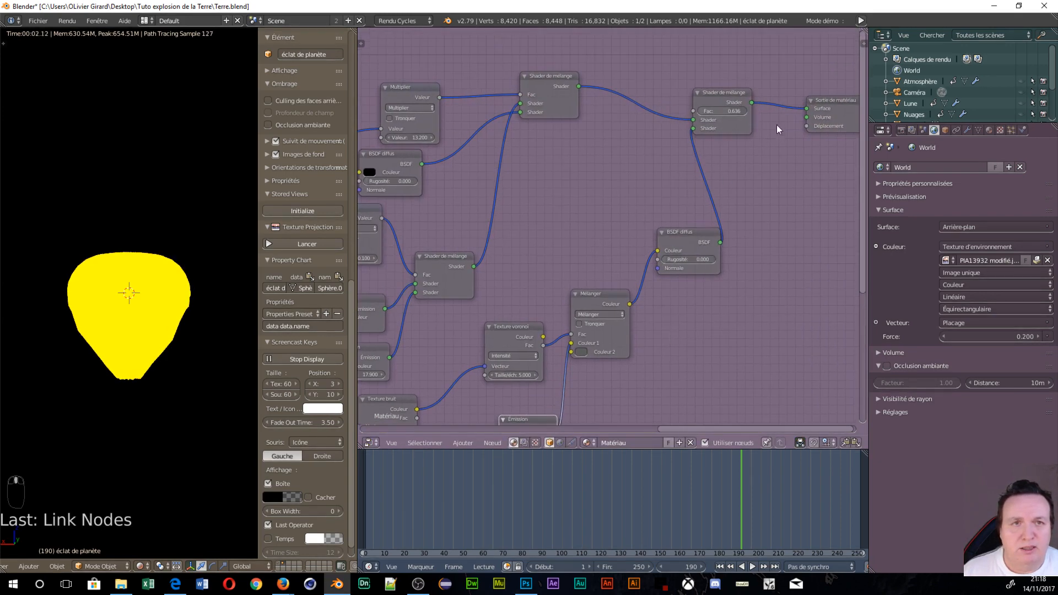
{"action": "left_click_drag", "start_coordinate": [727, 112], "coordinate": [715, 112]}
{"action": "middle_click_drag", "start_coordinate": [612, 336], "coordinate": [645, 243]}
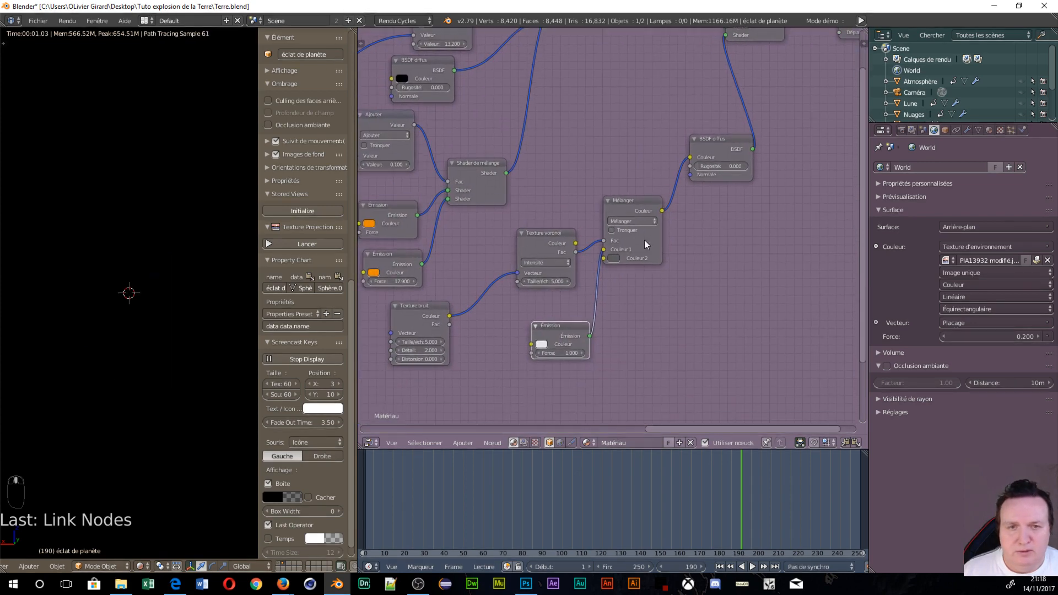
{"action": "left_click_drag", "start_coordinate": [605, 241], "coordinate": [594, 243]}
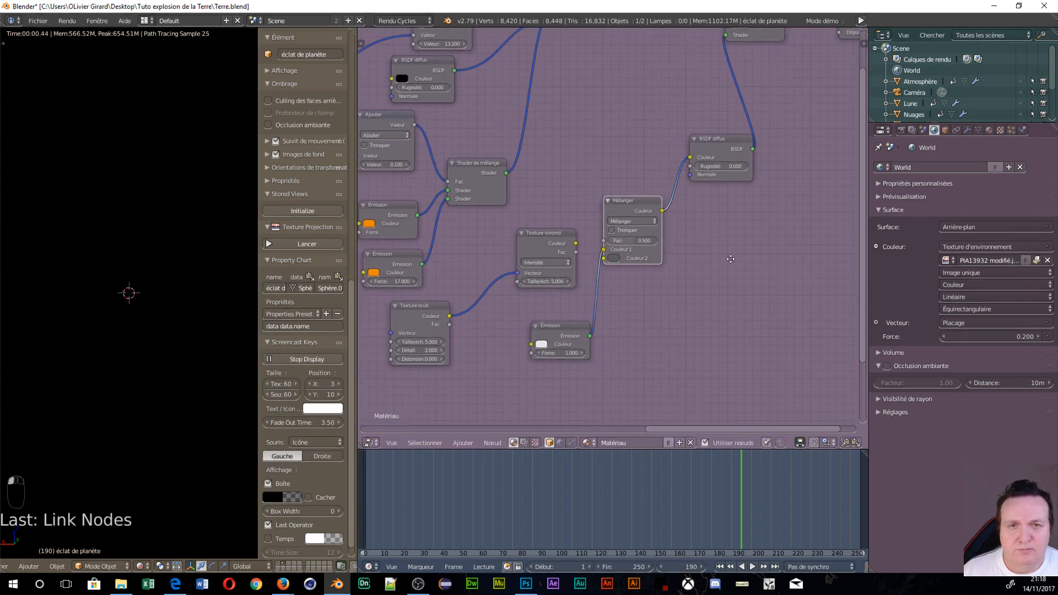
{"action": "middle_click_drag", "start_coordinate": [730, 257], "coordinate": [686, 329]}
{"action": "left_click_drag", "start_coordinate": [698, 90], "coordinate": [703, 89]}
{"action": "scroll", "coordinate": [691, 277], "scroll_direction": "up", "scroll_amount": 2}
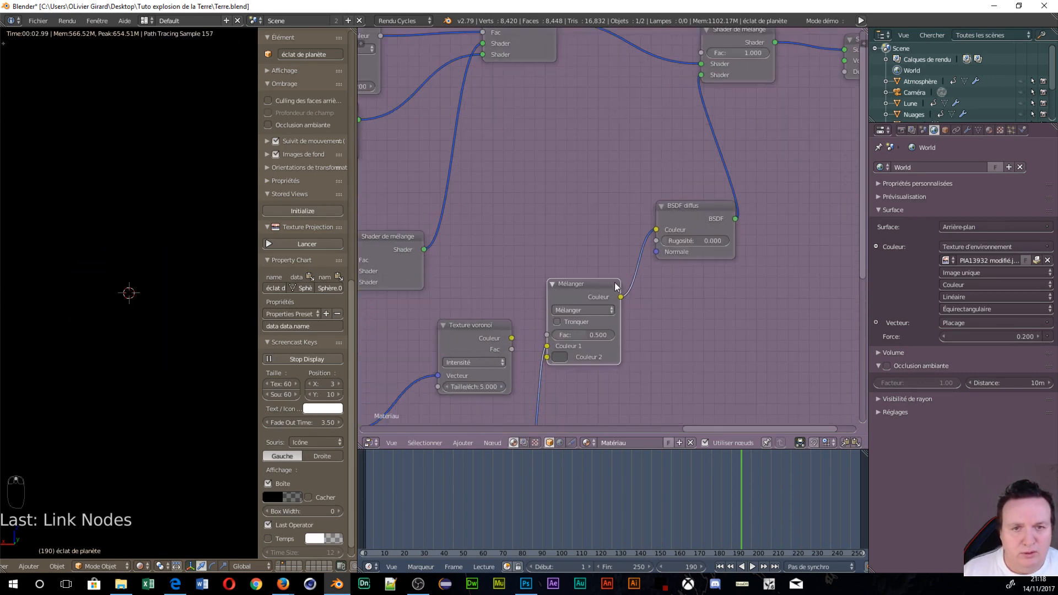
- Group the Mélanger and Emission nodes before the BSDF diffus, setting the Mélanger factor to 0.564 and the Emission strength to 2793.800
{"action": "left_click_drag", "start_coordinate": [609, 280], "coordinate": [617, 216]}
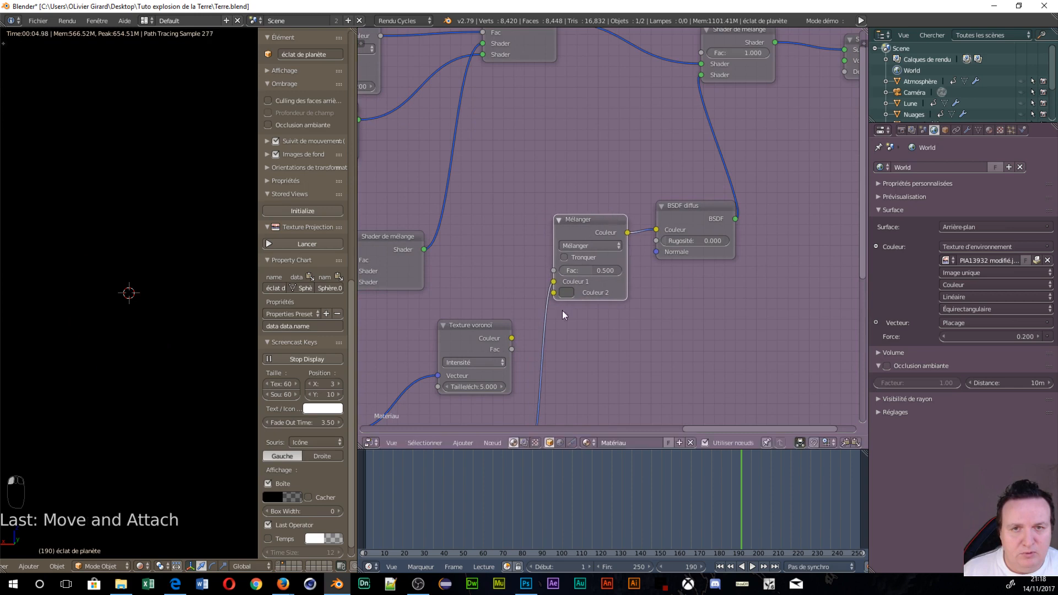
{"action": "scroll", "coordinate": [604, 320], "scroll_direction": "down", "scroll_amount": 2}
{"action": "left_click_drag", "start_coordinate": [518, 394], "coordinate": [515, 242]}
{"action": "left_click_drag", "start_coordinate": [597, 262], "coordinate": [618, 259]}
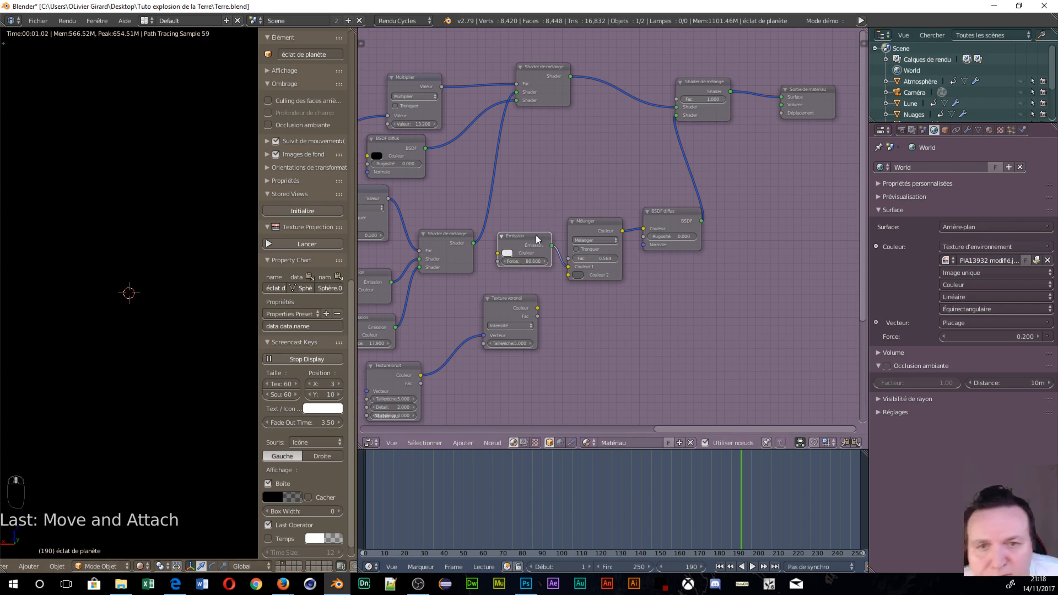
{"action": "left_click_drag", "start_coordinate": [524, 261], "coordinate": [650, 261]}
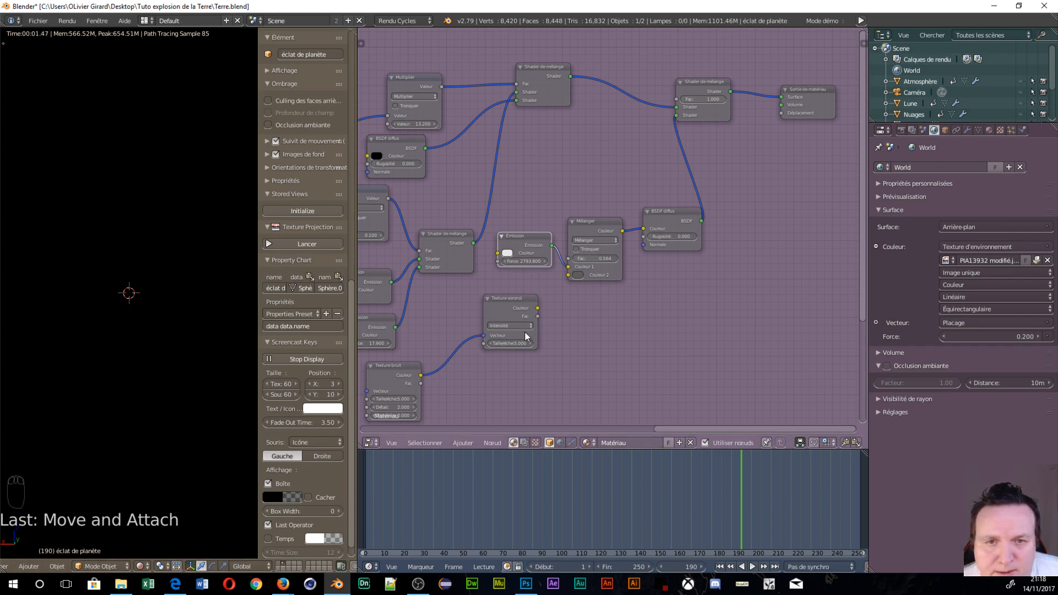
- Move the Emission node below and drive the Mélanger factor from the Voronoi's colour, with the Voronoi set to Cellules and detached from the noise
{"action": "key", "text": "g"}
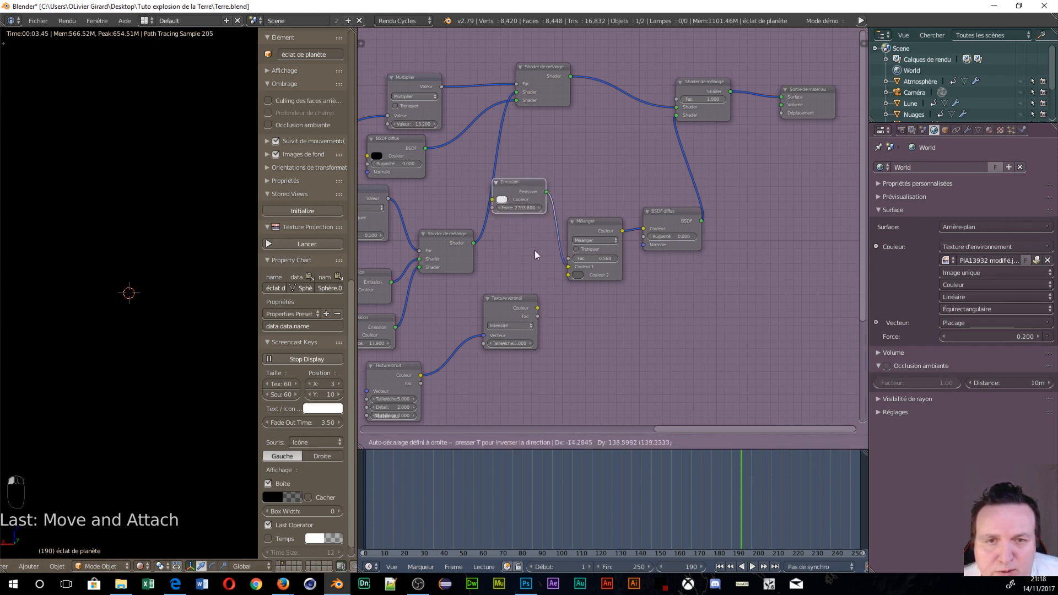
{"action": "left_click_drag", "start_coordinate": [603, 365], "coordinate": [630, 386]}
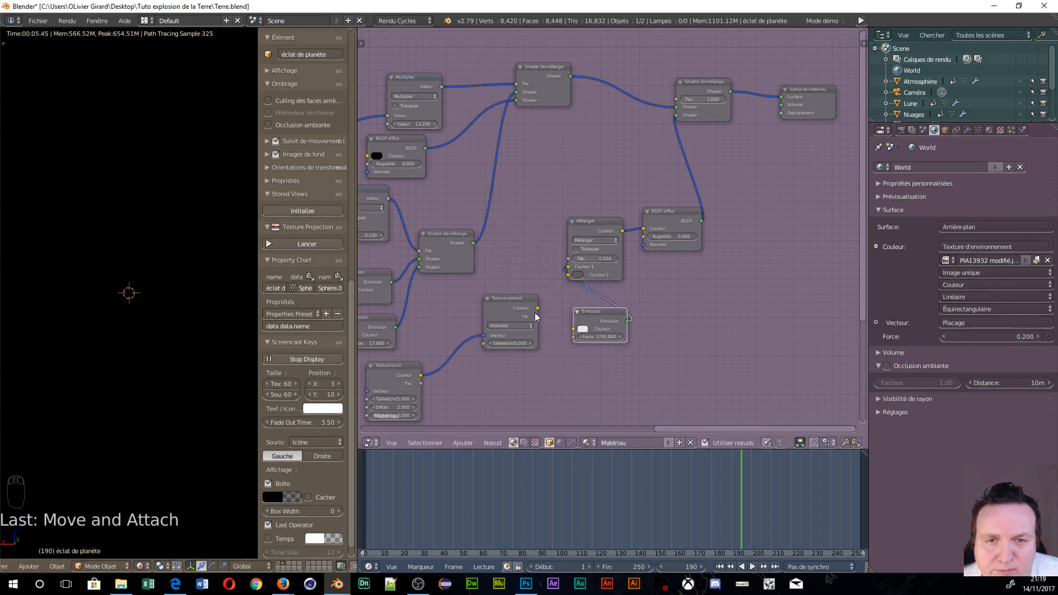
{"action": "left_click_drag", "start_coordinate": [537, 307], "coordinate": [568, 258]}
{"action": "left_click_drag", "start_coordinate": [482, 337], "coordinate": [431, 297]}
{"action": "left_click_drag", "start_coordinate": [598, 313], "coordinate": [483, 360]}
- Spread out the Mélanger, BSDF diffus, final mix shader and material output nodes so their links are easy to follow
{"action": "left_click_drag", "start_coordinate": [585, 226], "coordinate": [608, 220]}
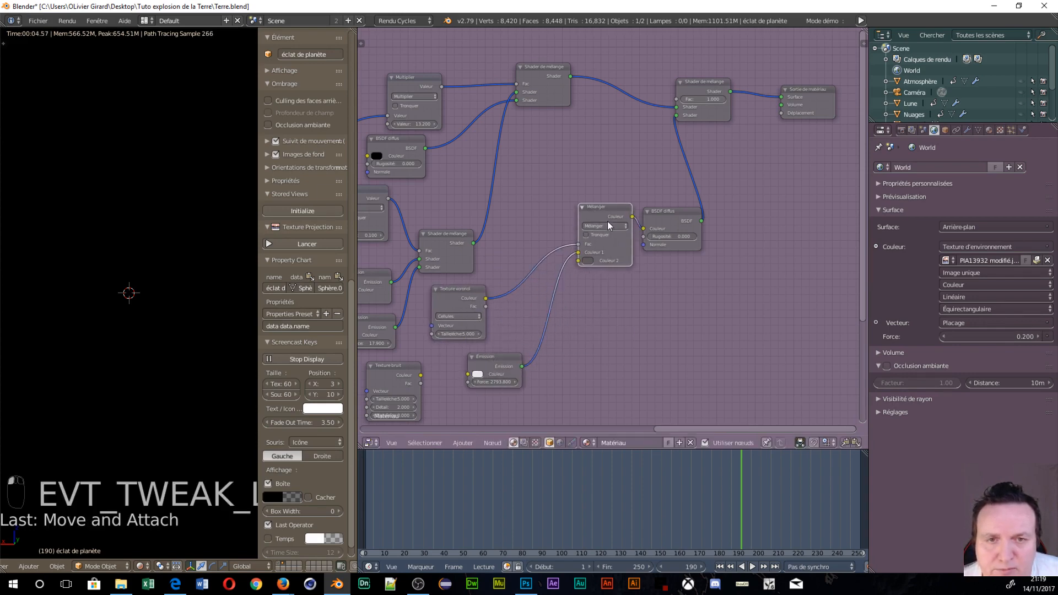
{"action": "left_click_drag", "start_coordinate": [682, 220], "coordinate": [697, 232]}
{"action": "left_click", "coordinate": [690, 234]}
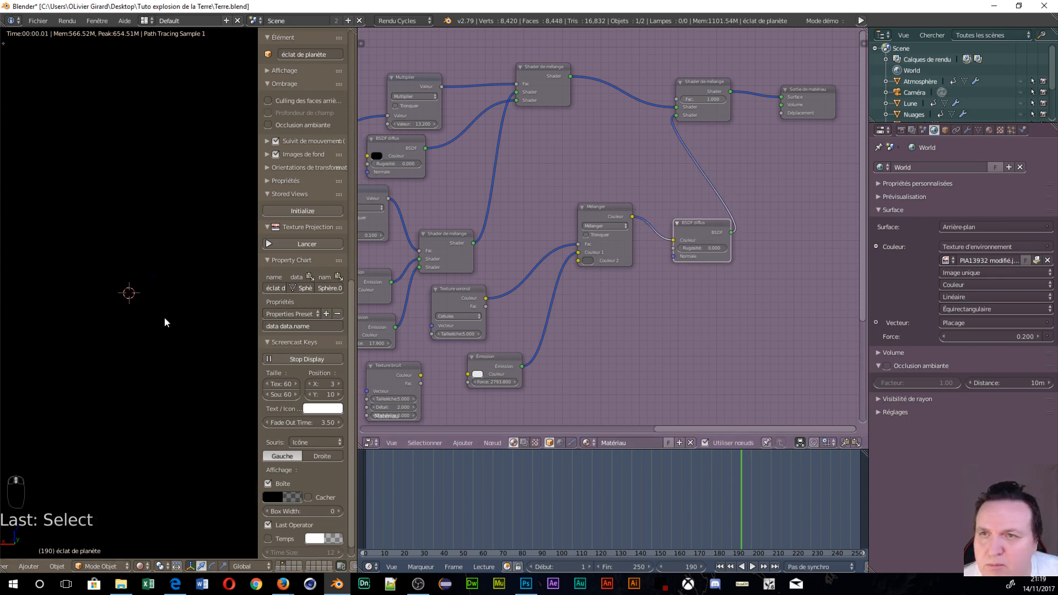
{"action": "left_click_drag", "start_coordinate": [695, 225], "coordinate": [669, 204]}
{"action": "left_click_drag", "start_coordinate": [703, 80], "coordinate": [841, 87]}
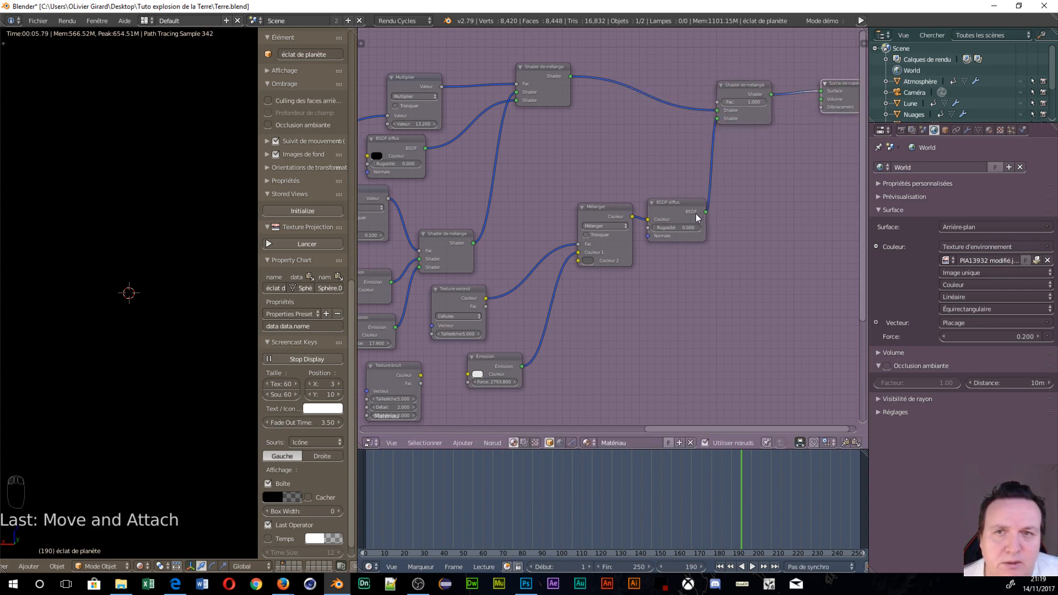
{"action": "left_click_drag", "start_coordinate": [695, 213], "coordinate": [686, 167]}
{"action": "left_click_drag", "start_coordinate": [596, 209], "coordinate": [566, 202]}
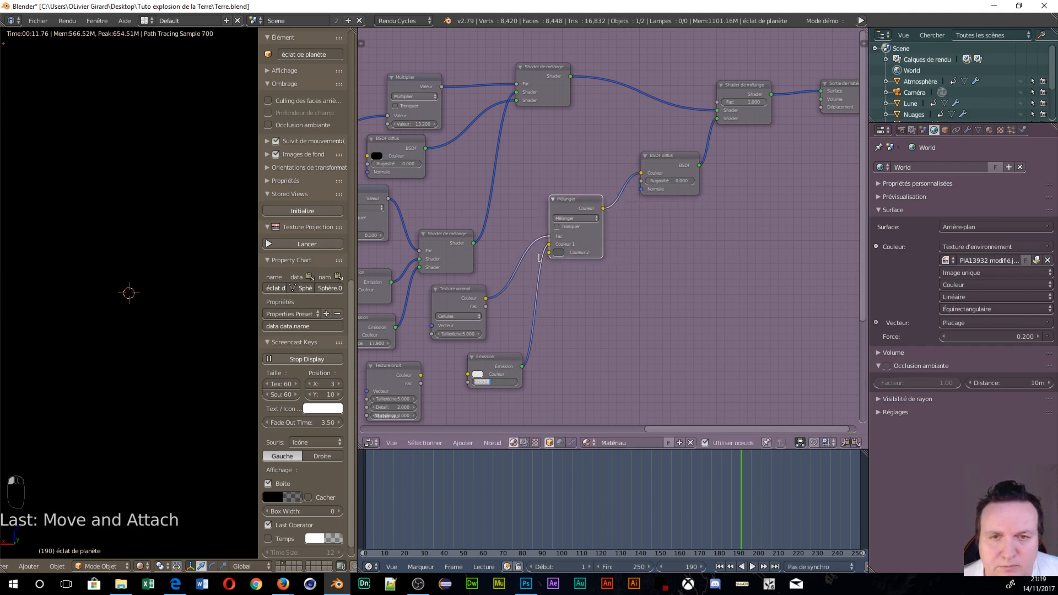
{"action": "left_click", "coordinate": [551, 279]}
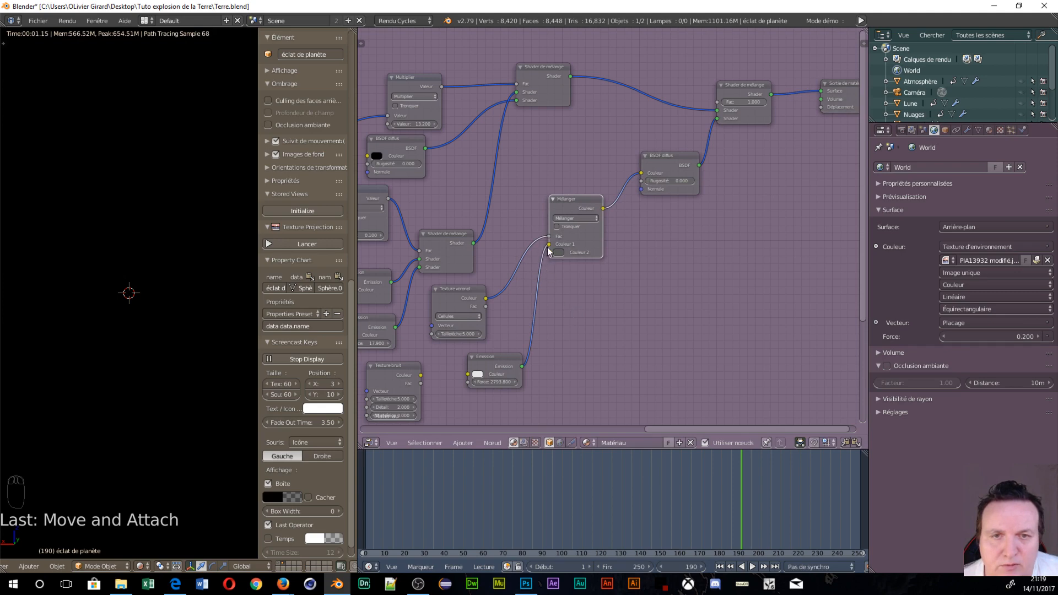
- Try feeding the Emission directly into the BSDF diffus colour in place of the Mélanger node, which is moved aside
{"action": "left_click_drag", "start_coordinate": [547, 247], "coordinate": [641, 177]}
{"action": "left_click_drag", "start_coordinate": [577, 197], "coordinate": [539, 187]}
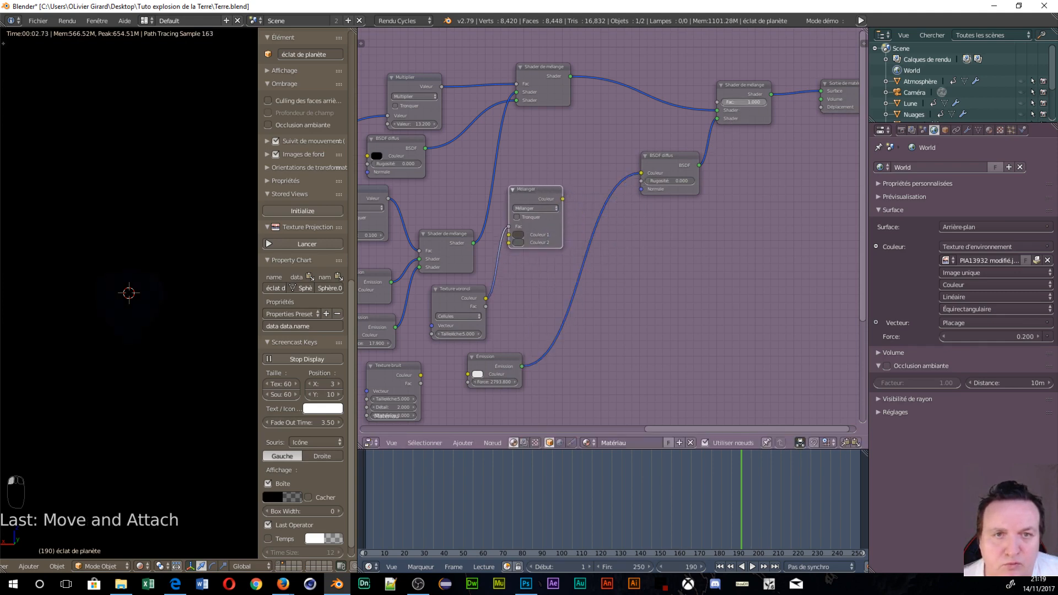
{"action": "mouse_move", "coordinate": [746, 103]}
{"action": "left_mouse_down"}
{"action": "mouse_move", "coordinate": [731, 103]}
{"action": "mouse_move", "coordinate": [747, 103]}
{"action": "left_mouse_up"}
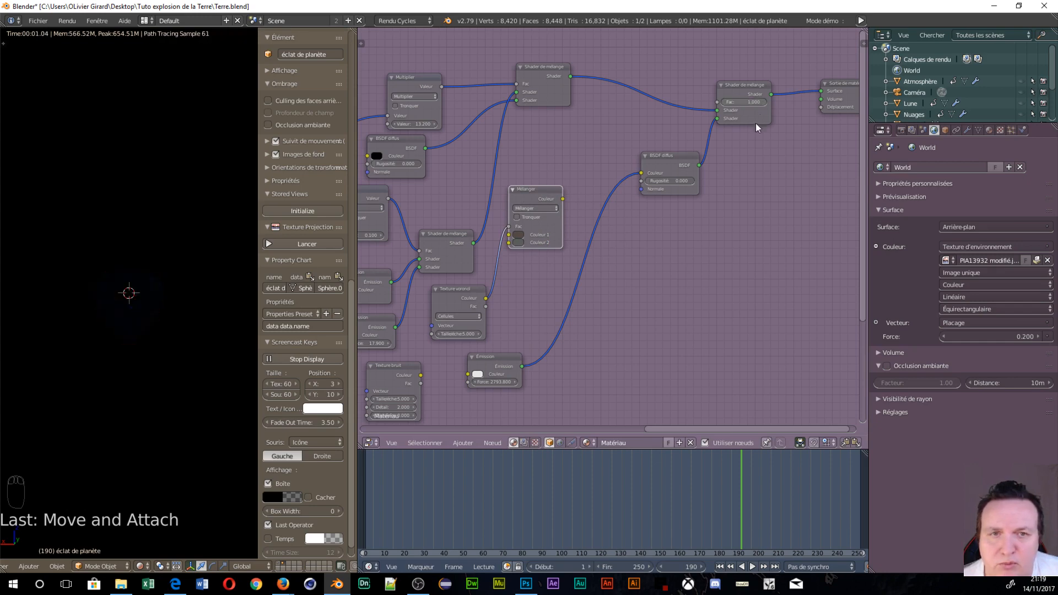
- Unlink the Emission from the BSDF diffus and reconnect the Mélanger colour output to its colour input
{"action": "left_click_drag", "start_coordinate": [637, 173], "coordinate": [716, 117]}
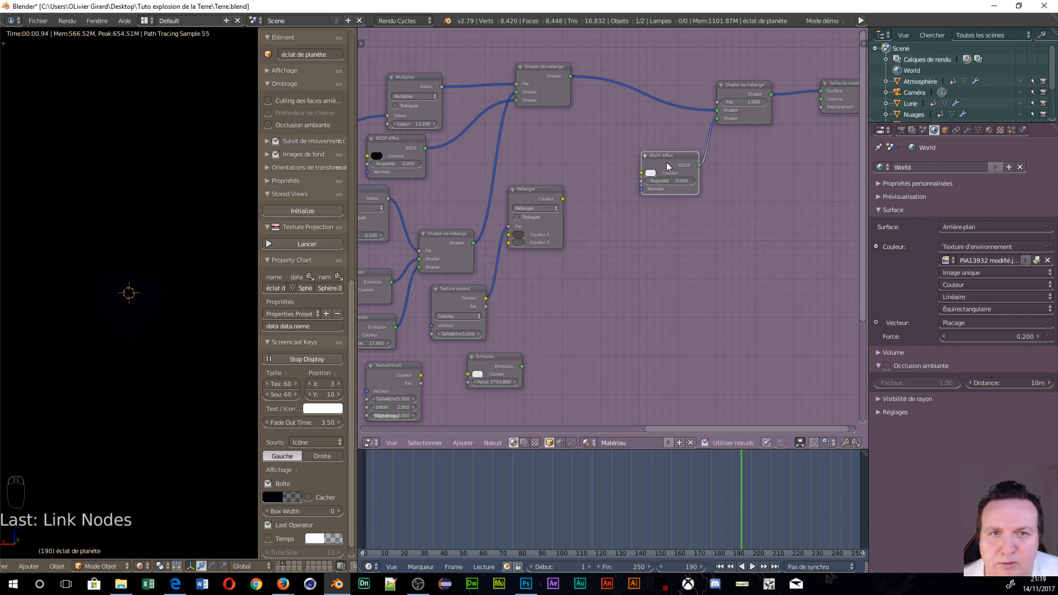
{"action": "left_click_drag", "start_coordinate": [666, 162], "coordinate": [644, 152]}
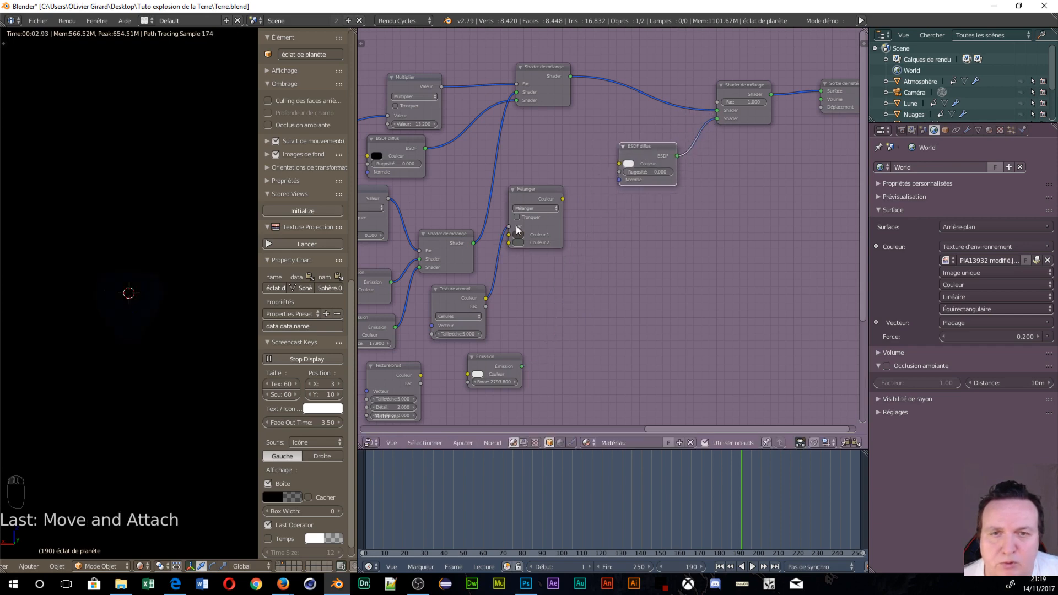
{"action": "left_click_drag", "start_coordinate": [562, 199], "coordinate": [619, 164]}
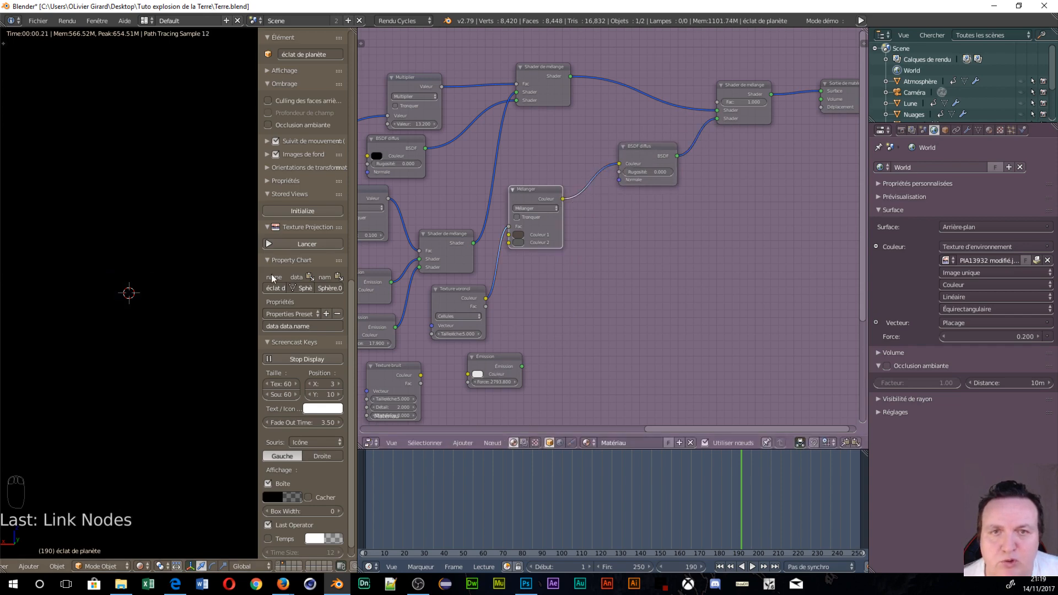
- Add a Soleil lamp to the scene and move it along the global Z axis
{"action": "key", "text": "shift+a"}
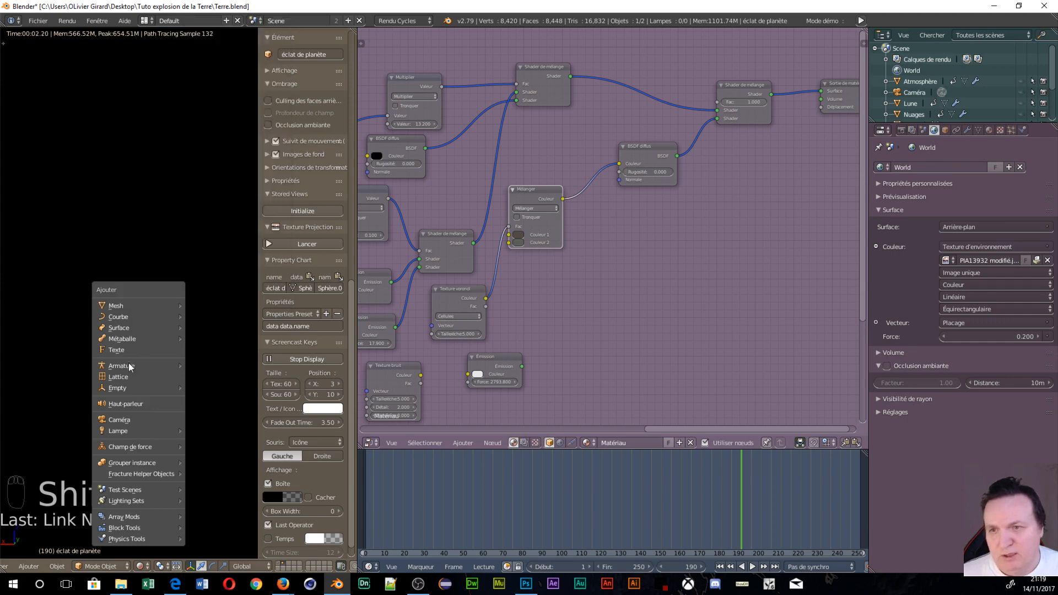
{"action": "mouse_move", "coordinate": [101, 432]}
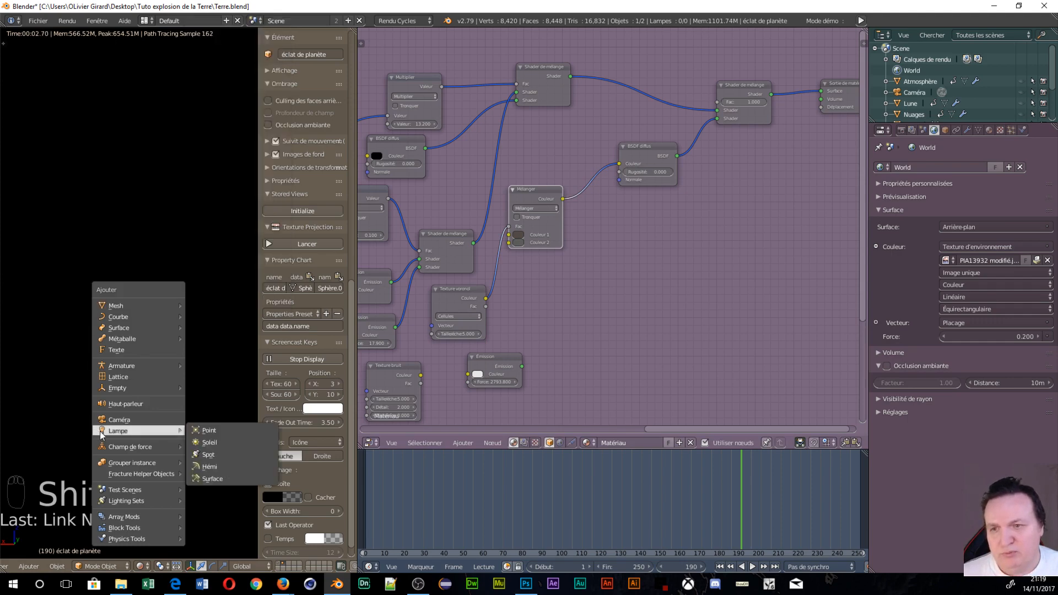
{"action": "left_click", "coordinate": [217, 440]}
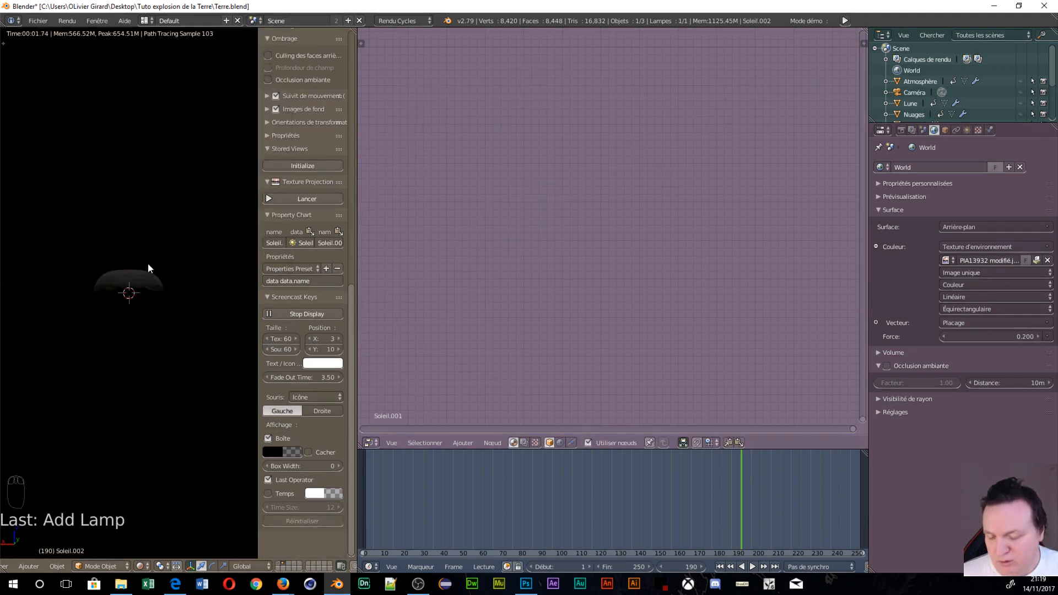
{"action": "key", "text": "g"}
{"action": "key", "text": "z"}
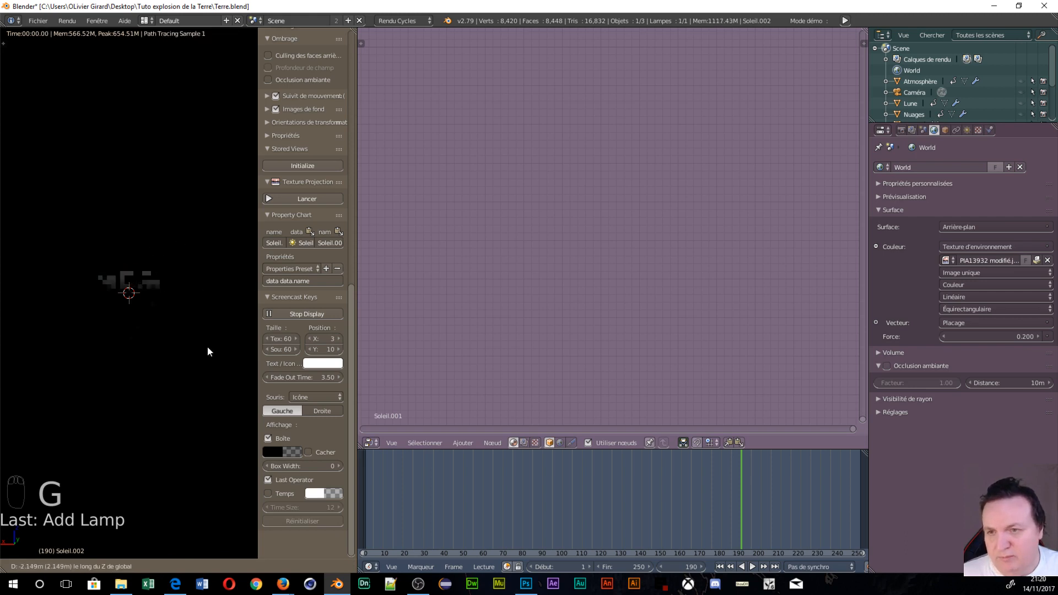
{"action": "left_click", "coordinate": [134, 293]}
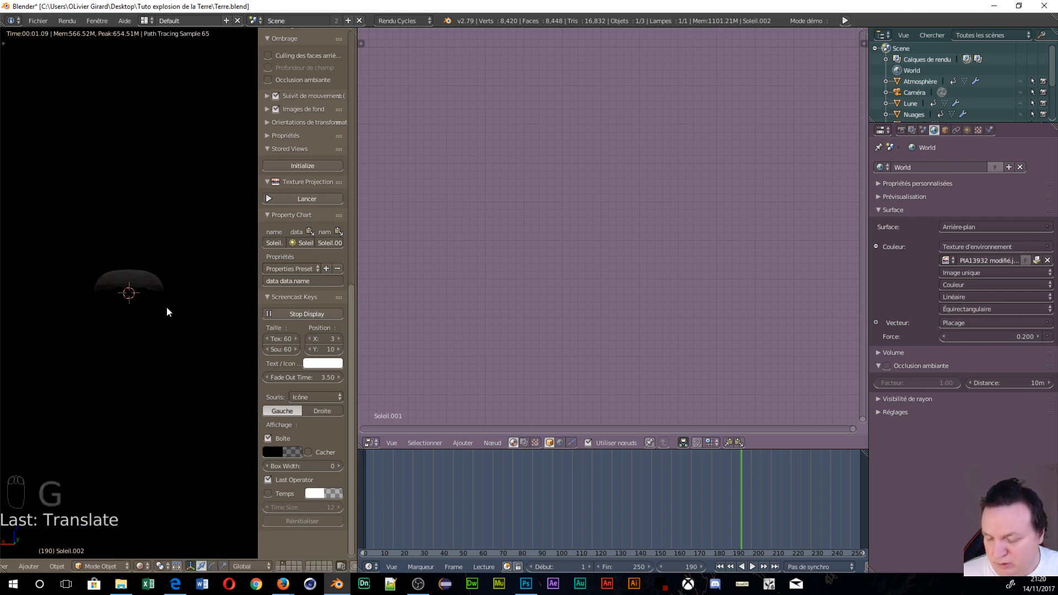
- Move the Soleil lamp further along the global Z axis and resize it
{"action": "key", "text": "g"}
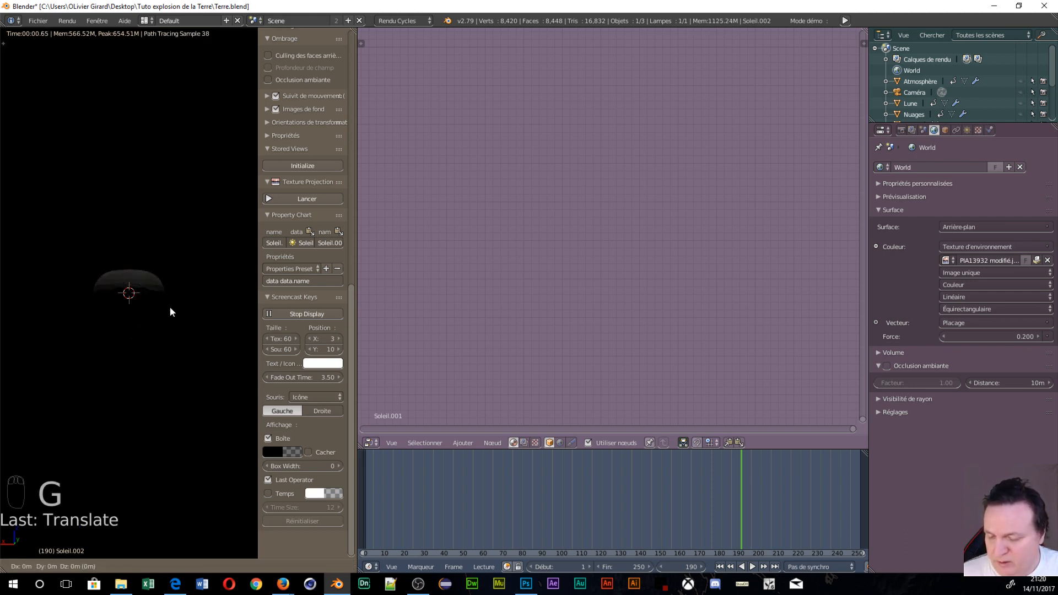
{"action": "key", "text": "z"}
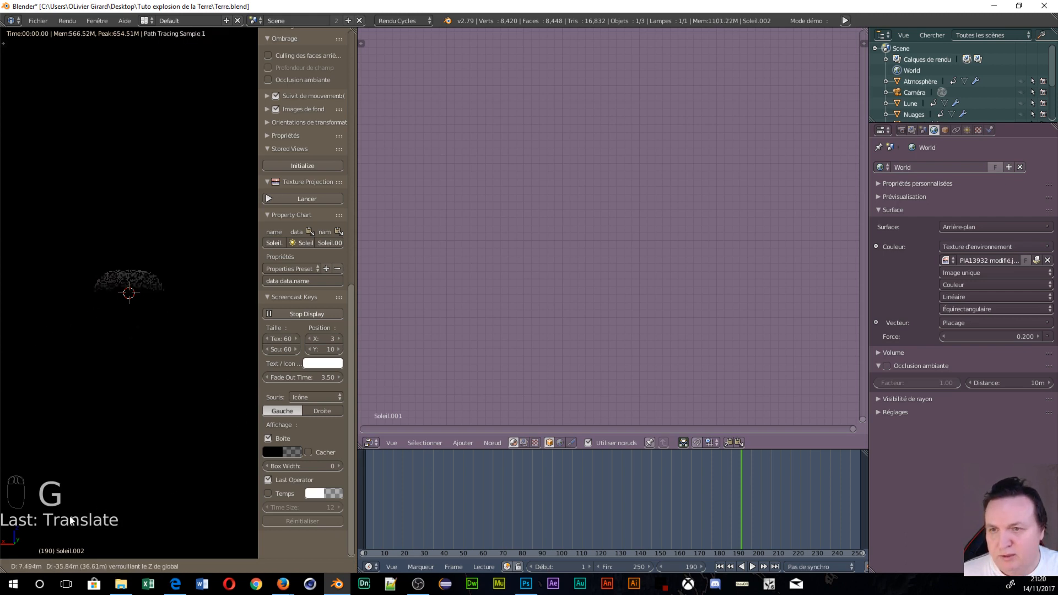
{"action": "left_click", "coordinate": [183, 371]}
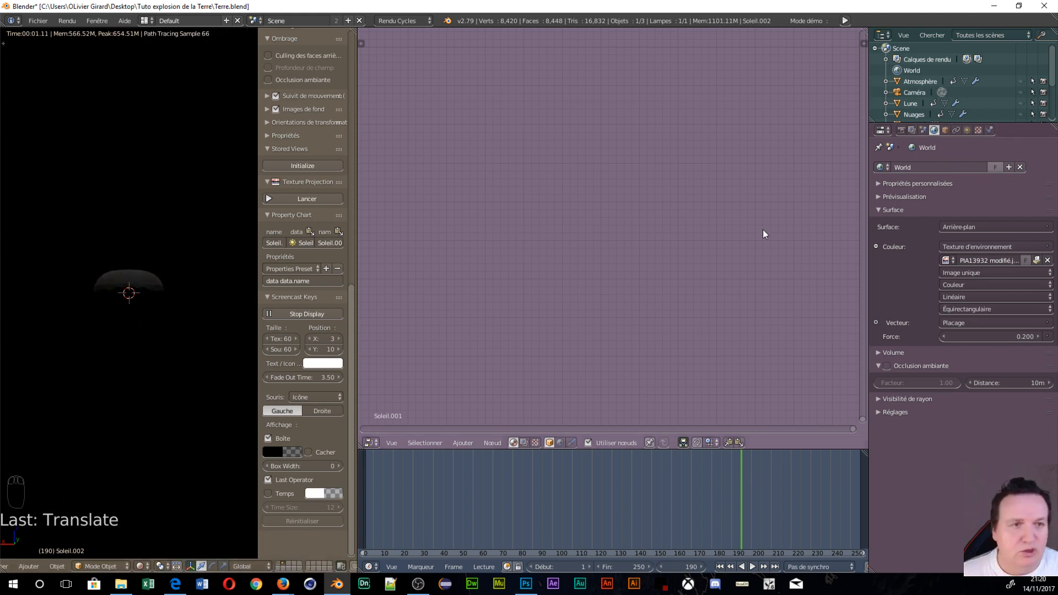
{"action": "key", "text": "s"}
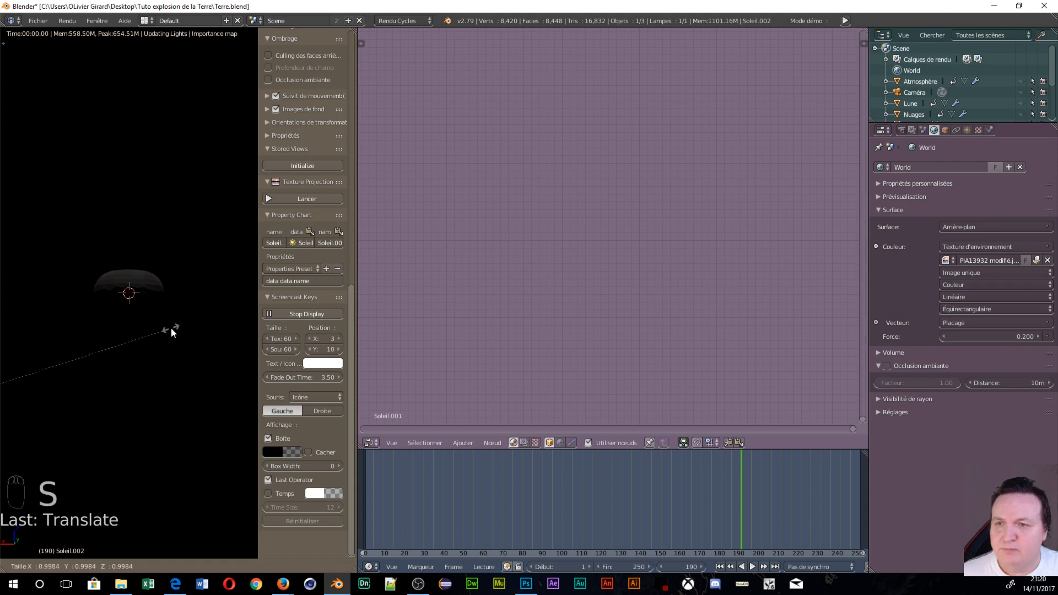
{"action": "left_click", "coordinate": [24, 342]}
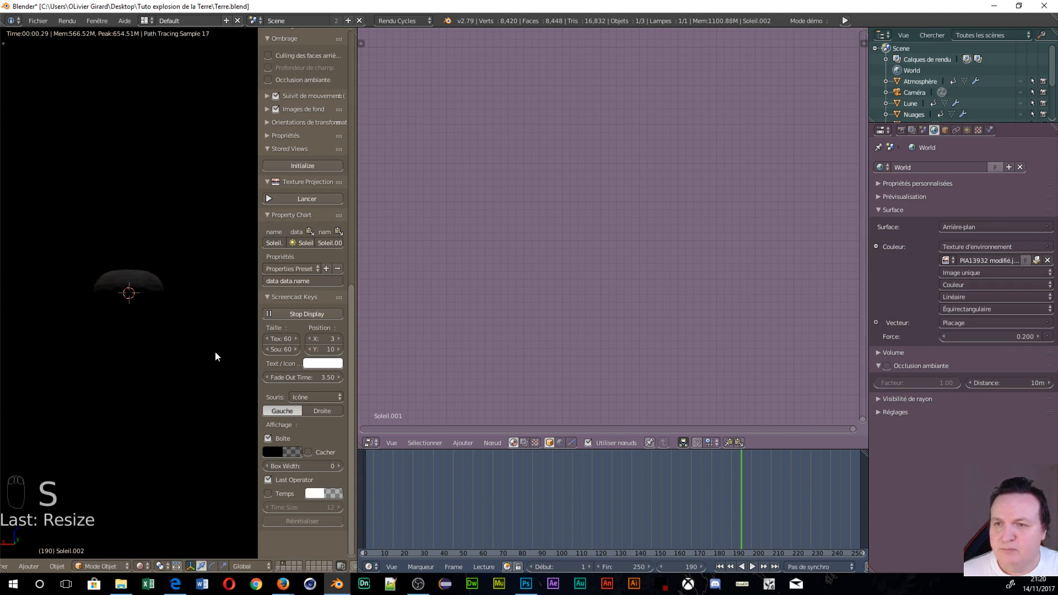
- Set the Soleil lamp's emission Force to 8.500 and rotate the lamp freely in trackball mode to light the planet fragment
{"action": "left_click", "coordinate": [967, 130]}
{"action": "mouse_move", "coordinate": [1015, 318]}
{"action": "left_mouse_down"}
{"action": "mouse_move", "coordinate": [1054, 318]}
{"action": "mouse_move", "coordinate": [1024, 318]}
{"action": "left_mouse_up"}
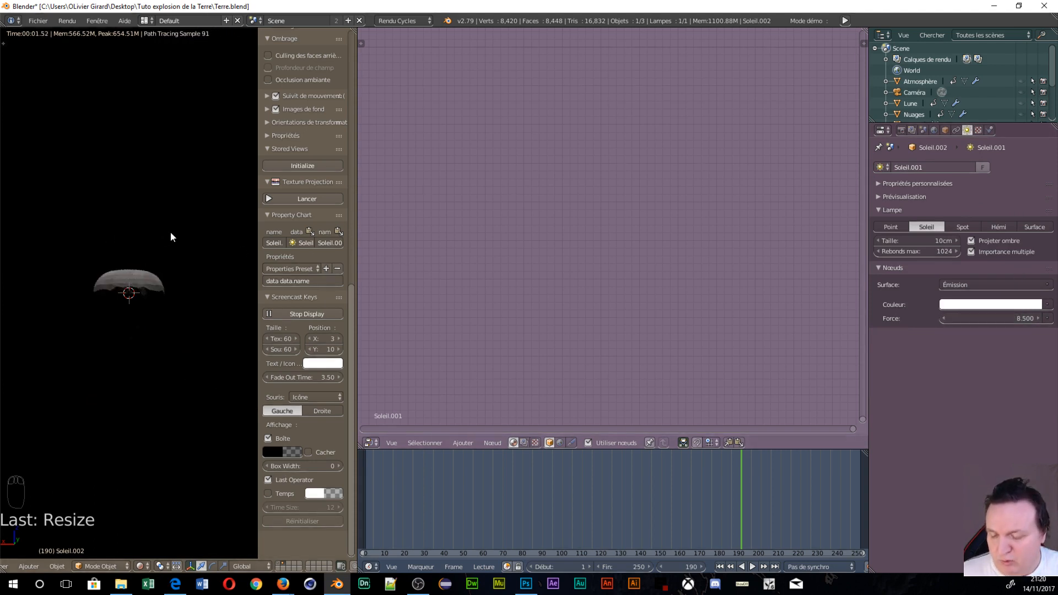
{"action": "key", "text": "r"}
{"action": "key", "text": "r"}
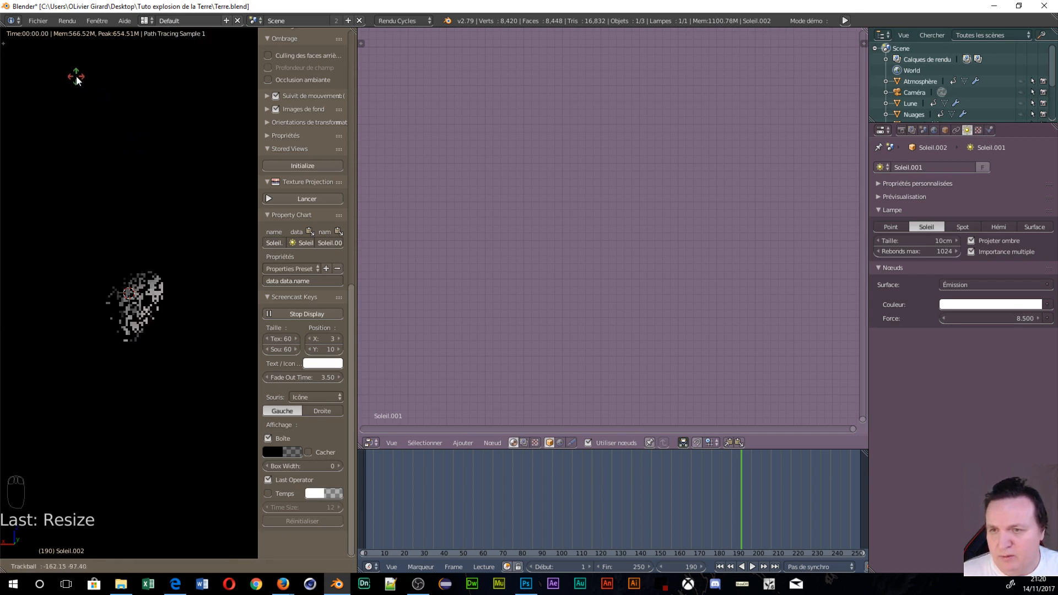
{"action": "left_click", "coordinate": [65, 73]}
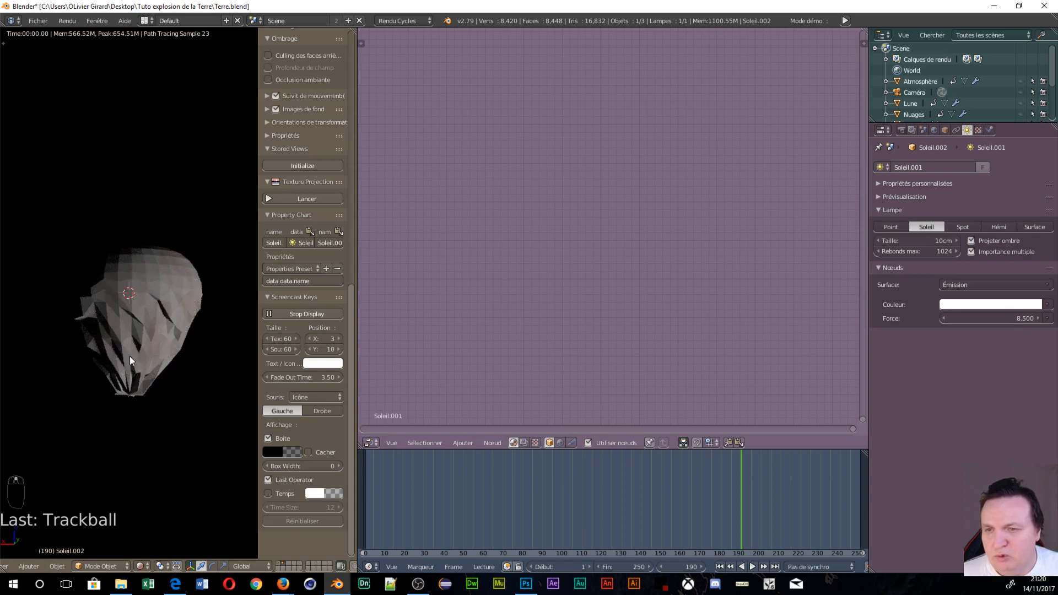
- Select the planet fragment and delete the unconnected Emission node from its material
{"action": "right_click", "coordinate": [166, 347]}
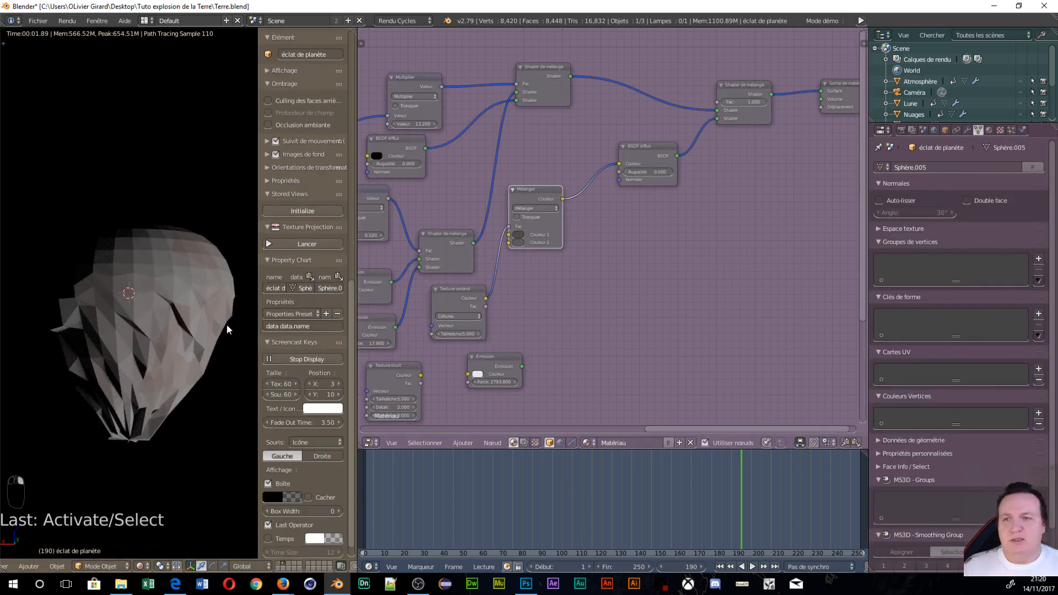
{"action": "scroll", "coordinate": [205, 325], "scroll_direction": "up", "scroll_amount": 2}
{"action": "middle_click_drag", "start_coordinate": [590, 282], "coordinate": [792, 243]}
{"action": "left_click_drag", "start_coordinate": [696, 322], "coordinate": [712, 328]}
{"action": "key", "text": "Delete"}
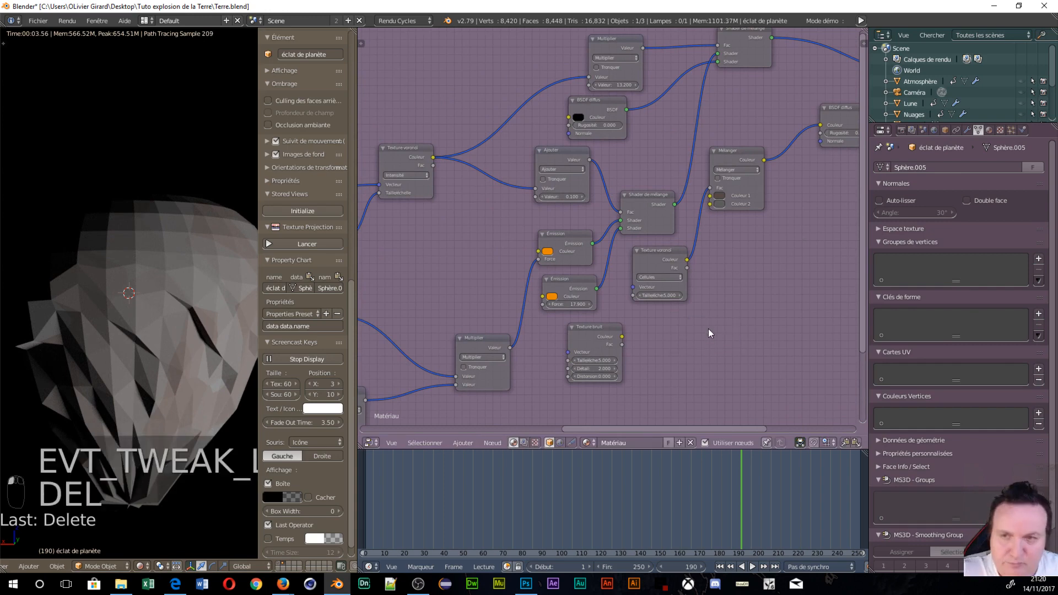
- Spread out the Texture voronoi, Mélanger and Texture bruit nodes, and link the Texture bruit Couleur output to the Texture voronoi Vecteur input
{"action": "left_click_drag", "start_coordinate": [653, 256], "coordinate": [667, 265]}
{"action": "left_click_drag", "start_coordinate": [736, 158], "coordinate": [797, 195]}
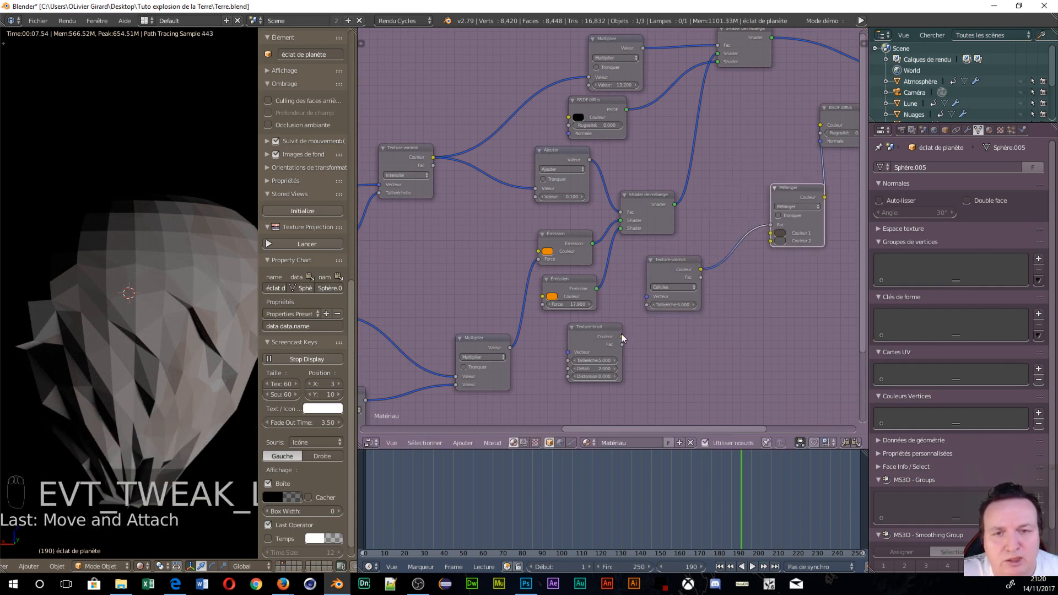
{"action": "left_click_drag", "start_coordinate": [622, 336], "coordinate": [647, 297]}
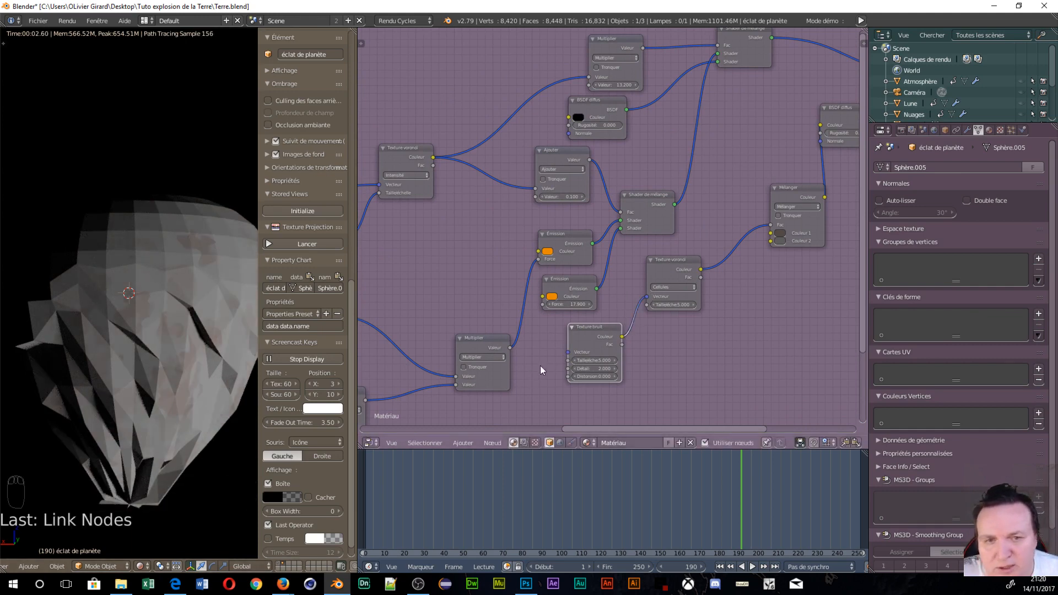
{"action": "left_click_drag", "start_coordinate": [584, 339], "coordinate": [546, 346]}
{"action": "middle_click_drag", "start_coordinate": [702, 338], "coordinate": [522, 340]}
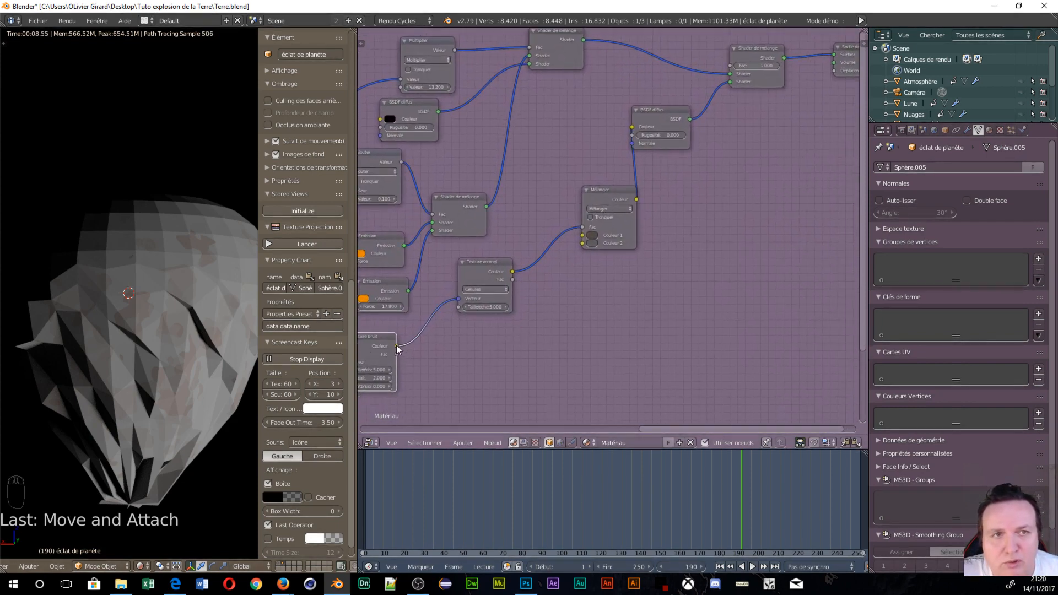
- Try the Texture bruit colour as the material output's Déplacement, and replace it with the Texture voronoi Couleur output
{"action": "left_click_drag", "start_coordinate": [396, 348], "coordinate": [835, 72]}
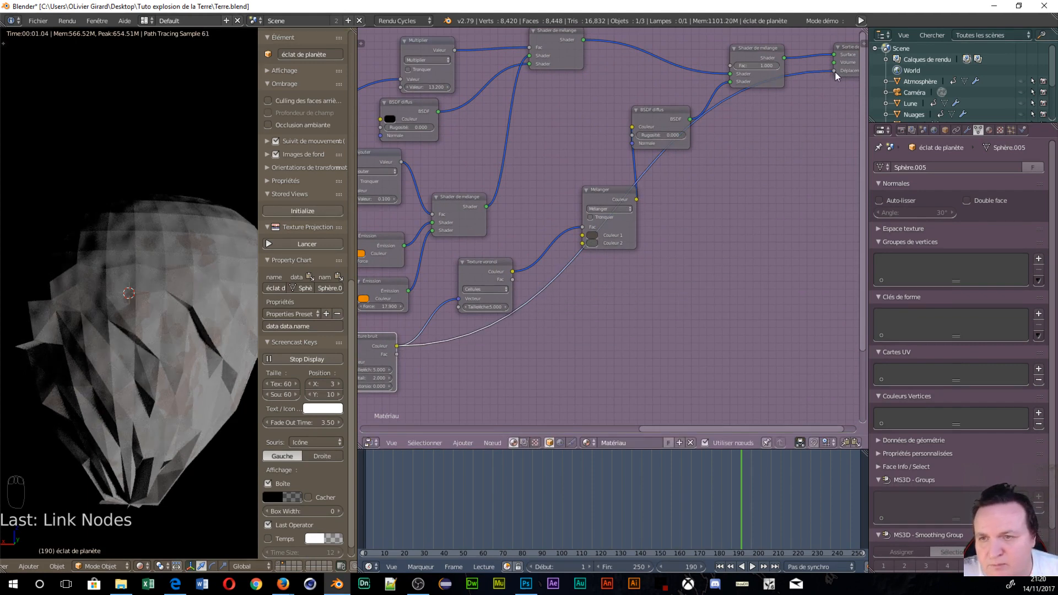
{"action": "middle_click_drag", "start_coordinate": [738, 291], "coordinate": [719, 313]}
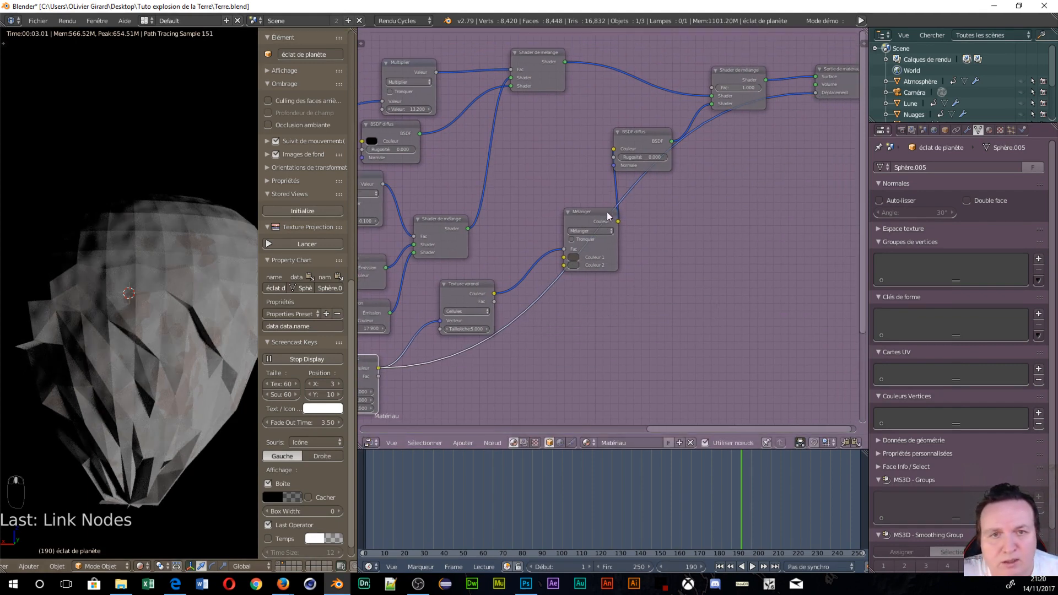
{"action": "left_click_drag", "start_coordinate": [591, 216], "coordinate": [557, 190]}
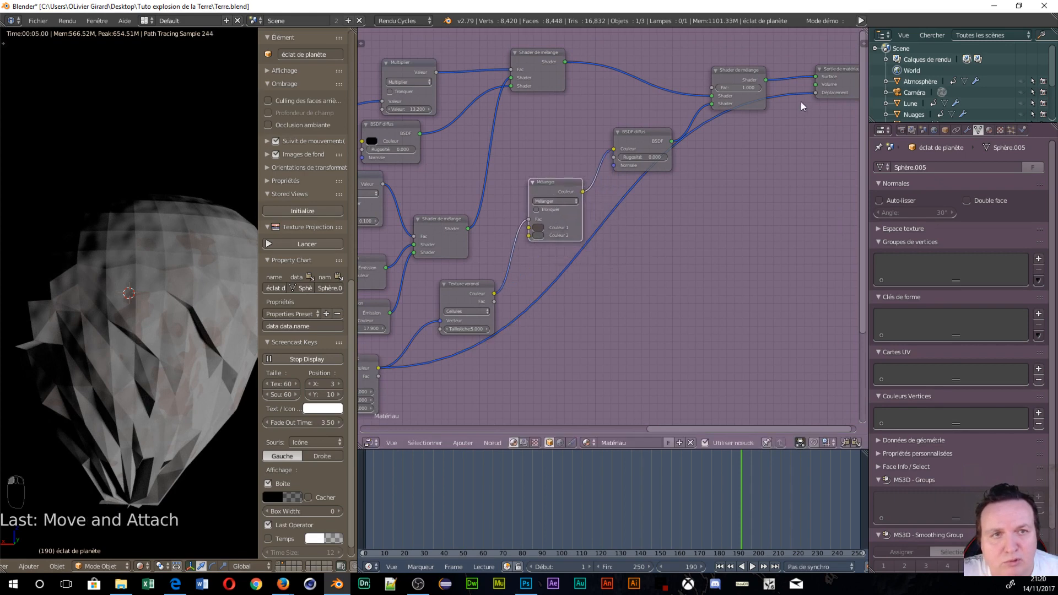
{"action": "mouse_move", "coordinate": [815, 94]}
{"action": "left_mouse_down"}
{"action": "mouse_move", "coordinate": [783, 136]}
{"action": "mouse_move", "coordinate": [537, 269]}
{"action": "mouse_move", "coordinate": [743, 121]}
{"action": "mouse_move", "coordinate": [815, 93]}
{"action": "left_mouse_up"}
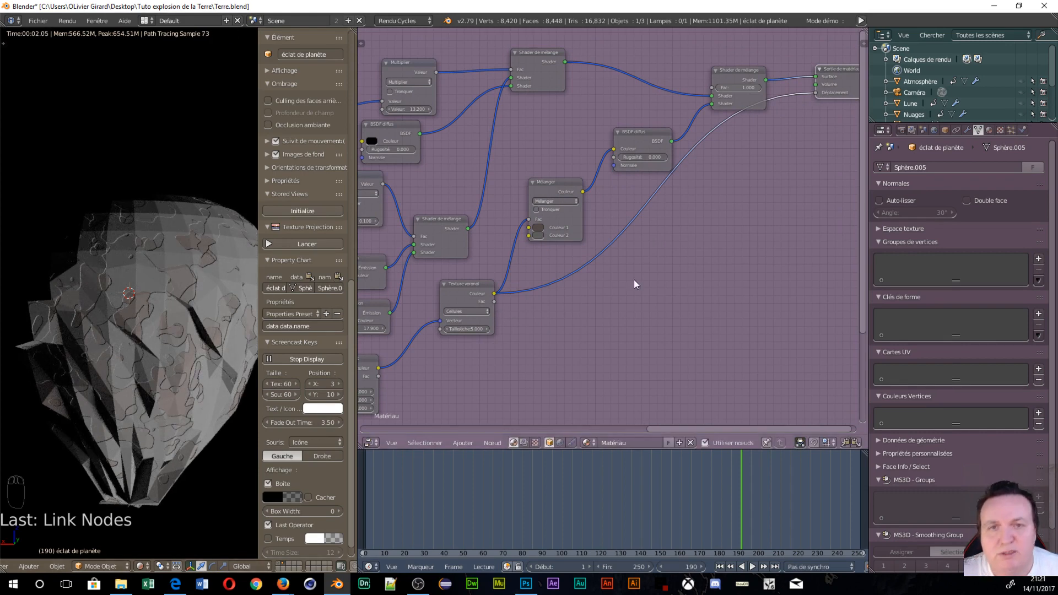
- Set the Texture bruit node's Taille to 10.000 and its Détail to 5.800
{"action": "scroll", "coordinate": [576, 297], "scroll_direction": "down", "scroll_amount": 3}
{"action": "middle_click_drag", "start_coordinate": [576, 296], "coordinate": [713, 262]}
{"action": "scroll", "coordinate": [538, 355], "scroll_direction": "up", "scroll_amount": 3}
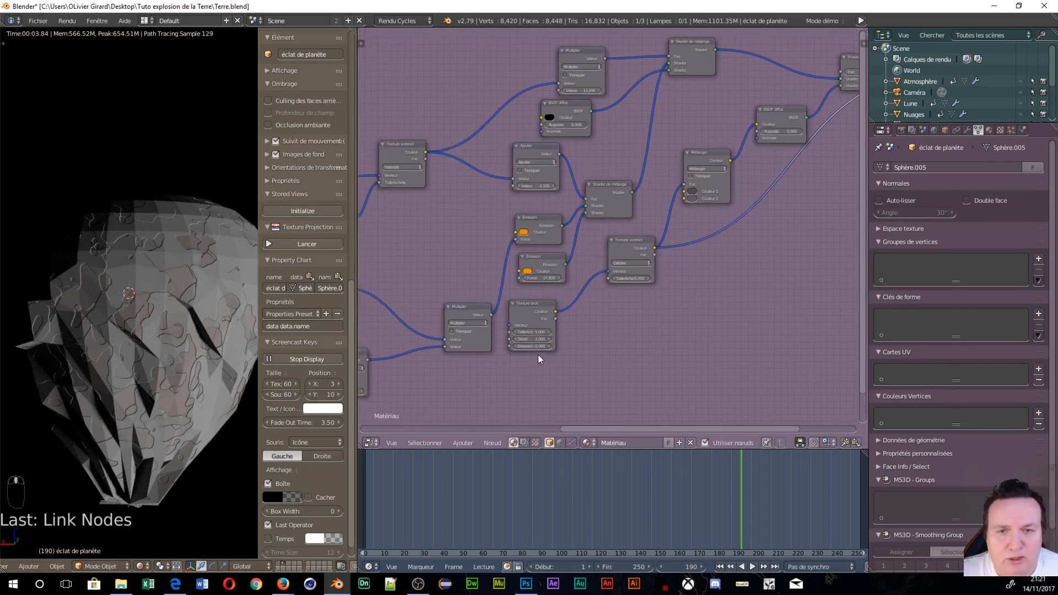
{"action": "left_click_drag", "start_coordinate": [507, 371], "coordinate": [527, 381]}
{"action": "middle_click_drag", "start_coordinate": [653, 317], "coordinate": [508, 333]}
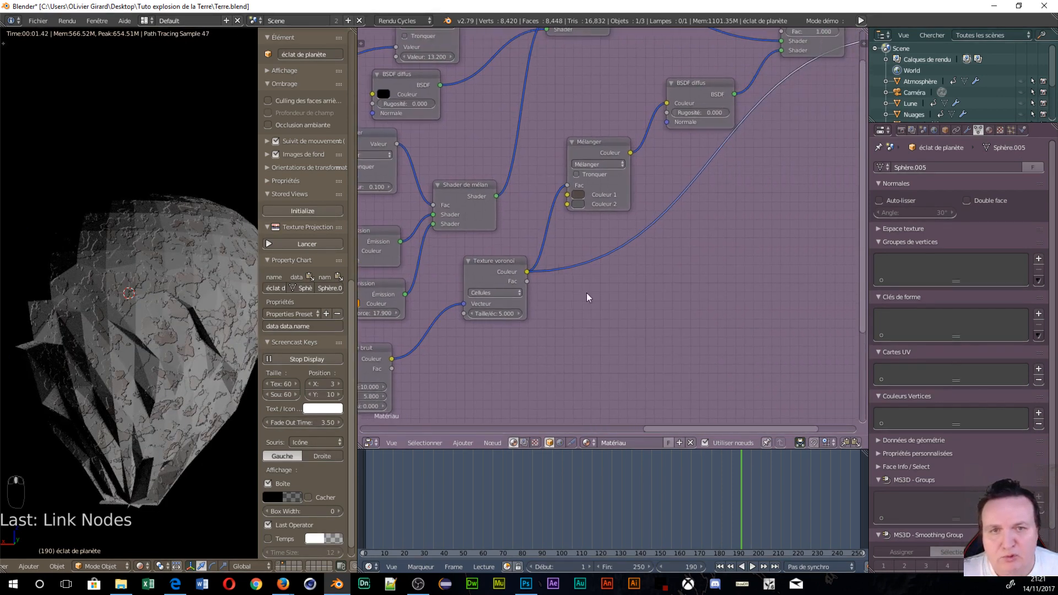
- Insert a Math node set to Multiplier with value 22.300 between the Texture voronoi colour and the material output's Déplacement
{"action": "key", "text": "shift+a"}
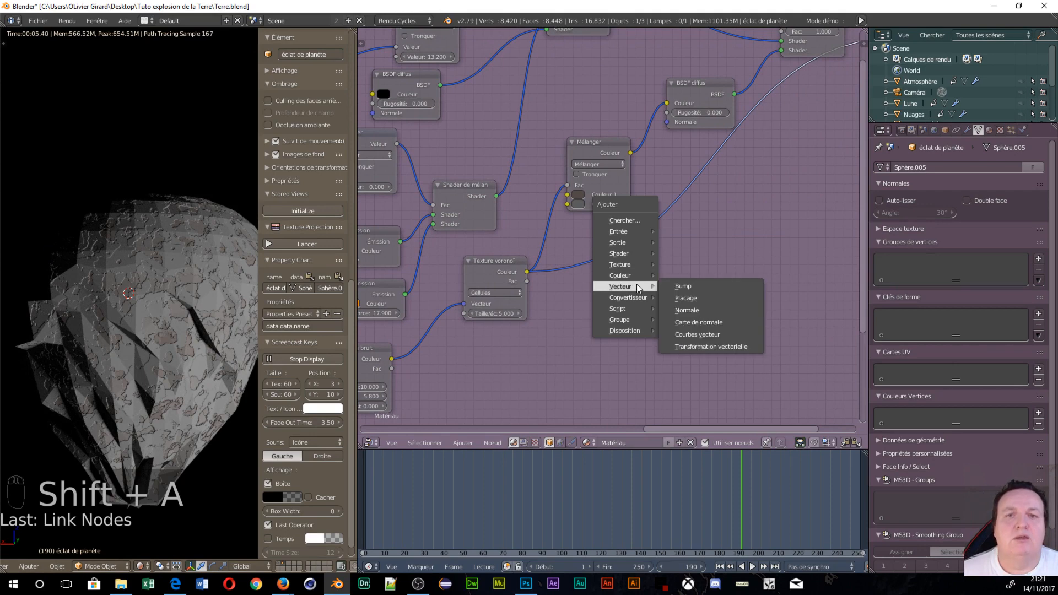
{"action": "mouse_move", "coordinate": [631, 276]}
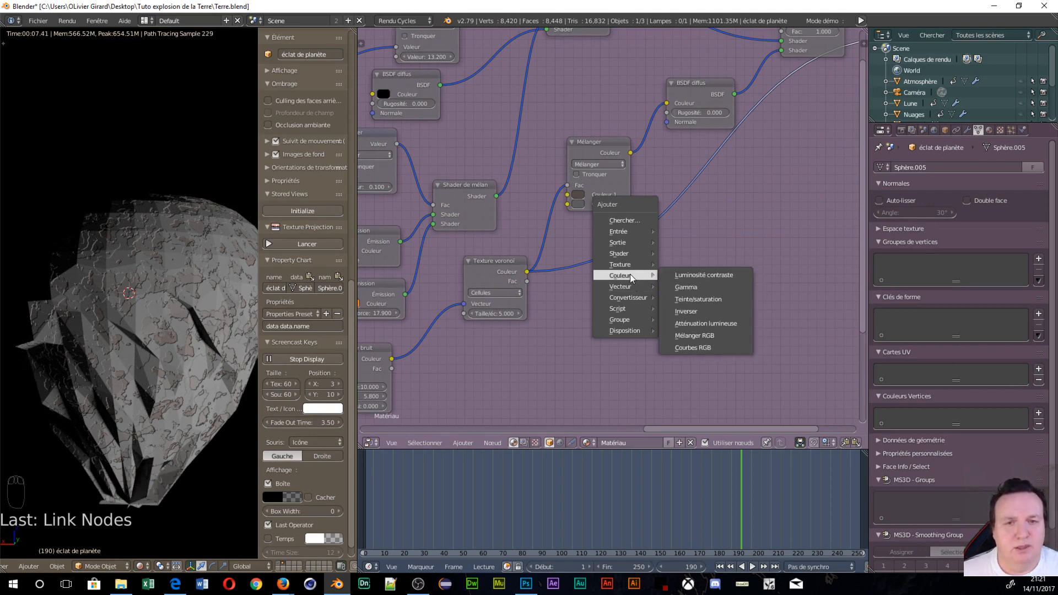
{"action": "mouse_move", "coordinate": [641, 302]}
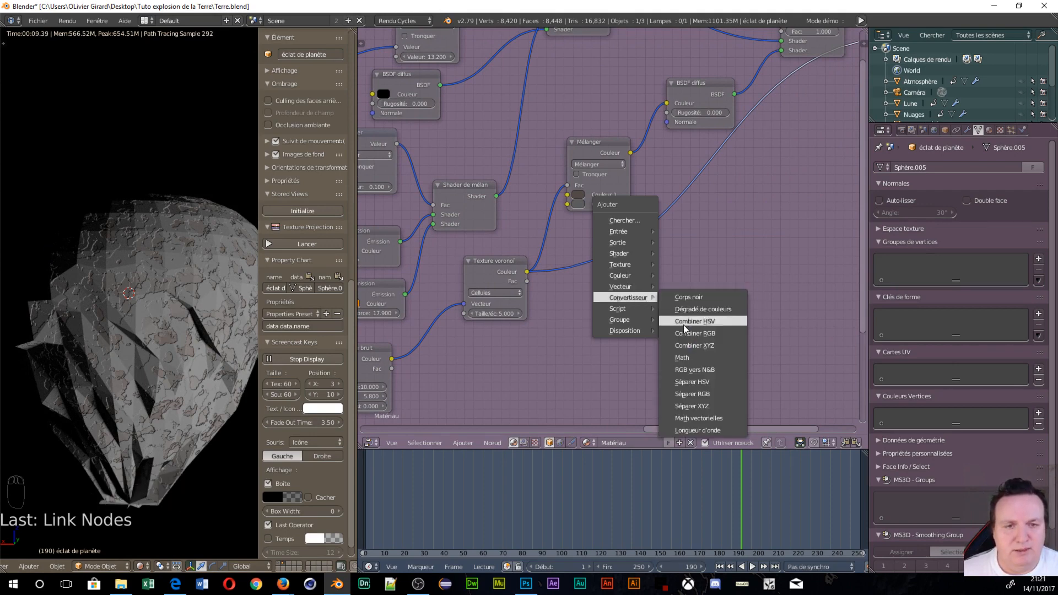
{"action": "left_click", "coordinate": [682, 358]}
{"action": "left_click", "coordinate": [647, 254]}
{"action": "left_click", "coordinate": [650, 252]}
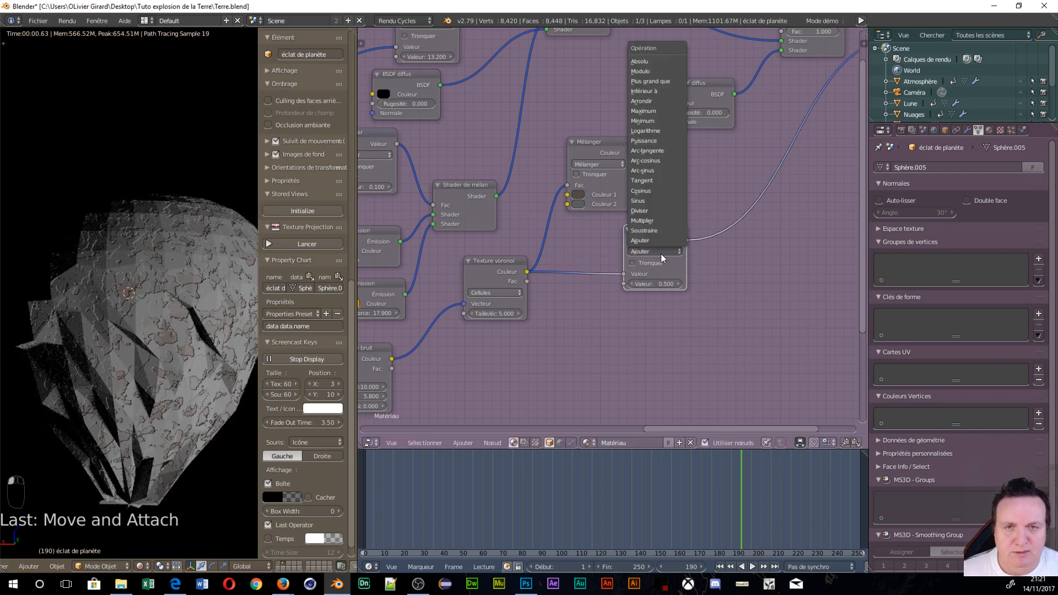
{"action": "left_click", "coordinate": [655, 220]}
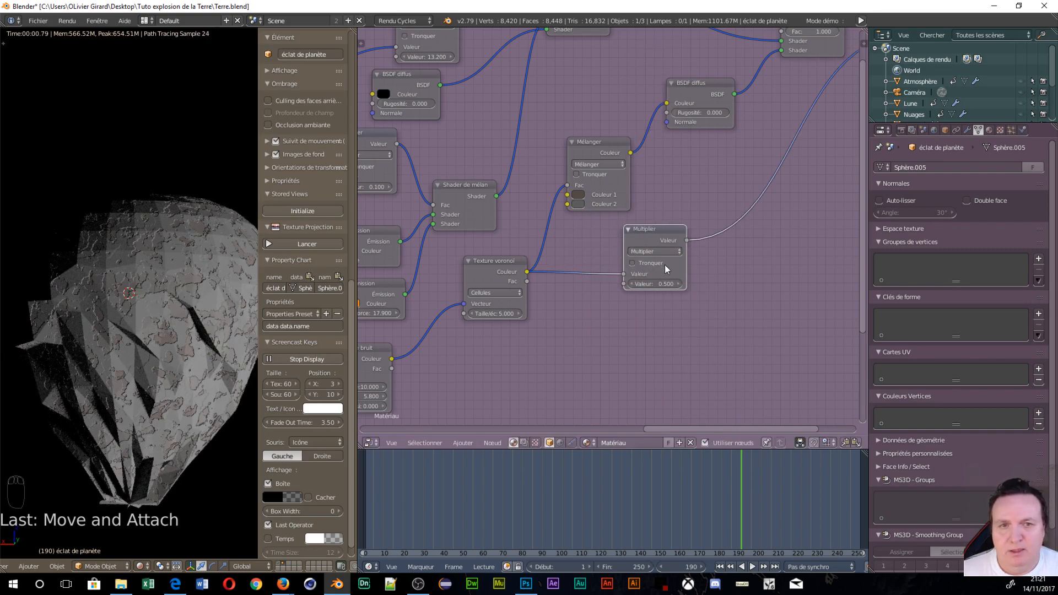
{"action": "left_click_drag", "start_coordinate": [673, 285], "coordinate": [827, 285]}
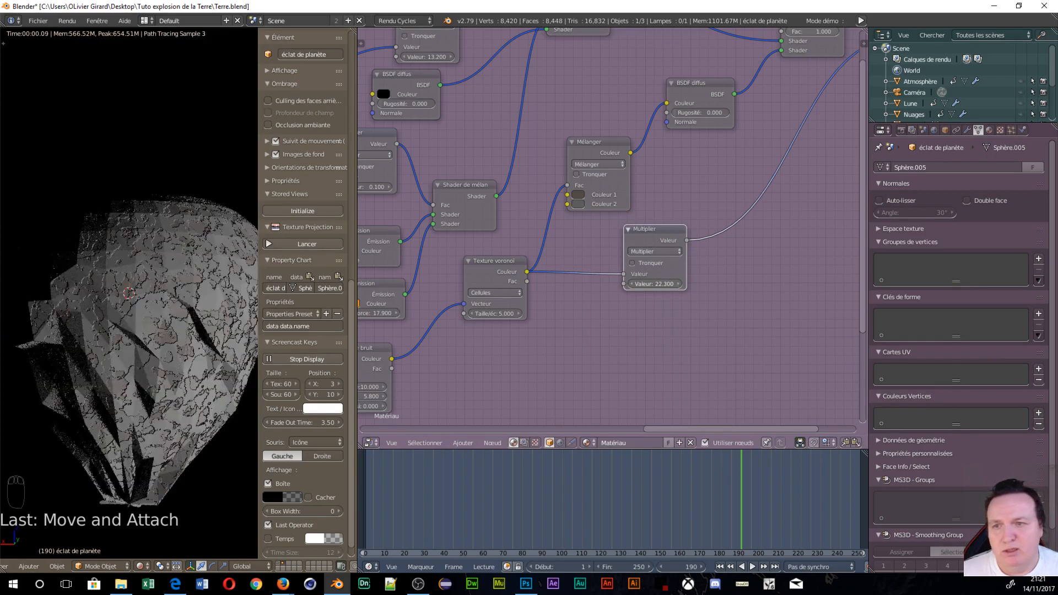
- Set the Texture voronoi node's Taille to 11.400 and check the relief on the rendered fragment
{"action": "scroll", "coordinate": [162, 327], "scroll_direction": "up", "scroll_amount": 5}
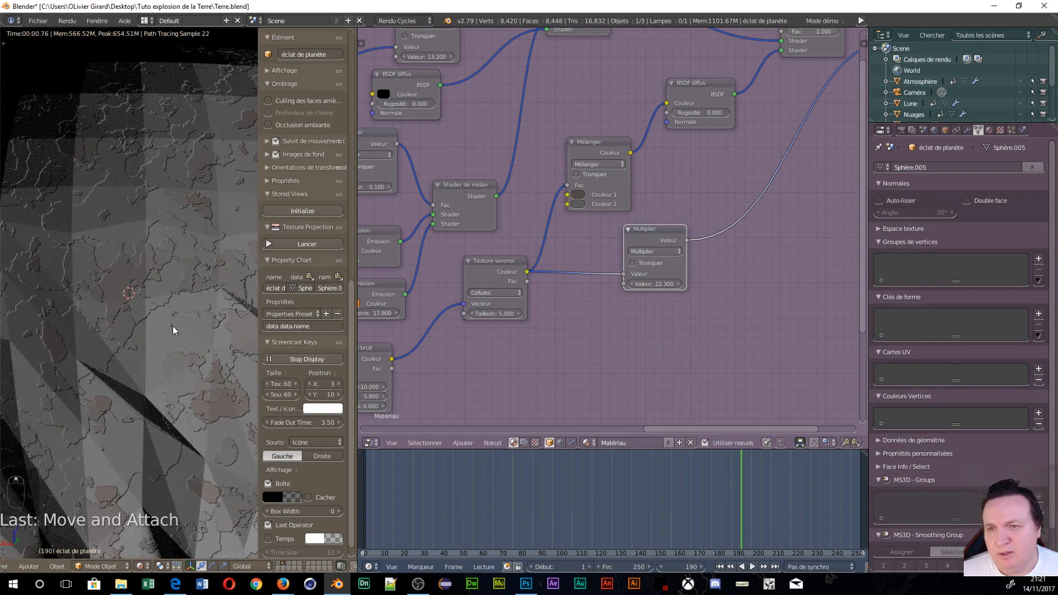
{"action": "scroll", "coordinate": [140, 136], "scroll_direction": "down", "scroll_amount": 5}
{"action": "middle_click_drag", "start_coordinate": [471, 402], "coordinate": [583, 338]}
{"action": "left_click_drag", "start_coordinate": [608, 254], "coordinate": [645, 254]}
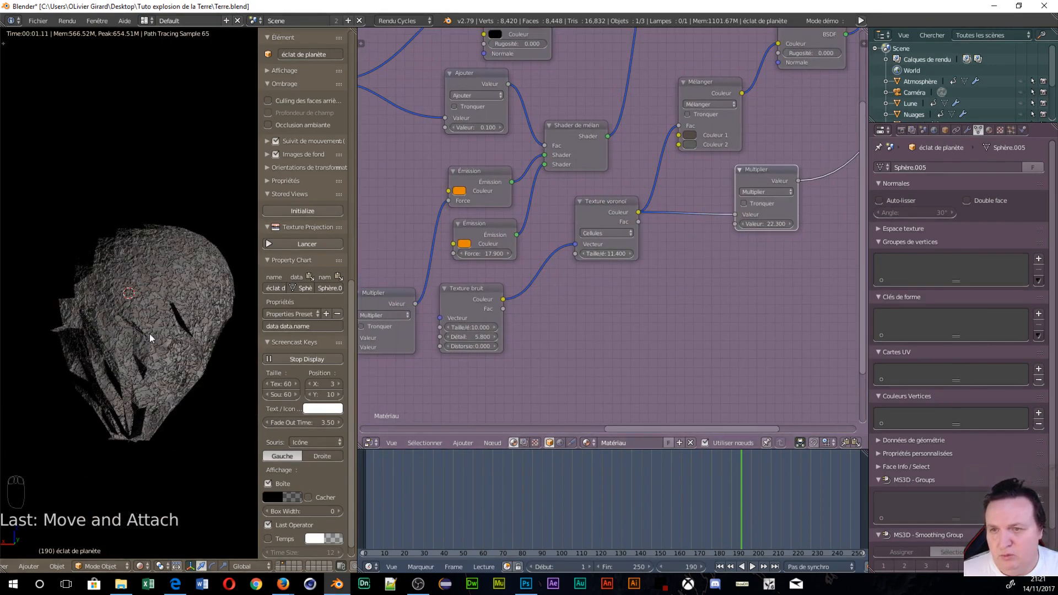
{"action": "scroll", "coordinate": [105, 342], "scroll_direction": "up", "scroll_amount": 5}
{"action": "scroll", "coordinate": [178, 264], "scroll_direction": "down", "scroll_amount": 4}
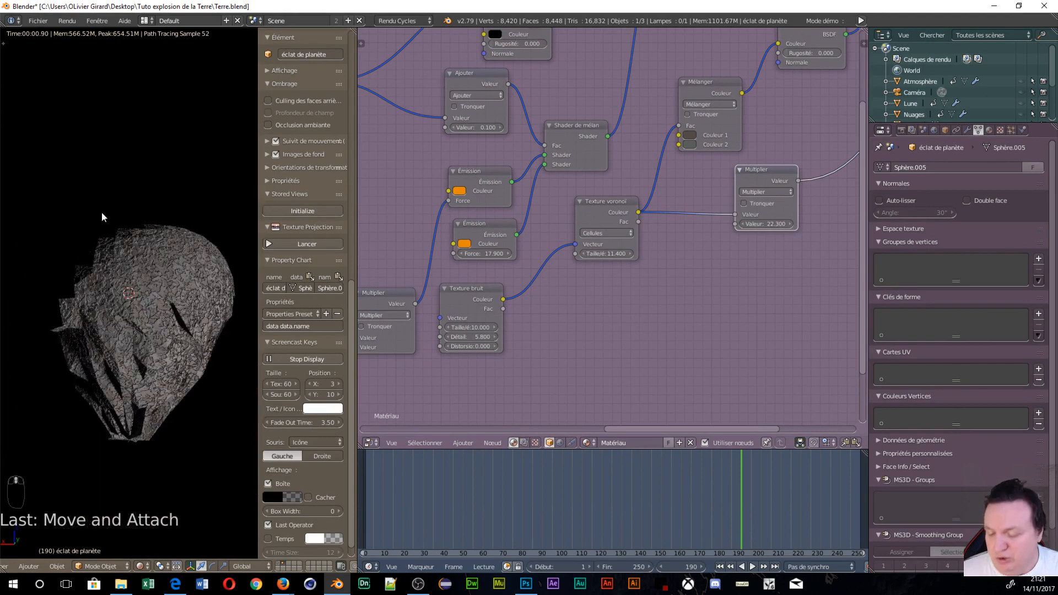
- Apply smooth shading (Adoucir) to the planet fragment
{"action": "key", "text": "t"}
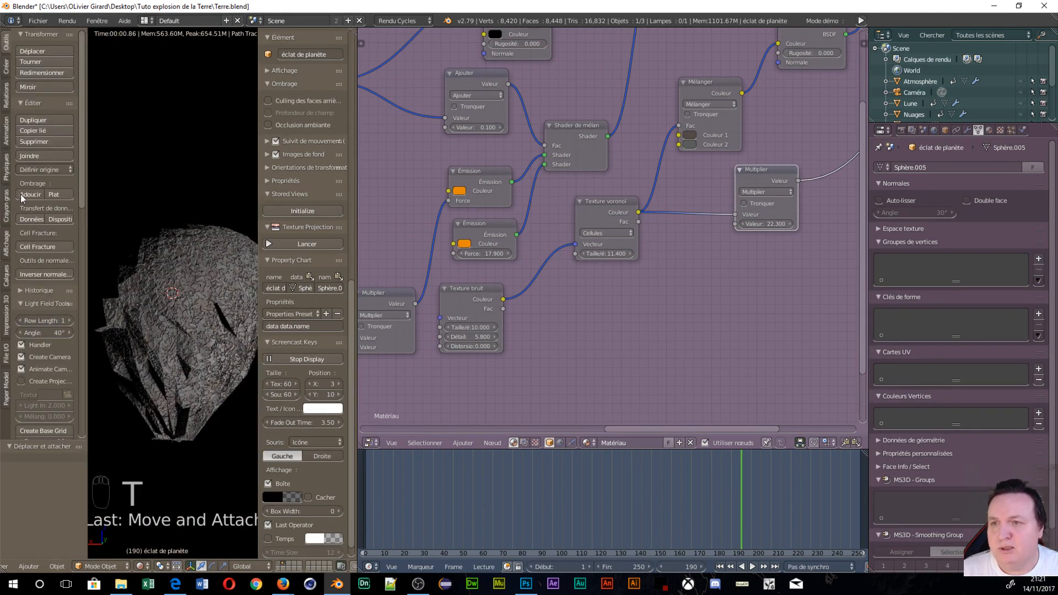
{"action": "left_click", "coordinate": [25, 197]}
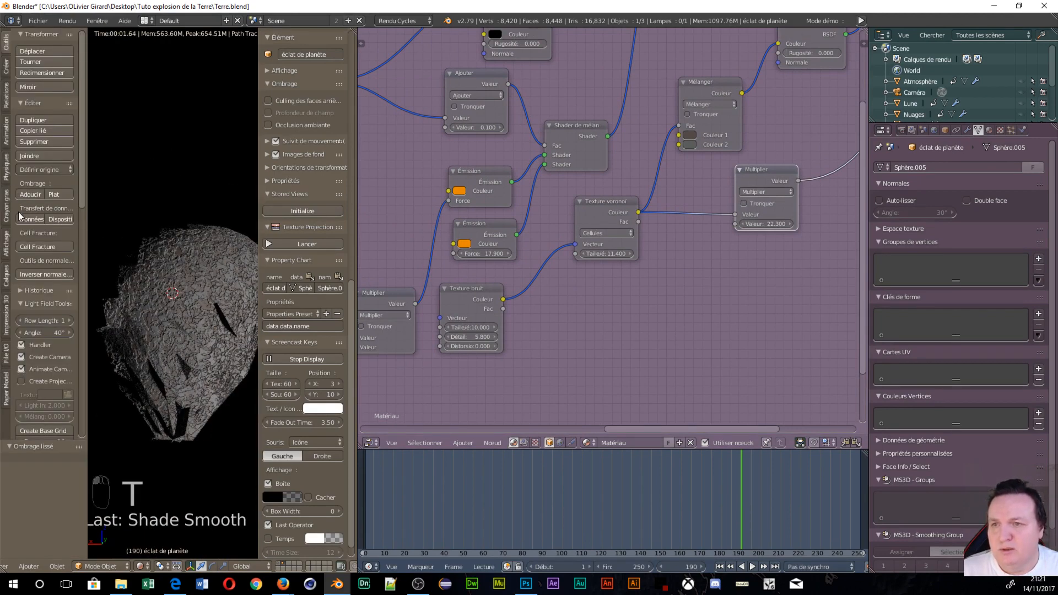
{"action": "left_click", "coordinate": [24, 196]}
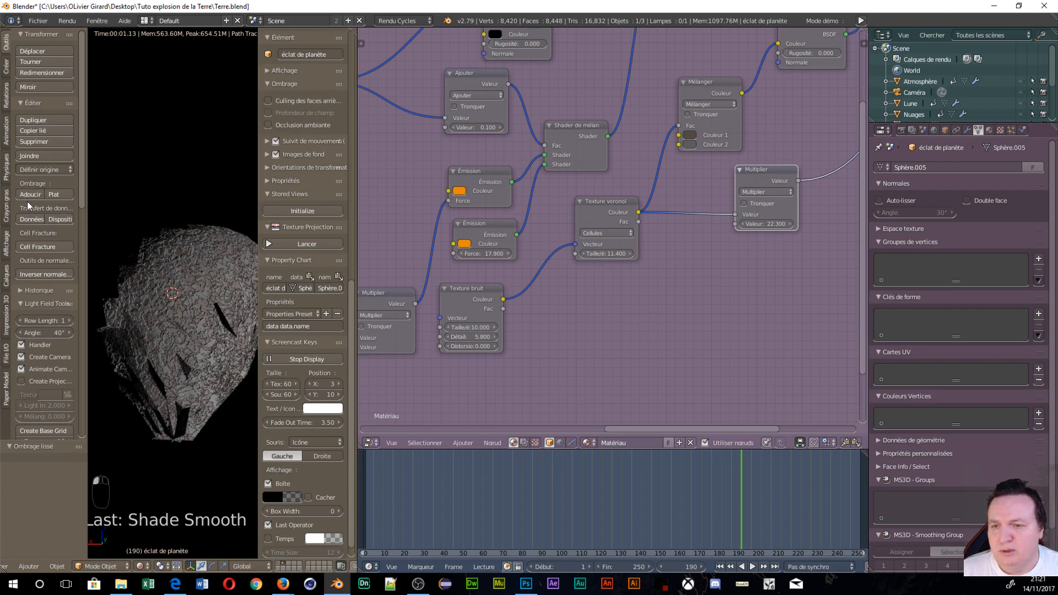
{"action": "scroll", "coordinate": [206, 356], "scroll_direction": "up", "scroll_amount": 3}
{"action": "scroll", "coordinate": [190, 360], "scroll_direction": "down", "scroll_amount": 1}
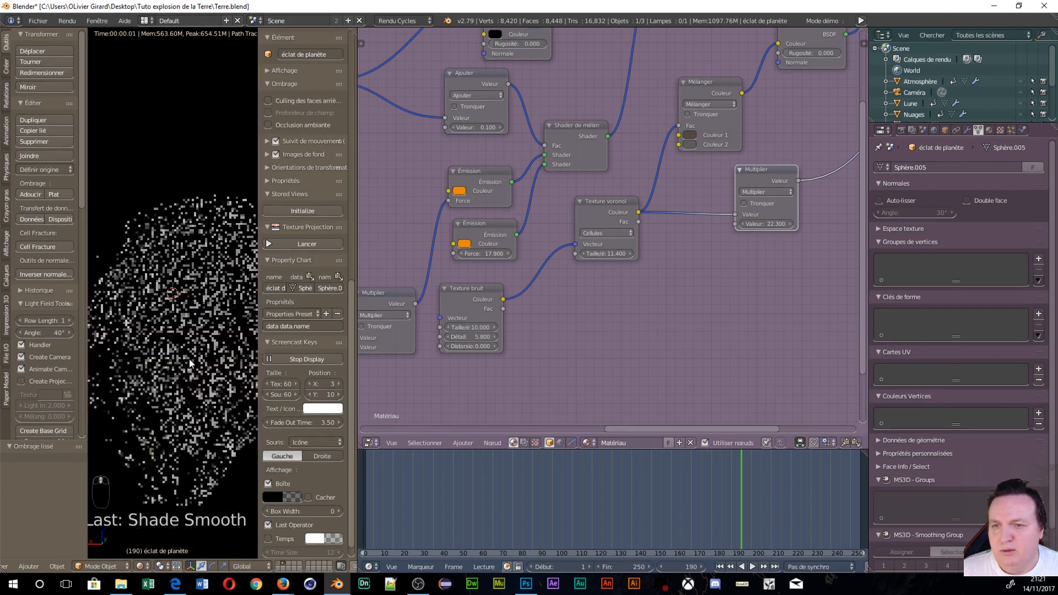
- Add a Subdivision de surface modifier to the planet fragment
{"action": "right_click", "coordinate": [168, 287]}
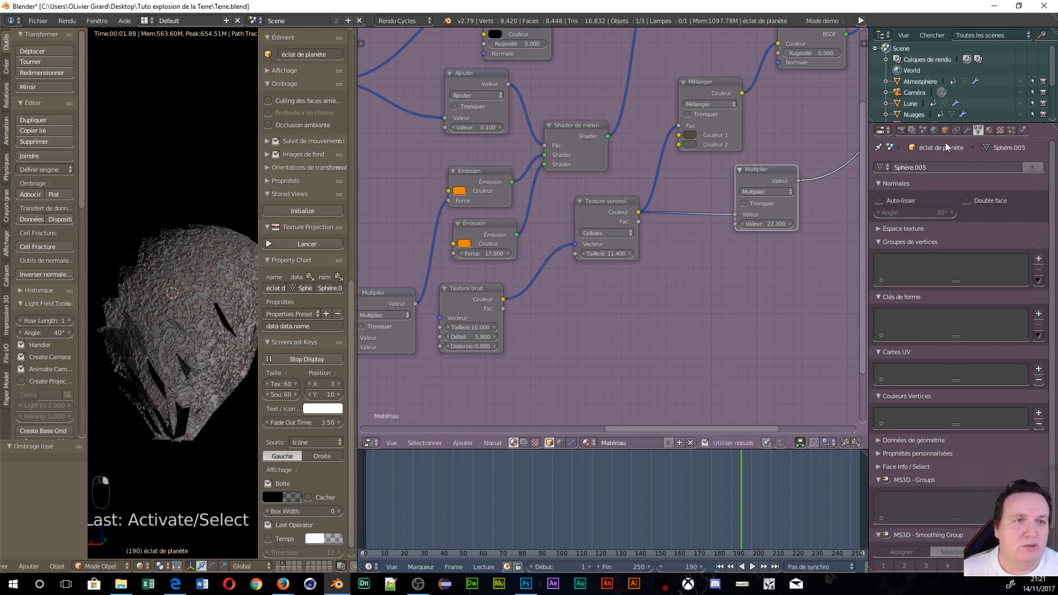
{"action": "left_click", "coordinate": [964, 132]}
{"action": "left_click", "coordinate": [950, 168]}
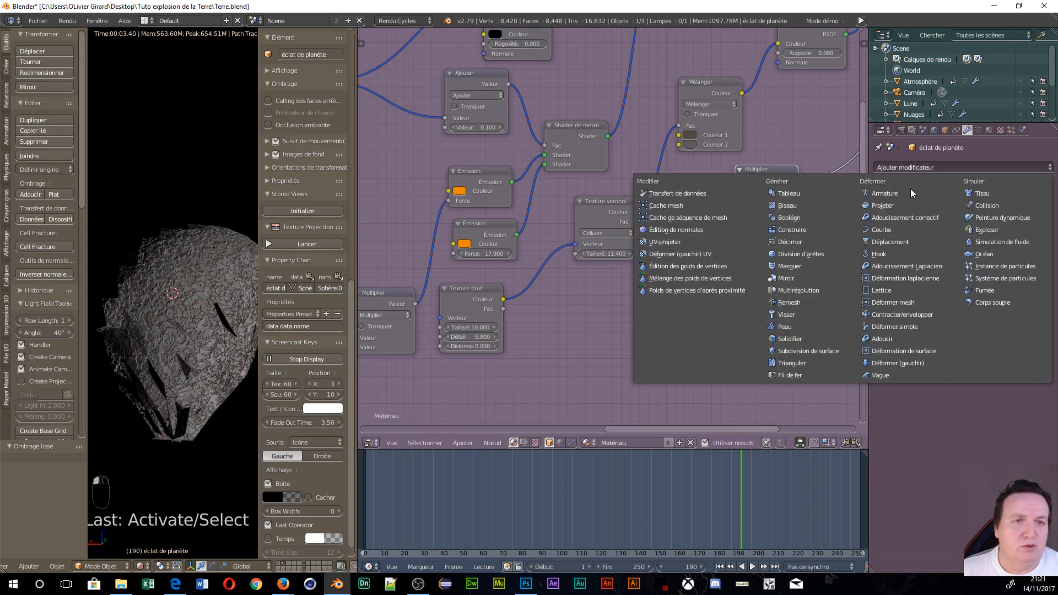
{"action": "left_click", "coordinate": [797, 351]}
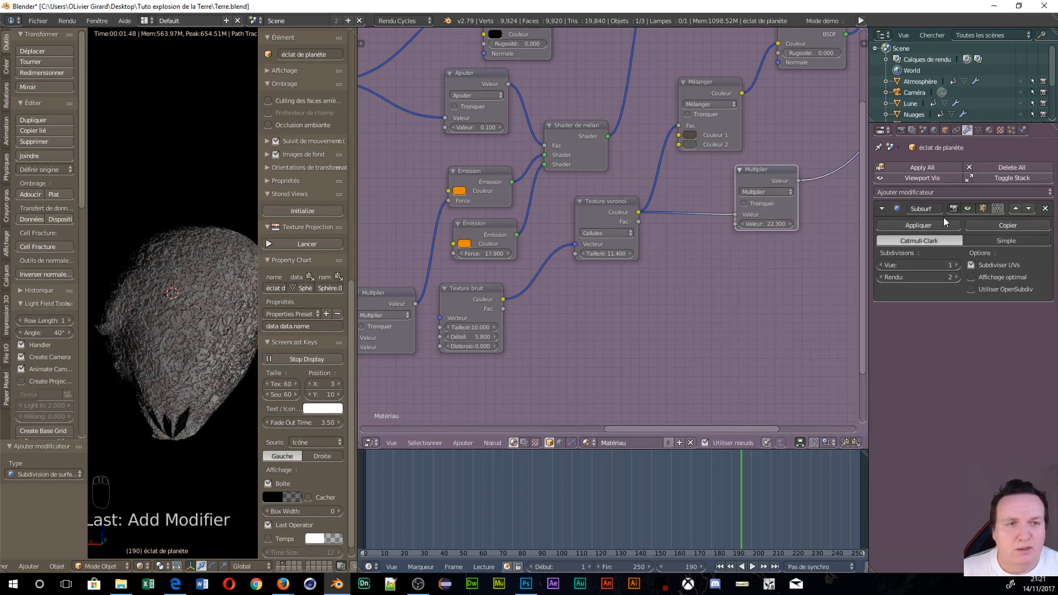
- Set the Subsurf modifier's Vue subdivisions to 2, apply the modifier and check the planet fragment's rendered relief
{"action": "left_click", "coordinate": [956, 265]}
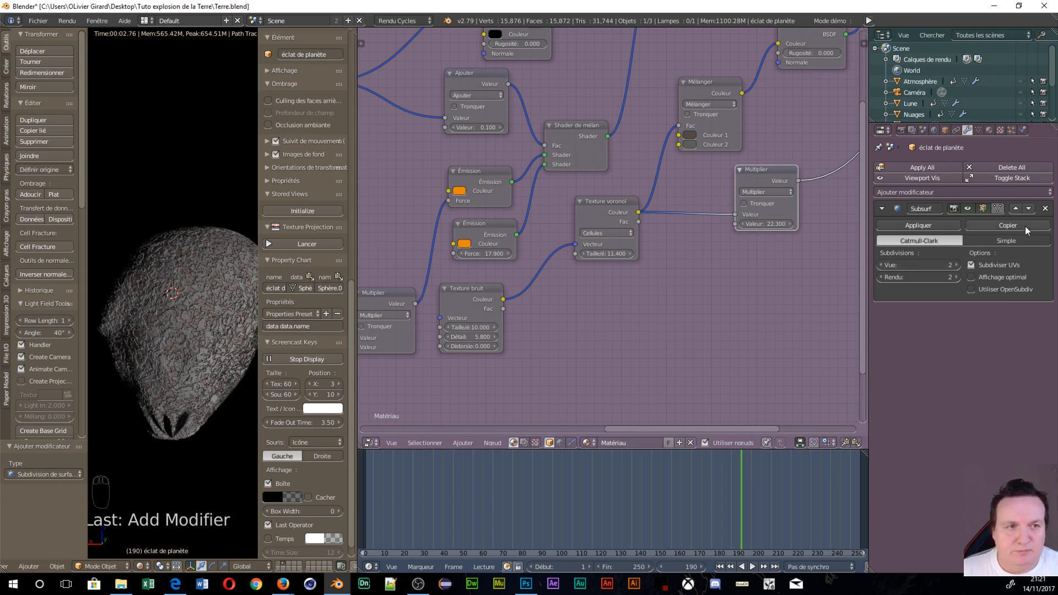
{"action": "left_click", "coordinate": [916, 226]}
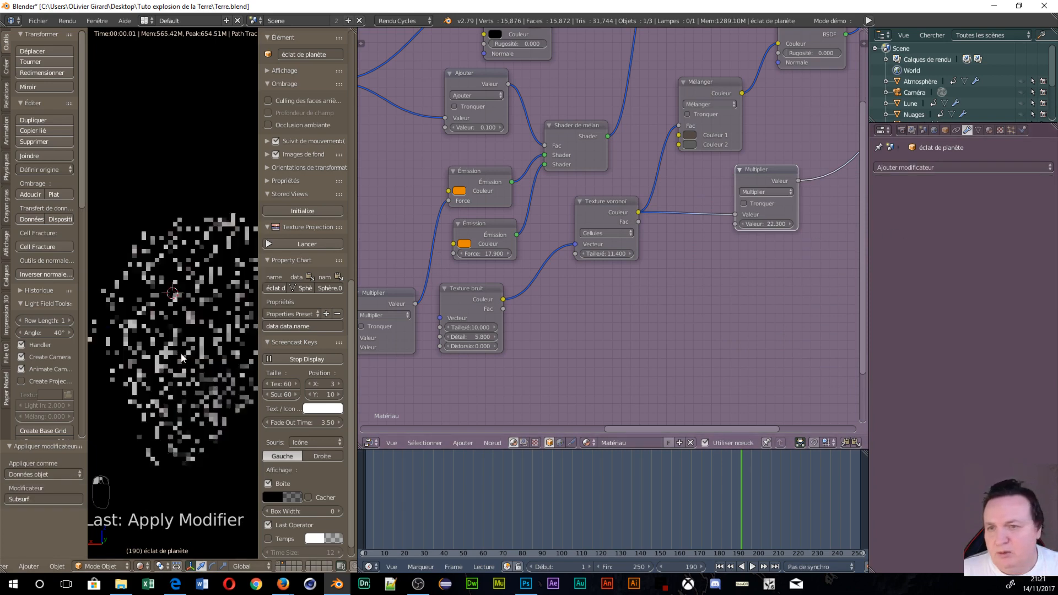
{"action": "scroll", "coordinate": [187, 345], "scroll_direction": "up", "scroll_amount": 3}
{"action": "scroll", "coordinate": [228, 206], "scroll_direction": "down", "scroll_amount": 5}
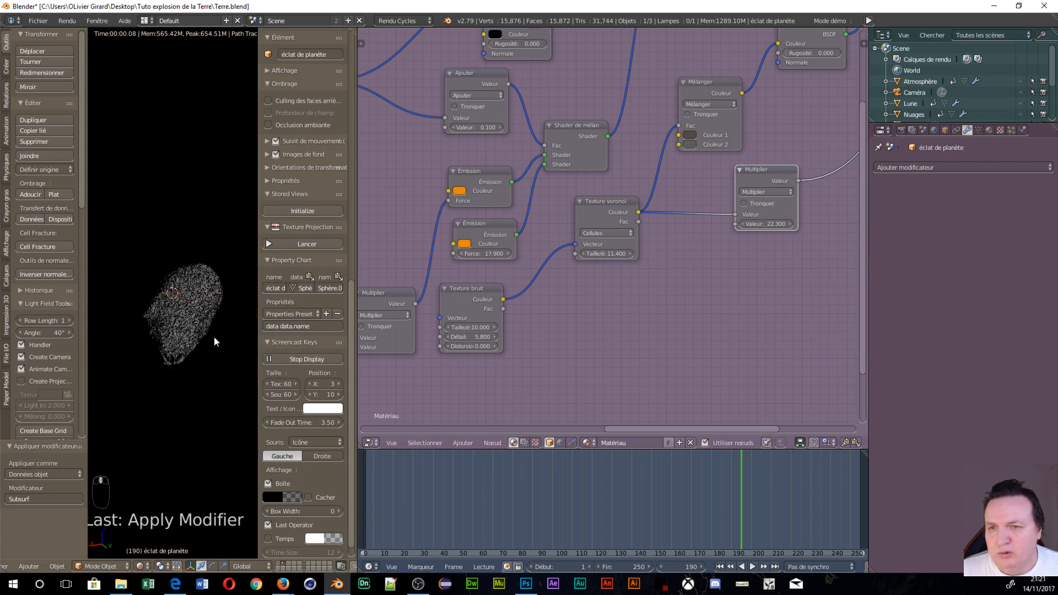
{"action": "middle_click_drag", "start_coordinate": [216, 396], "coordinate": [163, 340]}
{"action": "scroll", "coordinate": [197, 335], "scroll_direction": "up", "scroll_amount": 3}
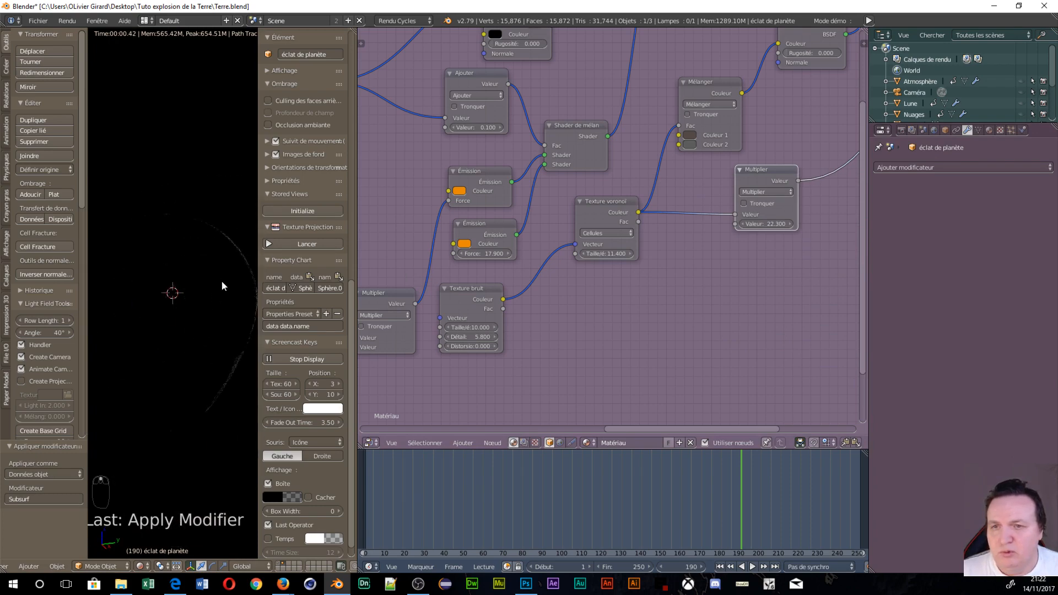
{"action": "middle_click_drag", "start_coordinate": [221, 280], "coordinate": [244, 322]}
{"action": "scroll", "coordinate": [740, 303], "scroll_direction": "down", "scroll_amount": 4}
- Try a slightly lower Fac on the final Shader de mélange node and restore it to 1.000
{"action": "middle_click_drag", "start_coordinate": [762, 106], "coordinate": [517, 277]}
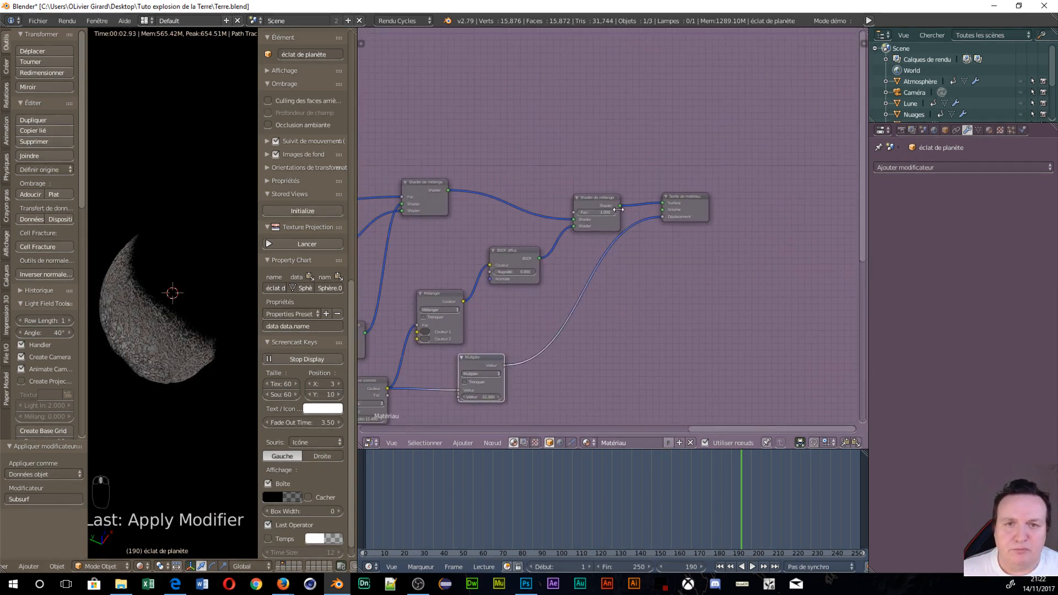
{"action": "mouse_move", "coordinate": [613, 213]}
{"action": "left_mouse_down"}
{"action": "mouse_move", "coordinate": [576, 213]}
{"action": "mouse_move", "coordinate": [614, 218]}
{"action": "left_mouse_up"}
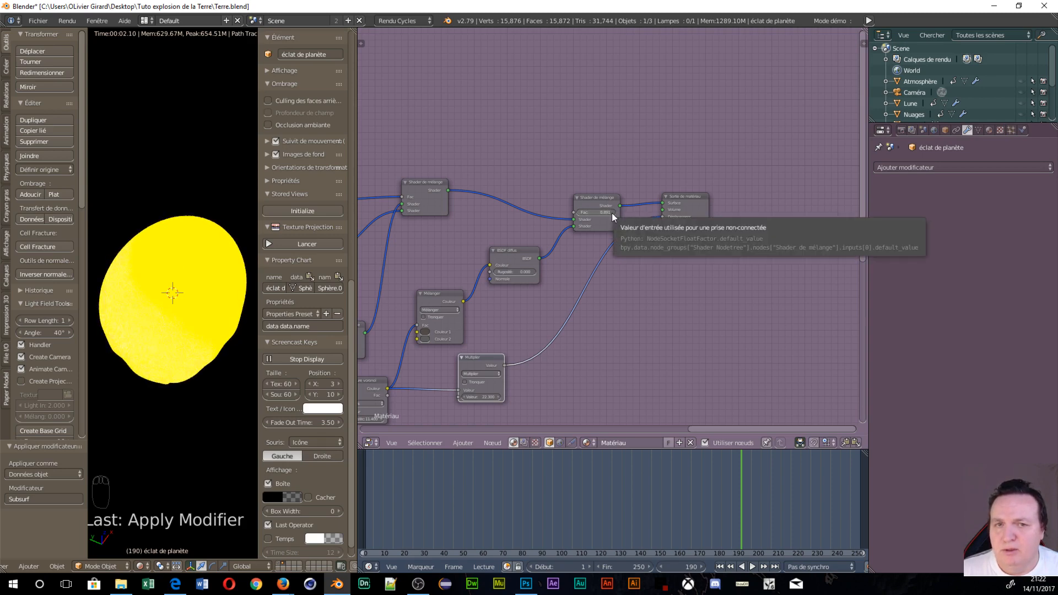
{"action": "mouse_move", "coordinate": [605, 213]}
{"action": "left_mouse_down"}
{"action": "mouse_move", "coordinate": [616, 213]}
{"action": "mouse_move", "coordinate": [605, 213]}
{"action": "left_mouse_up"}
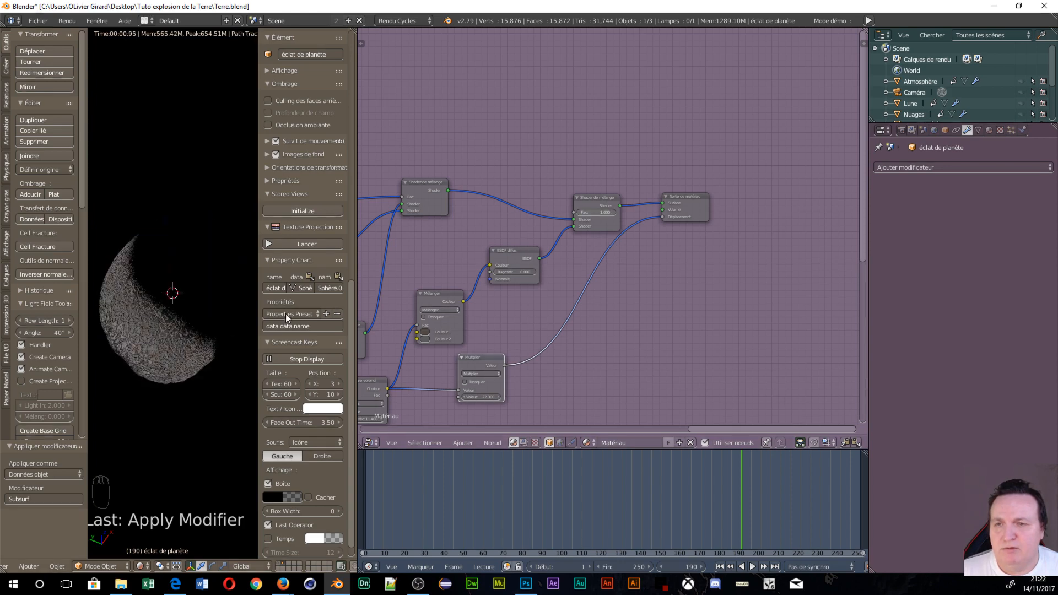
- Reposition the BSDF diffus and Mélanger nodes to space out the rock part of the material
{"action": "scroll", "coordinate": [610, 292], "scroll_direction": "up", "scroll_amount": 3}
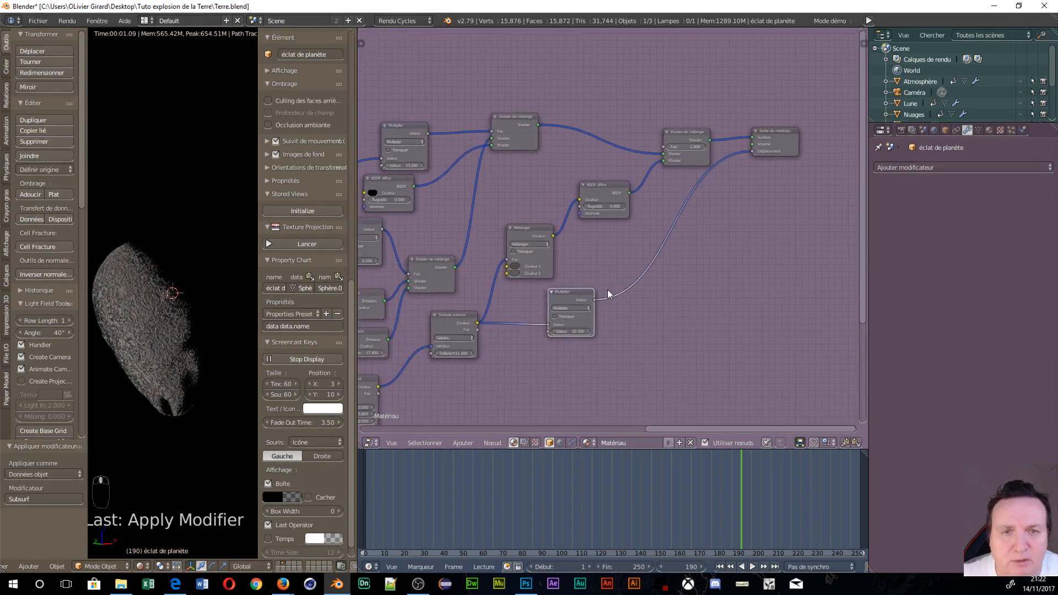
{"action": "left_click_drag", "start_coordinate": [599, 172], "coordinate": [619, 182]}
{"action": "left_click_drag", "start_coordinate": [499, 228], "coordinate": [486, 216]}
{"action": "scroll", "coordinate": [568, 278], "scroll_direction": "up", "scroll_amount": 2}
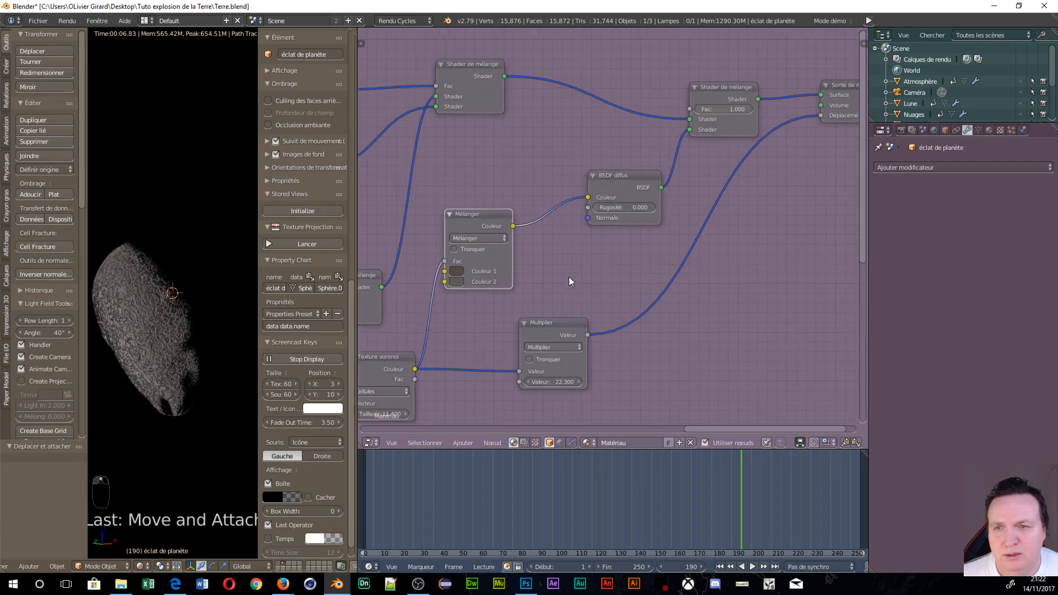
{"action": "scroll", "coordinate": [434, 306], "scroll_direction": "up", "scroll_amount": 1}
{"action": "middle_click_drag", "start_coordinate": [435, 306], "coordinate": [515, 241]}
{"action": "middle_click_drag", "start_coordinate": [558, 381], "coordinate": [524, 346]}
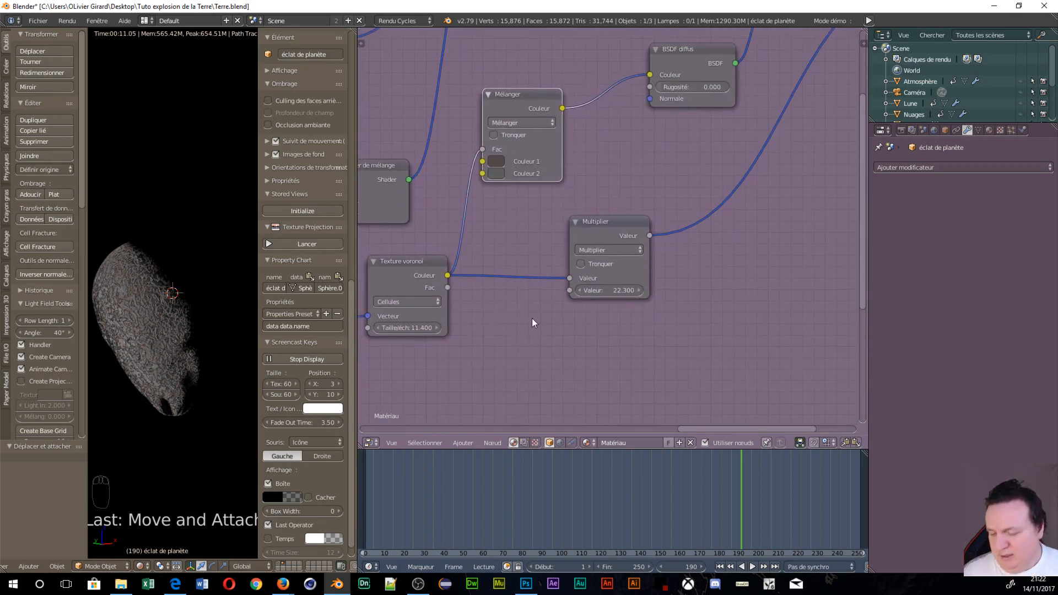
{"action": "scroll", "coordinate": [533, 320], "scroll_direction": "down", "scroll_amount": 4}
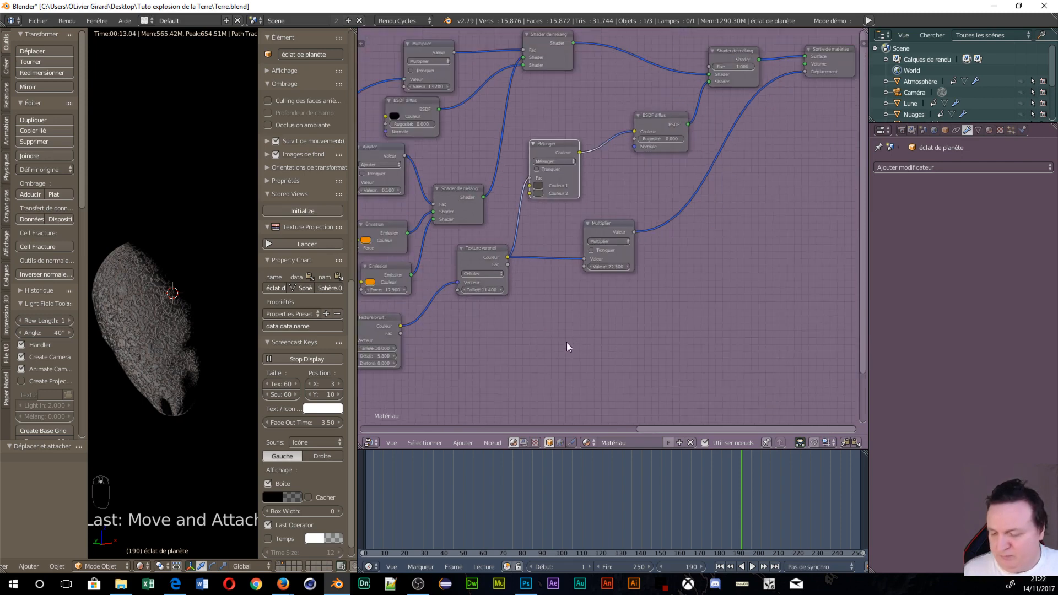
- Add a Bump node, linking Texture voronoi's Couleur to its Hauteur and its output to the BSDF diffus Normale, and inspect the render
{"action": "key", "text": "shift+a"}
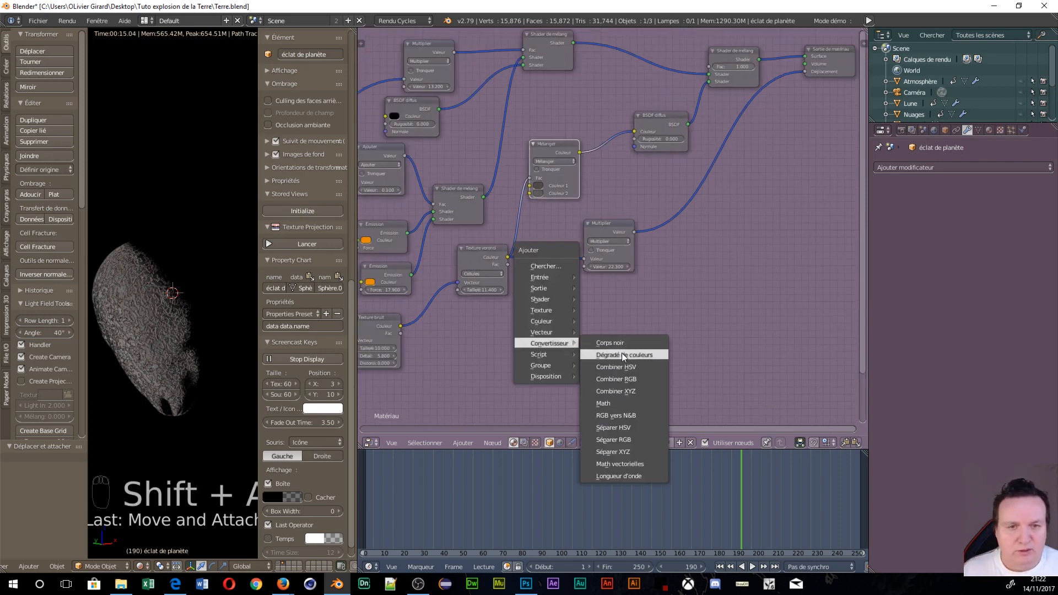
{"action": "mouse_move", "coordinate": [545, 332]}
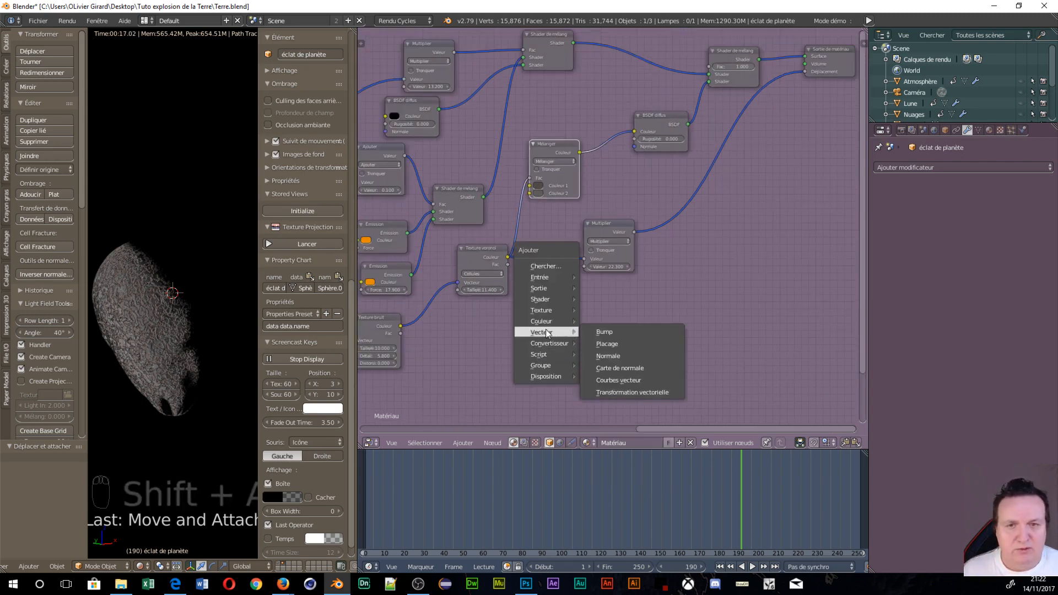
{"action": "left_click", "coordinate": [606, 334]}
{"action": "left_click", "coordinate": [541, 306]}
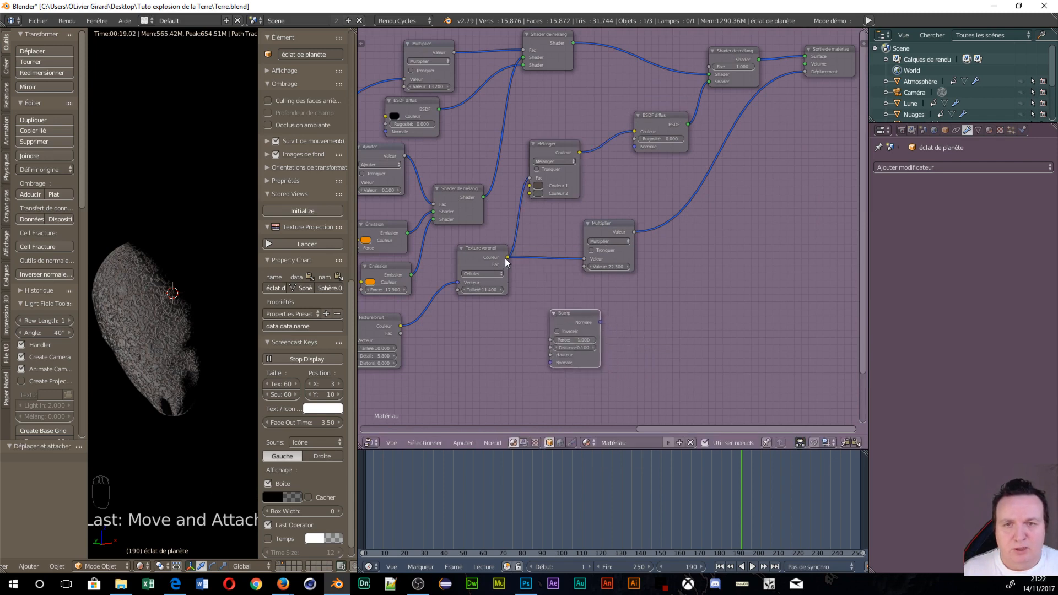
{"action": "left_click_drag", "start_coordinate": [506, 259], "coordinate": [530, 298]}
{"action": "left_click_drag", "start_coordinate": [542, 352], "coordinate": [550, 355]}
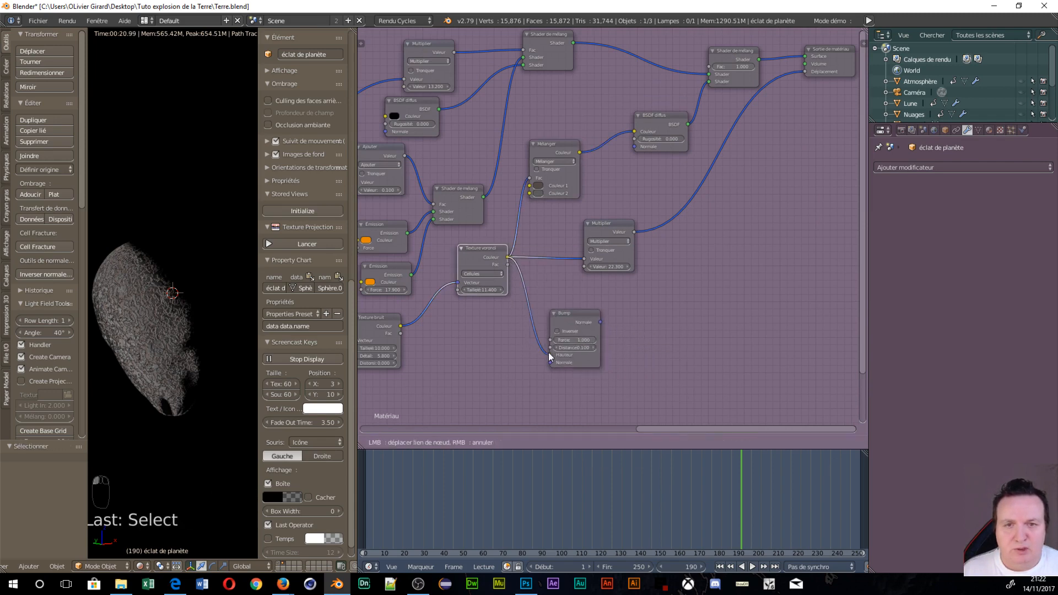
{"action": "left_click_drag", "start_coordinate": [600, 323], "coordinate": [634, 146]}
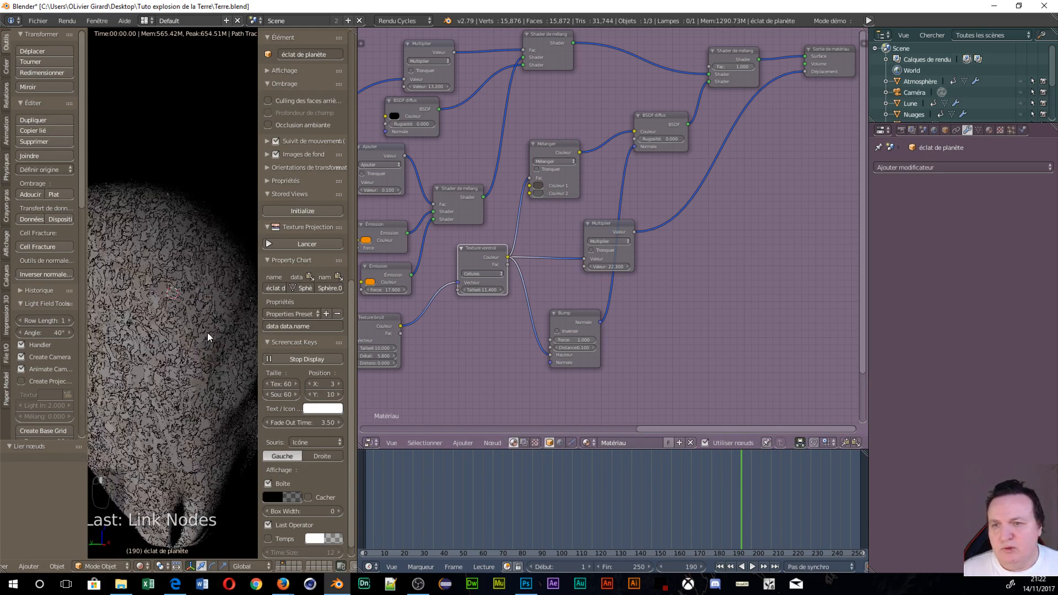
{"action": "scroll", "coordinate": [114, 336], "scroll_direction": "up", "scroll_amount": 5}
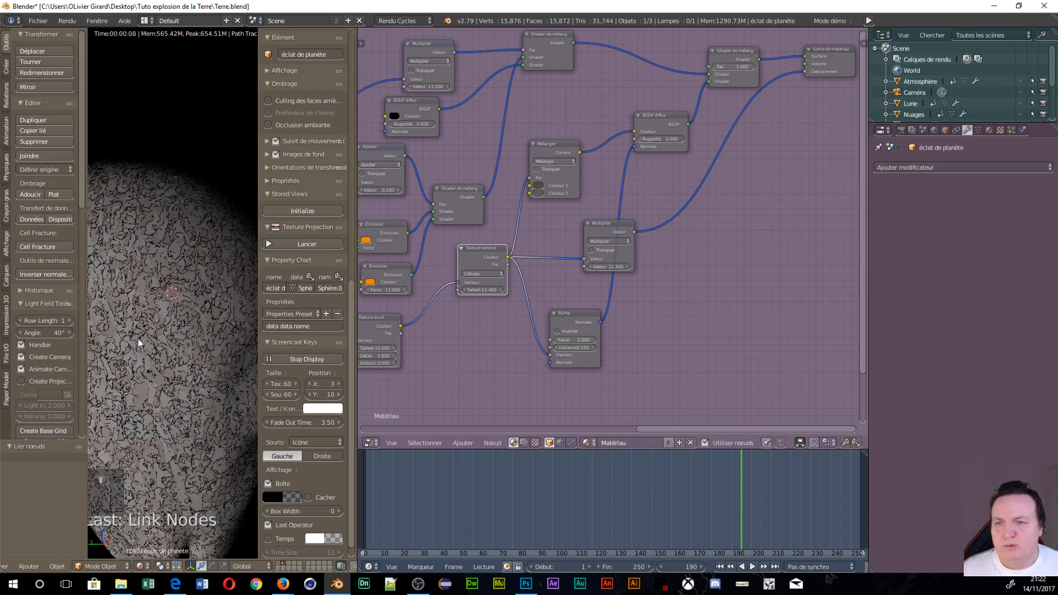
{"action": "scroll", "coordinate": [146, 320], "scroll_direction": "down", "scroll_amount": 6}
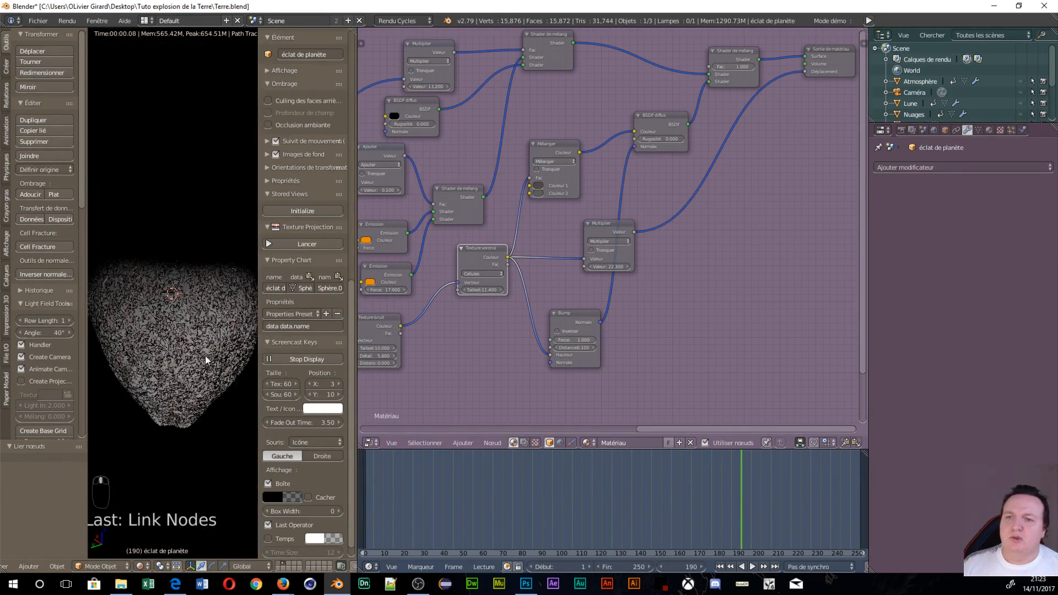
{"action": "scroll", "coordinate": [703, 209], "scroll_direction": "up", "scroll_amount": 1}
- Try a Fac of 0.973 on the final Shader de mélange node and return it to 1.000
{"action": "scroll", "coordinate": [715, 197], "scroll_direction": "up", "scroll_amount": 2}
{"action": "middle_click_drag", "start_coordinate": [717, 189], "coordinate": [689, 314]}
{"action": "mouse_move", "coordinate": [739, 161]}
{"action": "left_mouse_down"}
{"action": "mouse_move", "coordinate": [723, 162]}
{"action": "mouse_move", "coordinate": [739, 155]}
{"action": "left_mouse_up"}
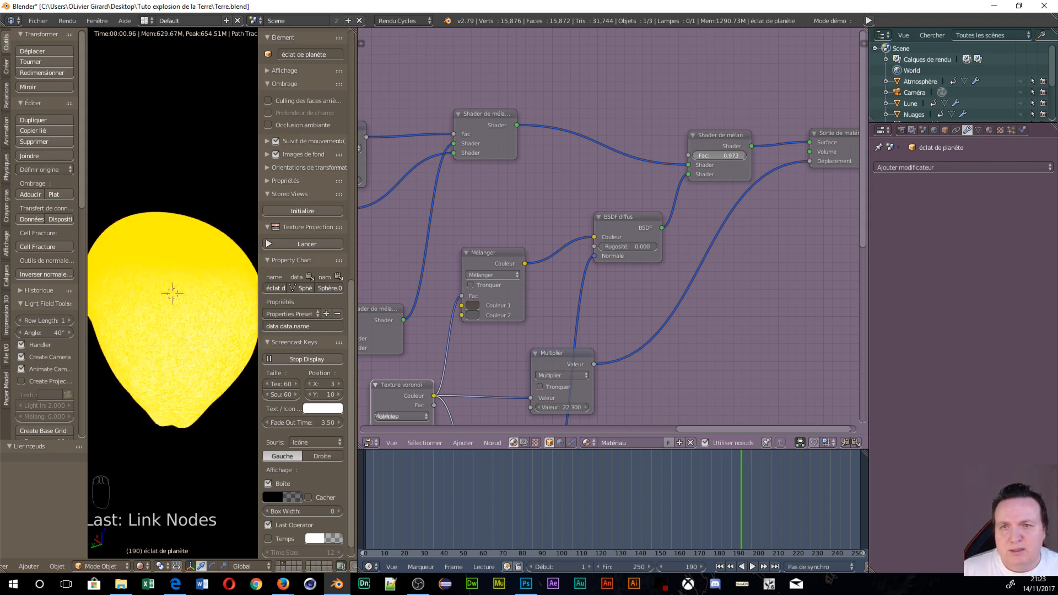
{"action": "left_click_drag", "start_coordinate": [737, 156], "coordinate": [742, 157]}
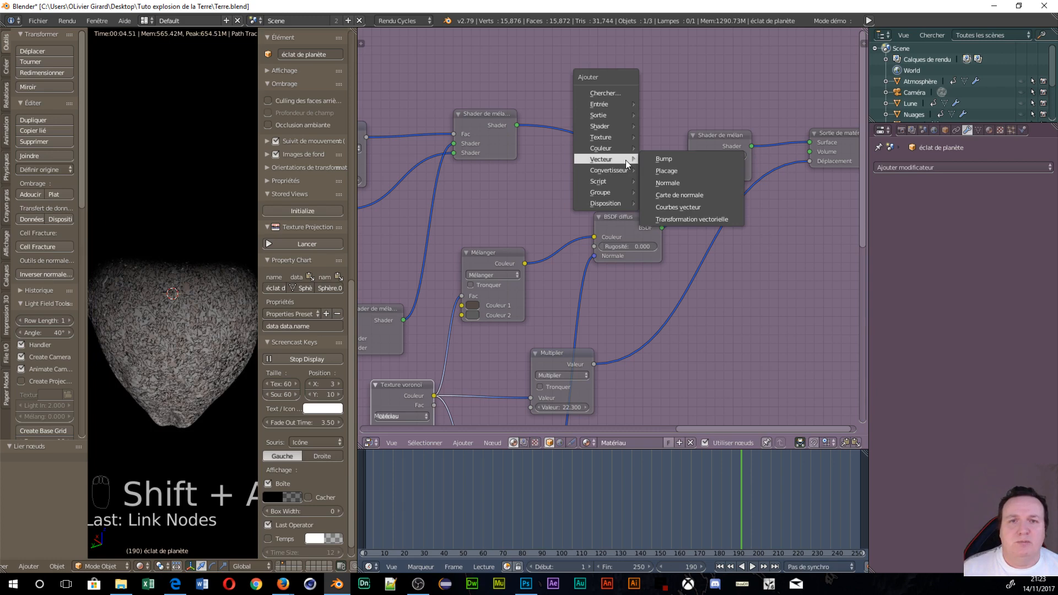
- Try a Math node set to Multiplier with value 1.200 between the two Shader de mélange nodes and vary the final Fac
{"action": "mouse_move", "coordinate": [622, 171]}
{"action": "left_click", "coordinate": [666, 229]}
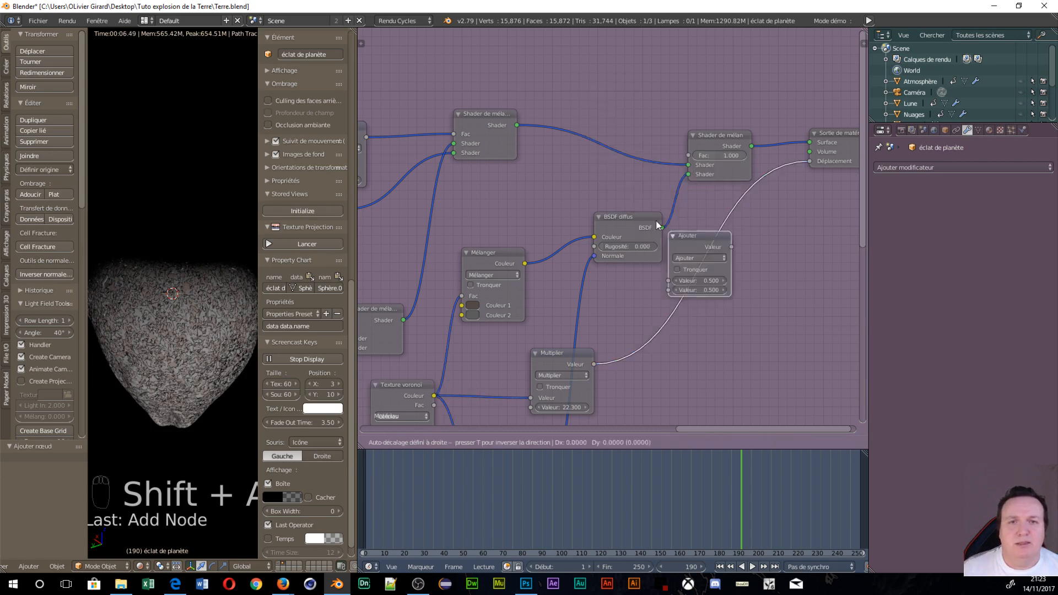
{"action": "left_click", "coordinate": [588, 111]}
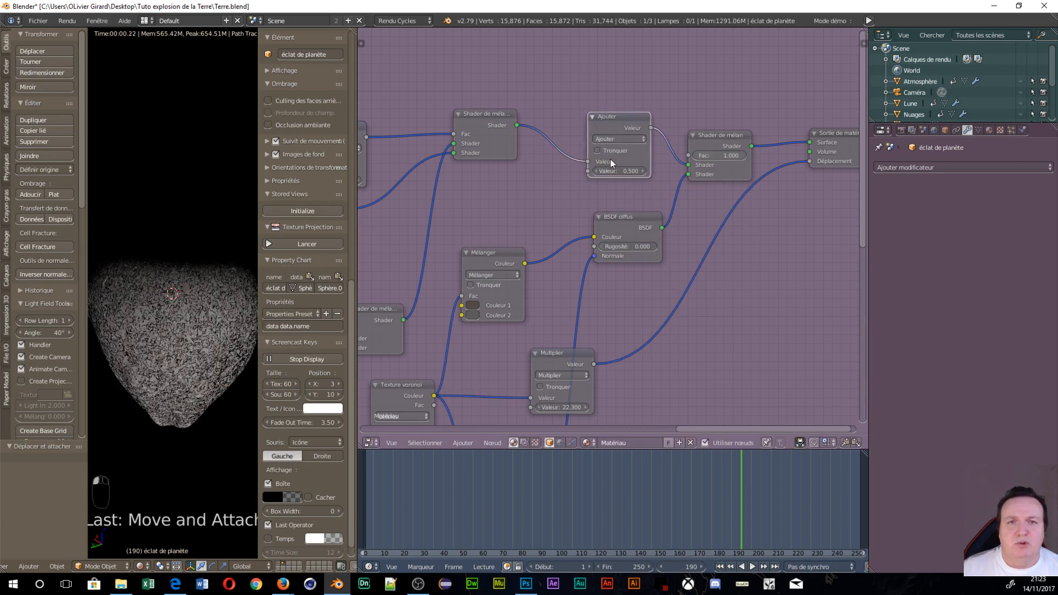
{"action": "left_click", "coordinate": [621, 138]}
{"action": "left_click", "coordinate": [618, 170]}
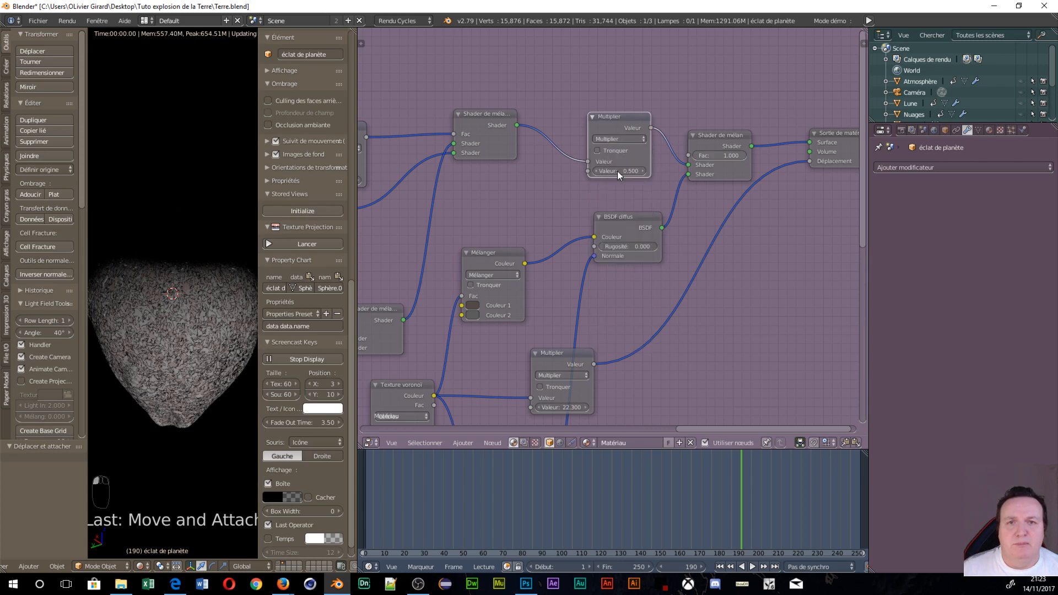
{"action": "left_click_drag", "start_coordinate": [726, 154], "coordinate": [609, 173]}
{"action": "left_click_drag", "start_coordinate": [705, 157], "coordinate": [746, 156]}
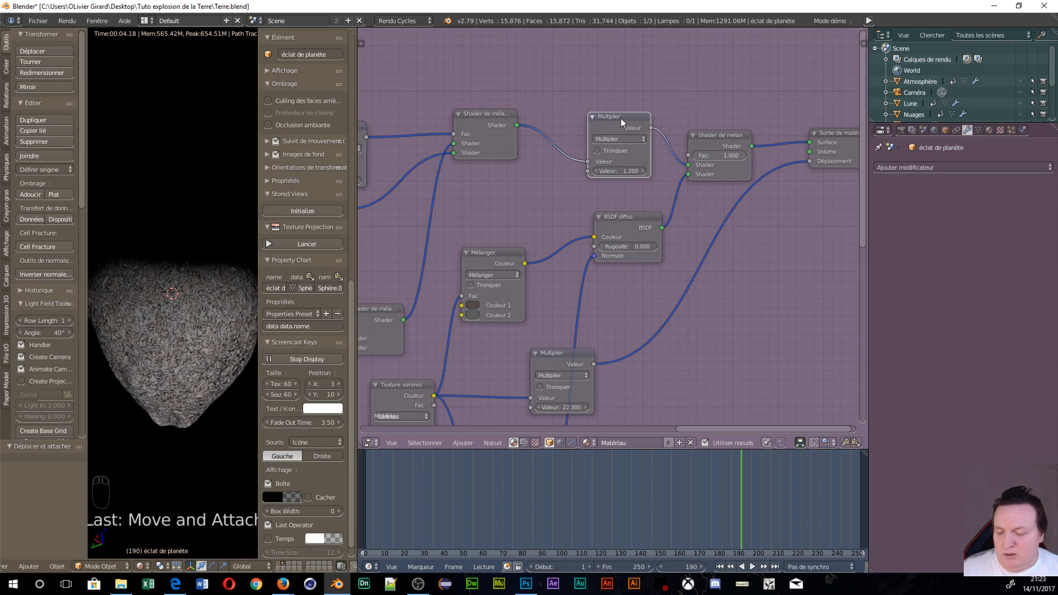
- Delete the Multiplier node between the two shader mixes and relink the first mix directly to the final Shader de mélange
{"action": "key", "text": "ctrl+z"}
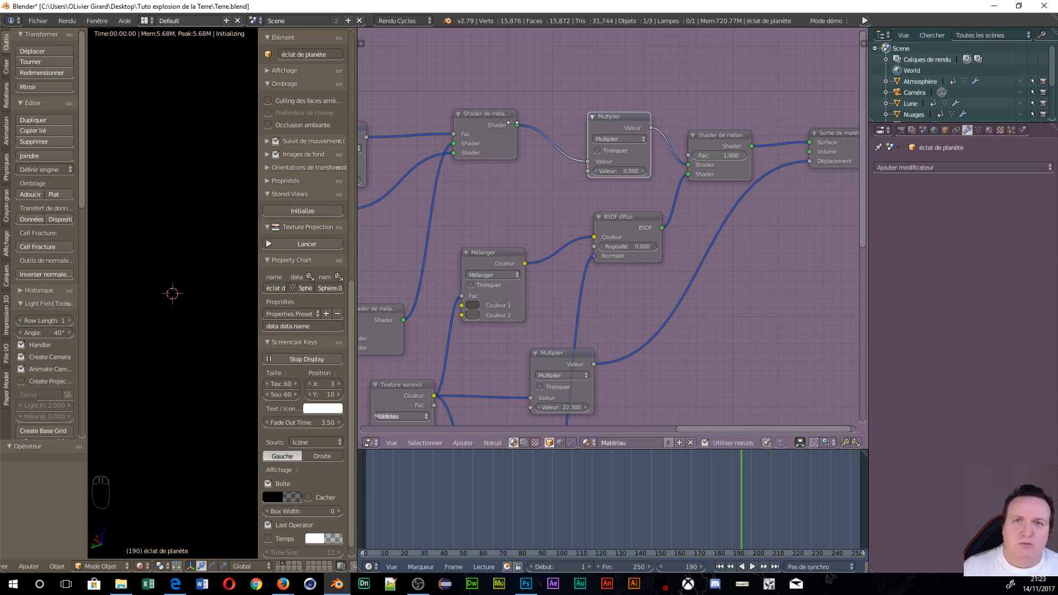
{"action": "key", "text": "Delete"}
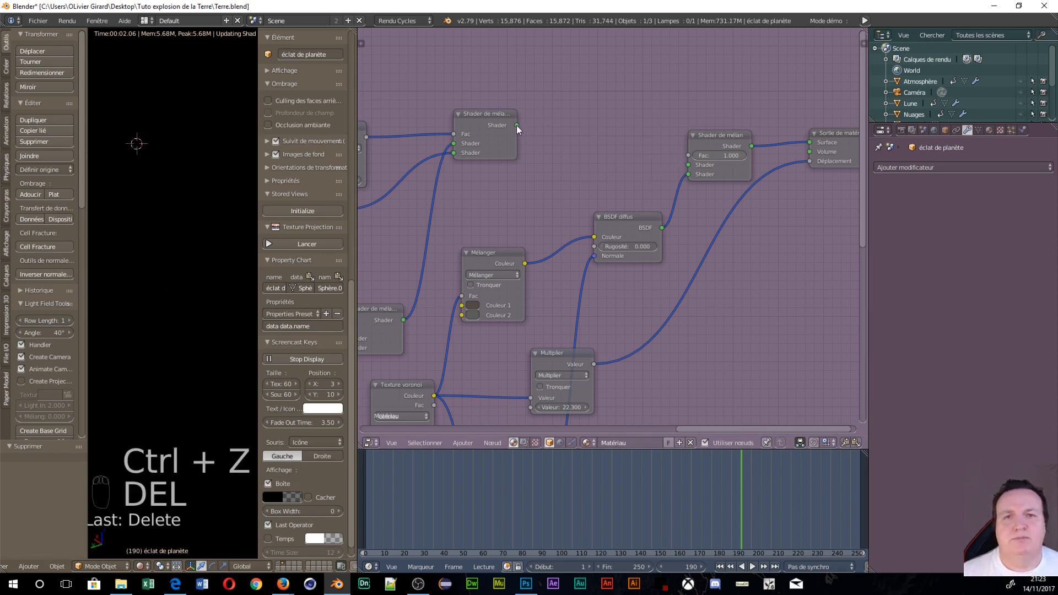
{"action": "left_click_drag", "start_coordinate": [517, 125], "coordinate": [689, 165]}
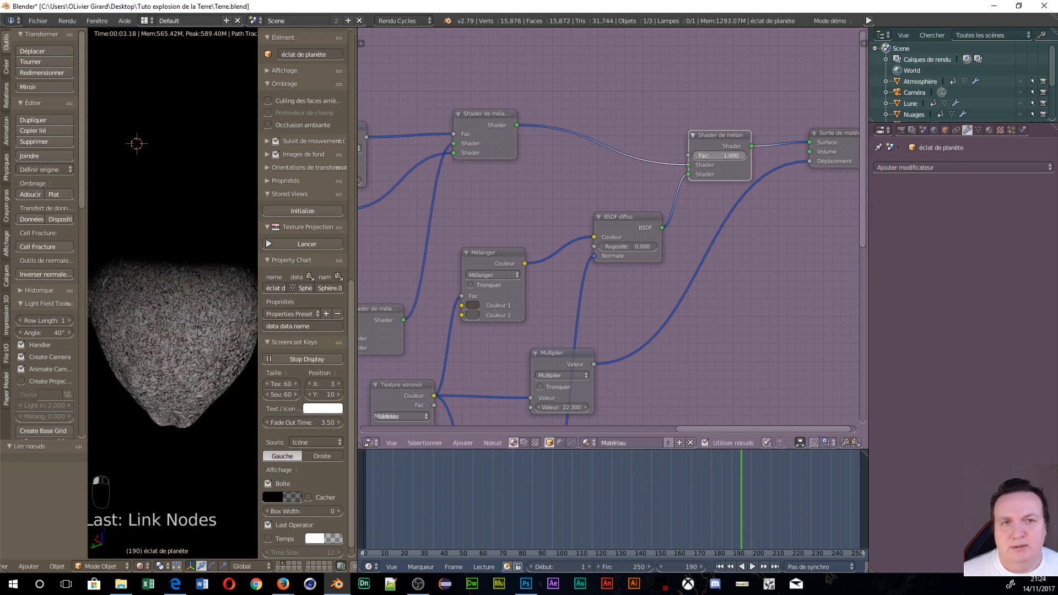
- Try Fac values of 0.945 and 0.981 on the final Shader de mélange, restore 1.000 and reposition the node
{"action": "left_click_drag", "start_coordinate": [727, 155], "coordinate": [722, 156]}
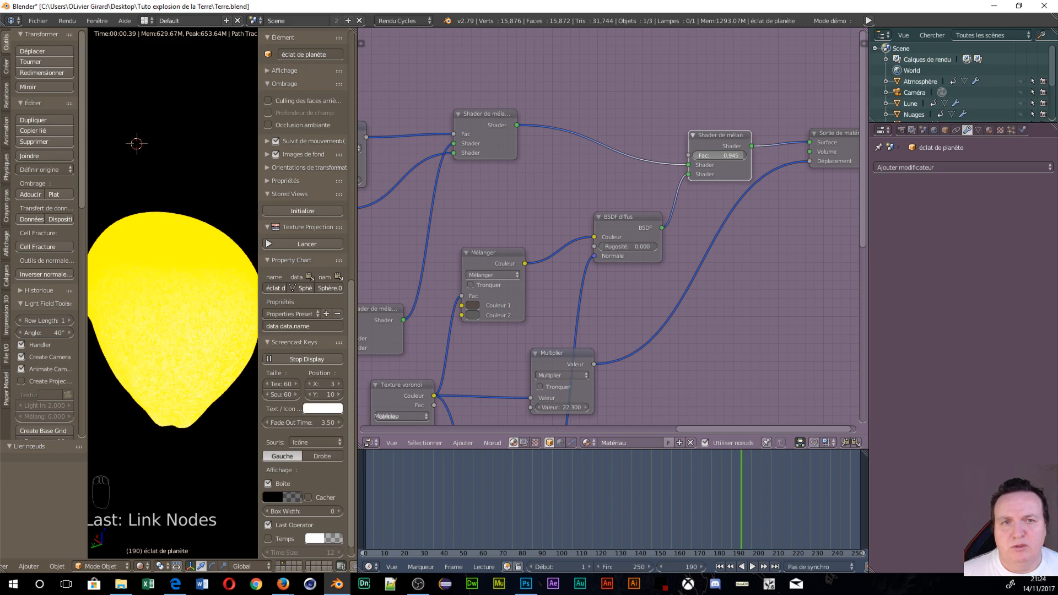
{"action": "left_click_drag", "start_coordinate": [724, 155], "coordinate": [732, 155]}
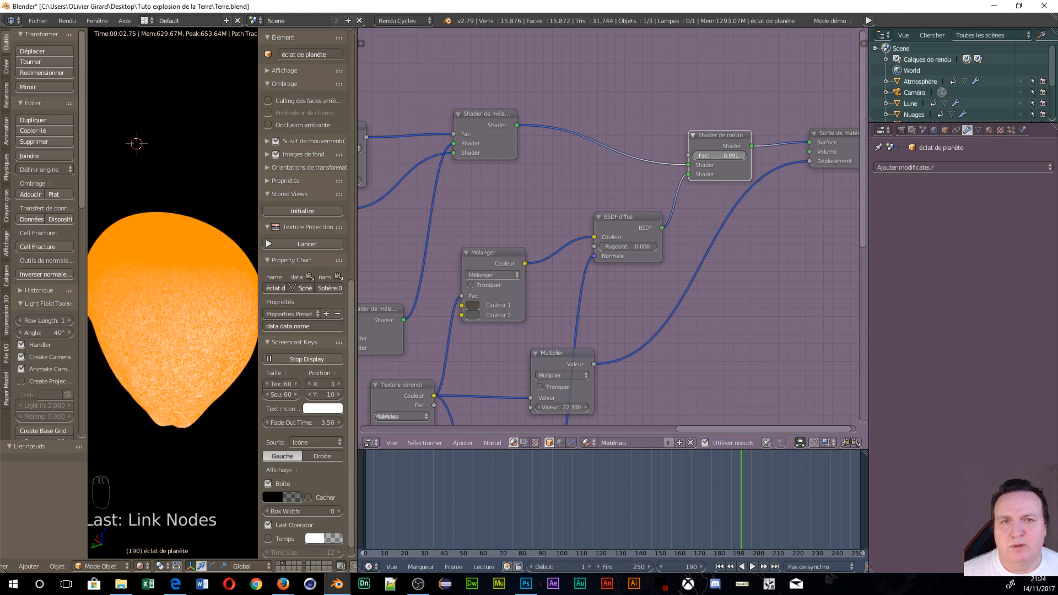
{"action": "left_click_drag", "start_coordinate": [732, 156], "coordinate": [705, 114]}
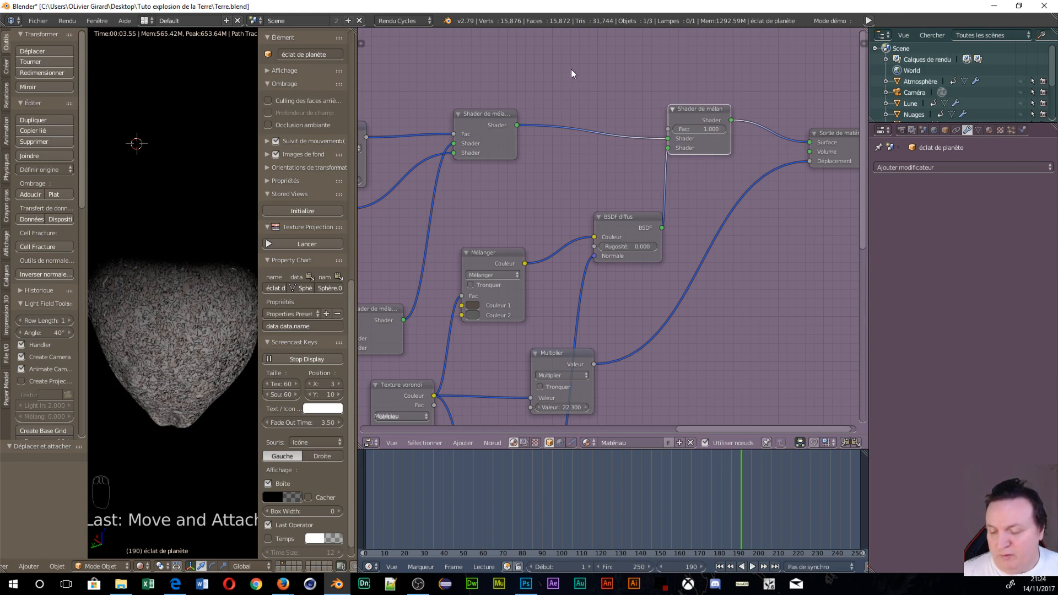
- Add a Valeur node set to 0.300, link it to the final Shader de mélange's Fac and place it above the shader nodes
{"action": "key", "text": "shift+a"}
{"action": "mouse_move", "coordinate": [549, 58]}
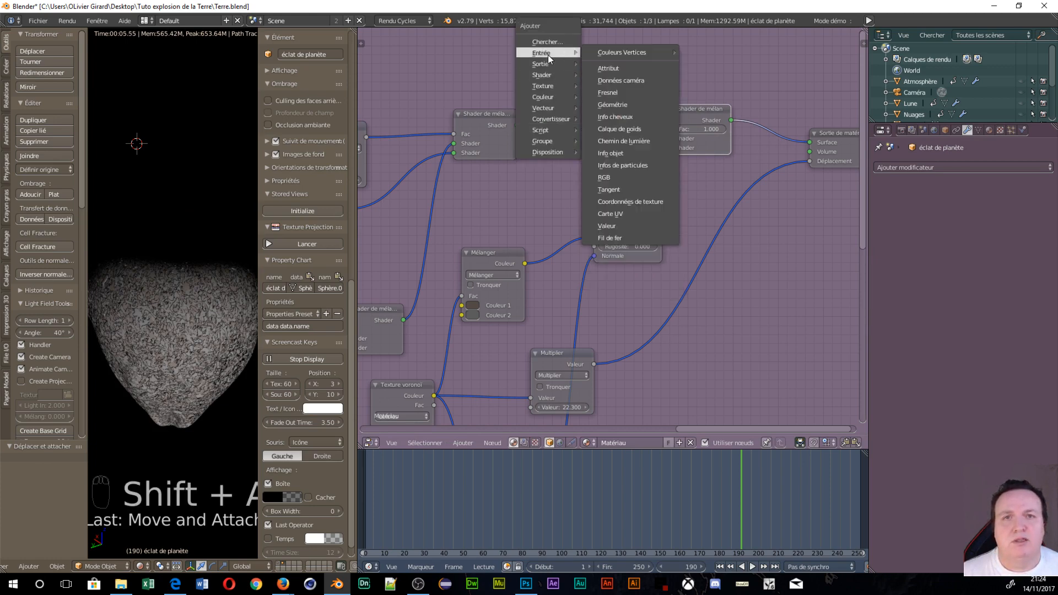
{"action": "left_click", "coordinate": [617, 226]}
{"action": "left_click", "coordinate": [516, 428]}
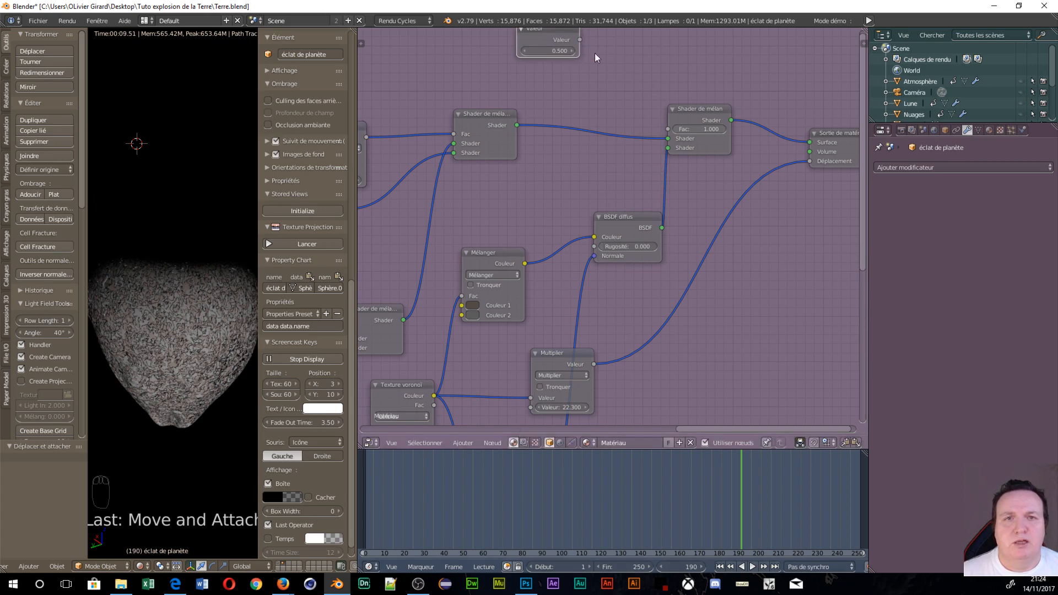
{"action": "left_click_drag", "start_coordinate": [579, 40], "coordinate": [668, 129]}
{"action": "middle_click_drag", "start_coordinate": [579, 124], "coordinate": [630, 271]}
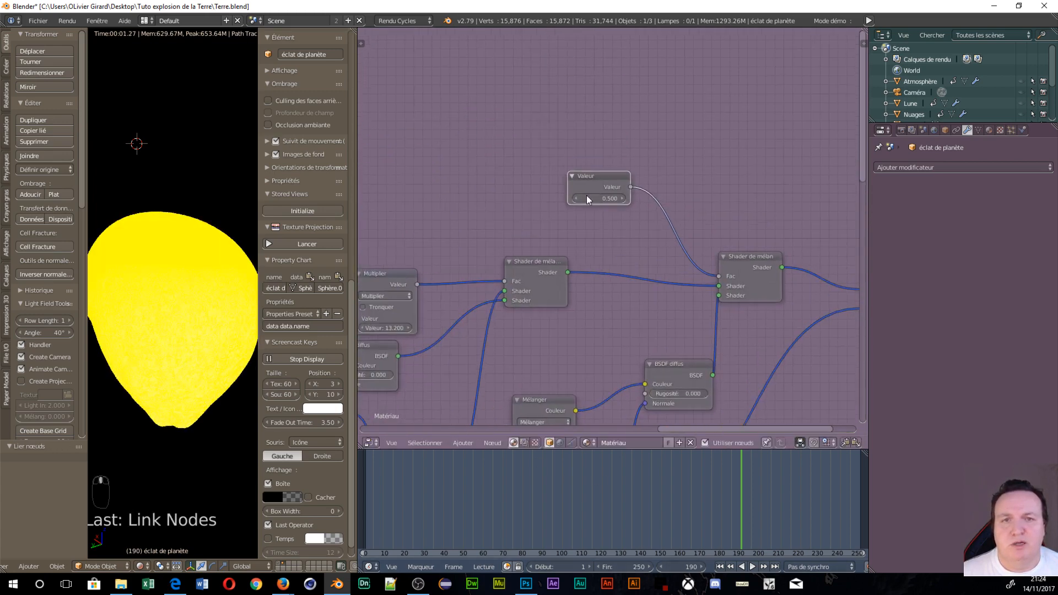
{"action": "left_click_drag", "start_coordinate": [601, 199], "coordinate": [495, 147]}
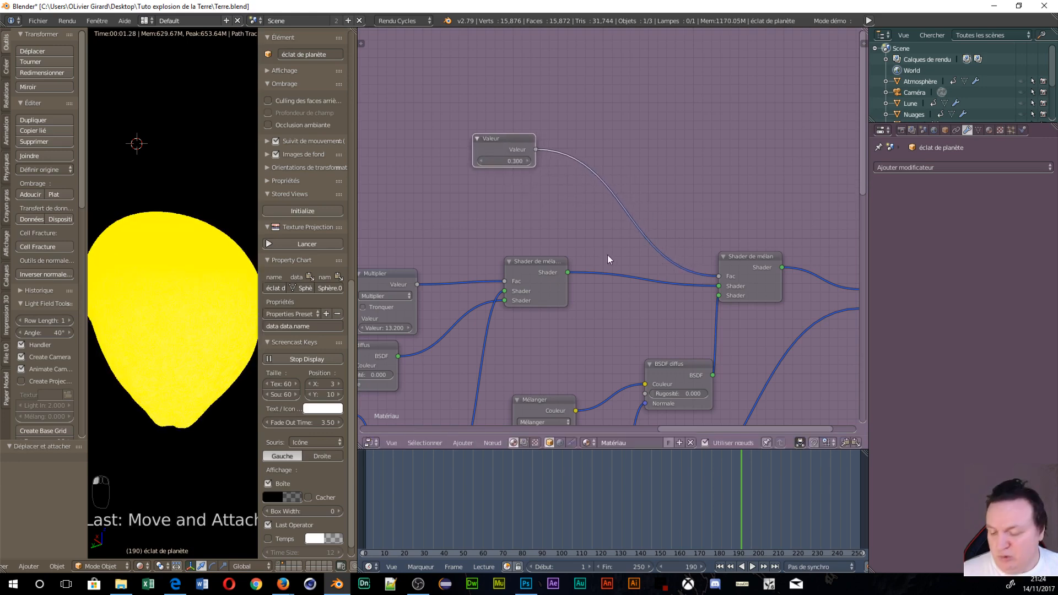
- Insert a Math node set to Multiplier between Valeur and the final Shader de mélange's Fac, set Valeur to 1.970 and move it further away
{"action": "key", "text": "shift+a"}
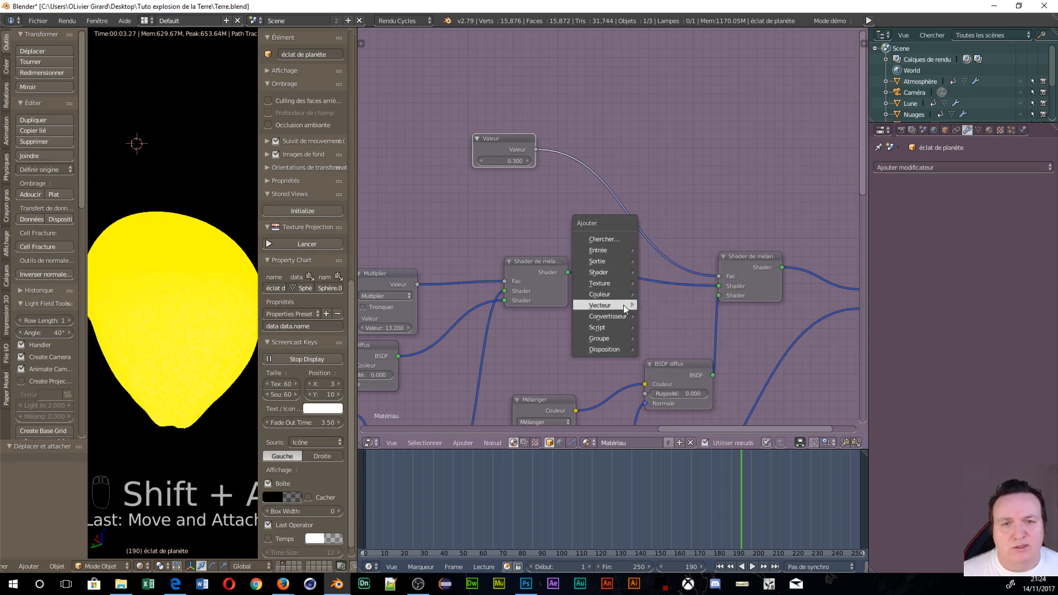
{"action": "mouse_move", "coordinate": [625, 316]}
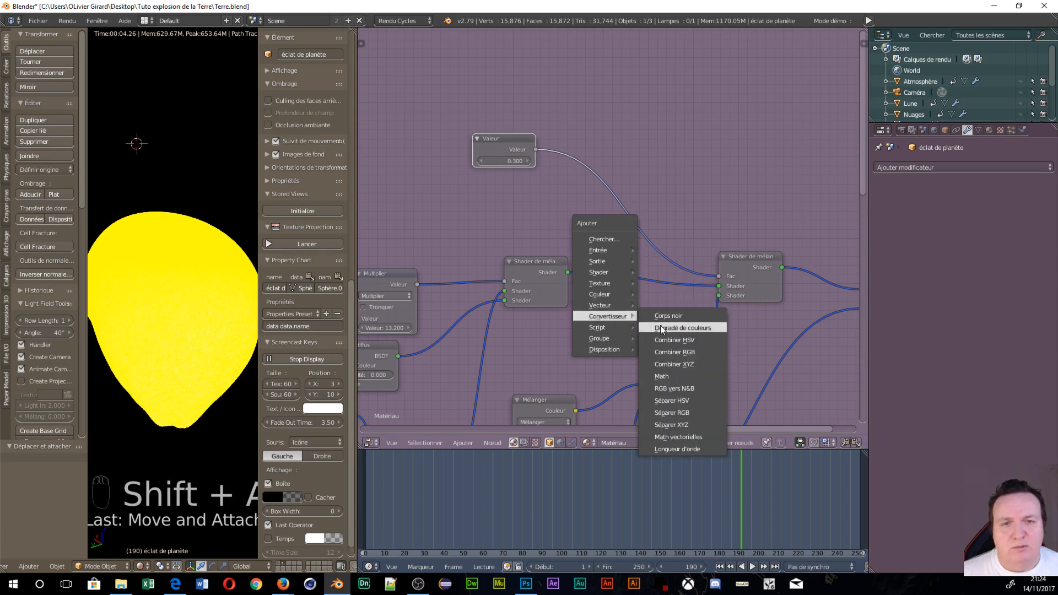
{"action": "left_click", "coordinate": [675, 373]}
{"action": "left_click", "coordinate": [601, 207]}
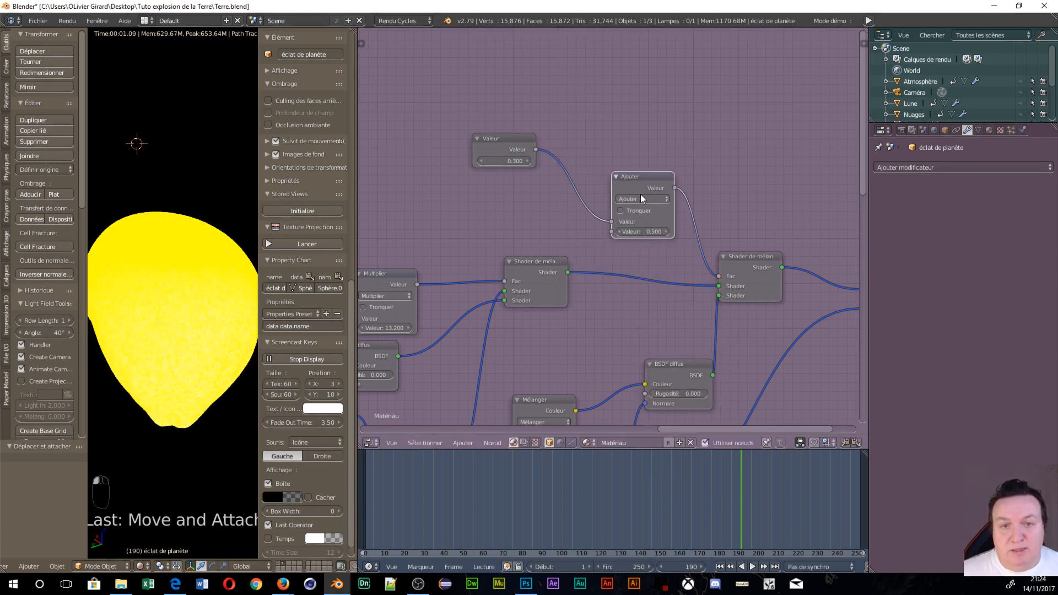
{"action": "left_click", "coordinate": [640, 198]}
{"action": "left_click", "coordinate": [644, 230]}
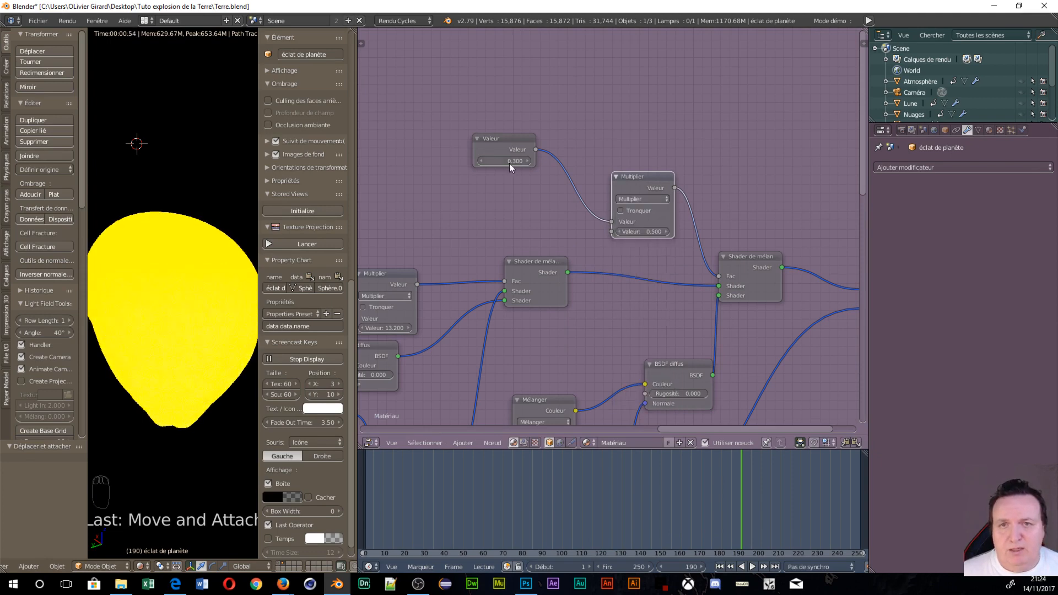
{"action": "left_click_drag", "start_coordinate": [504, 161], "coordinate": [383, 128]}
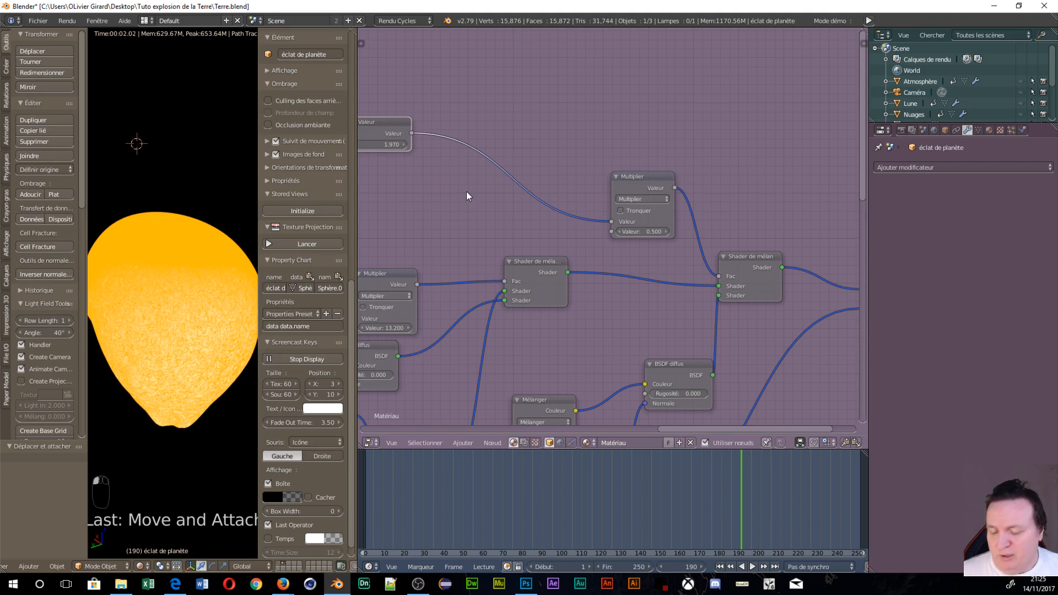
- Insert a Math node set to Soustraire between the Valeur and Multiplier nodes, with its second value at 1840
{"action": "key", "text": "shift+a"}
{"action": "mouse_move", "coordinate": [466, 193]}
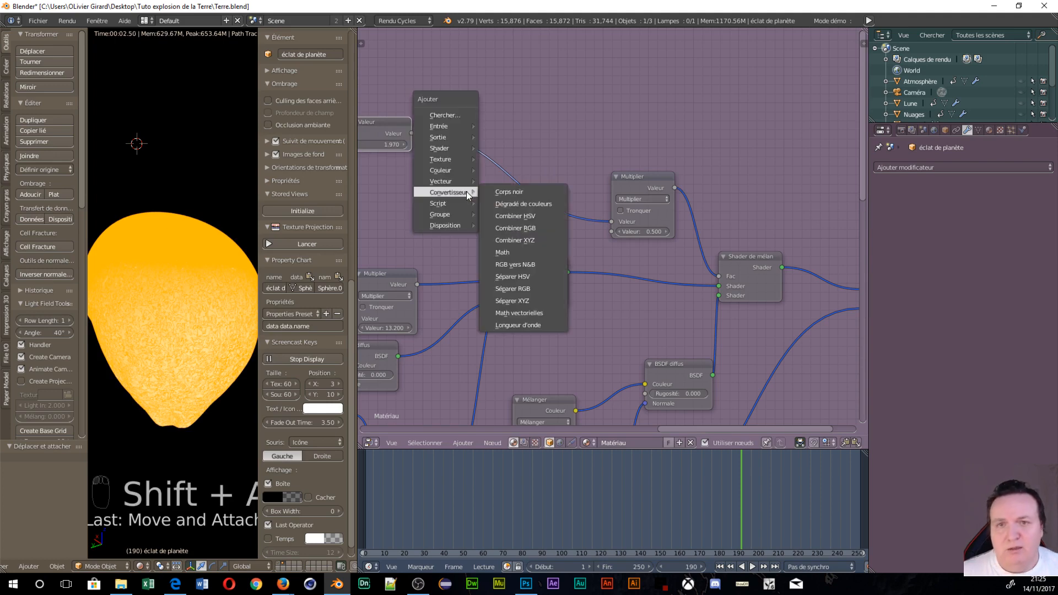
{"action": "left_click", "coordinate": [511, 250]}
{"action": "left_click", "coordinate": [489, 139]}
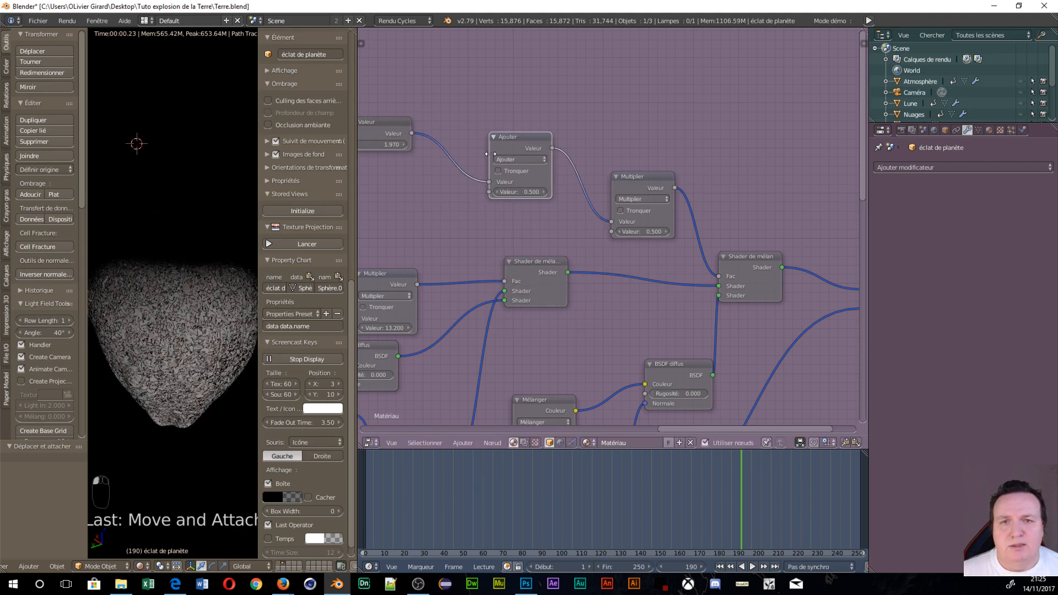
{"action": "left_click", "coordinate": [505, 160]}
{"action": "left_click", "coordinate": [512, 184]}
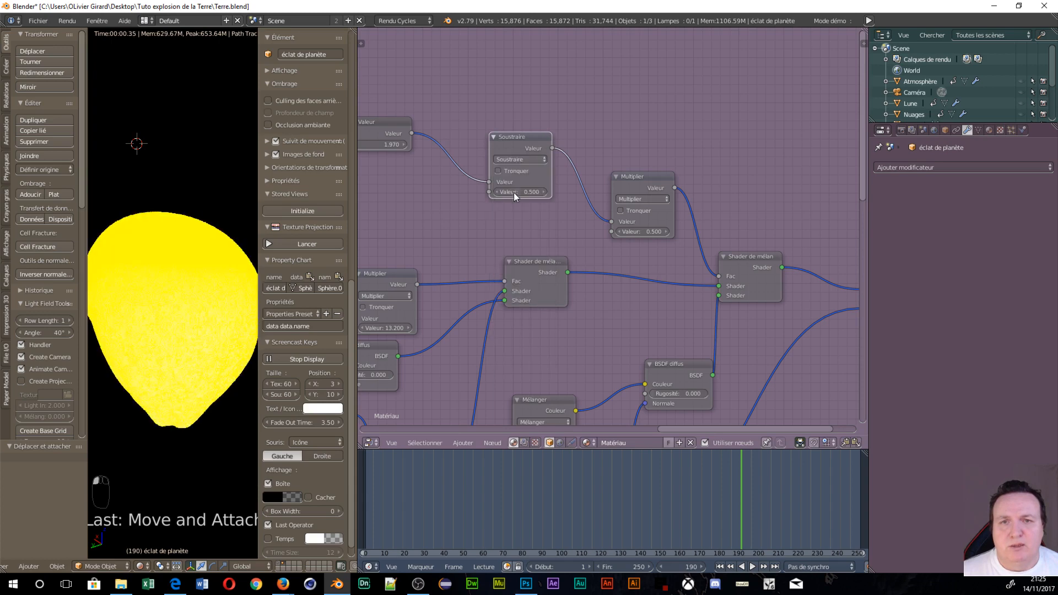
{"action": "left_click", "coordinate": [513, 193]}
{"action": "type", "text": "1840"}
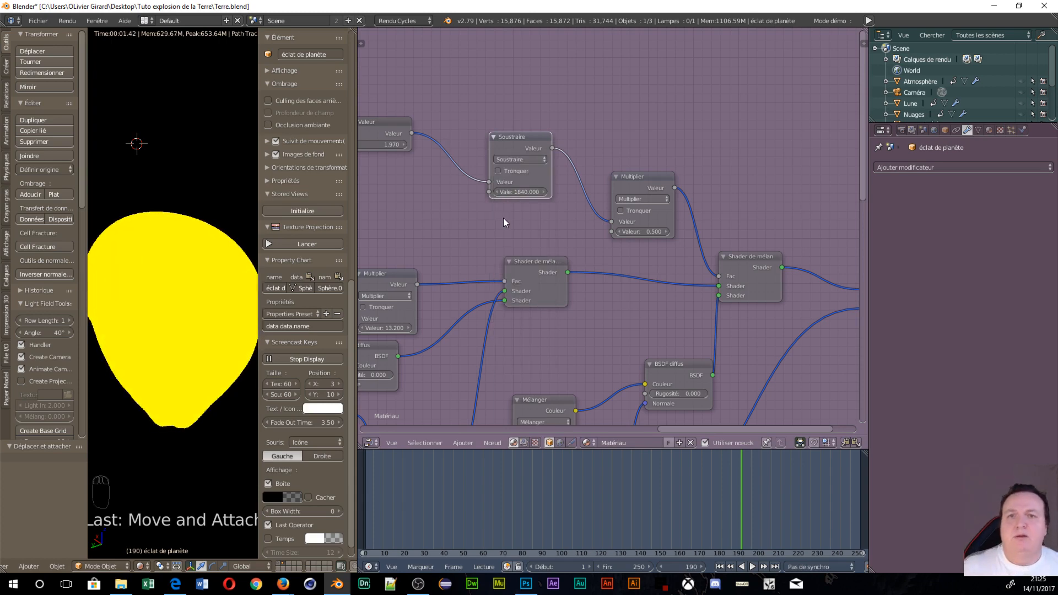
- Reposition the Value node before the Subtract node and raise its value to 1842.07
{"action": "left_click_drag", "start_coordinate": [404, 136], "coordinate": [438, 145]}
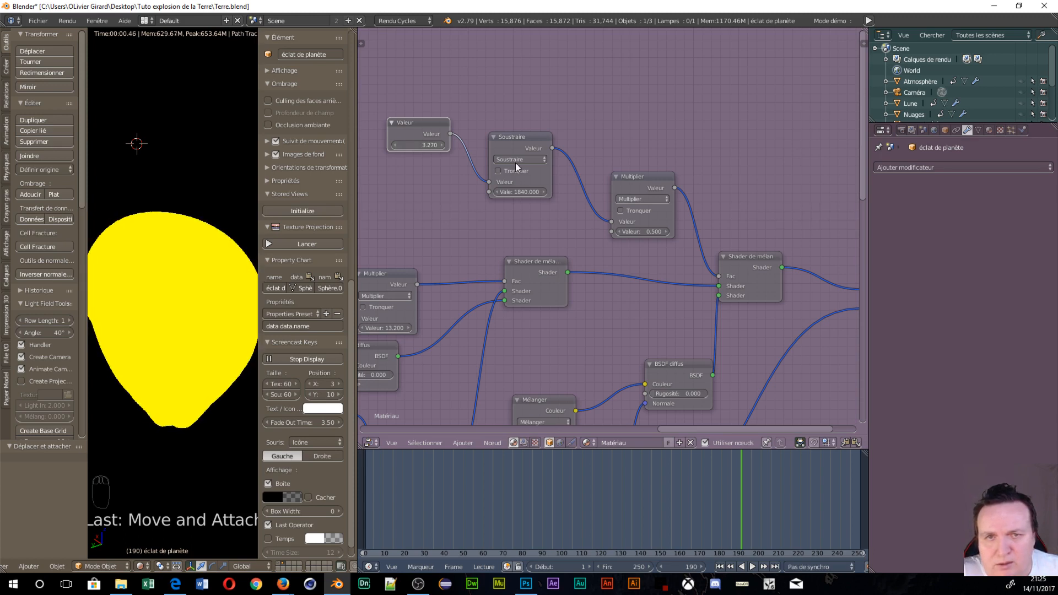
{"action": "left_click", "coordinate": [516, 162]}
{"action": "left_click", "coordinate": [409, 128]}
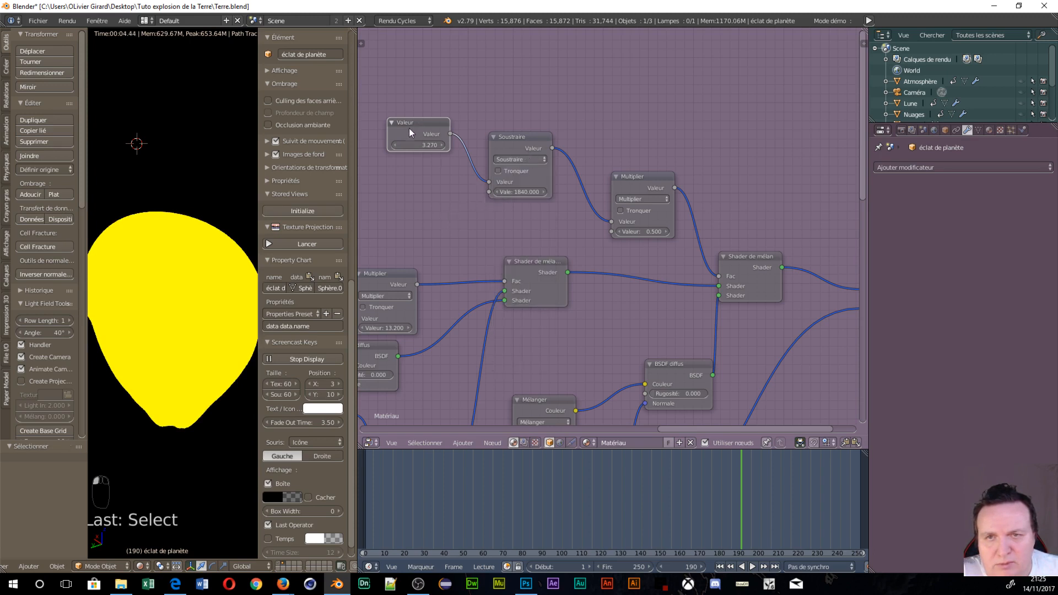
{"action": "left_click_drag", "start_coordinate": [408, 127], "coordinate": [405, 157]}
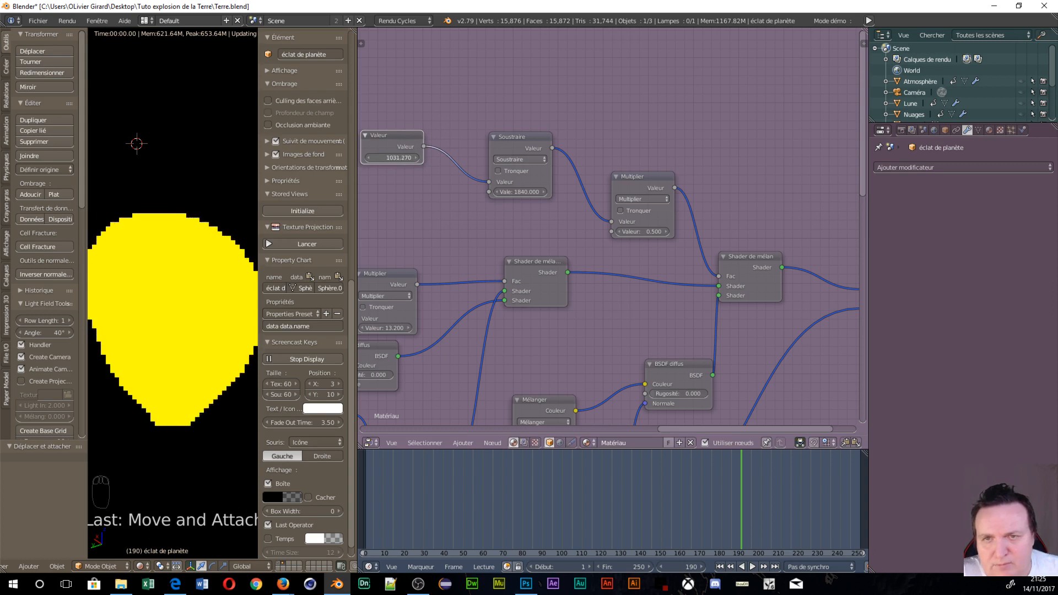
{"action": "left_click_drag", "start_coordinate": [405, 158], "coordinate": [432, 158]}
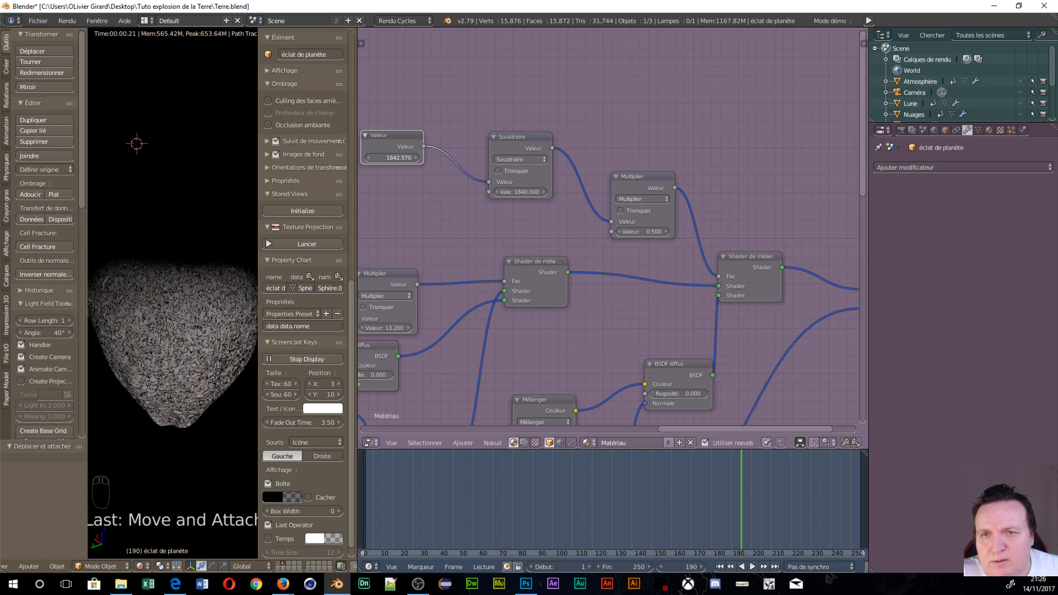
- Move the Subtract and Multiply nodes upward to spread out the math chain above the mix shaders
{"action": "mouse_move", "coordinate": [501, 136]}
{"action": "left_mouse_down"}
{"action": "mouse_move", "coordinate": [517, 134]}
{"action": "mouse_move", "coordinate": [488, 127]}
{"action": "left_mouse_up"}
{"action": "left_click", "coordinate": [640, 175]}
{"action": "left_click_drag", "start_coordinate": [641, 176], "coordinate": [646, 147]}
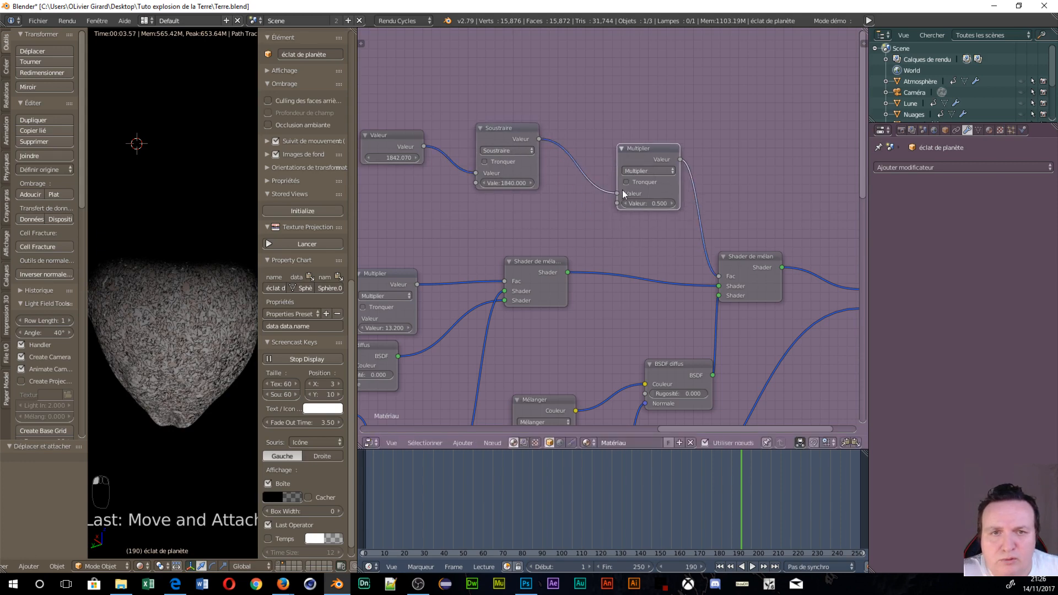
- Set the upper Multiply node's factor to 0.300 and reset the Value node to 0
{"action": "left_click_drag", "start_coordinate": [649, 203], "coordinate": [646, 203]}
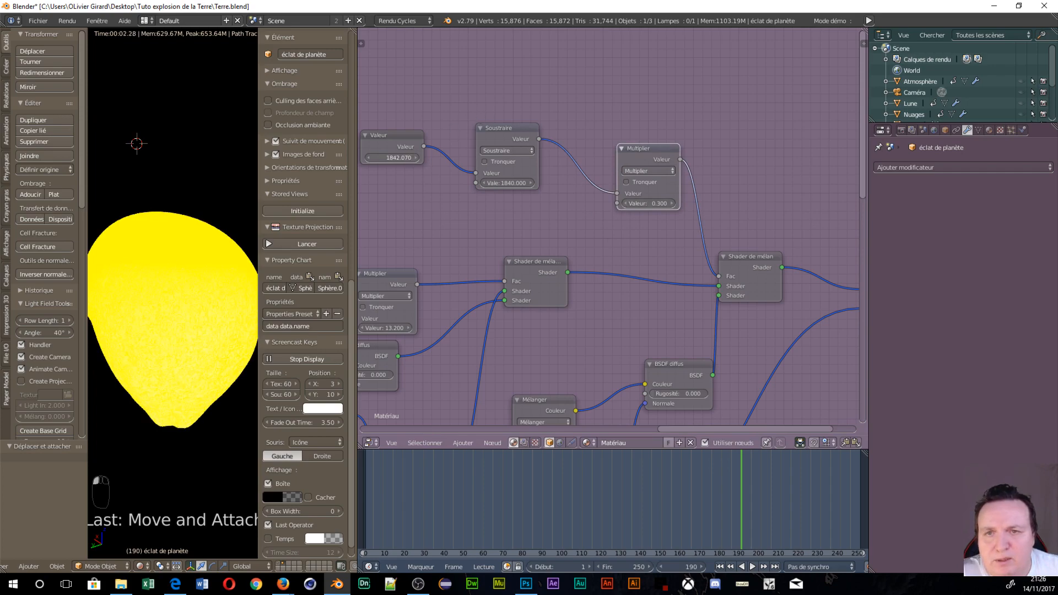
{"action": "mouse_move", "coordinate": [394, 158]}
{"action": "left_mouse_down"}
{"action": "mouse_move", "coordinate": [468, 158]}
{"action": "mouse_move", "coordinate": [413, 158]}
{"action": "left_mouse_up"}
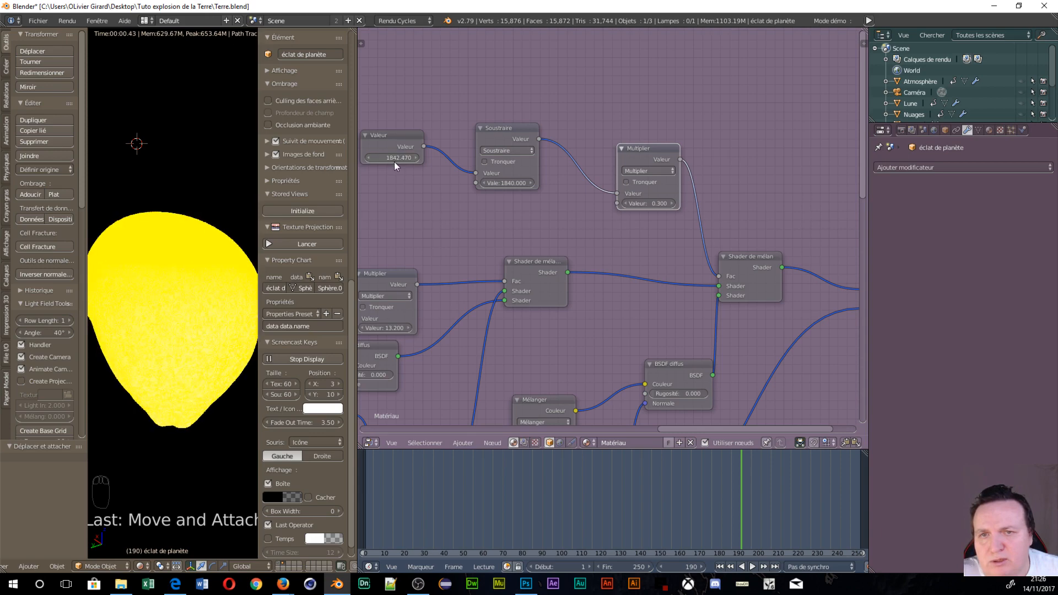
{"action": "type", "text": "0"}
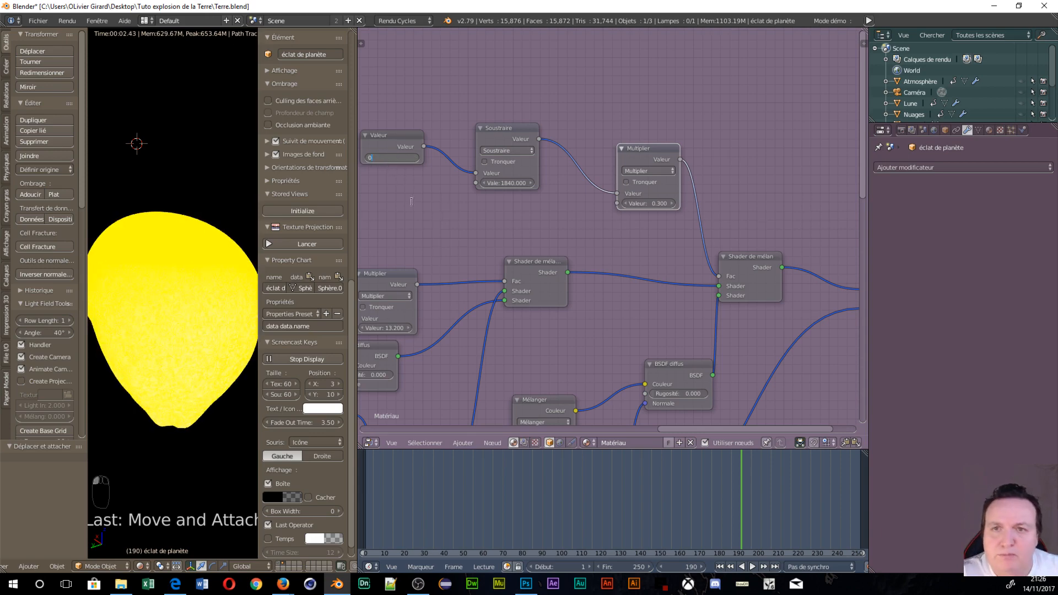
{"action": "key", "text": "Return"}
- Lower the second value of the Subtract node to 0.300
{"action": "mouse_move", "coordinate": [507, 182]}
{"action": "left_mouse_down"}
{"action": "mouse_move", "coordinate": [490, 182]}
{"action": "mouse_move", "coordinate": [515, 183]}
{"action": "left_mouse_up"}
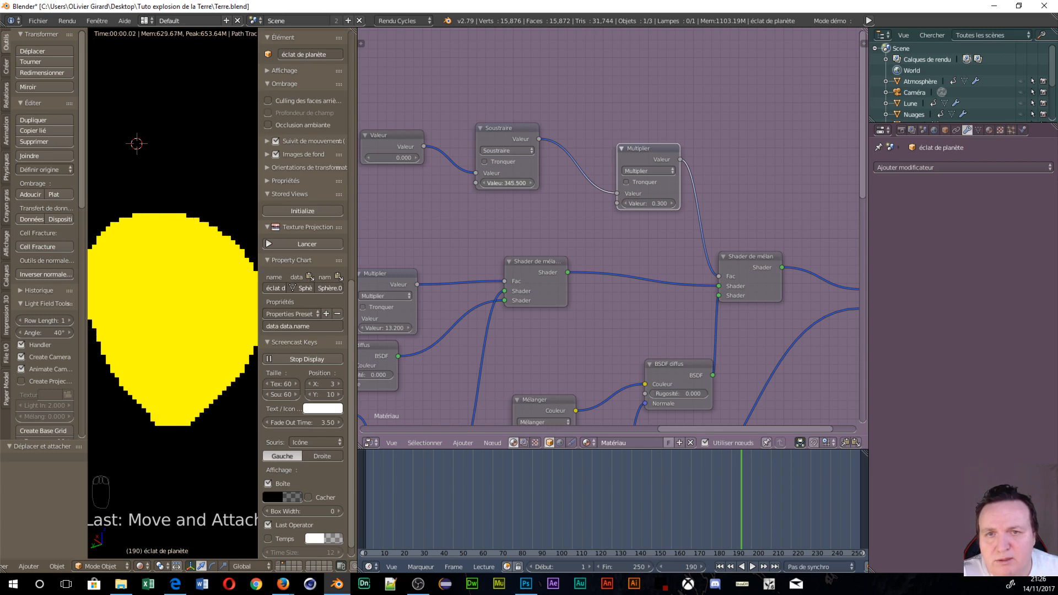
{"action": "mouse_move", "coordinate": [507, 183]}
{"action": "left_mouse_down"}
{"action": "mouse_move", "coordinate": [485, 183]}
{"action": "mouse_move", "coordinate": [524, 183]}
{"action": "left_mouse_up"}
{"action": "left_click_drag", "start_coordinate": [507, 183], "coordinate": [880, 183]}
{"action": "left_click_drag", "start_coordinate": [969, 183], "coordinate": [1049, 183]}
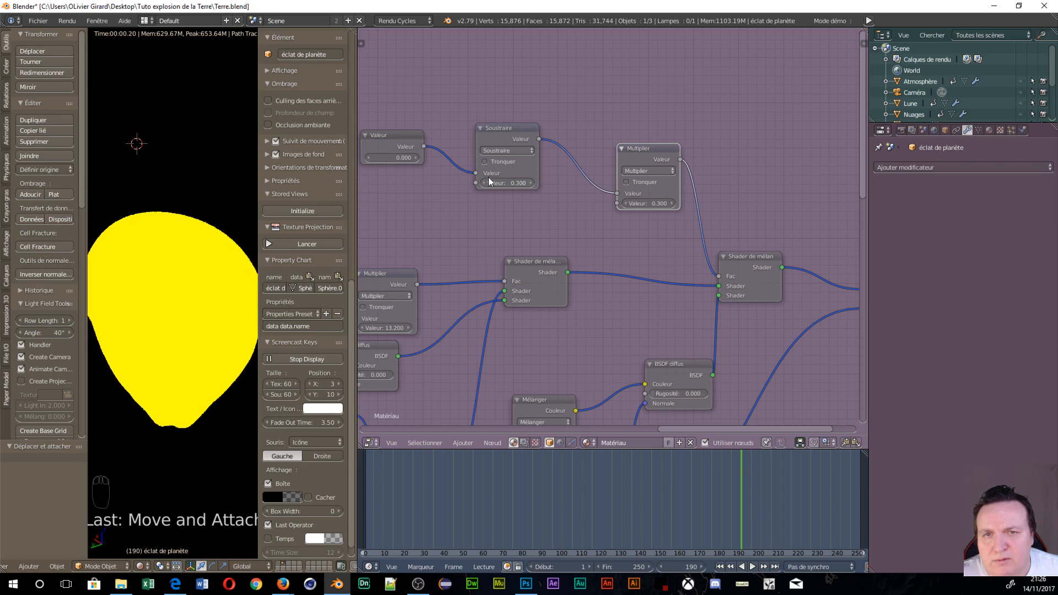
- Set the Value node to 3.300 and the upper Multiply node's factor to 0.100
{"action": "left_click_drag", "start_coordinate": [392, 157], "coordinate": [414, 158]}
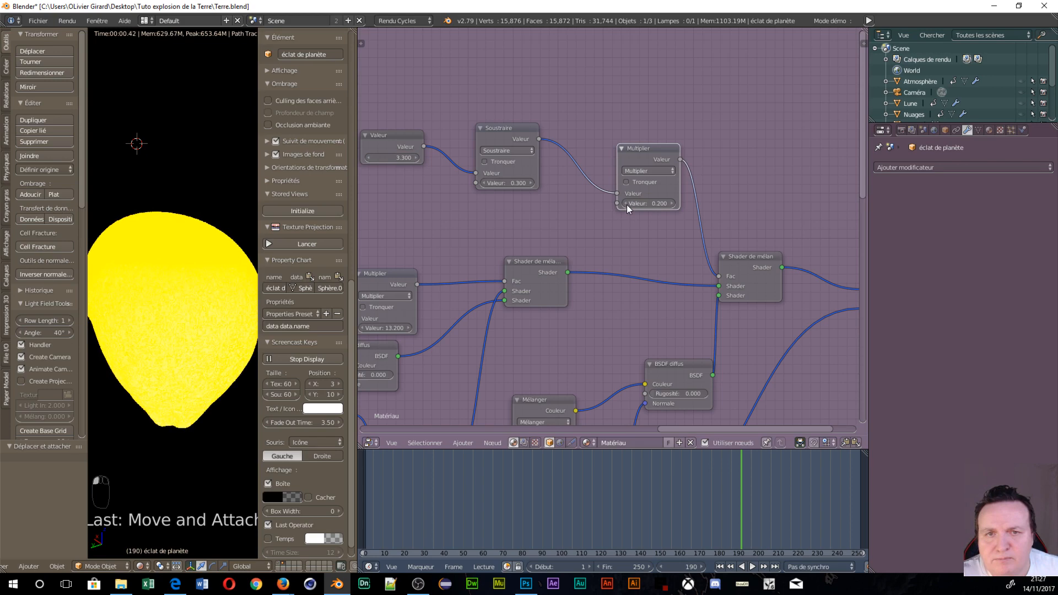
{"action": "left_click_drag", "start_coordinate": [647, 204], "coordinate": [645, 203]}
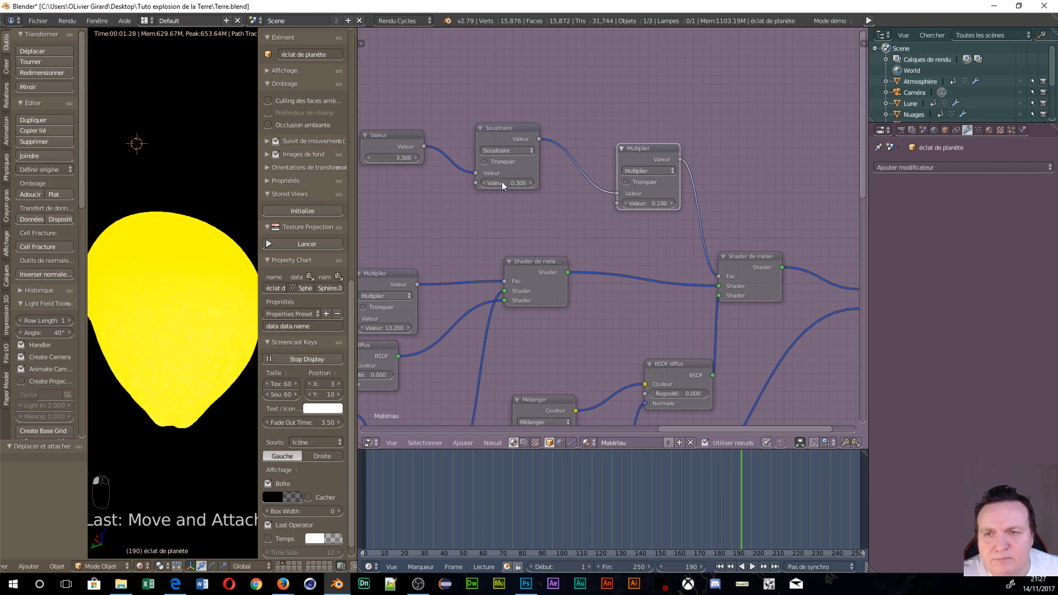
- Change the Subtract node's operation to Divide (Diviser) and set its divisor to 0.800
{"action": "left_click", "coordinate": [500, 150]}
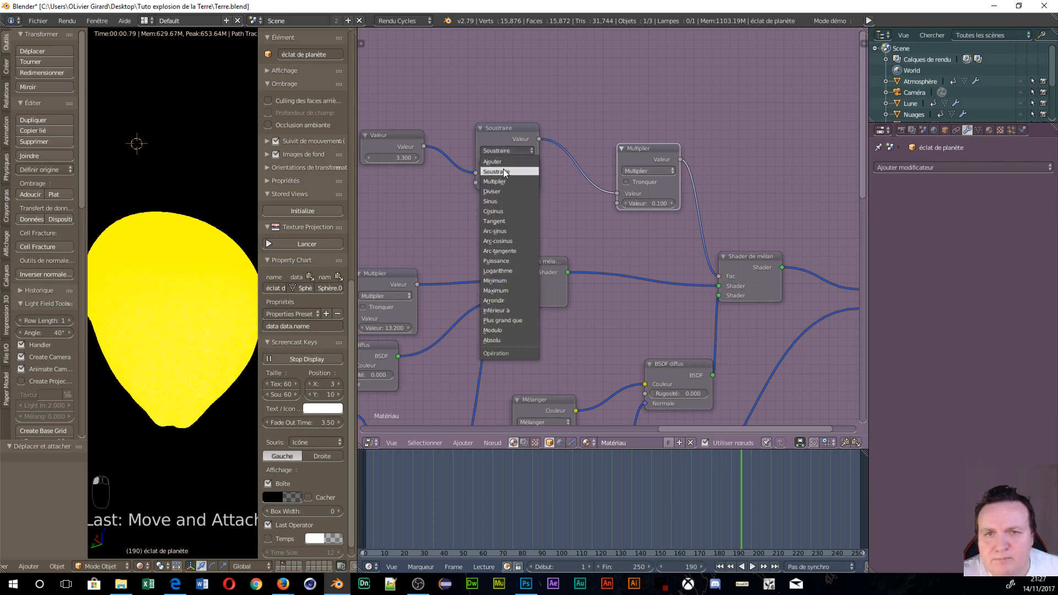
{"action": "left_click", "coordinate": [499, 191]}
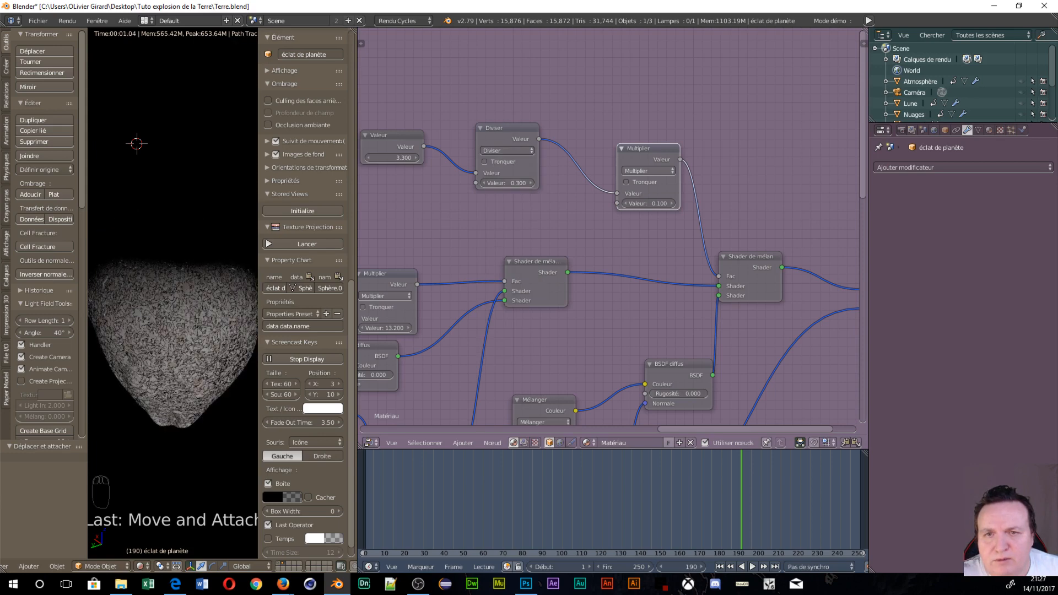
{"action": "mouse_move", "coordinate": [520, 182]}
{"action": "left_mouse_down"}
{"action": "mouse_move", "coordinate": [531, 182]}
{"action": "mouse_move", "coordinate": [519, 182]}
{"action": "left_mouse_up"}
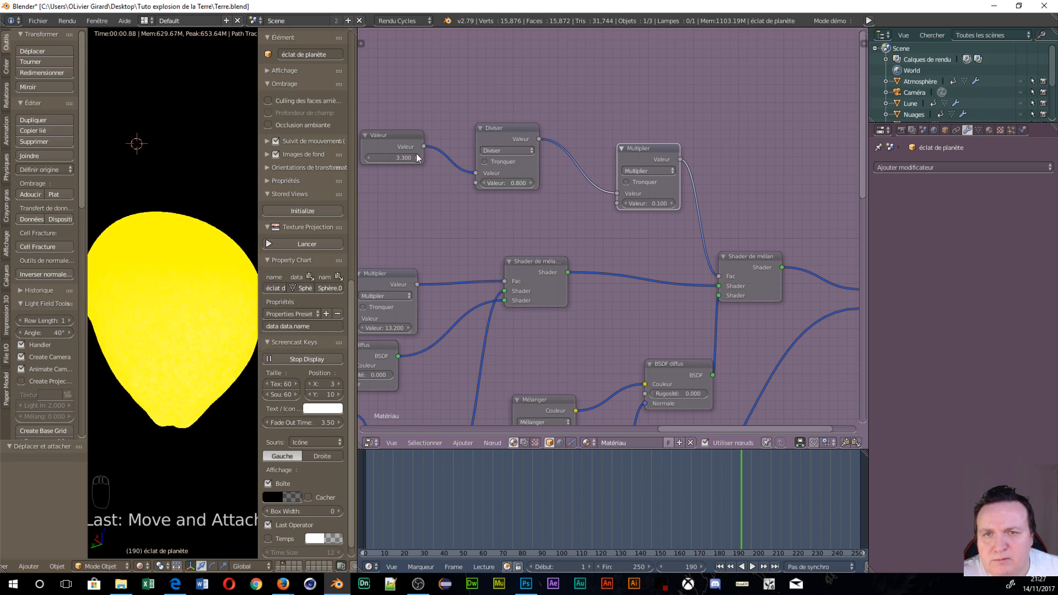
- Reset the Value node to 0 and try different divisors in the Divide node
{"action": "left_click_drag", "start_coordinate": [398, 157], "coordinate": [360, 156]}
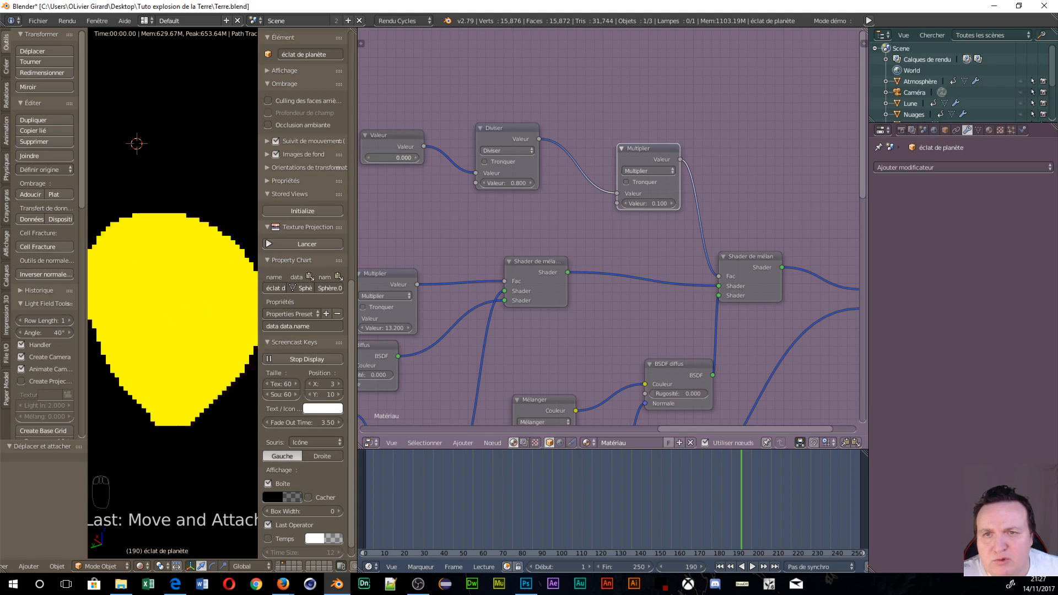
{"action": "left_click_drag", "start_coordinate": [487, 185], "coordinate": [465, 185]}
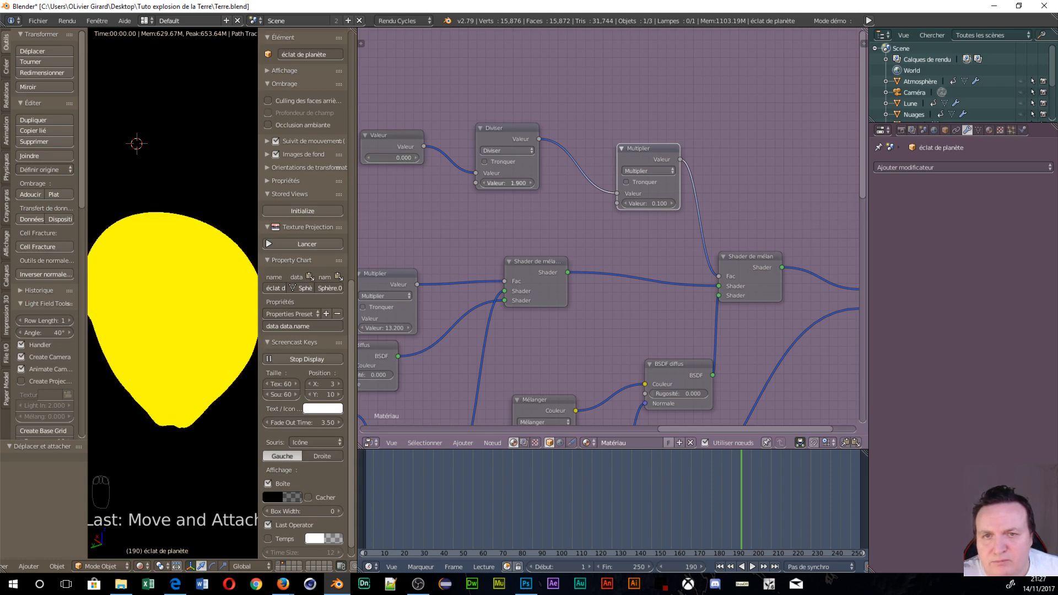
{"action": "left_click_drag", "start_coordinate": [465, 185], "coordinate": [515, 185]}
- Change the Divide node's operation to Multiply (Multiplier) and set its factor to 344
{"action": "left_click", "coordinate": [520, 151]}
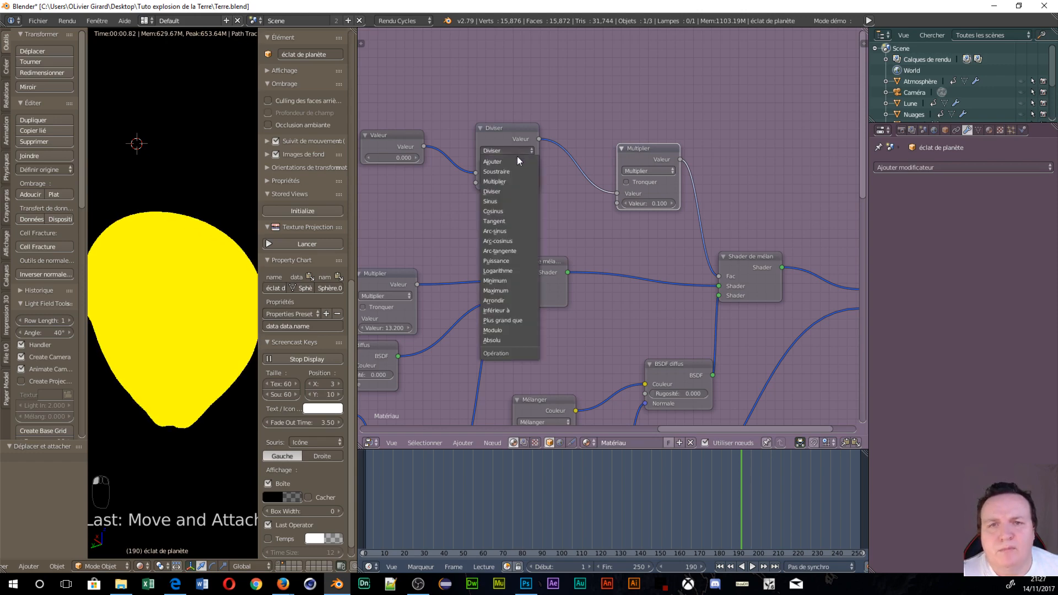
{"action": "left_click", "coordinate": [508, 181]}
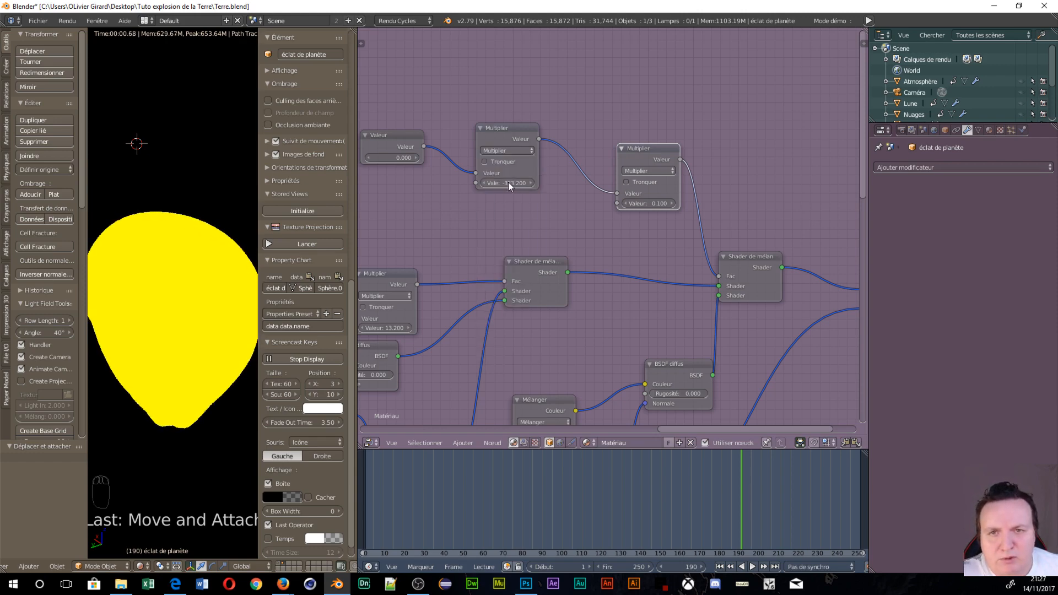
{"action": "left_click_drag", "start_coordinate": [507, 183], "coordinate": [465, 183]}
- Set the second upper Multiply node's factor to 10.900, testing the Value node at -0.100 and 0.900 before resetting it to 0
{"action": "mouse_move", "coordinate": [393, 158]}
{"action": "left_mouse_down"}
{"action": "mouse_move", "coordinate": [410, 158]}
{"action": "mouse_move", "coordinate": [386, 158]}
{"action": "left_mouse_up"}
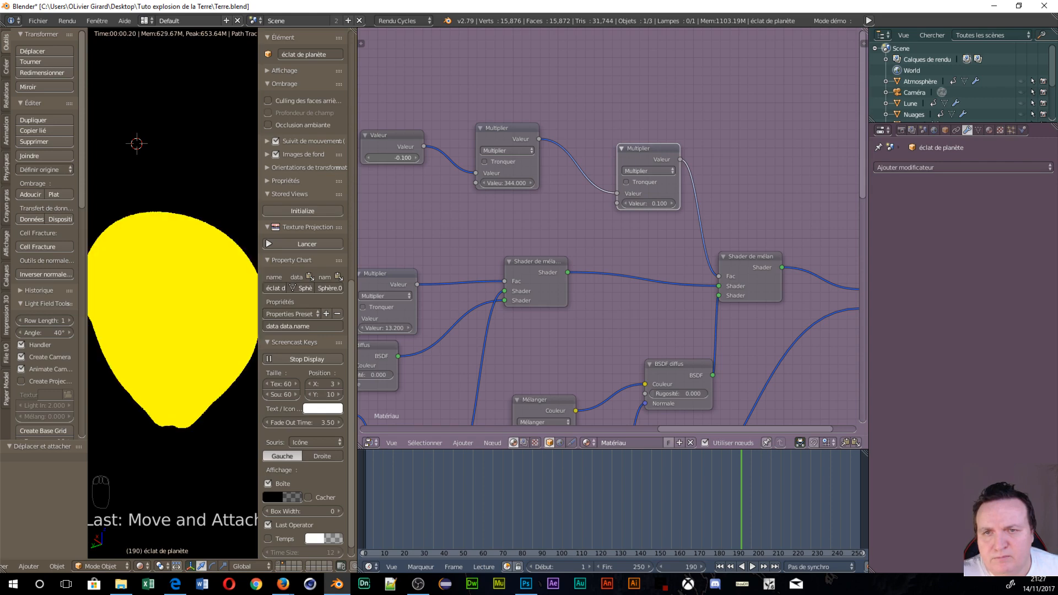
{"action": "left_click_drag", "start_coordinate": [645, 206], "coordinate": [652, 206]}
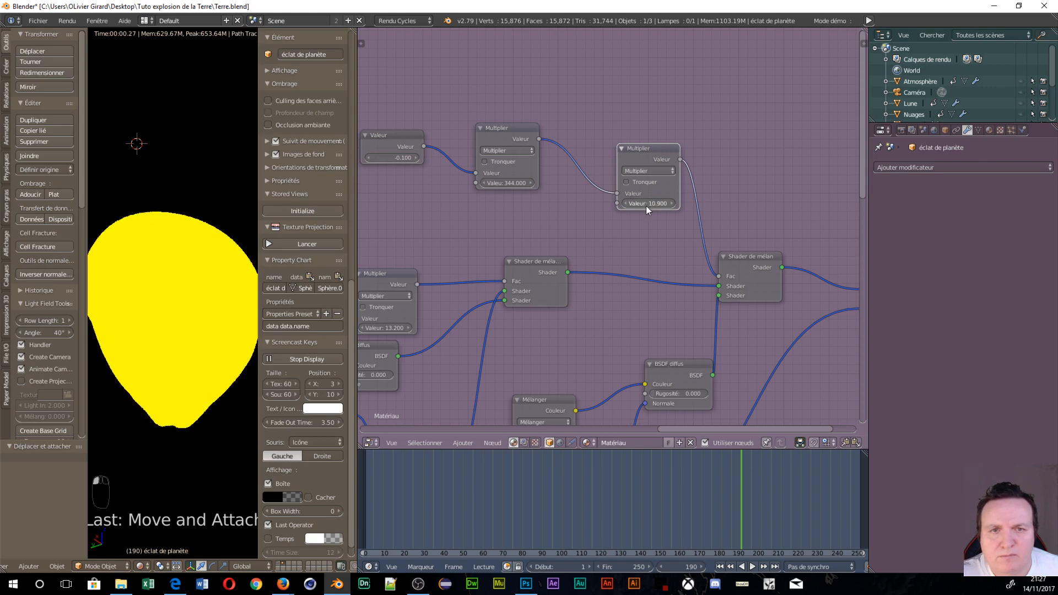
{"action": "left_click_drag", "start_coordinate": [376, 160], "coordinate": [377, 160]}
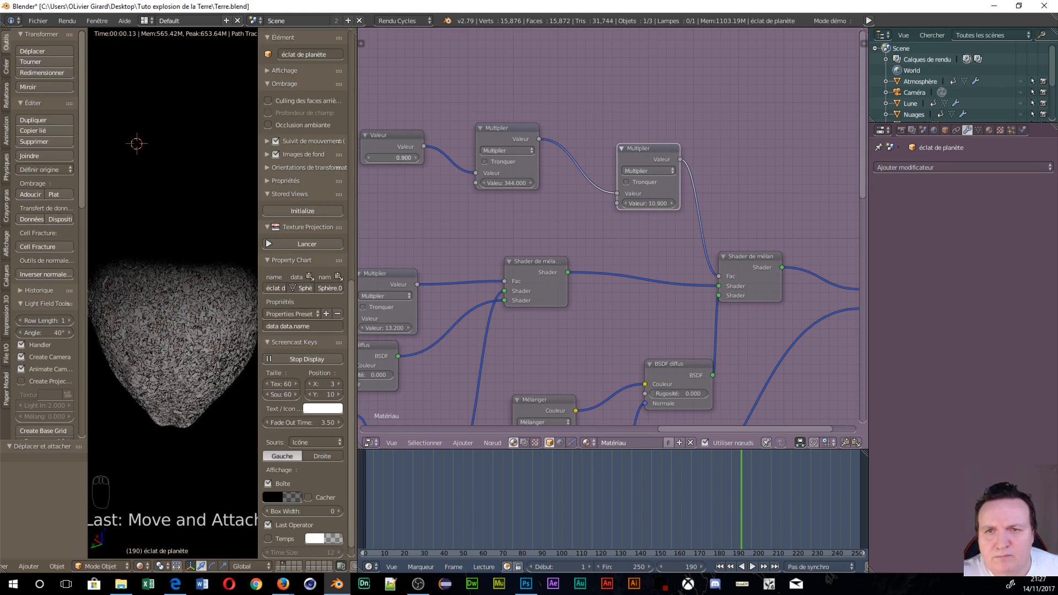
{"action": "left_click_drag", "start_coordinate": [377, 160], "coordinate": [370, 160]}
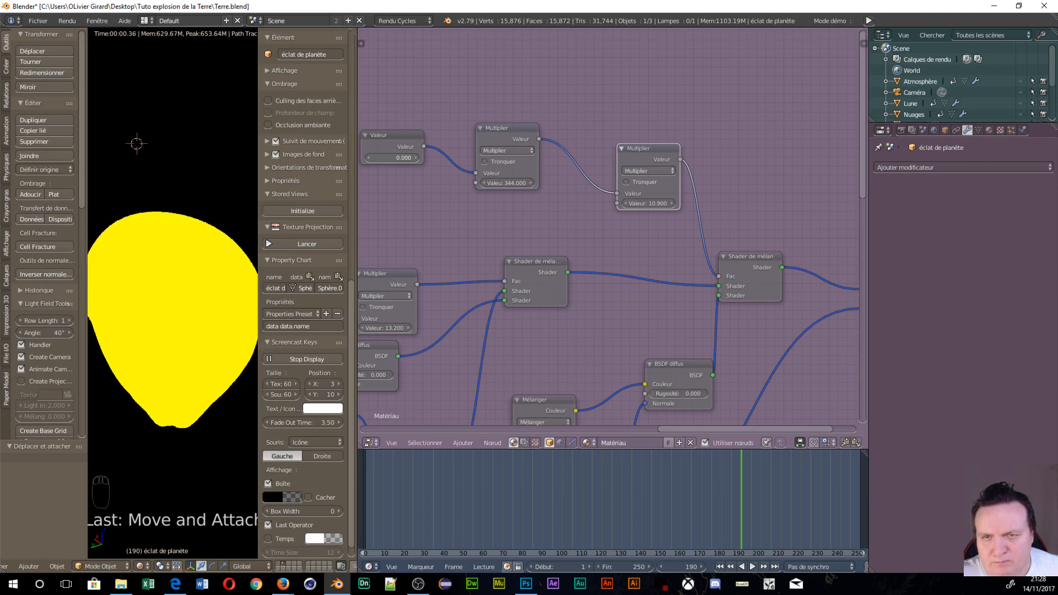
{"action": "left_click", "coordinate": [376, 160]}
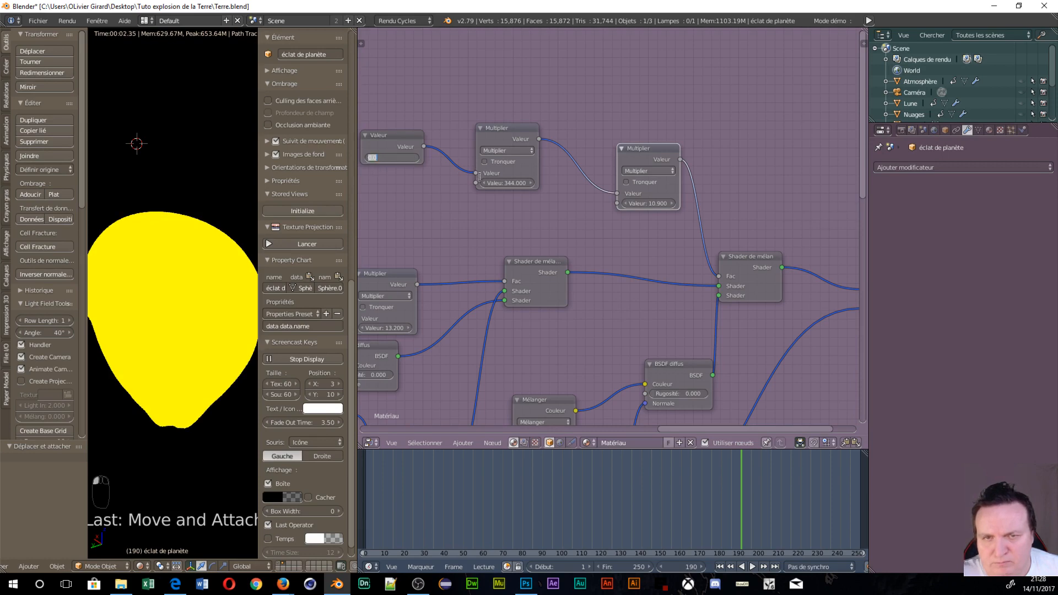
{"action": "key", "text": "Return"}
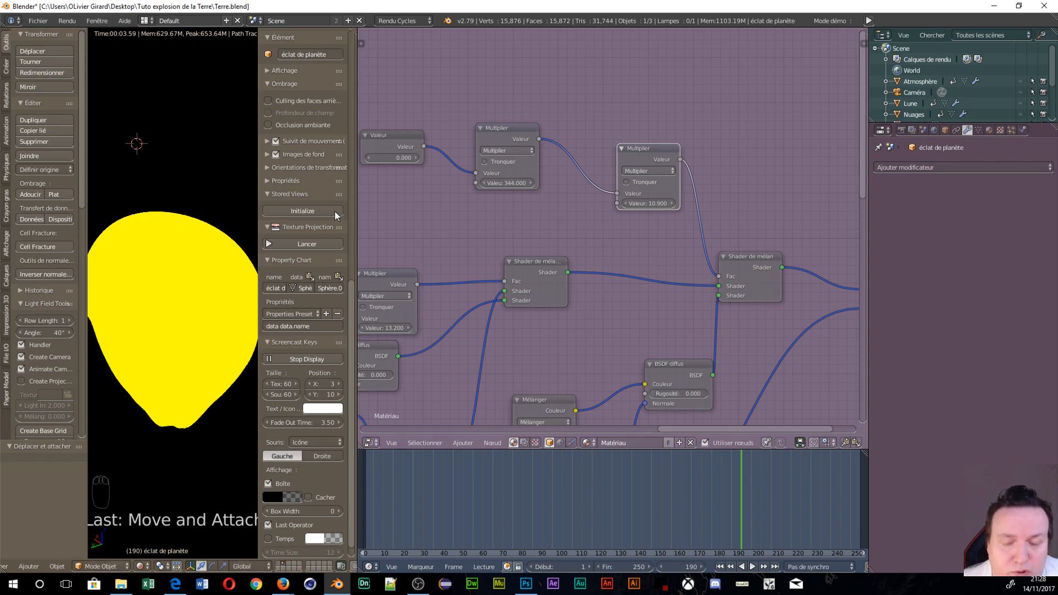
- Set the Value node to 0.100
{"action": "middle_click_drag", "start_coordinate": [454, 216], "coordinate": [491, 181]}
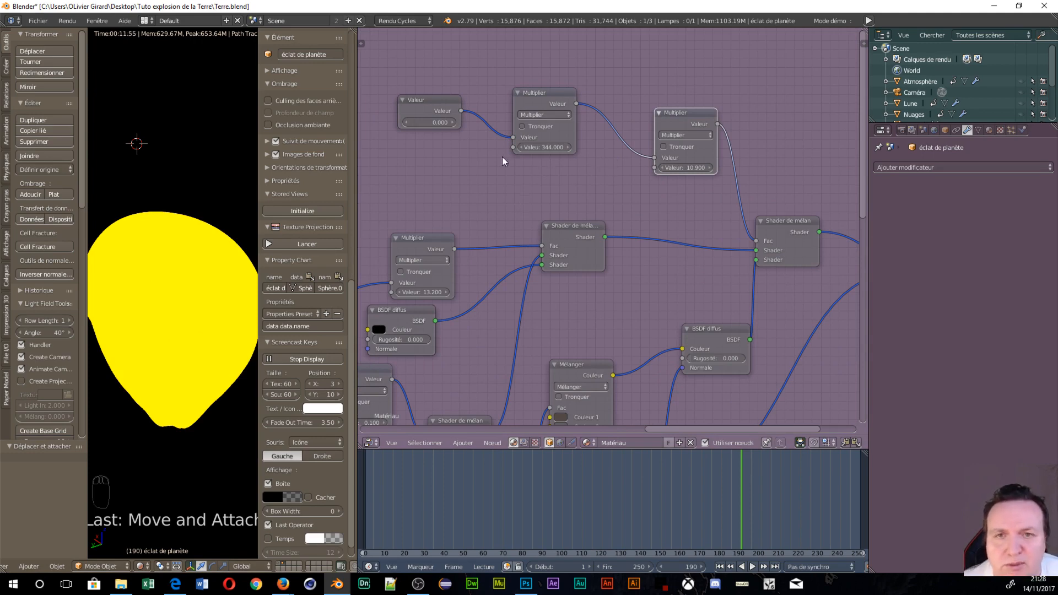
{"action": "left_click", "coordinate": [453, 123]}
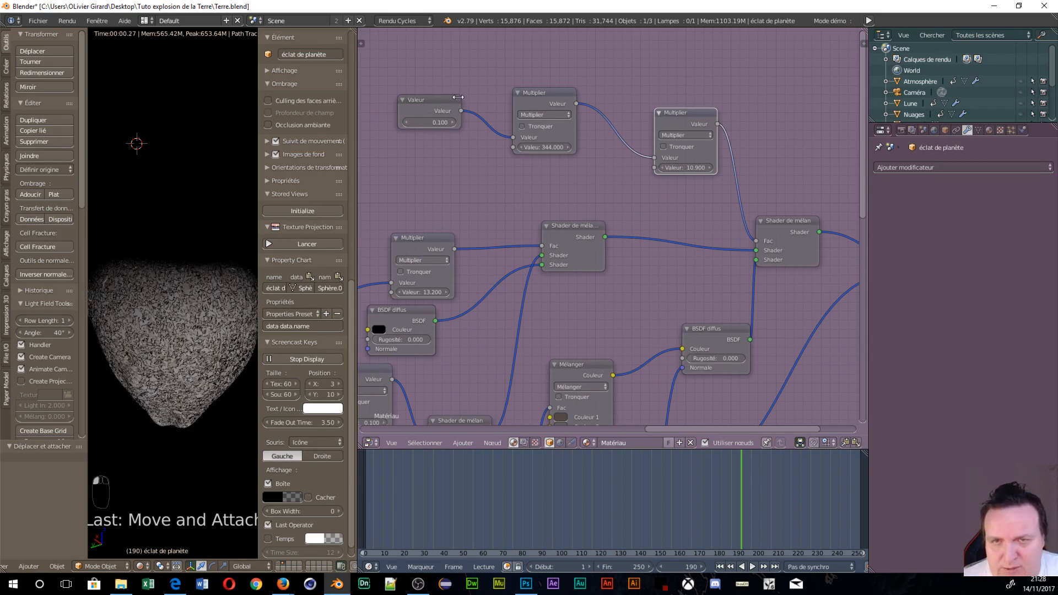
- Shift the first upper Multiply node slightly upward and set the factors of both chained Multiply nodes to 1
{"action": "left_click_drag", "start_coordinate": [565, 107], "coordinate": [567, 98]}
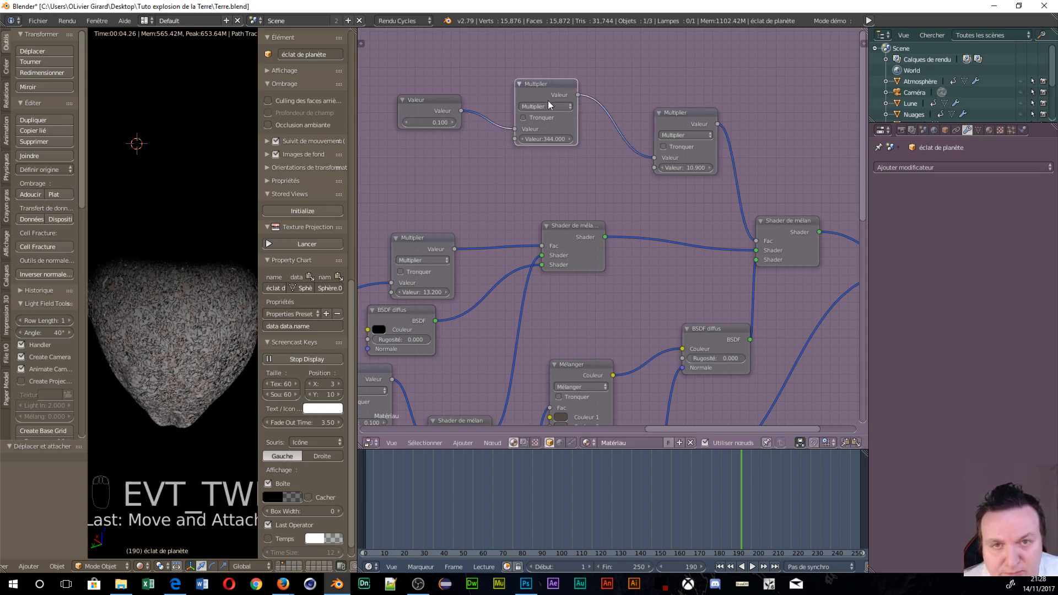
{"action": "left_click", "coordinate": [546, 139]}
{"action": "type", "text": "1"}
{"action": "key", "text": "Return"}
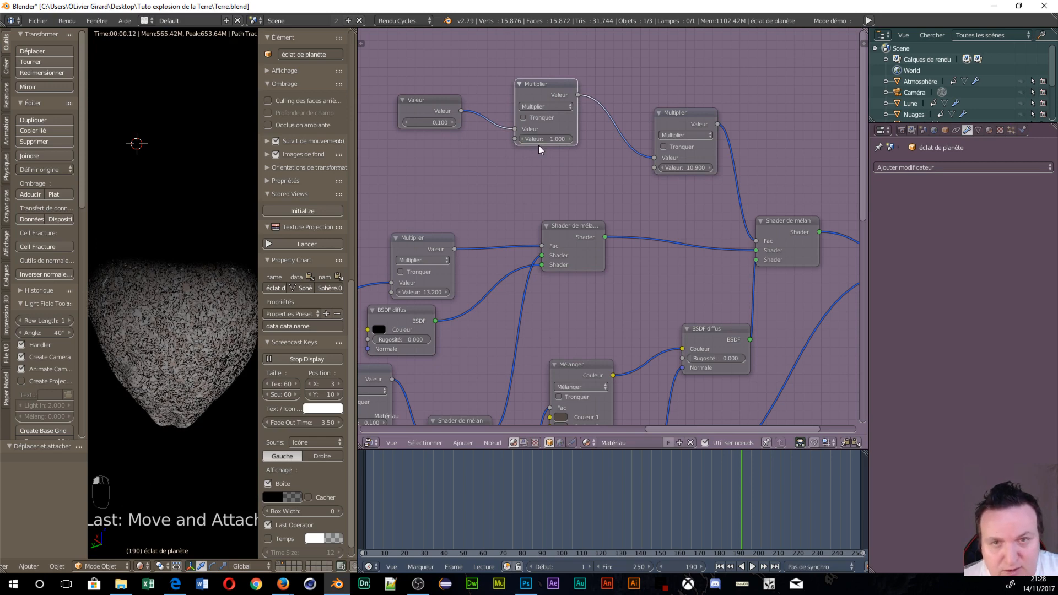
{"action": "left_click", "coordinate": [685, 168]}
{"action": "type", "text": "1"}
{"action": "key", "text": "Return"}
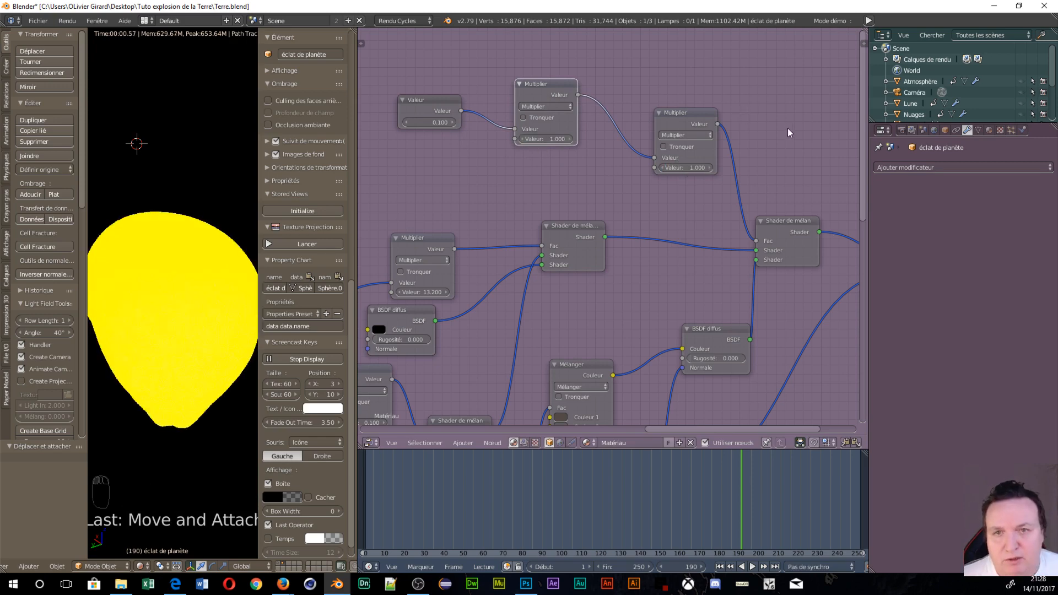
- Set the Value node to 1.120 and the first upper Multiply node's factor to 0.1
{"action": "mouse_move", "coordinate": [446, 121]}
{"action": "left_mouse_down"}
{"action": "mouse_move", "coordinate": [455, 121]}
{"action": "mouse_move", "coordinate": [446, 124]}
{"action": "left_mouse_up"}
{"action": "left_click", "coordinate": [542, 139]}
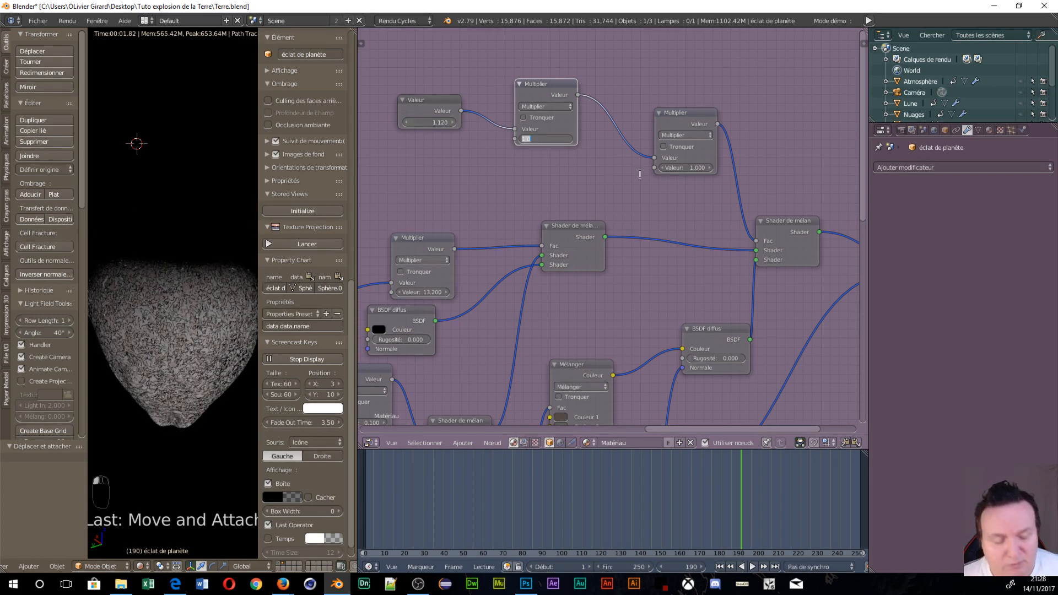
{"action": "key", "text": "Return"}
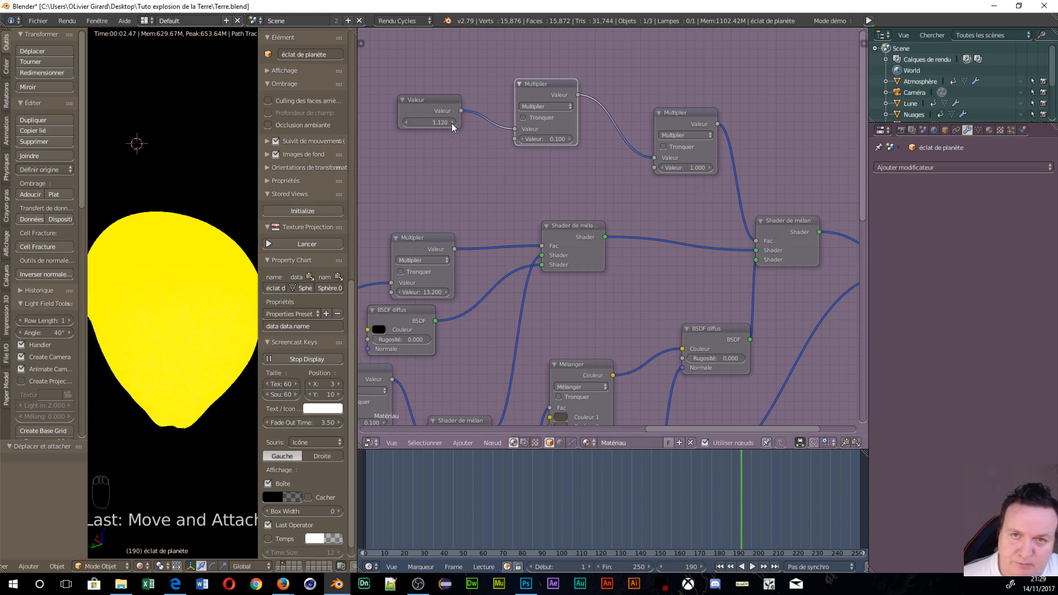
- Raise the Value node to 9.950 and set the first upper Multiply node's factor to 0.01
{"action": "left_click_drag", "start_coordinate": [451, 127], "coordinate": [620, 127]}
{"action": "left_click", "coordinate": [548, 139]}
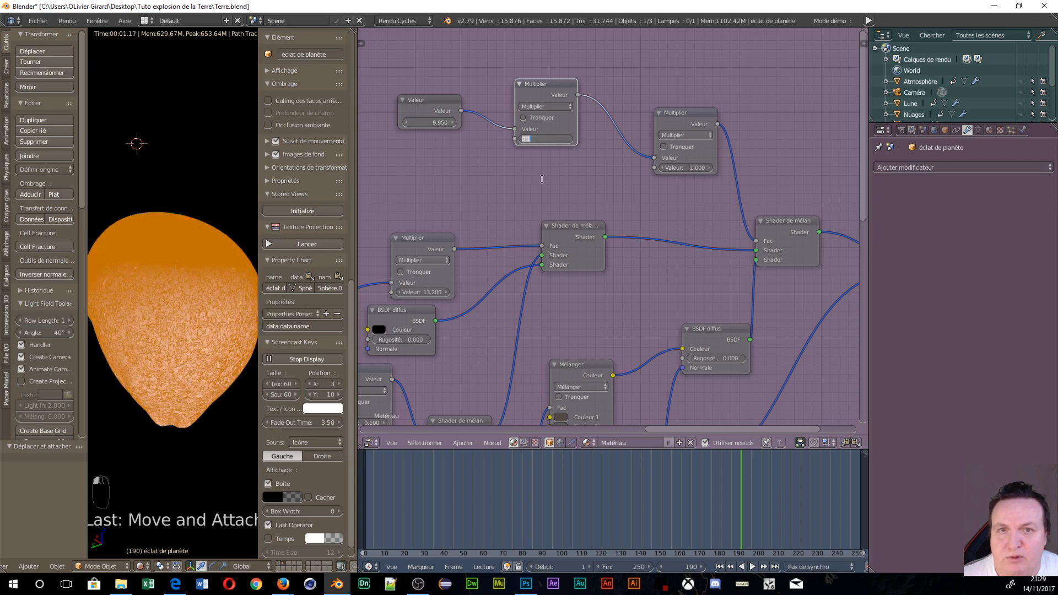
{"action": "type", "text": "0.01"}
{"action": "key", "text": "Return"}
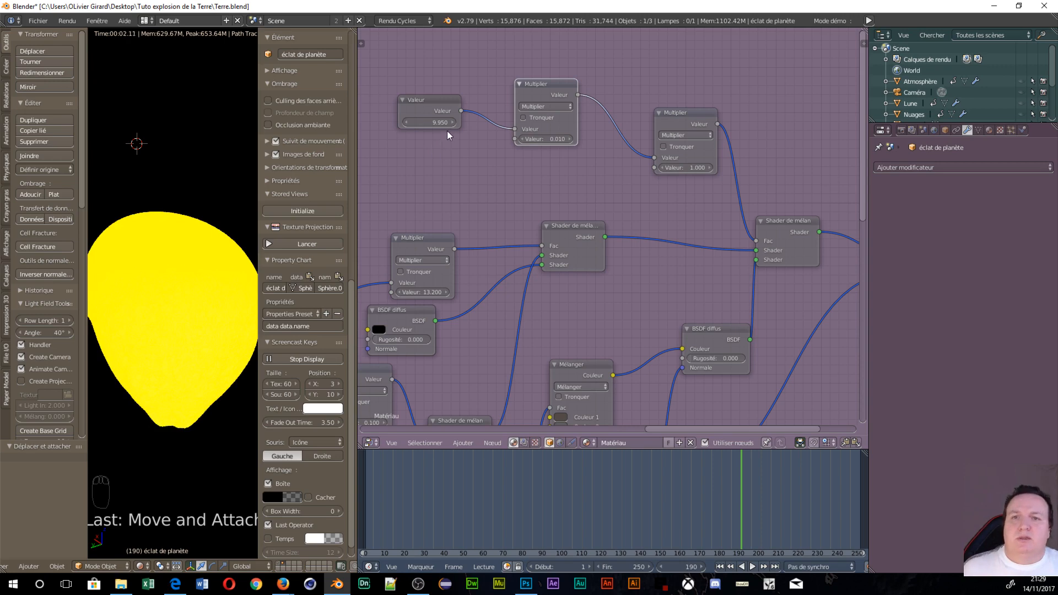
- Change the second upper Multiply node's operation to Subtract (Soustraire) and set its second value to 99
{"action": "left_click", "coordinate": [681, 135]}
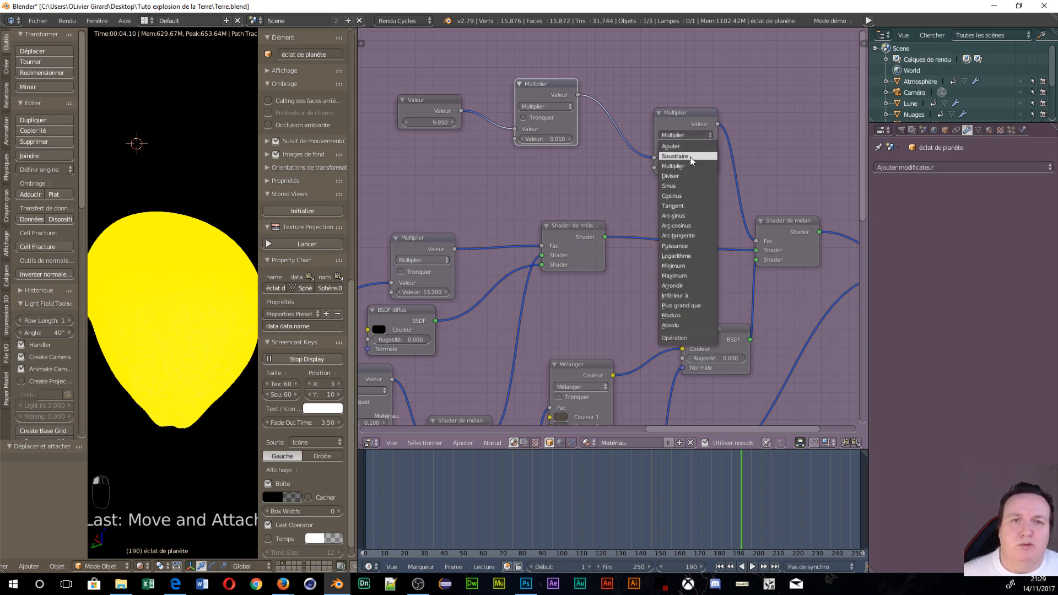
{"action": "left_click", "coordinate": [686, 150]}
{"action": "left_click", "coordinate": [691, 167]}
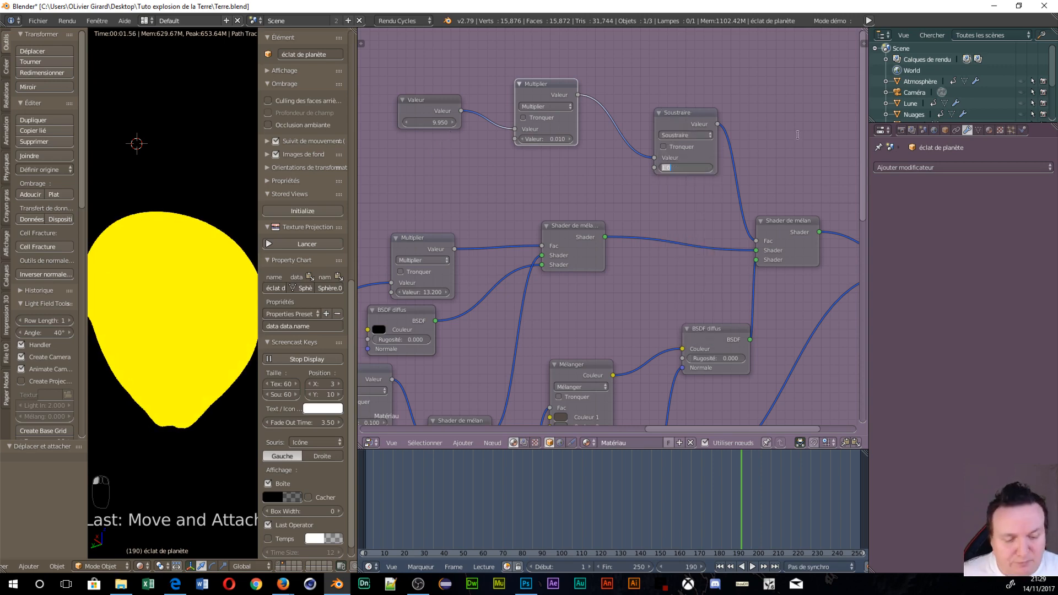
{"action": "type", "text": "99"}
{"action": "key", "text": "Return"}
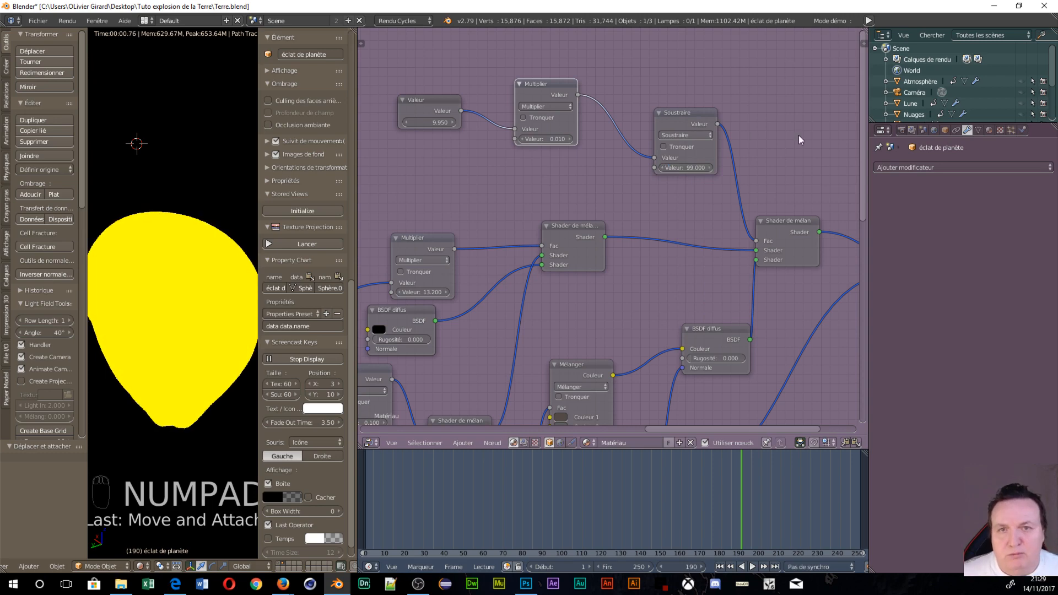
- Set the Value node to 99, and lower it to -72.720 to test the mix
{"action": "left_click", "coordinate": [441, 123]}
{"action": "type", "text": "99"}
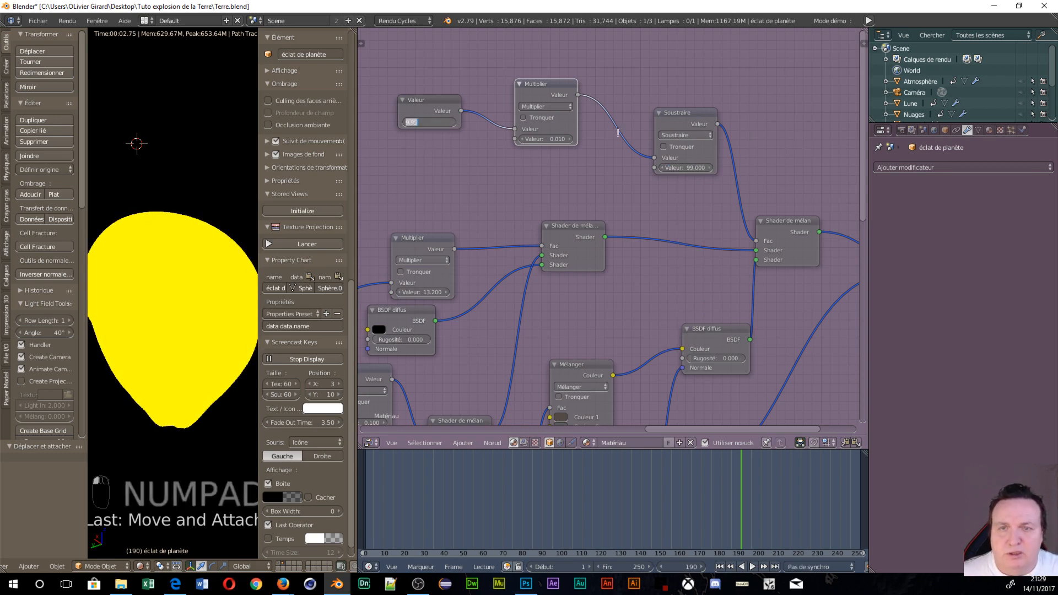
{"action": "key", "text": "Return"}
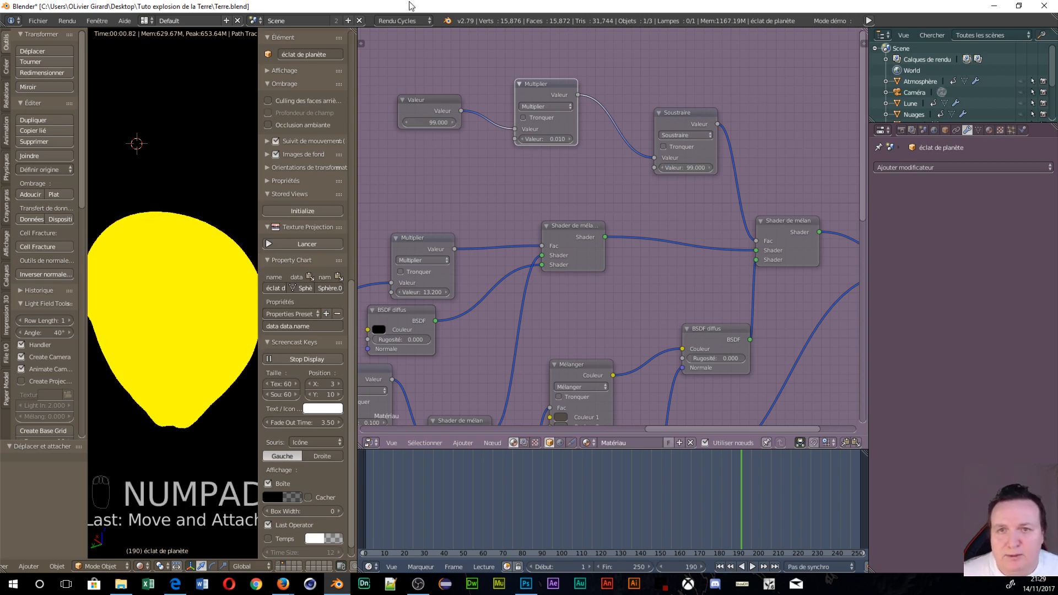
{"action": "left_click_drag", "start_coordinate": [429, 122], "coordinate": [355, 122]}
- Set the Subtract node's second value to 0 and raise the Value node to 93.080
{"action": "left_click", "coordinate": [686, 168]}
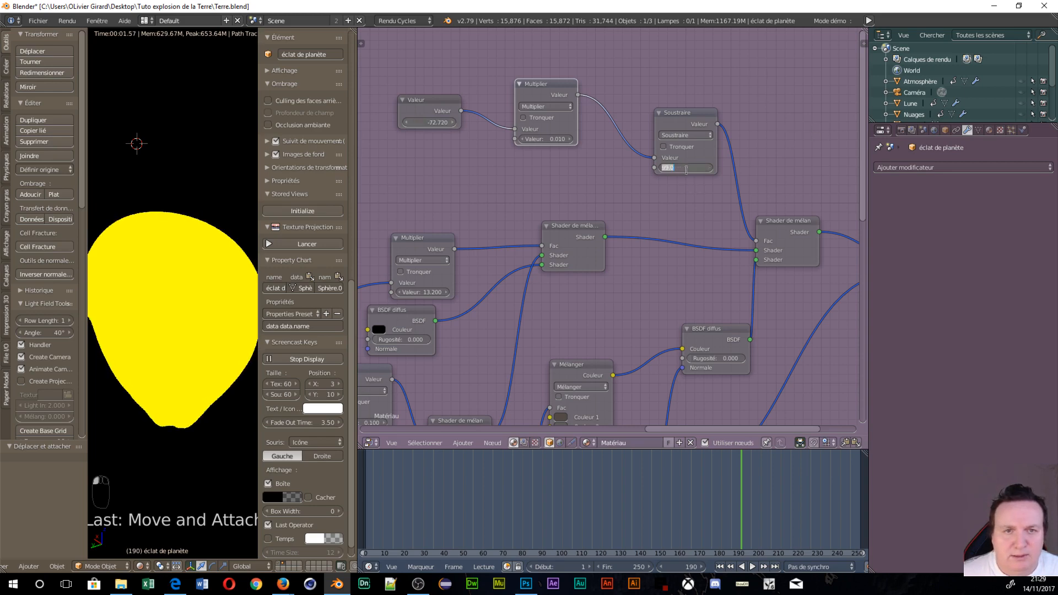
{"action": "type", "text": "0"}
{"action": "key", "text": "Return"}
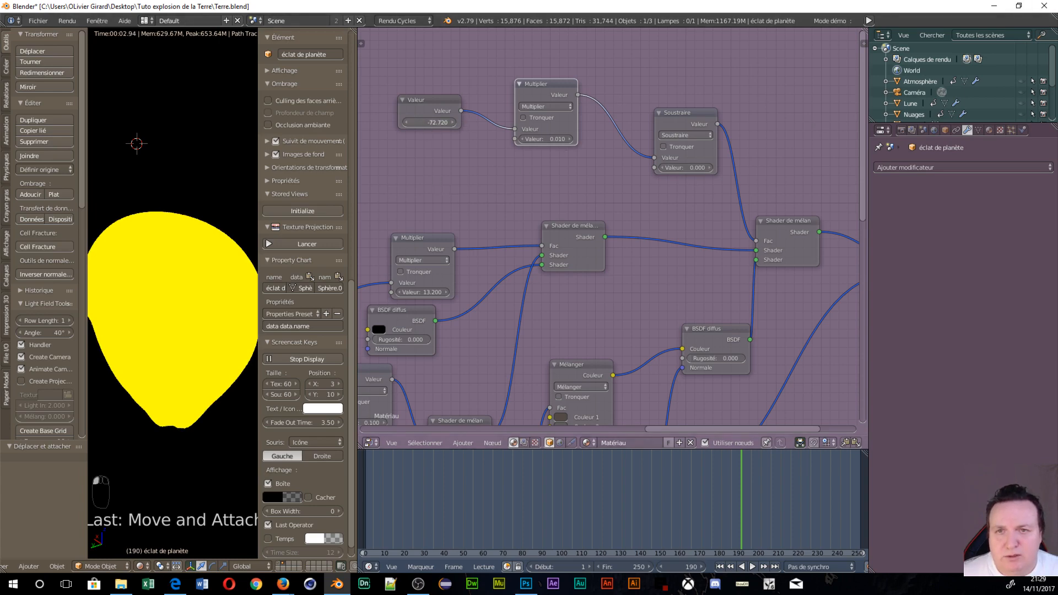
{"action": "left_click_drag", "start_coordinate": [429, 122], "coordinate": [677, 122]}
{"action": "left_click_drag", "start_coordinate": [429, 122], "coordinate": [384, 122]}
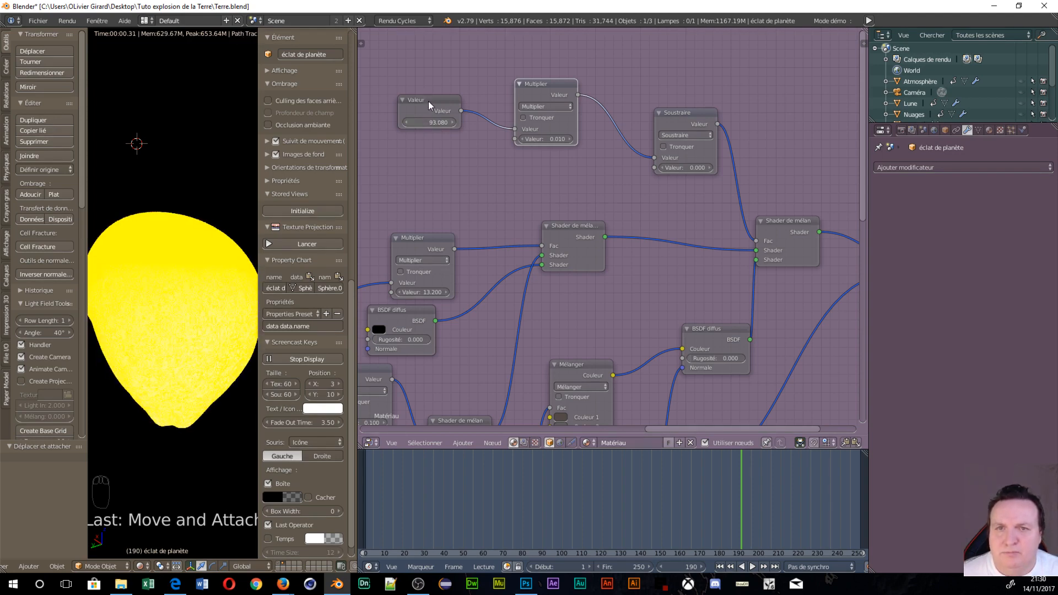
- Move the Value node aside and reorder the chain so the Subtract node sits before the Multiply node and feeds its first input
{"action": "left_click_drag", "start_coordinate": [448, 100], "coordinate": [393, 107]}
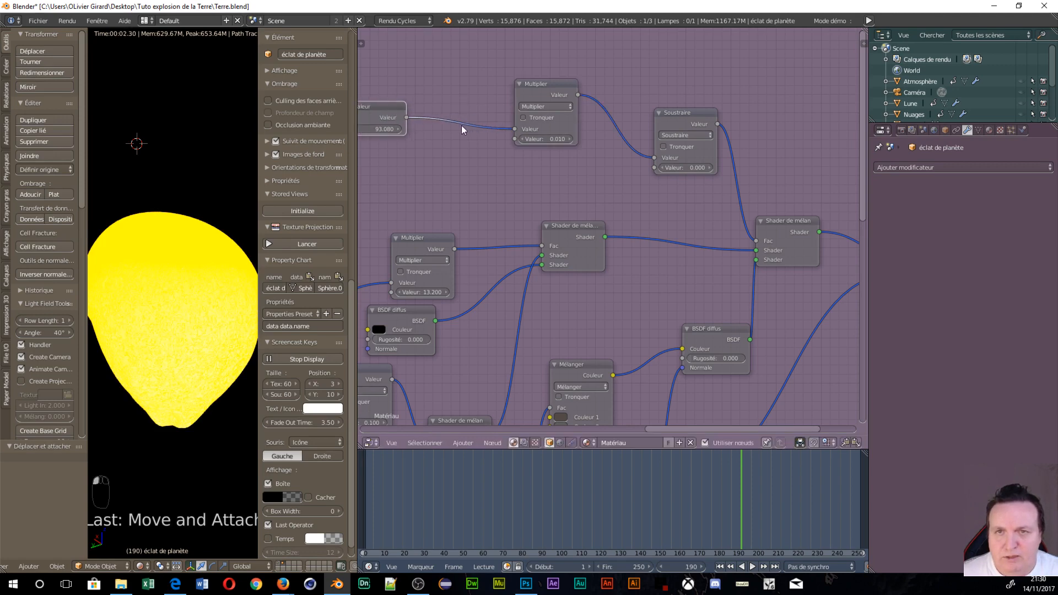
{"action": "left_click", "coordinate": [663, 141]}
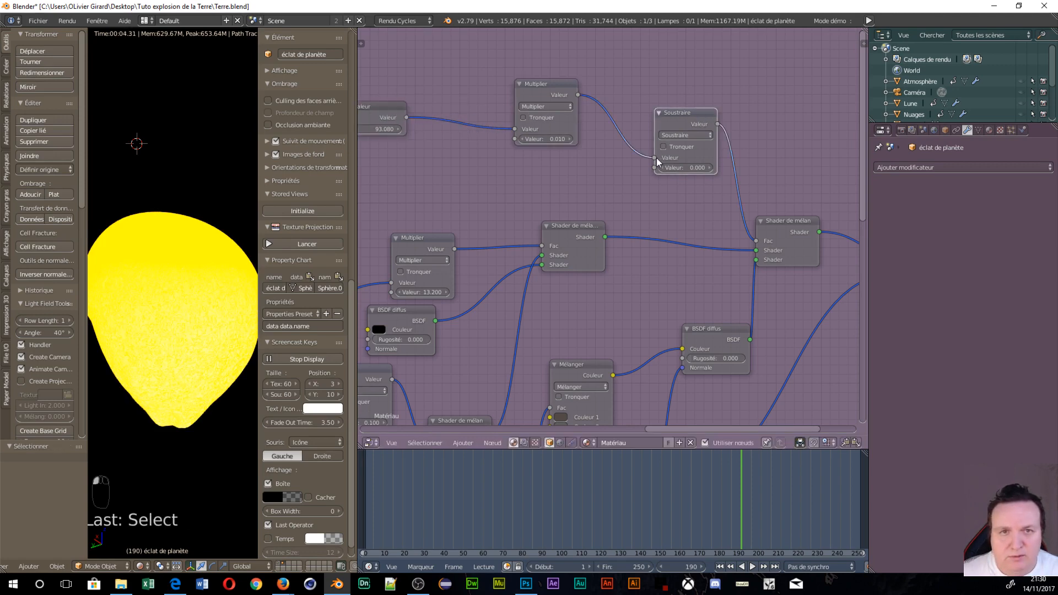
{"action": "left_click_drag", "start_coordinate": [655, 157], "coordinate": [520, 134]}
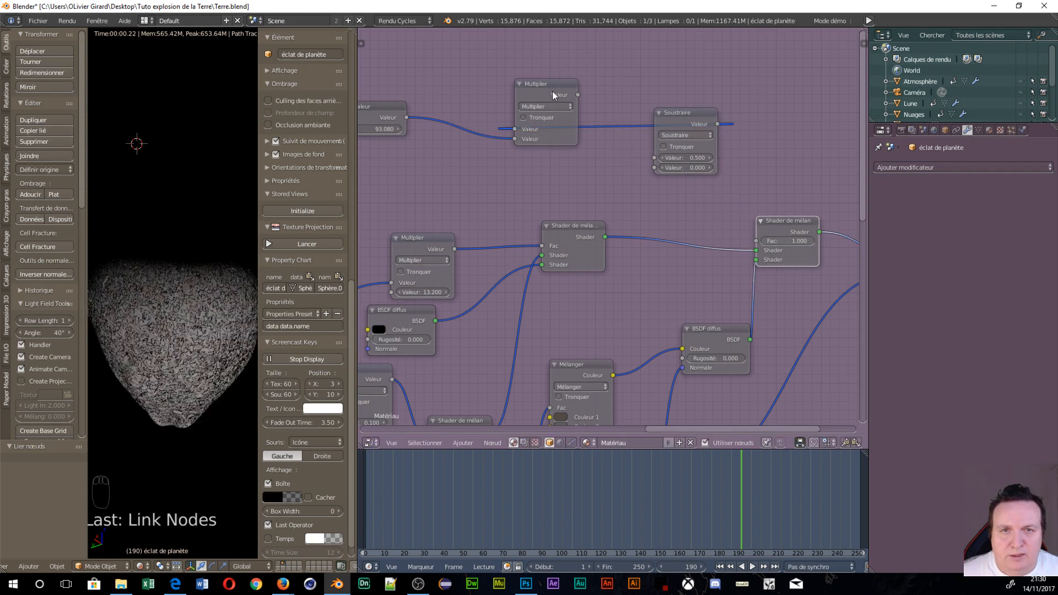
{"action": "left_click_drag", "start_coordinate": [575, 108], "coordinate": [757, 42]}
{"action": "left_click_drag", "start_coordinate": [697, 124], "coordinate": [442, 67]}
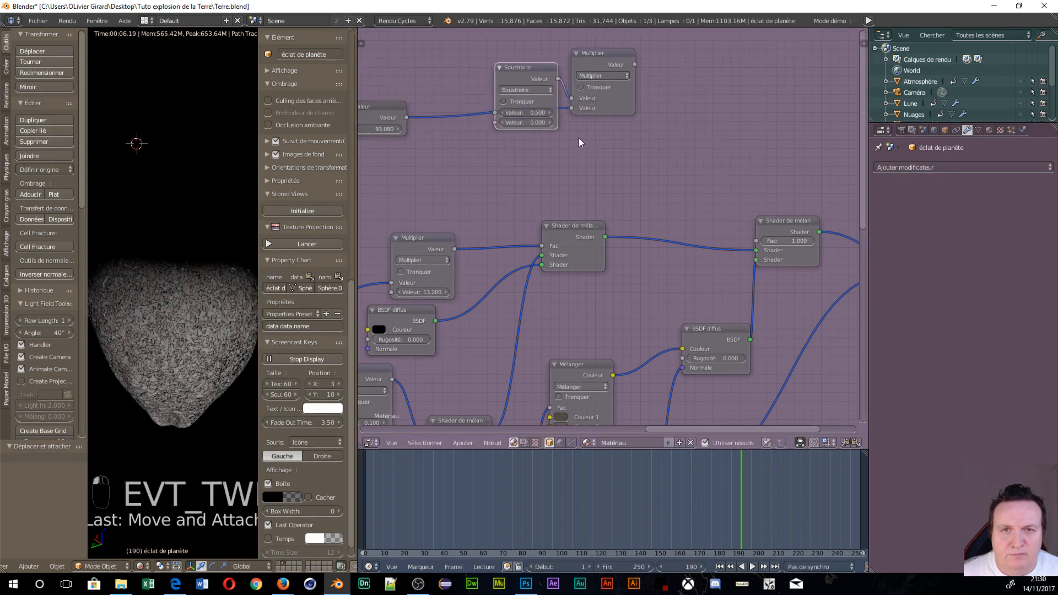
- Link the Value node to the Subtract node's first input and the Multiply output to the Mix Shader's Fac, spacing the Multiply node further out
{"action": "left_click", "coordinate": [572, 108]}
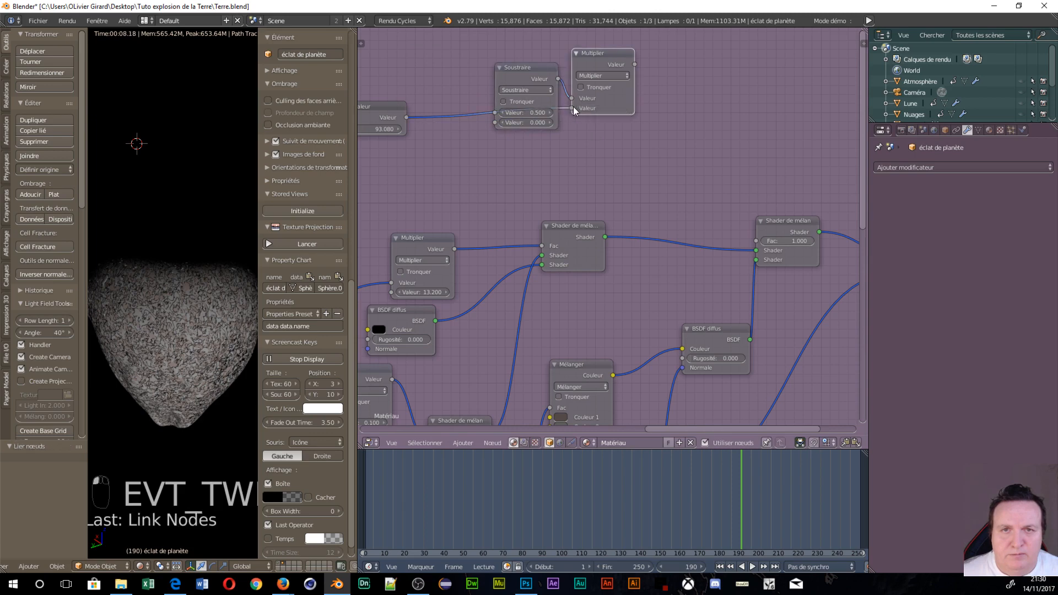
{"action": "left_click_drag", "start_coordinate": [572, 109], "coordinate": [495, 113]}
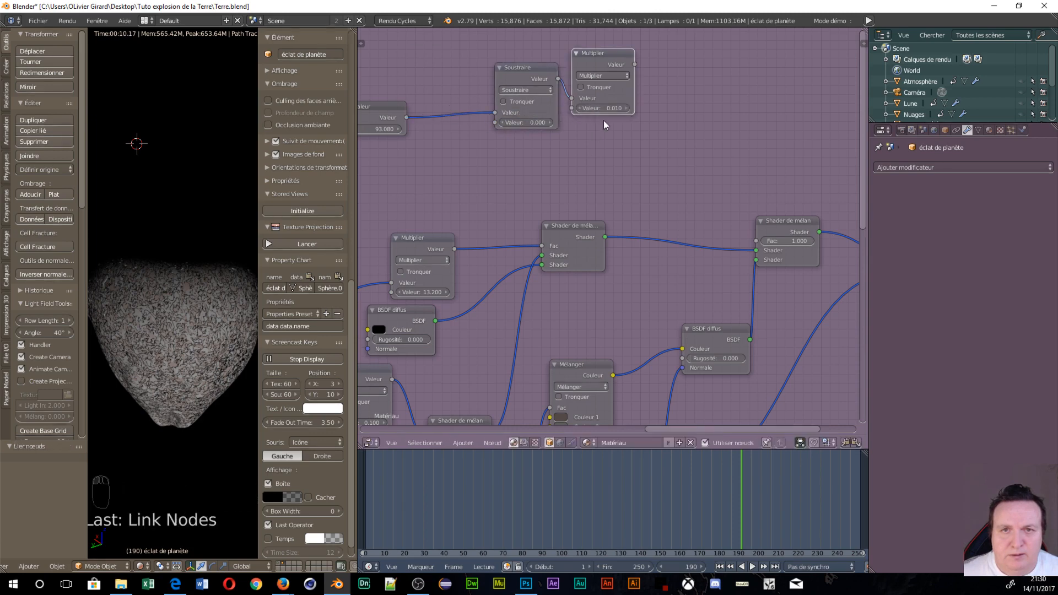
{"action": "left_click_drag", "start_coordinate": [635, 65], "coordinate": [757, 241]}
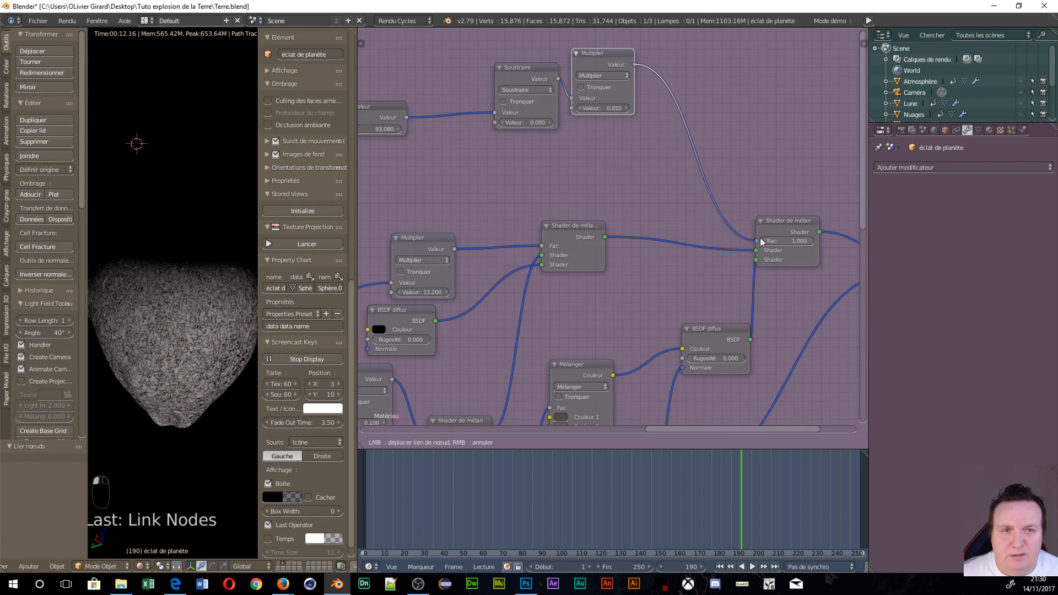
{"action": "left_click", "coordinate": [626, 57]}
{"action": "left_click_drag", "start_coordinate": [624, 54], "coordinate": [685, 85]}
{"action": "mouse_move", "coordinate": [633, 133]}
{"action": "left_mouse_down"}
{"action": "mouse_move", "coordinate": [678, 168]}
{"action": "mouse_move", "coordinate": [650, 140]}
{"action": "left_mouse_up"}
- Set the Subtract node's second value to 93 and raise the Value node to 140.380
{"action": "left_click", "coordinate": [526, 123]}
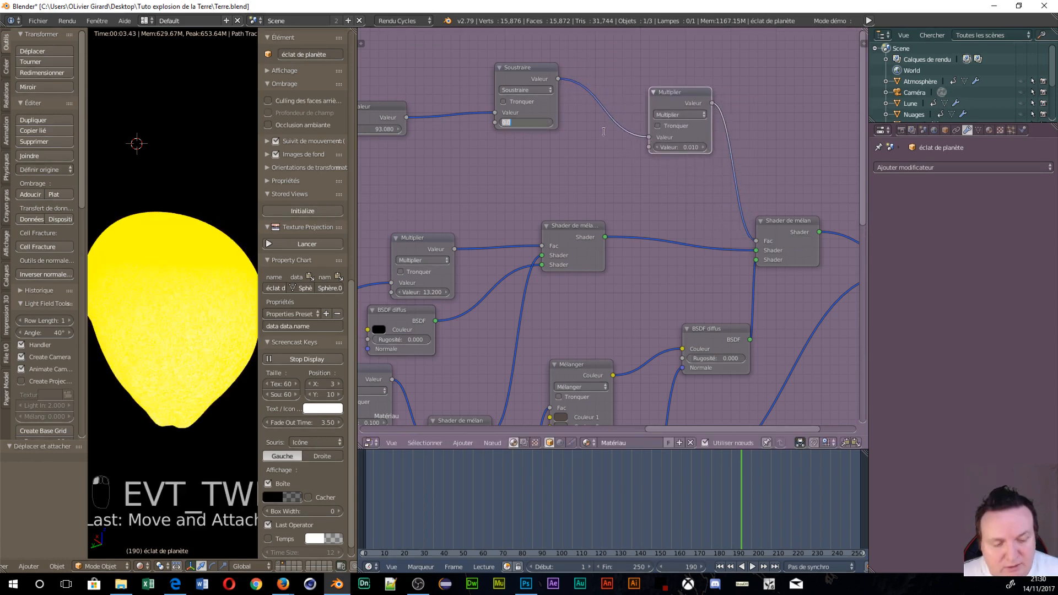
{"action": "type", "text": "93"}
{"action": "key", "text": "Return"}
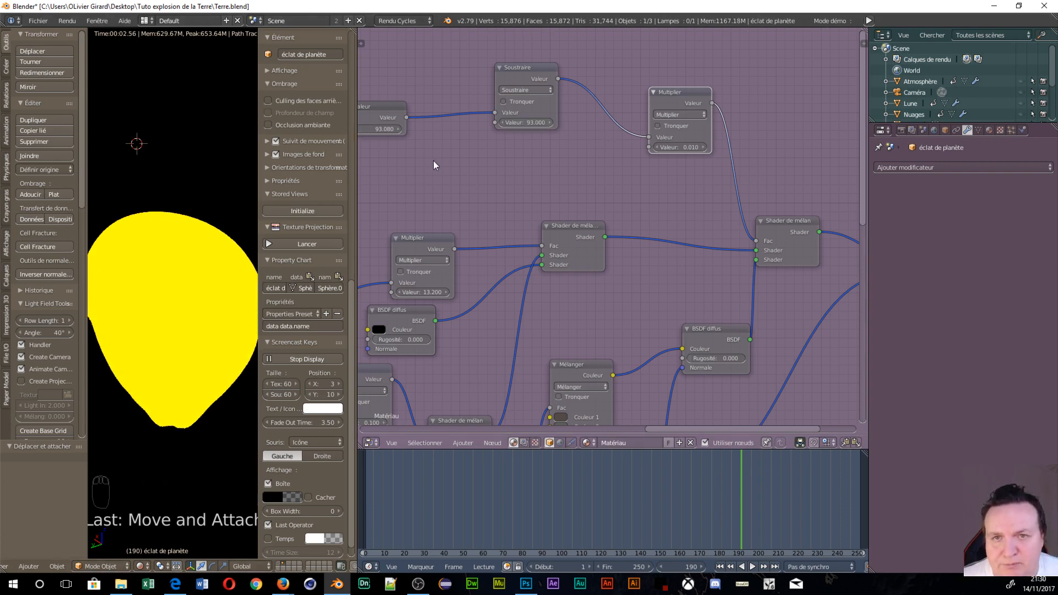
{"action": "left_click_drag", "start_coordinate": [384, 129], "coordinate": [472, 128]}
- Set the Subtract node's second value to -93, and reset the Value node to 0 before raising it to 1.200
{"action": "left_click", "coordinate": [521, 122]}
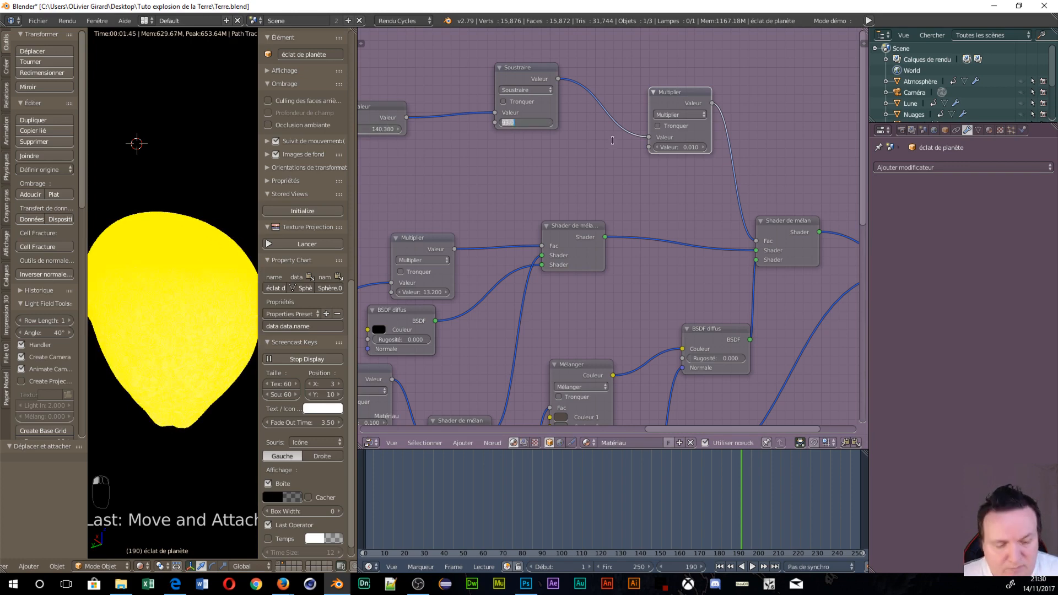
{"action": "key", "text": "Return"}
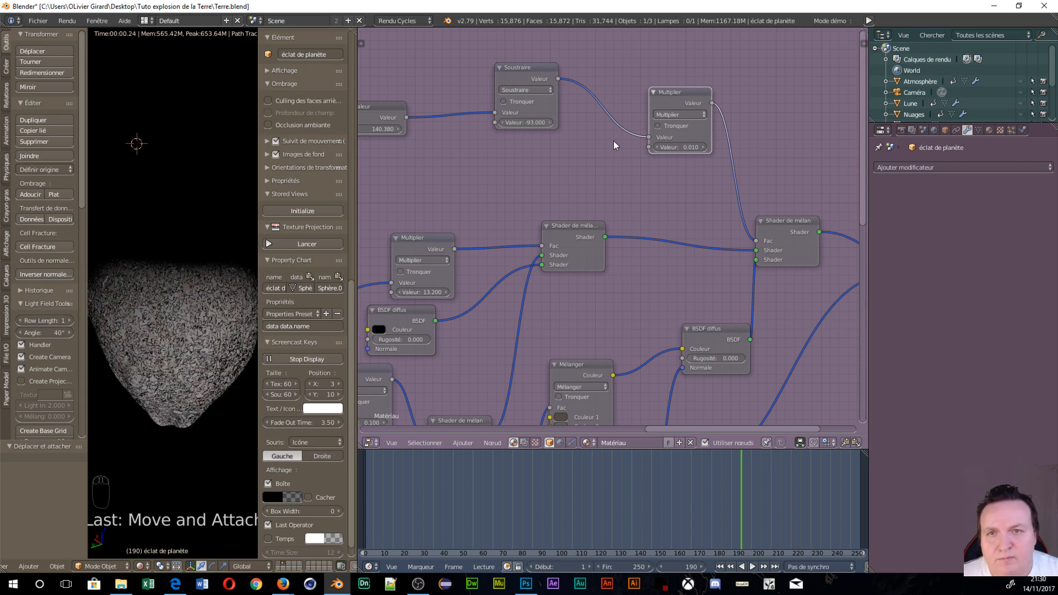
{"action": "left_click", "coordinate": [385, 130]}
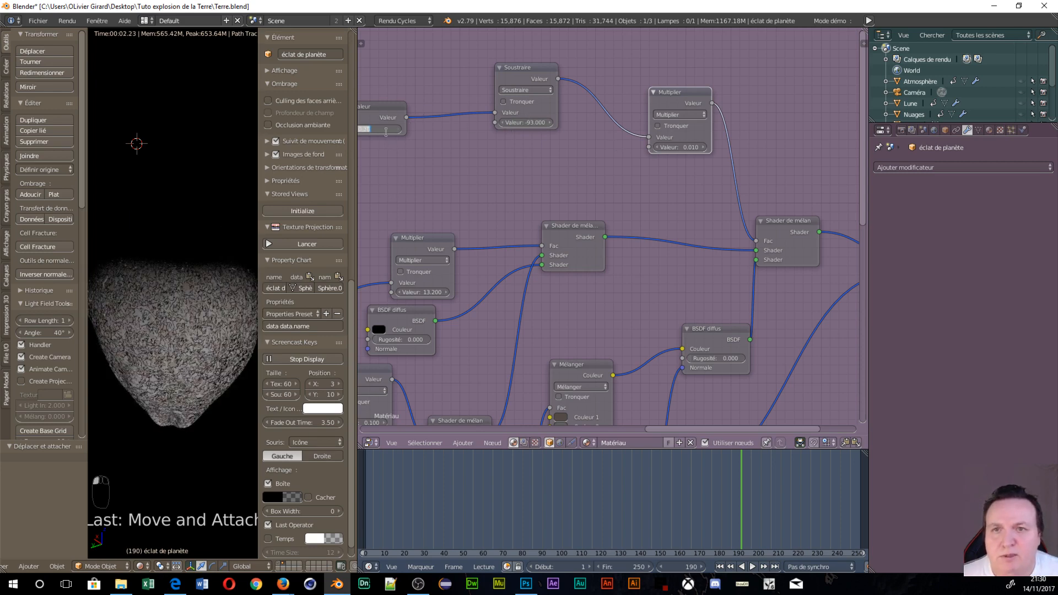
{"action": "key", "text": "Return"}
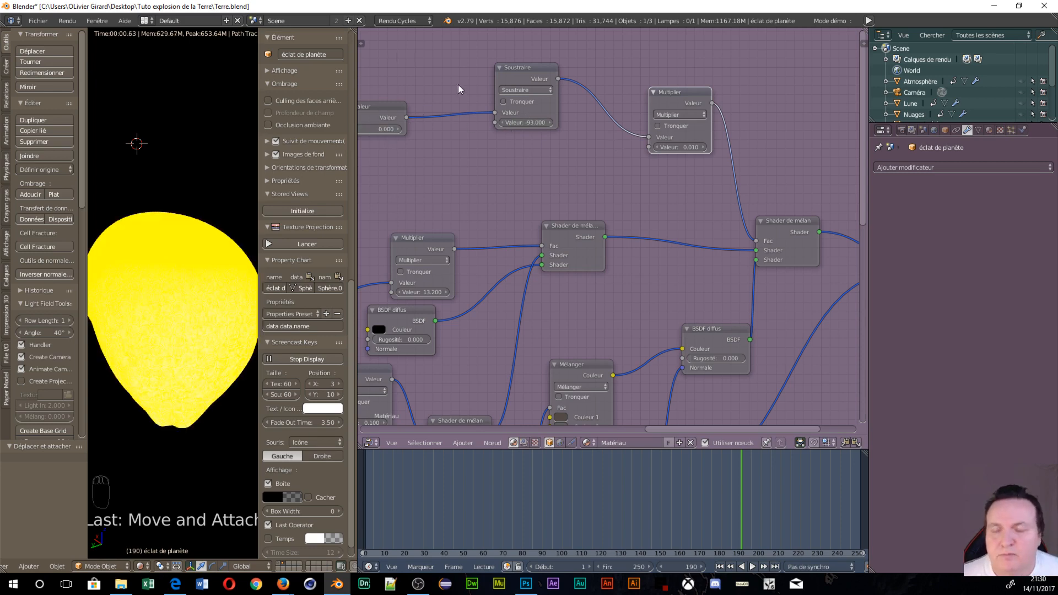
{"action": "left_click_drag", "start_coordinate": [377, 131], "coordinate": [441, 122]}
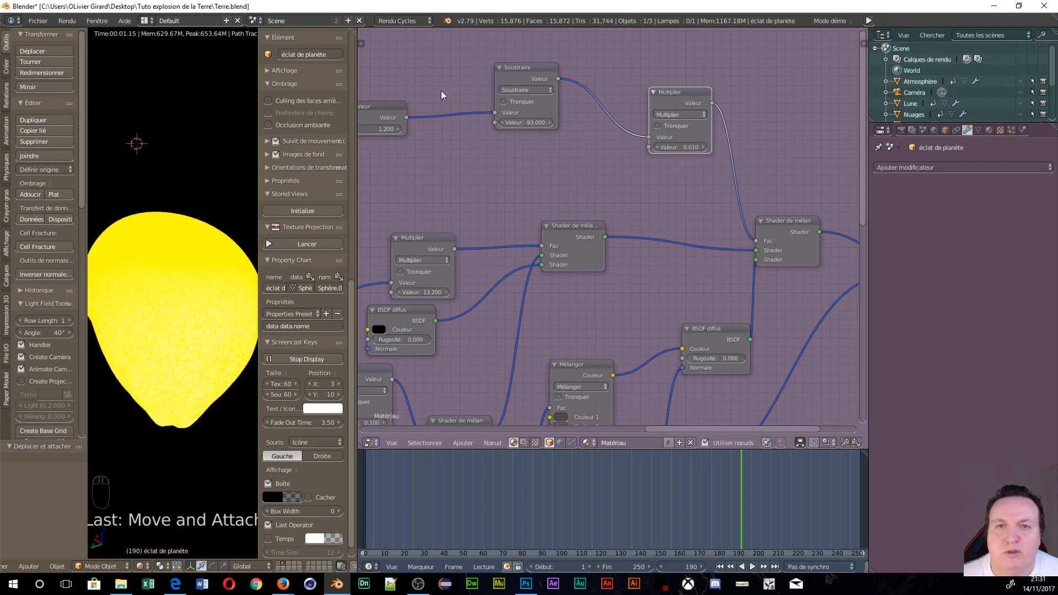
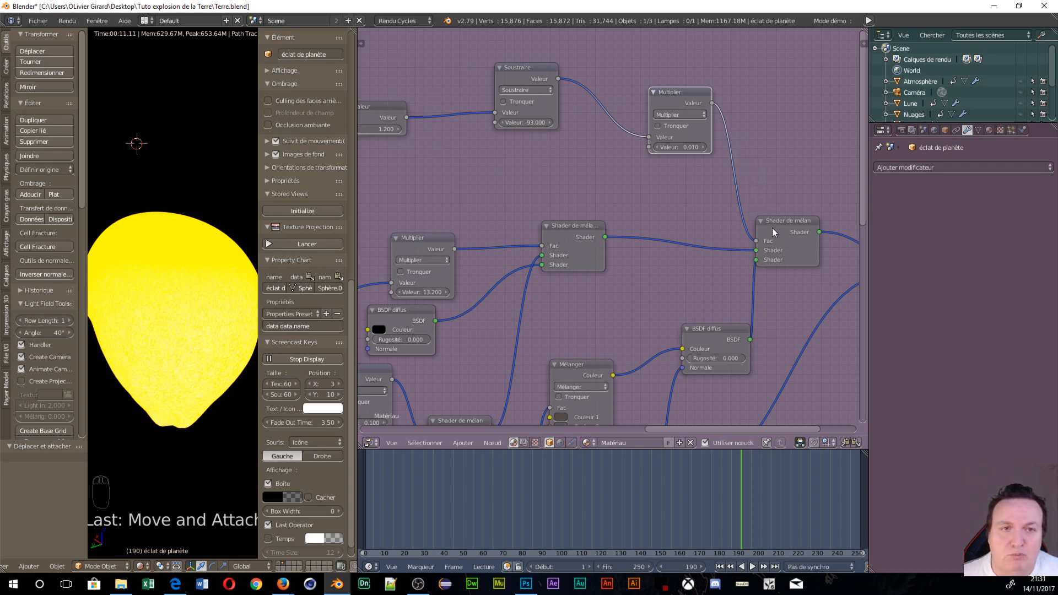
- Shift the Value node away from the Subtract node, set it to 5.2 and fine-tune it up to 7.300
{"action": "middle_click_drag", "start_coordinate": [608, 175], "coordinate": [620, 192]}
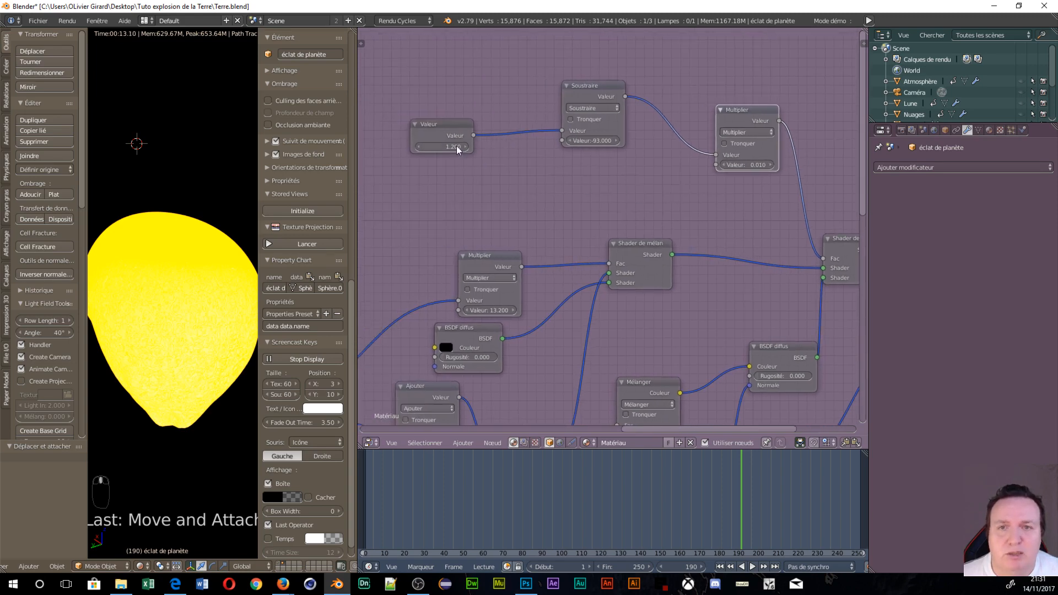
{"action": "left_click_drag", "start_coordinate": [432, 126], "coordinate": [401, 140]}
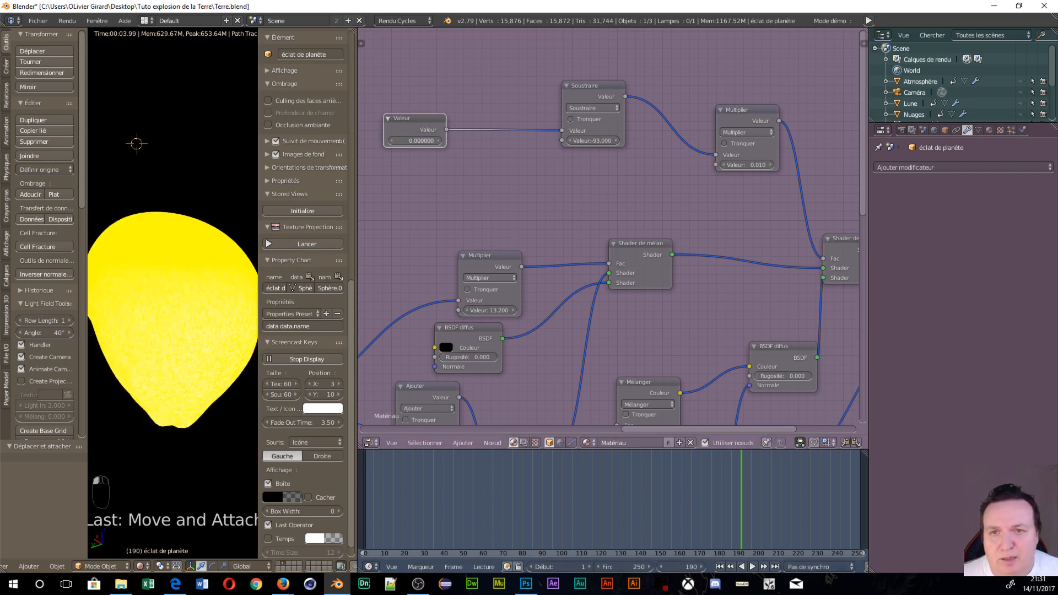
{"action": "type", "text": "5.2"}
{"action": "key", "text": "Return"}
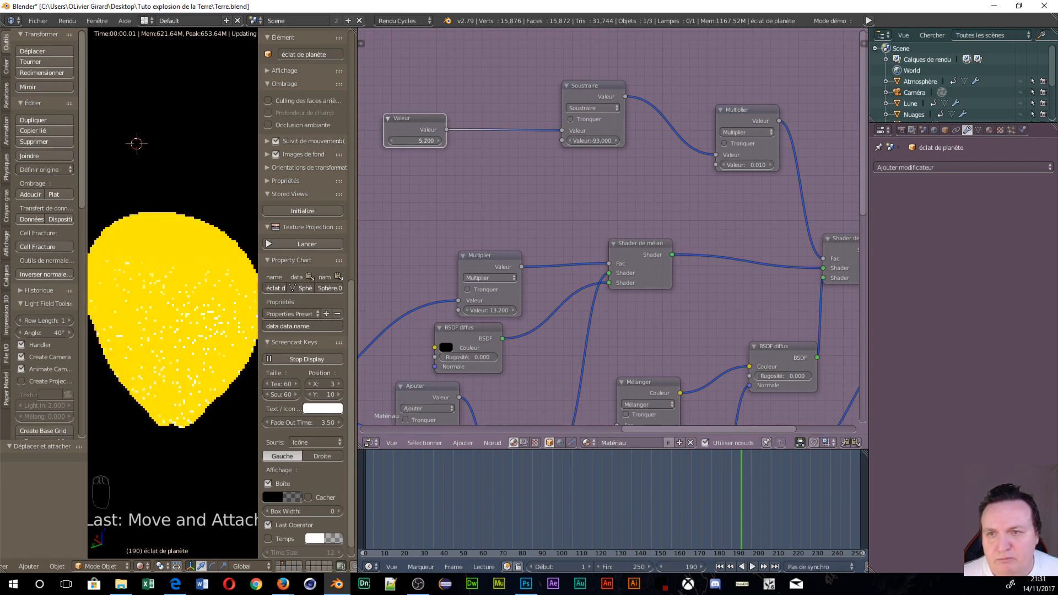
{"action": "left_click_drag", "start_coordinate": [415, 141], "coordinate": [424, 141]}
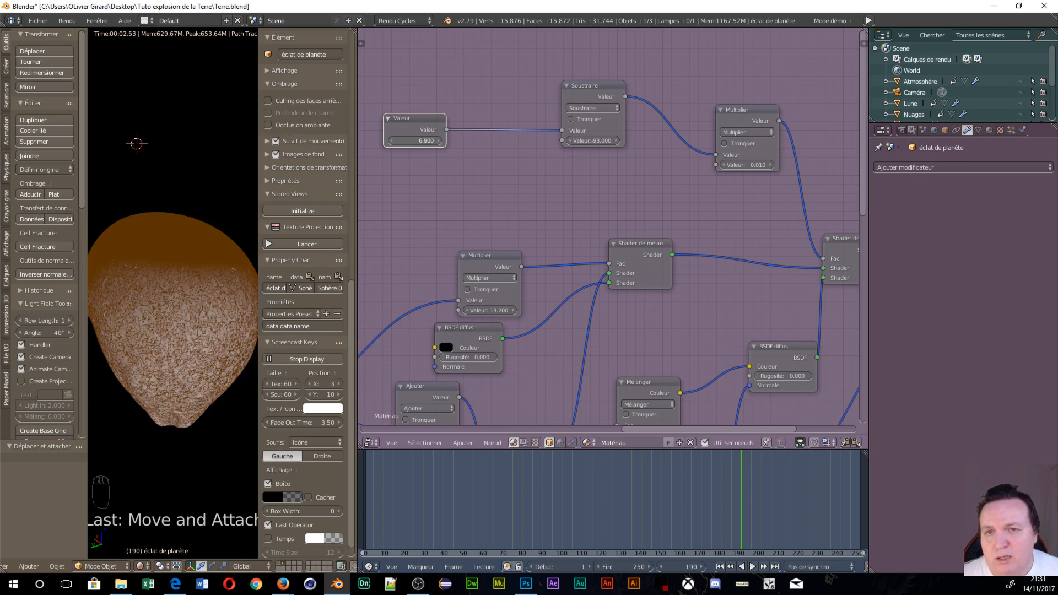
{"action": "left_click_drag", "start_coordinate": [424, 141], "coordinate": [426, 141]}
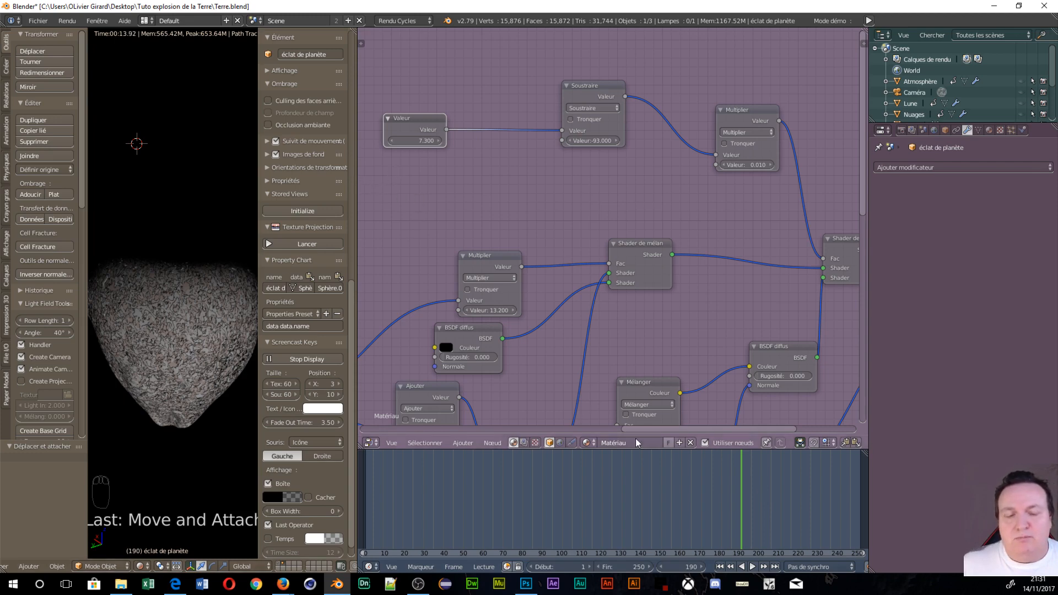
- Go to frame 180 and switch the rendered viewport to the layer showing the whole planet
{"action": "left_click_drag", "start_coordinate": [741, 488], "coordinate": [721, 485]}
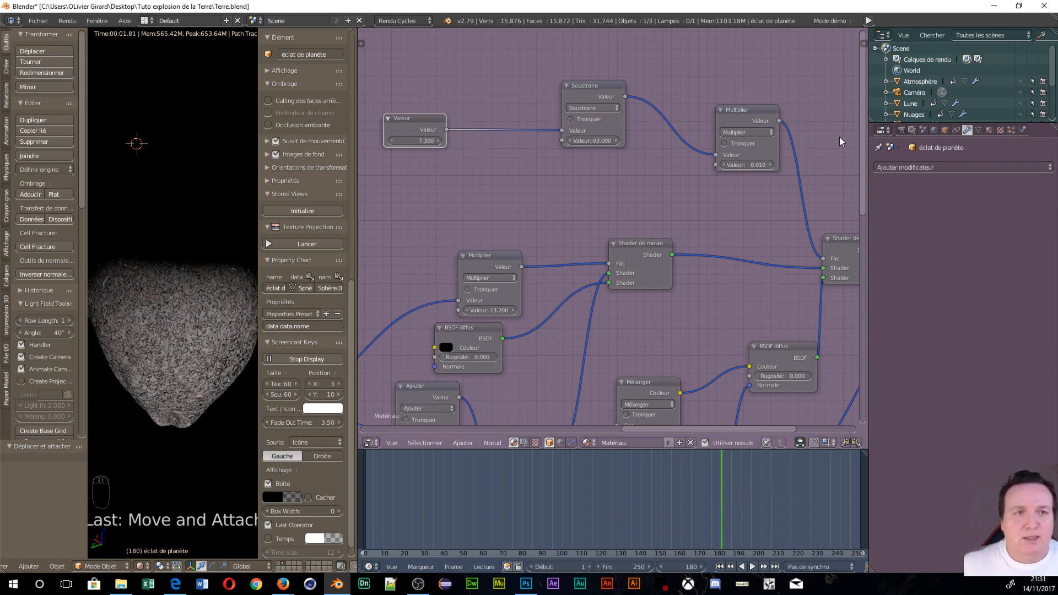
{"action": "left_click", "coordinate": [278, 566]}
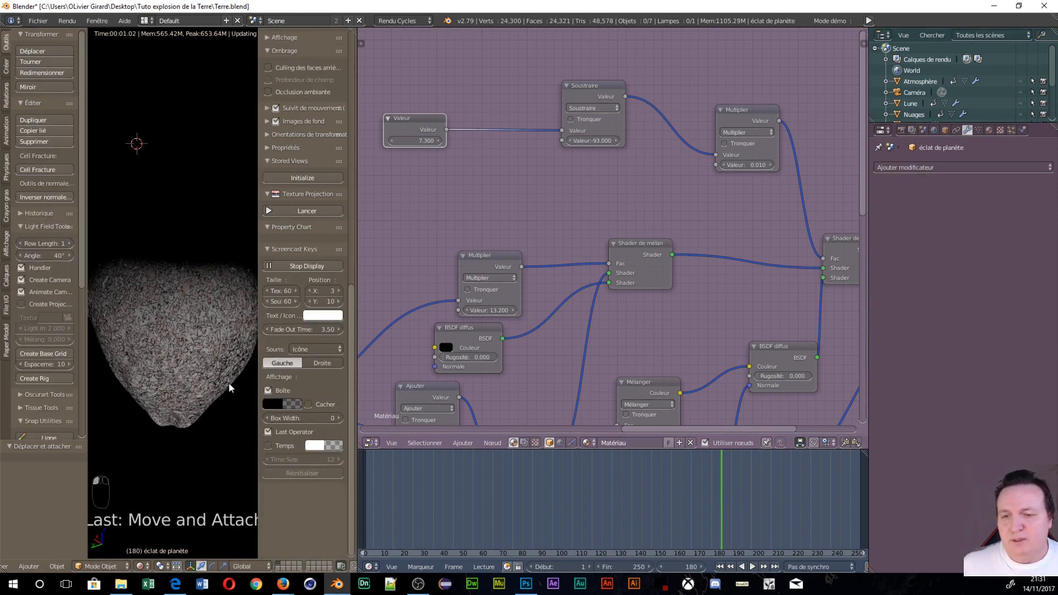
{"action": "left_click", "coordinate": [179, 324]}
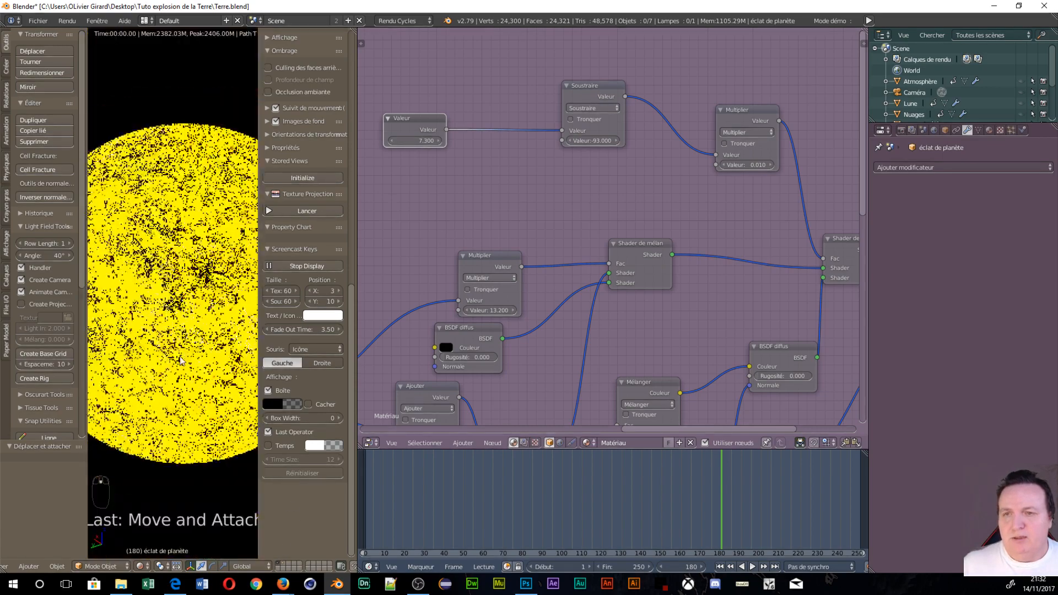
{"action": "scroll", "coordinate": [181, 353], "scroll_direction": "down", "scroll_amount": 8}
{"action": "scroll", "coordinate": [187, 342], "scroll_direction": "up", "scroll_amount": 5}
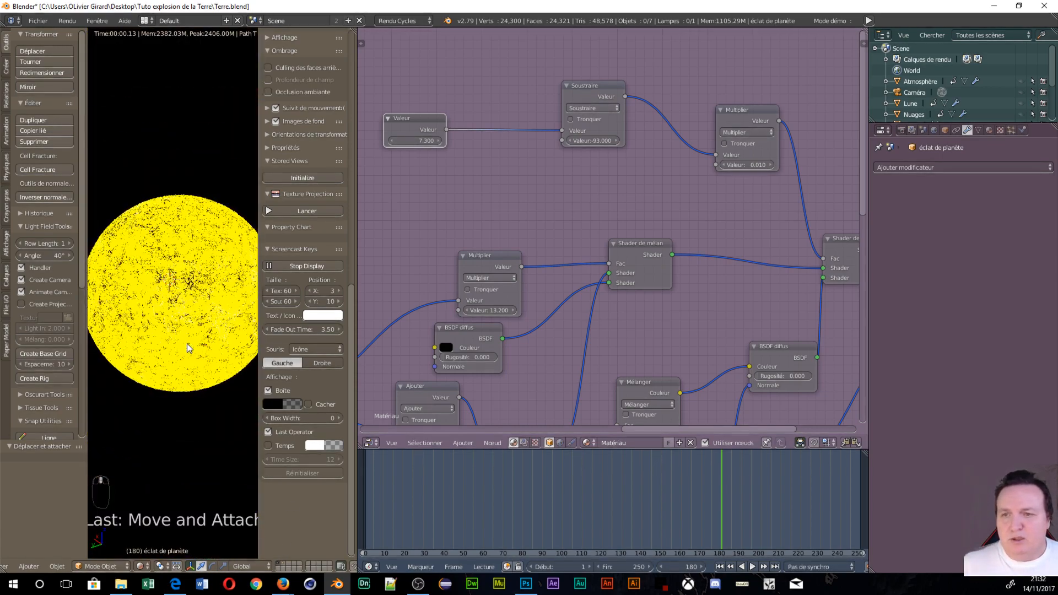
- Go to frame 175 and set the Value node to 0
{"action": "mouse_move", "coordinate": [719, 497]}
{"action": "left_mouse_down"}
{"action": "mouse_move", "coordinate": [619, 492]}
{"action": "mouse_move", "coordinate": [742, 489]}
{"action": "mouse_move", "coordinate": [712, 485]}
{"action": "left_mouse_up"}
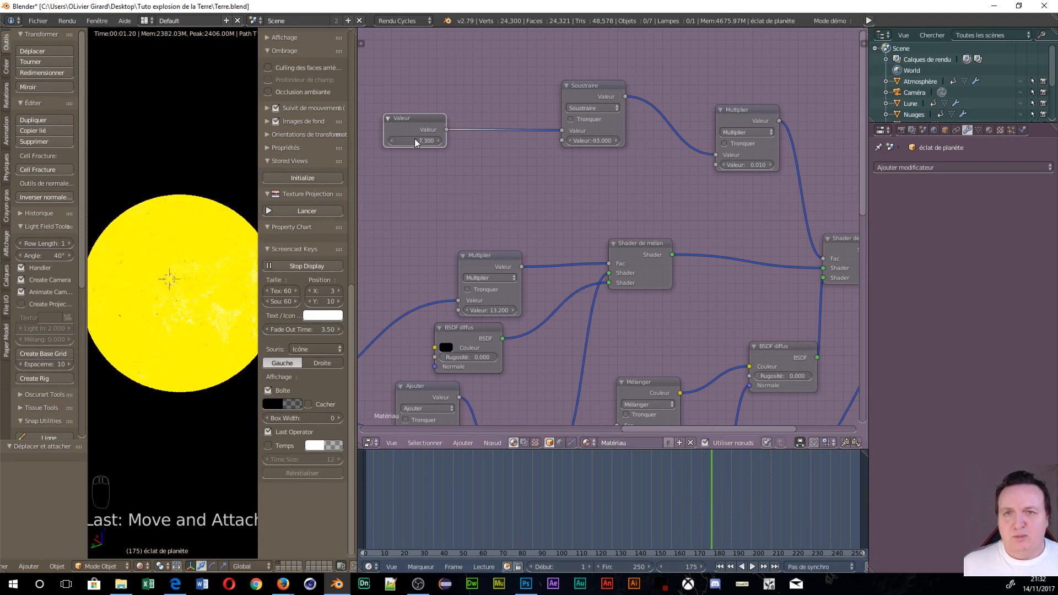
{"action": "left_click", "coordinate": [393, 139]}
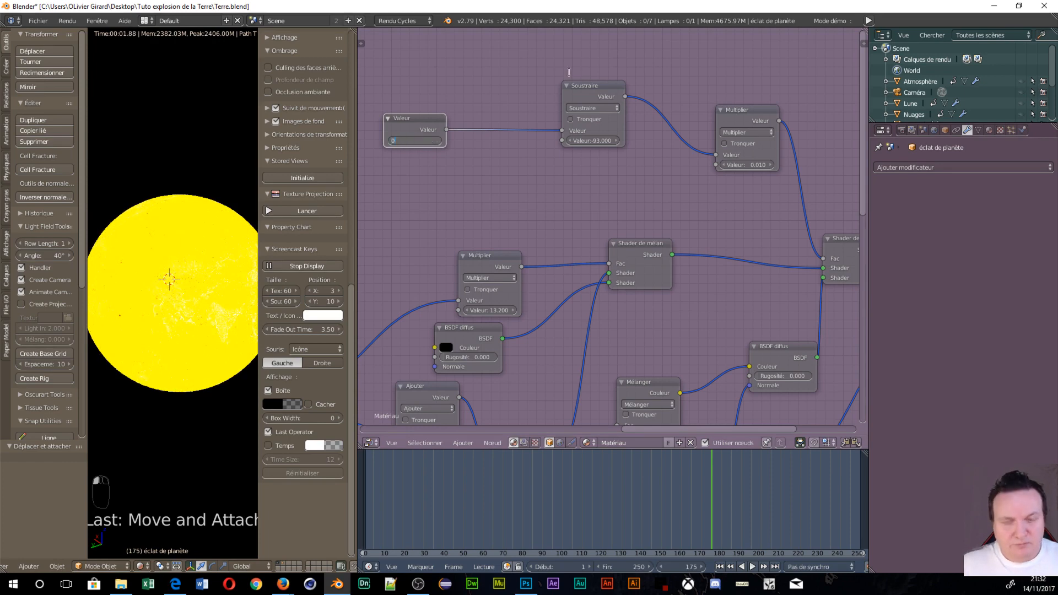
{"action": "key", "text": "Return"}
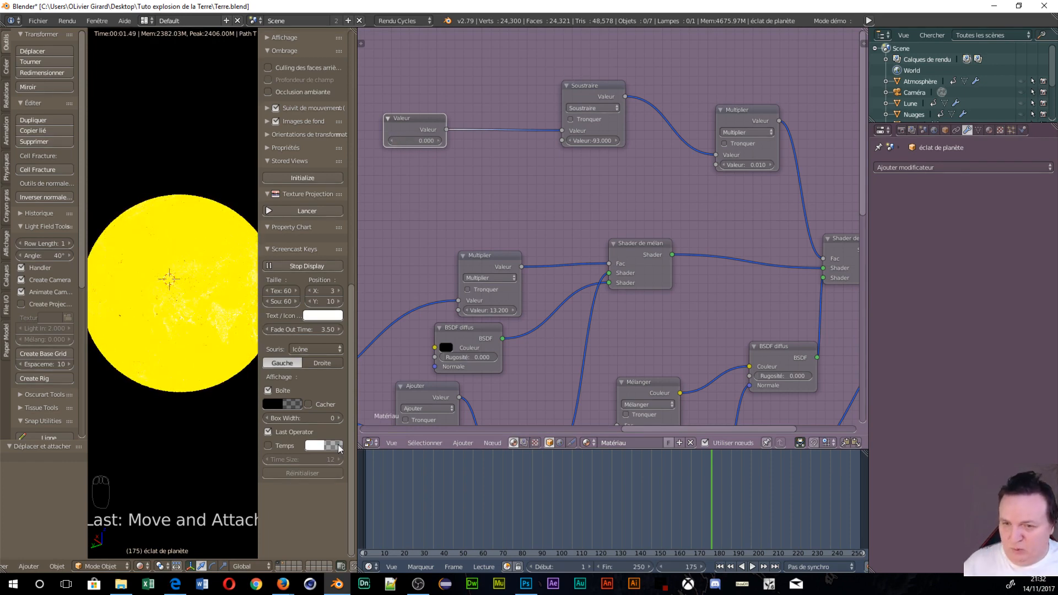
- Switch the rendered viewport to the single-fragment layer and insert a keyframe on the Value node's 0 at frame 175
{"action": "left_click", "coordinate": [283, 566]}
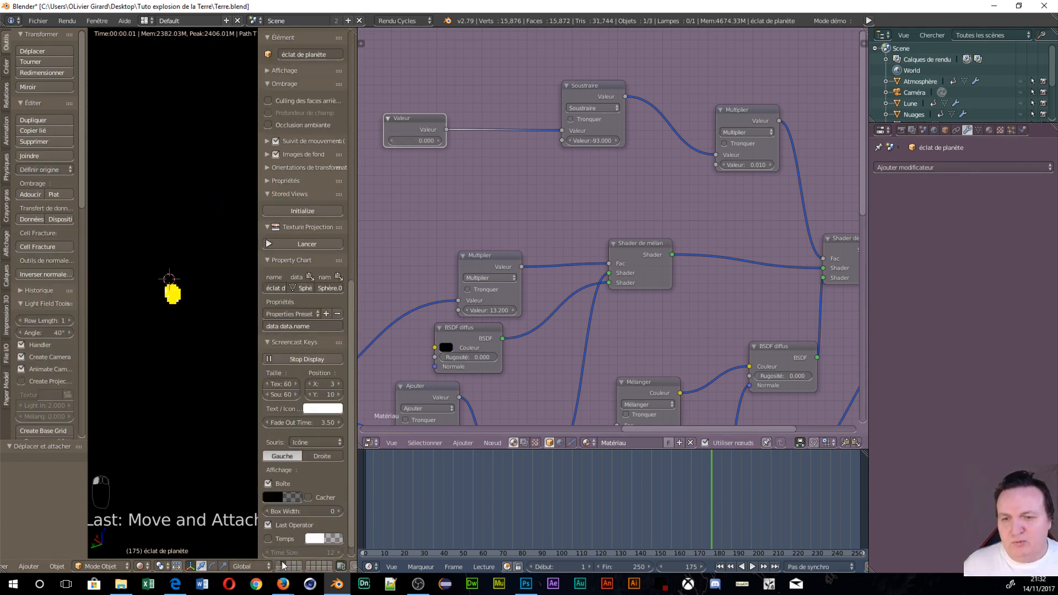
{"action": "scroll", "coordinate": [224, 358], "scroll_direction": "up", "scroll_amount": 5}
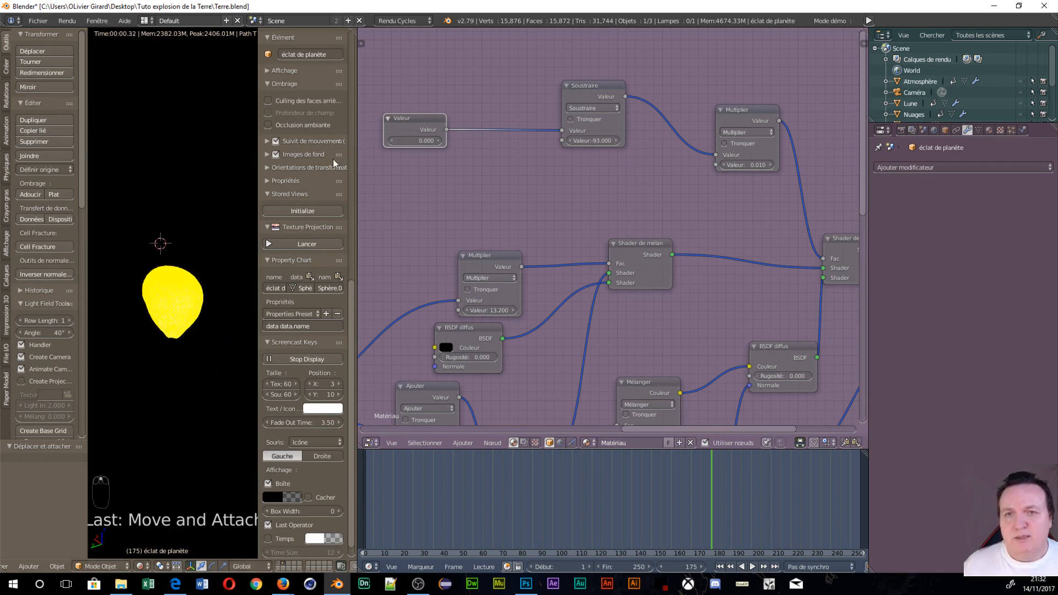
{"action": "right_click", "coordinate": [421, 139]}
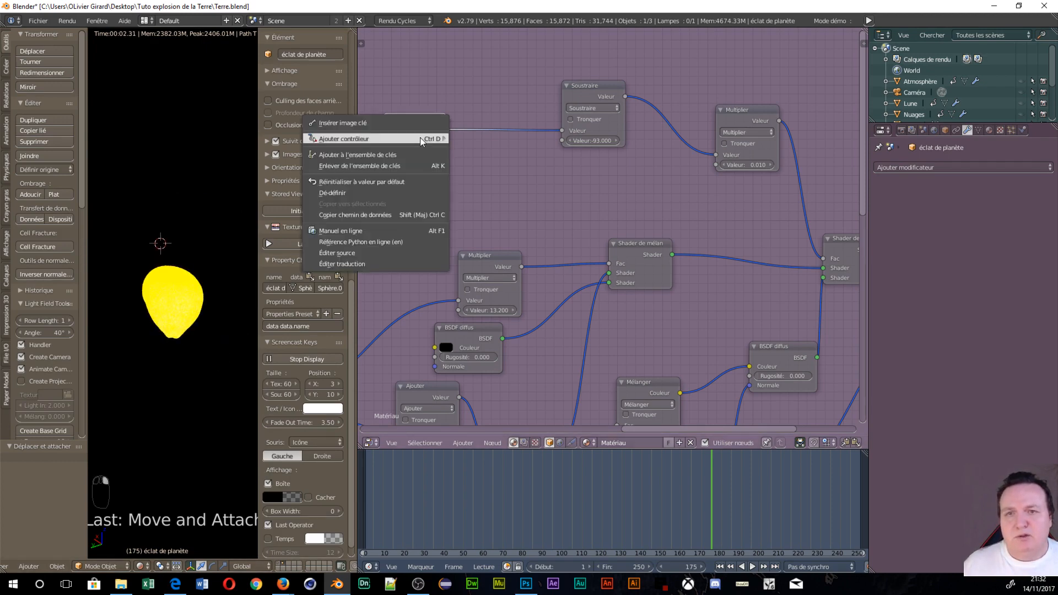
{"action": "mouse_move", "coordinate": [420, 138]}
{"action": "left_click", "coordinate": [398, 123]}
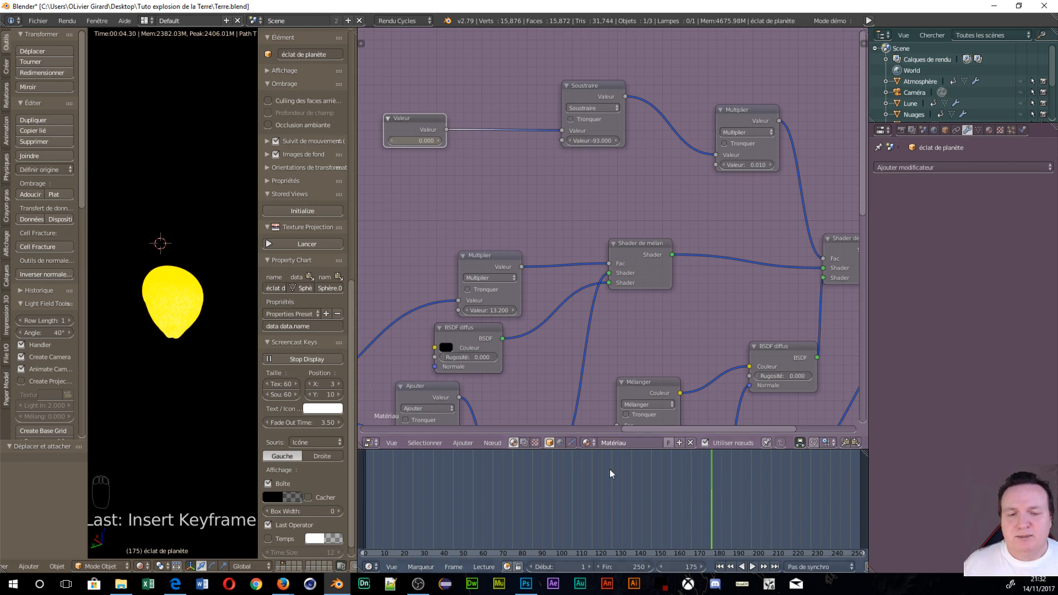
- Go to frame 198, set the Value node to 6.800 and insert a keyframe on it
{"action": "left_click", "coordinate": [757, 504]}
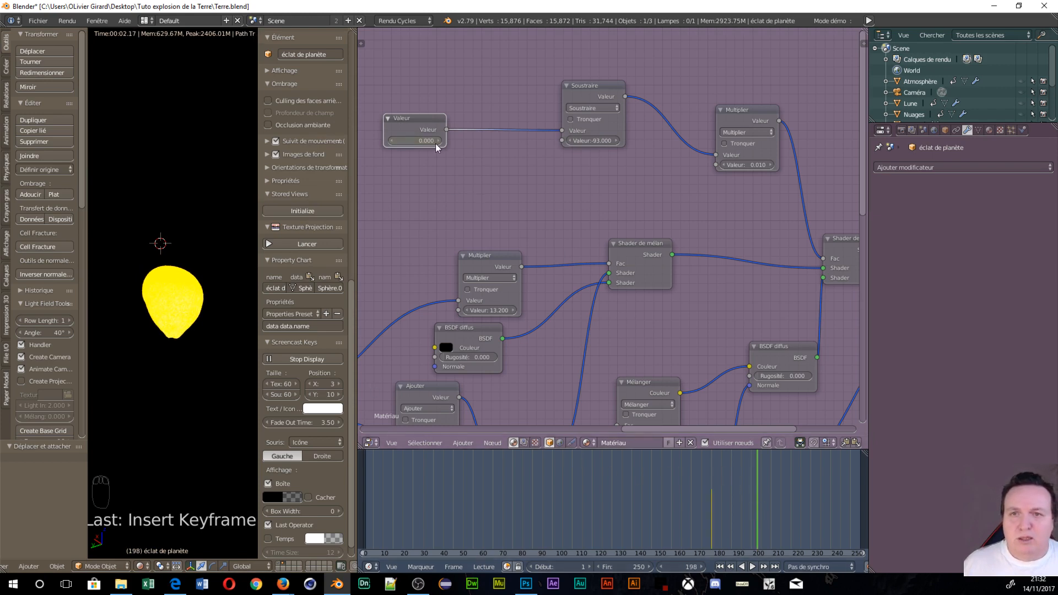
{"action": "left_click_drag", "start_coordinate": [414, 141], "coordinate": [453, 141]}
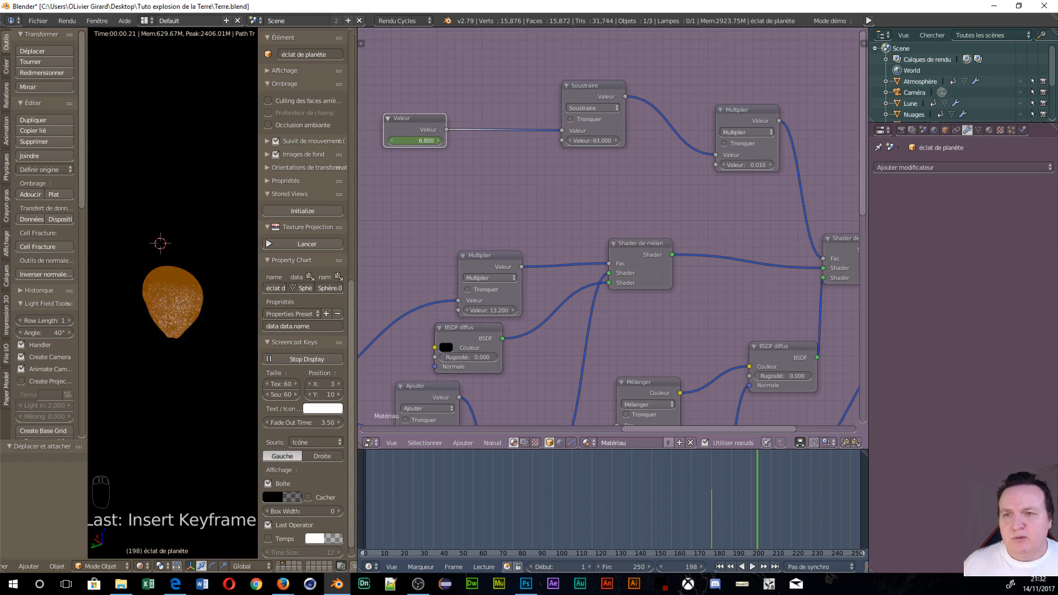
{"action": "right_click", "coordinate": [421, 138]}
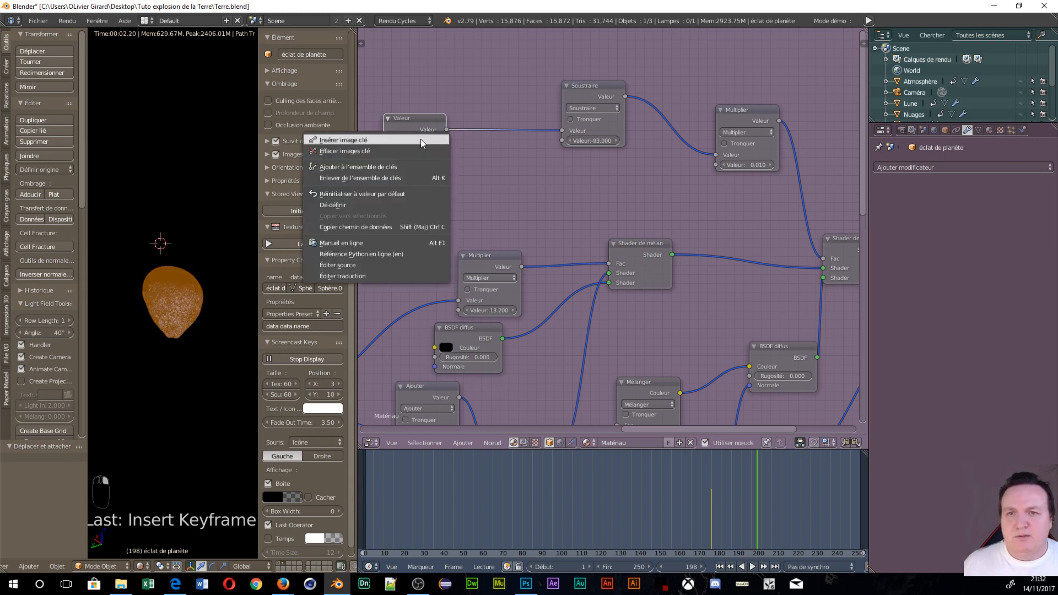
{"action": "key", "text": "Escape"}
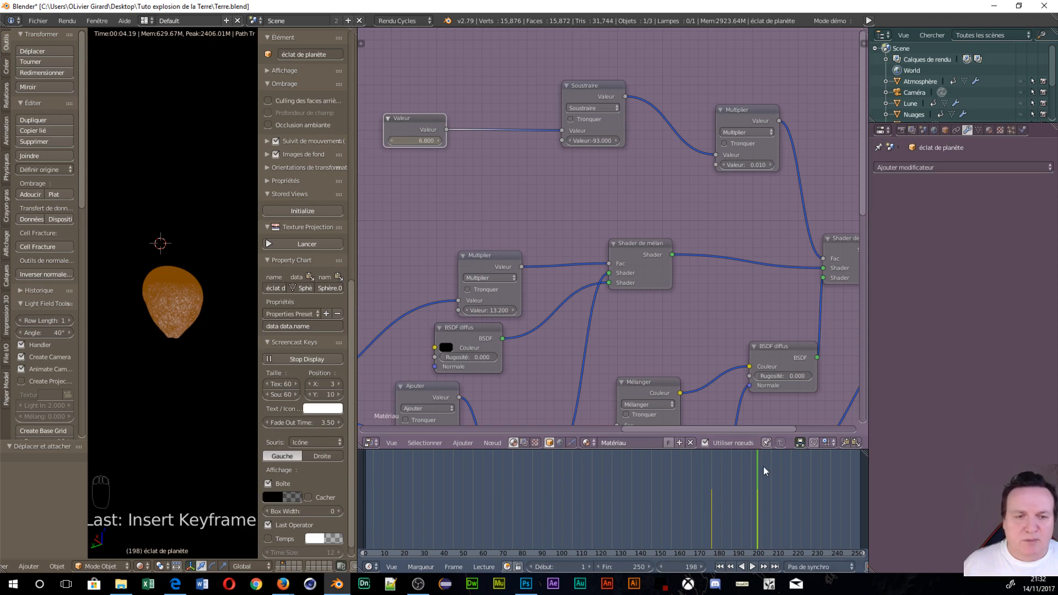
- Go to frame 250, raise the Value node to 7.200 and insert a keyframe on it
{"action": "key", "text": "alt+a"}
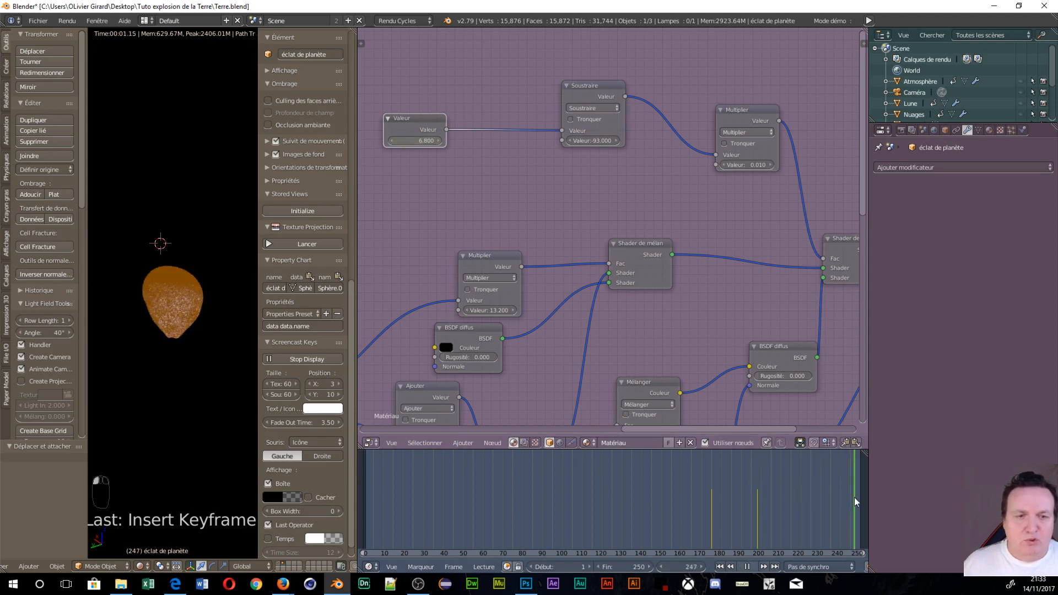
{"action": "key", "text": "alt+a"}
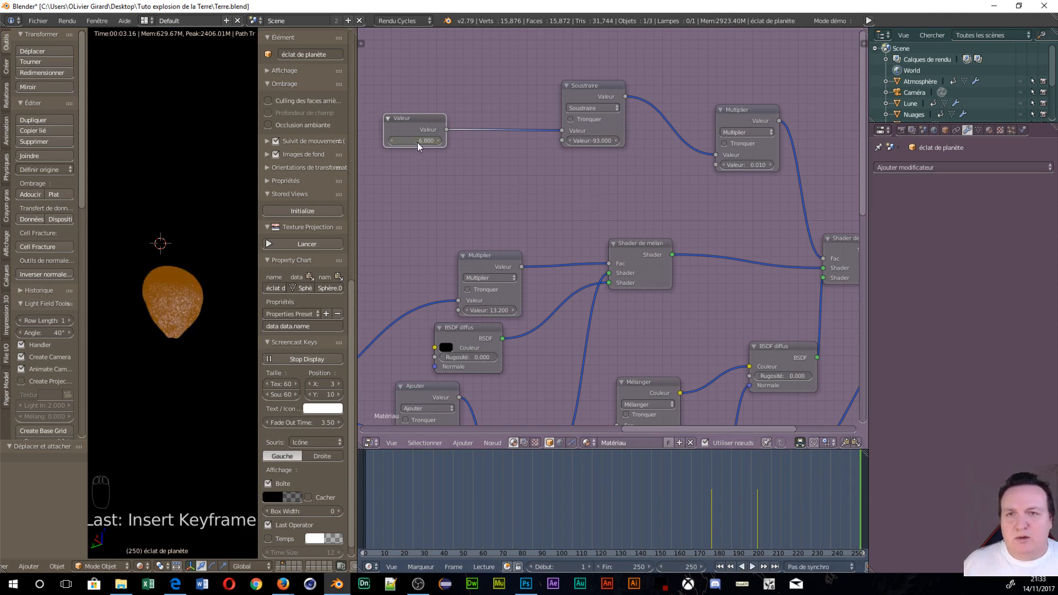
{"action": "mouse_move", "coordinate": [417, 141]}
{"action": "left_mouse_down"}
{"action": "mouse_move", "coordinate": [435, 141]}
{"action": "mouse_move", "coordinate": [414, 141]}
{"action": "left_mouse_up"}
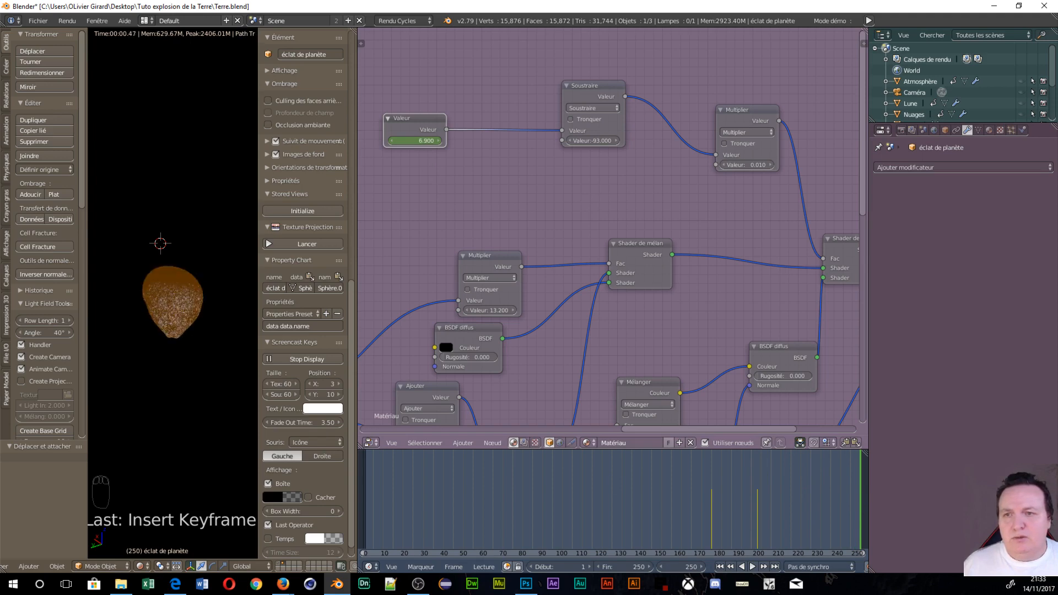
{"action": "right_click", "coordinate": [418, 141]}
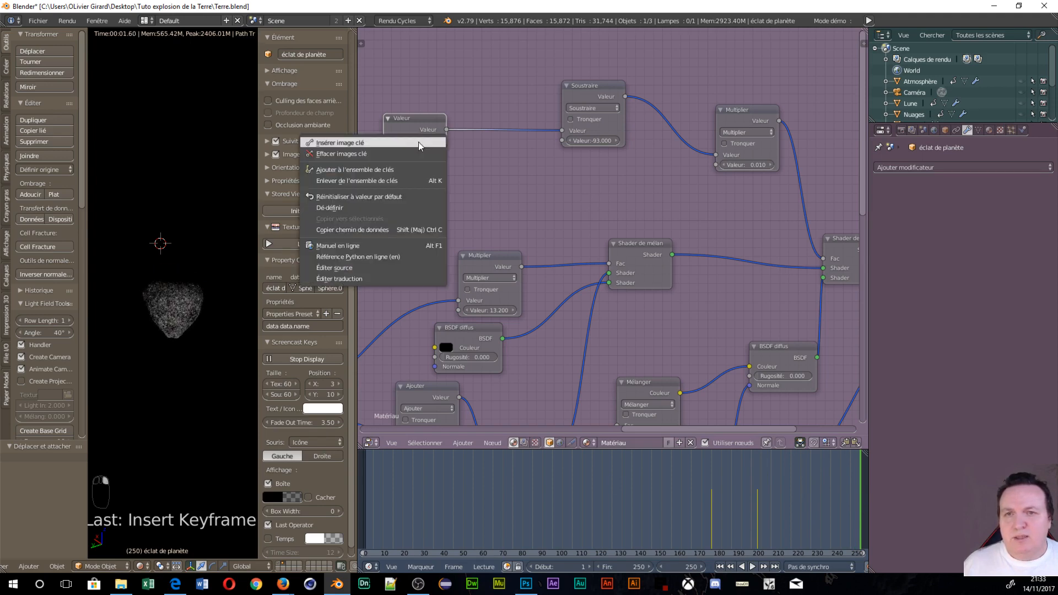
{"action": "left_click", "coordinate": [389, 144]}
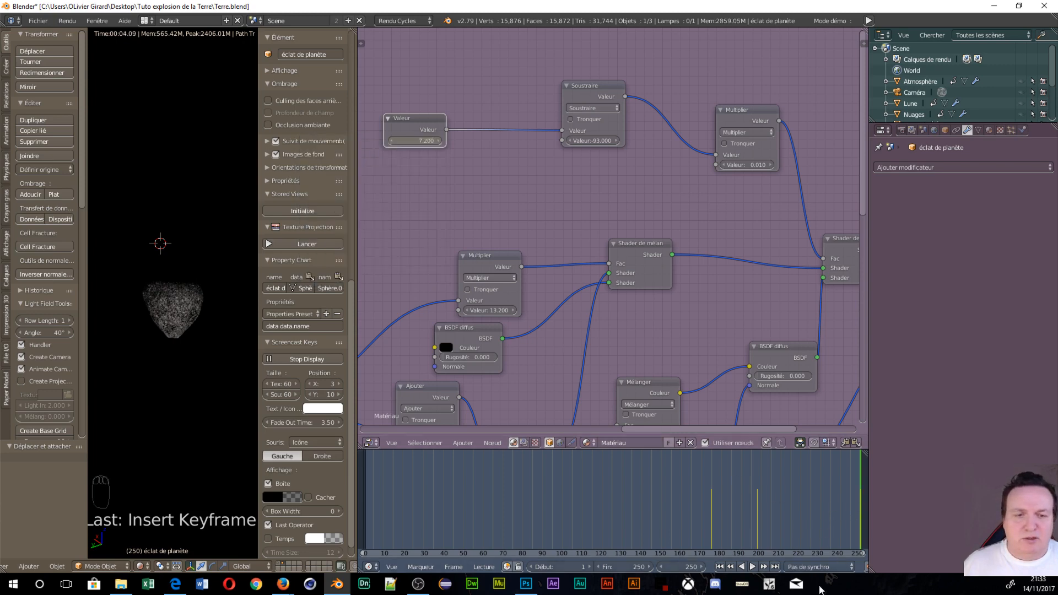
- Play back the glow animation, and replace the Value node's keyframe at frame 250 with 7.000
{"action": "left_click", "coordinate": [752, 567]}
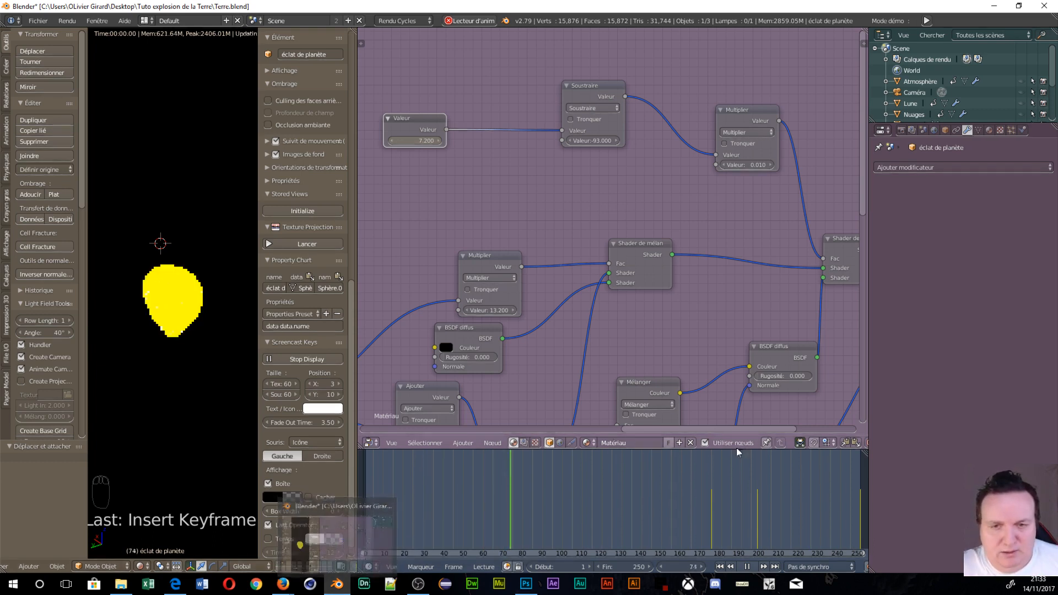
{"action": "left_click", "coordinate": [747, 566]}
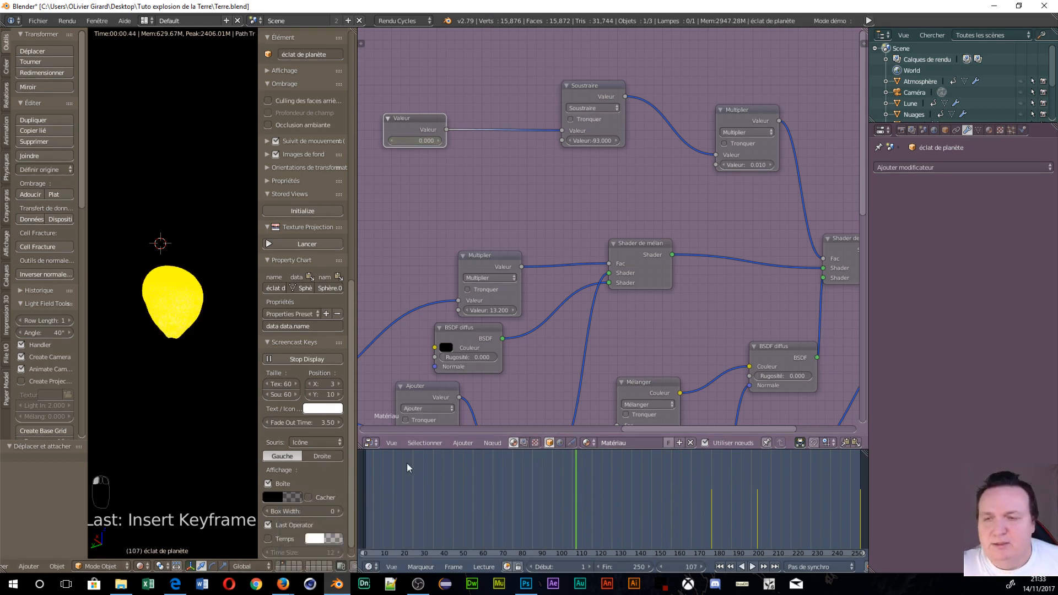
{"action": "left_click_drag", "start_coordinate": [580, 476], "coordinate": [859, 500]}
{"action": "left_click_drag", "start_coordinate": [396, 143], "coordinate": [394, 144]}
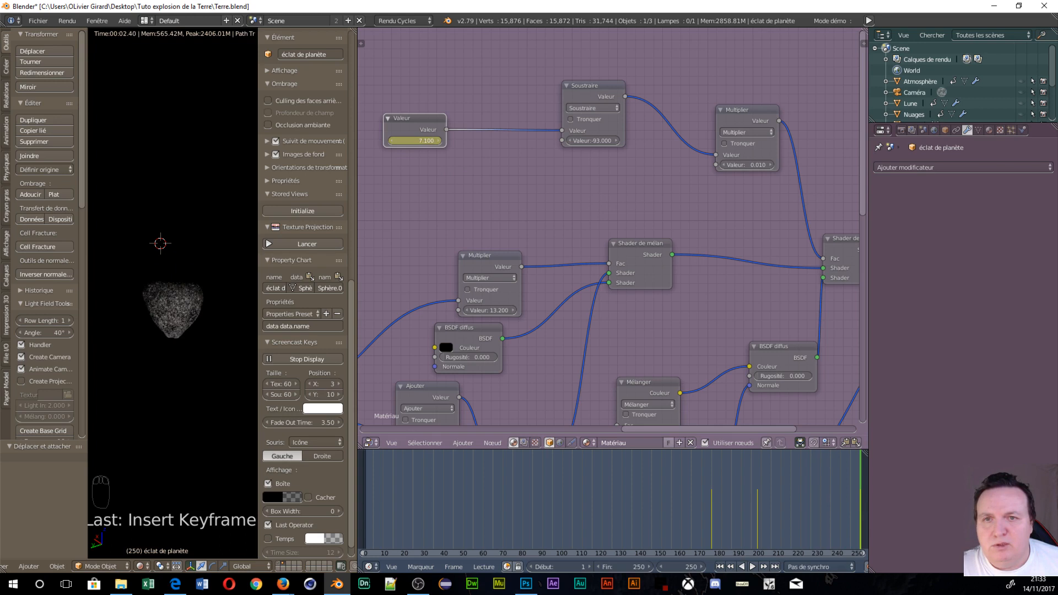
{"action": "right_click", "coordinate": [416, 138]}
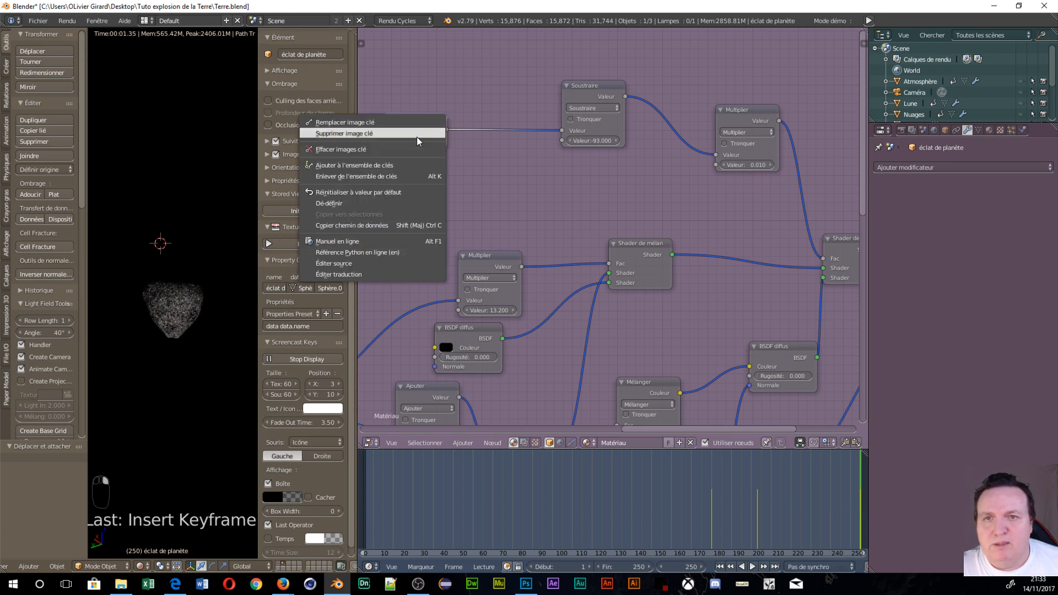
{"action": "left_click", "coordinate": [433, 135]}
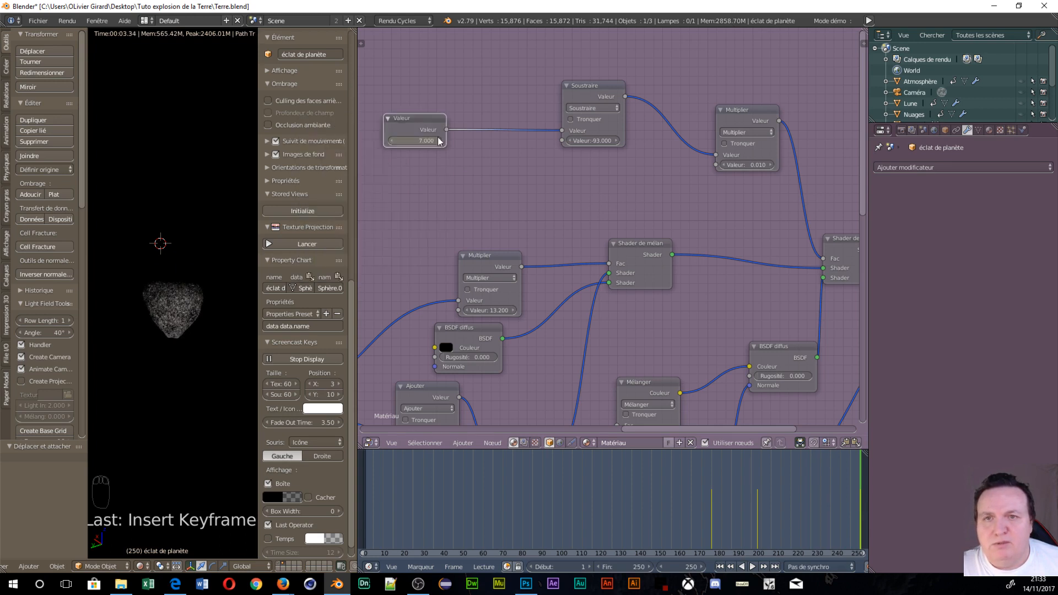
- Go to frame 168, move the Material Output node away and insert a Mix Shader on the link feeding its Surface input
{"action": "left_click_drag", "start_coordinate": [860, 475], "coordinate": [697, 541]}
{"action": "middle_click_drag", "start_coordinate": [772, 308], "coordinate": [365, 291]}
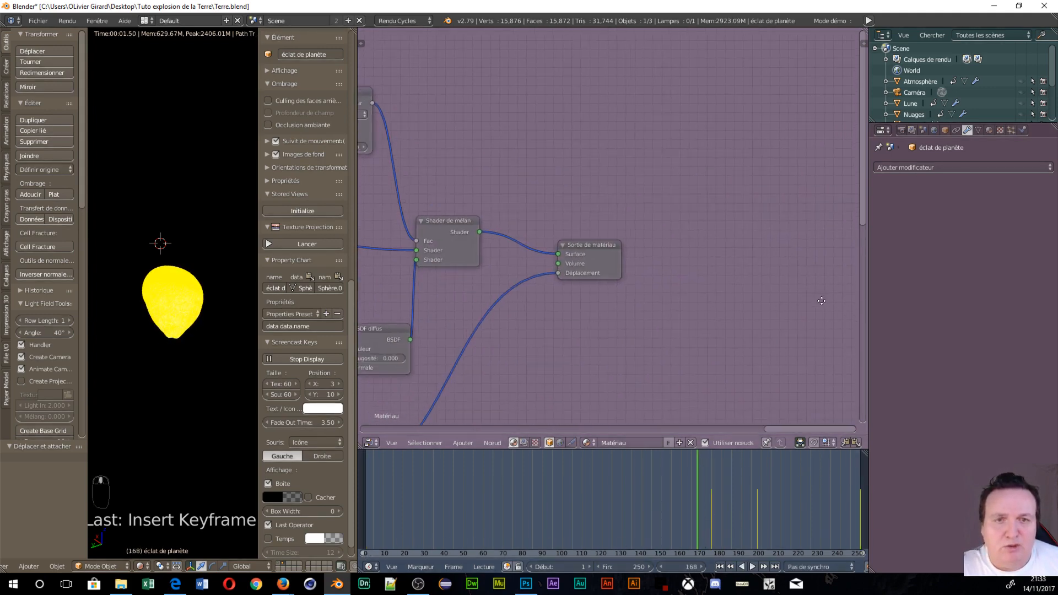
{"action": "left_click_drag", "start_coordinate": [590, 240], "coordinate": [827, 252]}
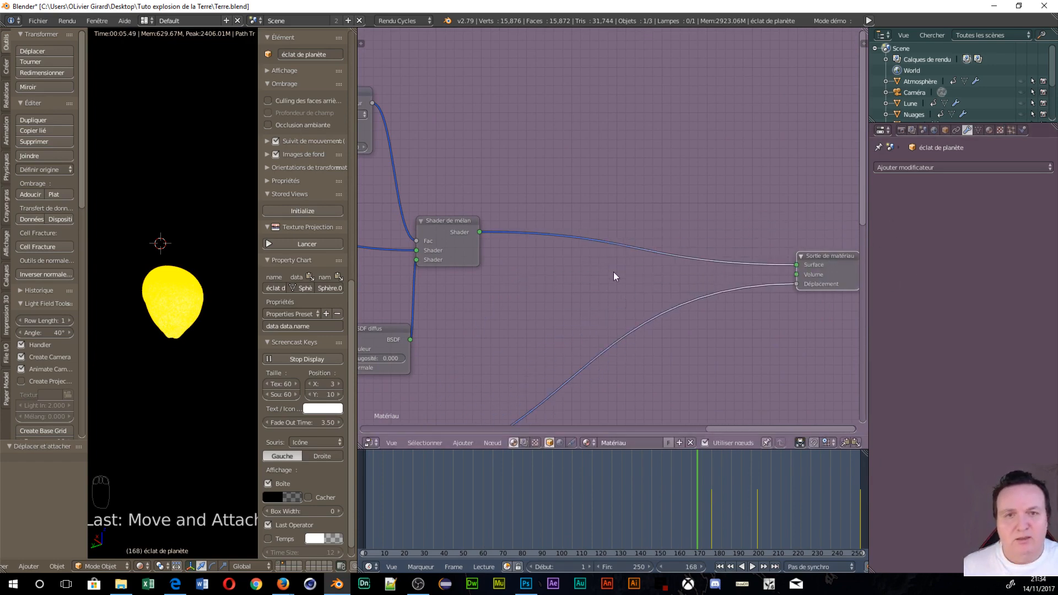
{"action": "key", "text": "shift+a"}
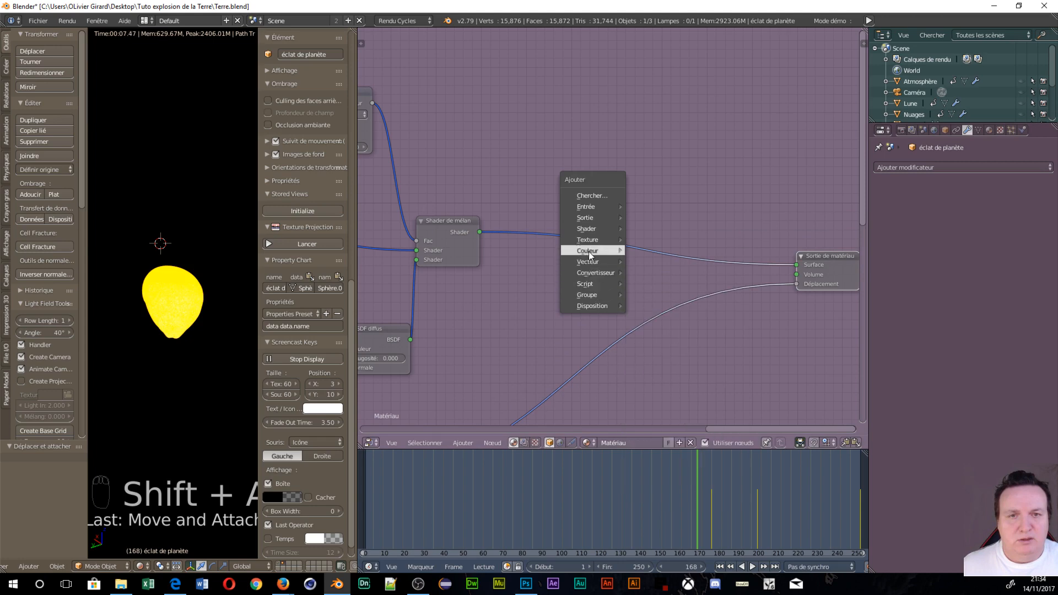
{"action": "mouse_move", "coordinate": [595, 229]}
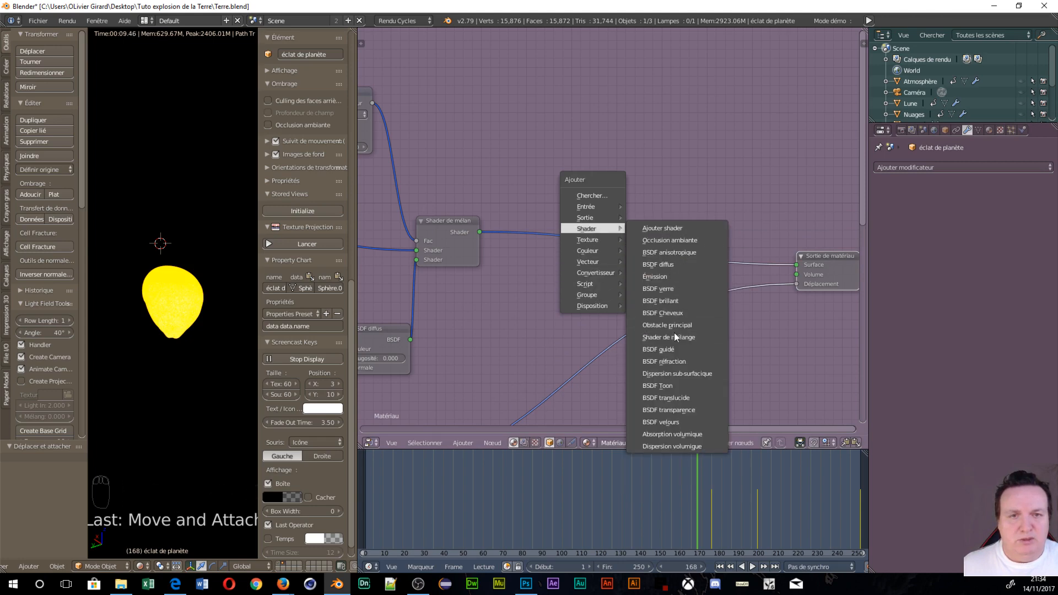
{"action": "left_click", "coordinate": [668, 337]}
{"action": "left_click", "coordinate": [640, 237]}
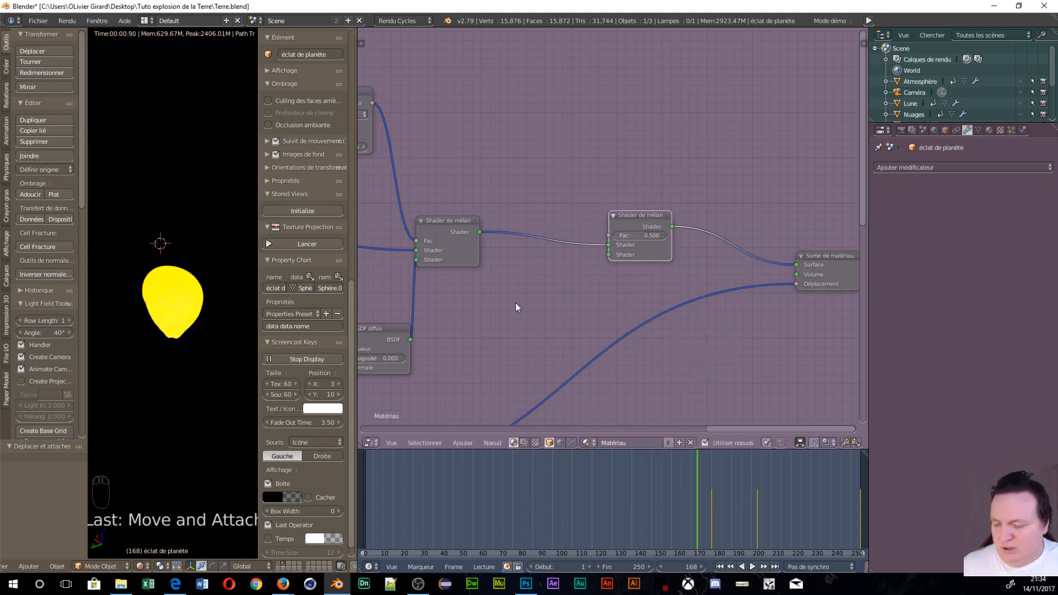
- Add a Transparent BSDF node and connect it to the second shader input of the new Mix Shader
{"action": "key", "text": "shift+a"}
{"action": "mouse_move", "coordinate": [514, 303]}
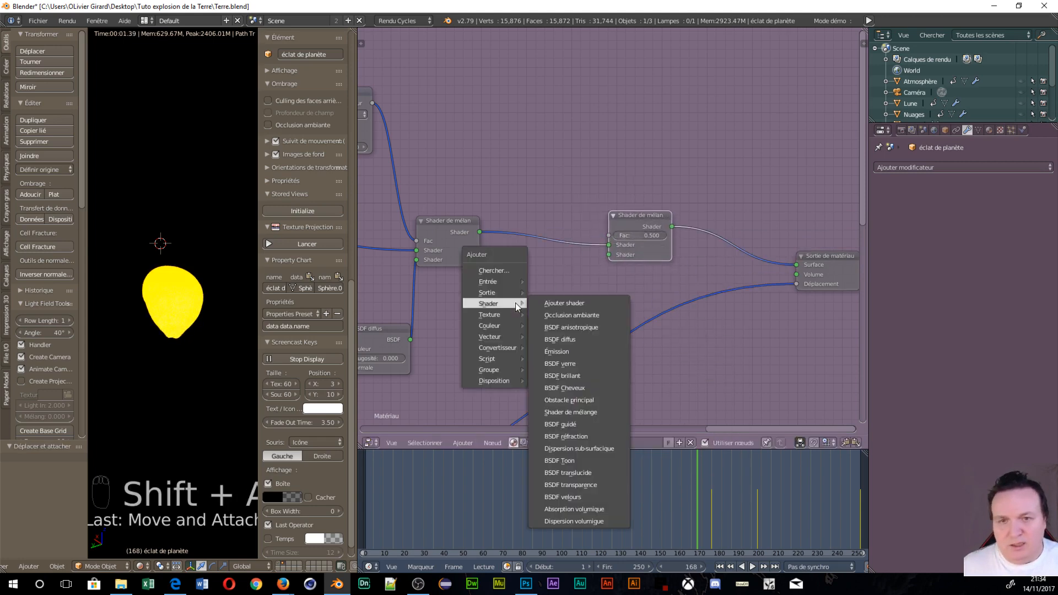
{"action": "left_click", "coordinate": [568, 484]}
{"action": "left_click", "coordinate": [555, 300]}
{"action": "left_click", "coordinate": [556, 298]}
{"action": "left_click_drag", "start_coordinate": [555, 301], "coordinate": [610, 255]}
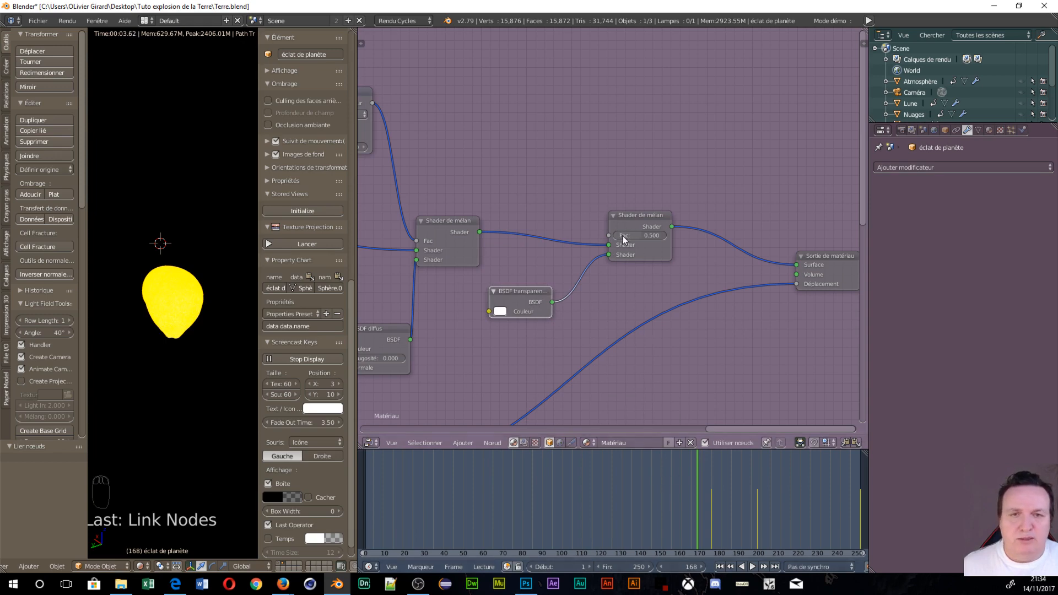
- Set the new Mix Shader's Fac to 1.000 and insert a keyframe on it at frame 168
{"action": "left_click_drag", "start_coordinate": [640, 235], "coordinate": [669, 235]}
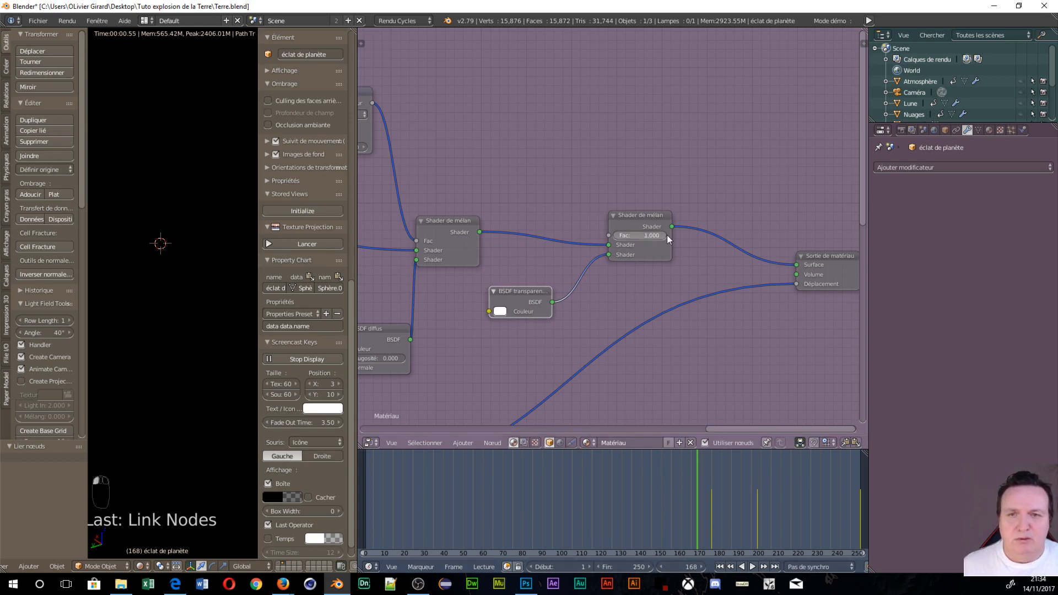
{"action": "right_click", "coordinate": [649, 236]}
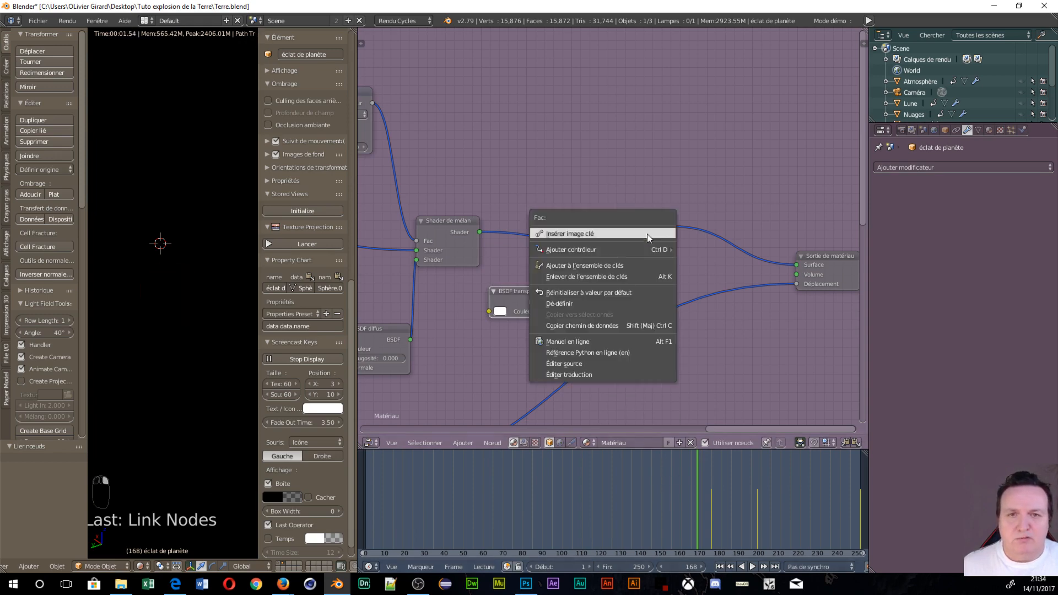
{"action": "left_click", "coordinate": [601, 236]}
- Go to frame 175, set the new Mix Shader's Fac to 0 and insert a keyframe on it
{"action": "key", "text": "alt+a"}
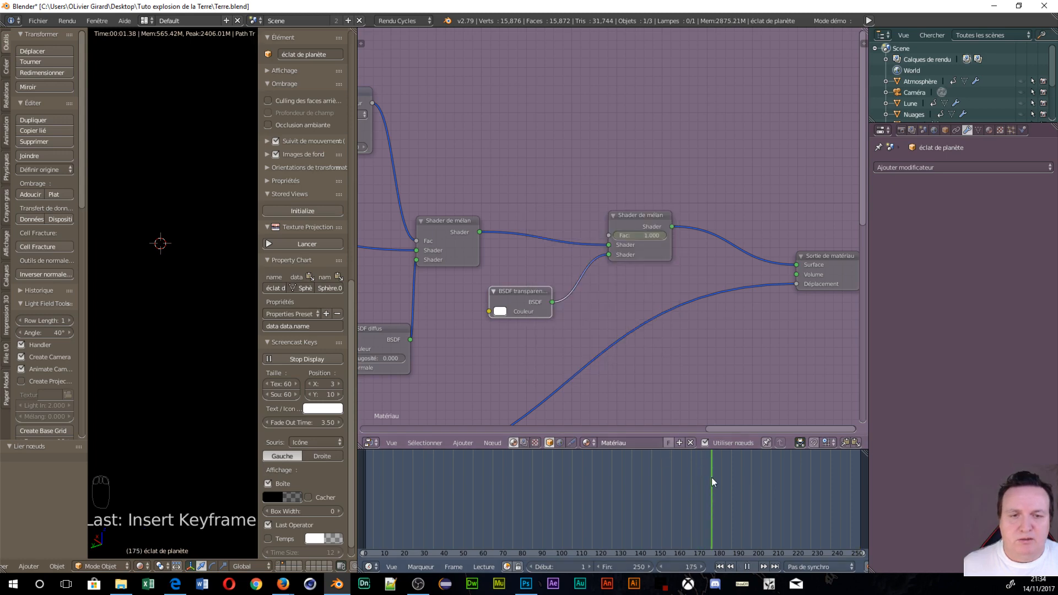
{"action": "key", "text": "alt+a"}
{"action": "left_click", "coordinate": [640, 236]}
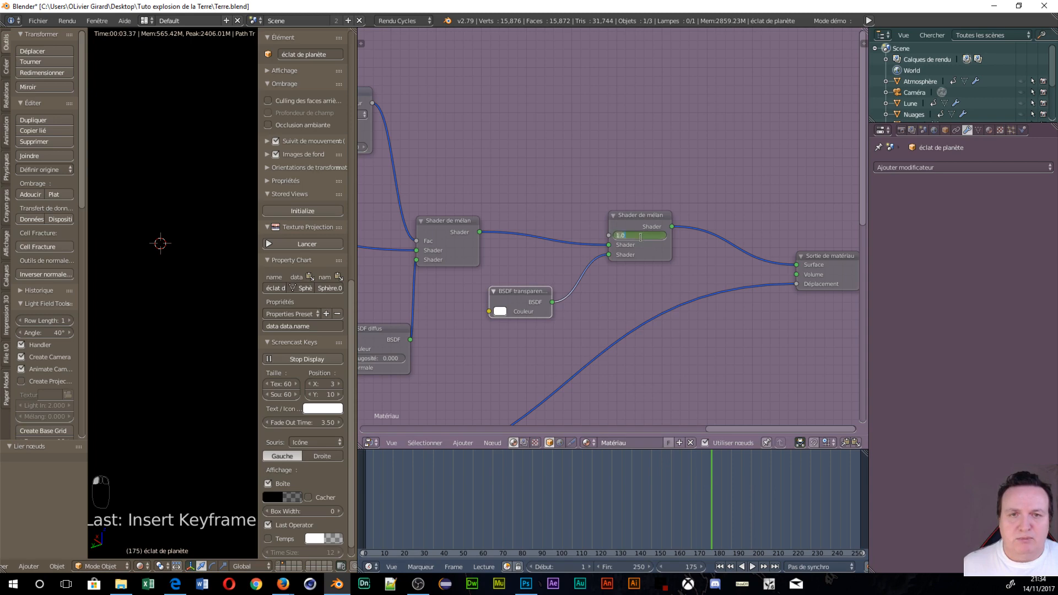
{"action": "type", "text": "00"}
{"action": "key", "text": "Return"}
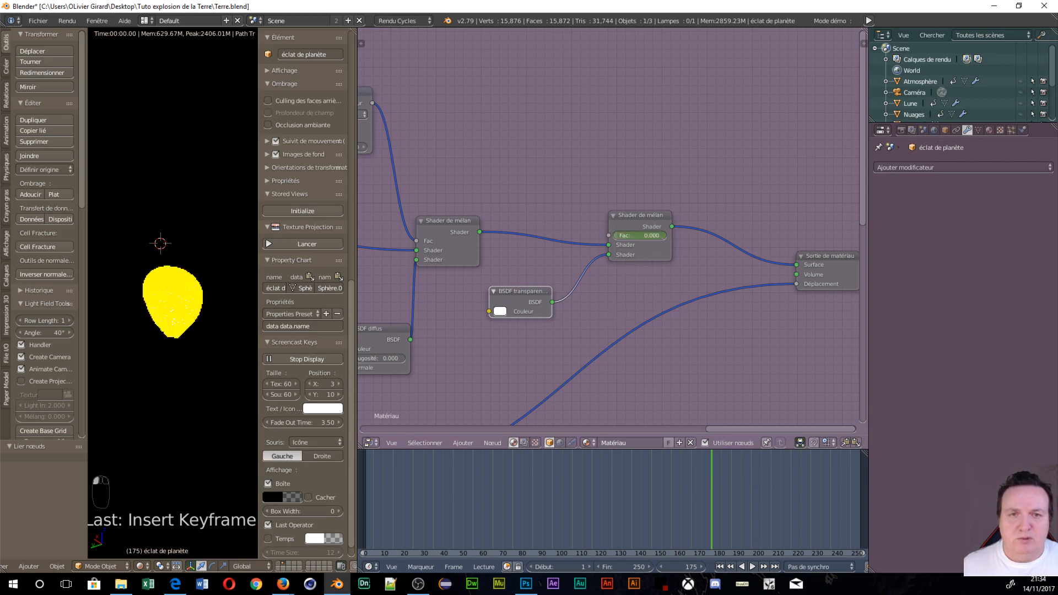
{"action": "right_click", "coordinate": [642, 235]}
{"action": "left_click", "coordinate": [620, 236]}
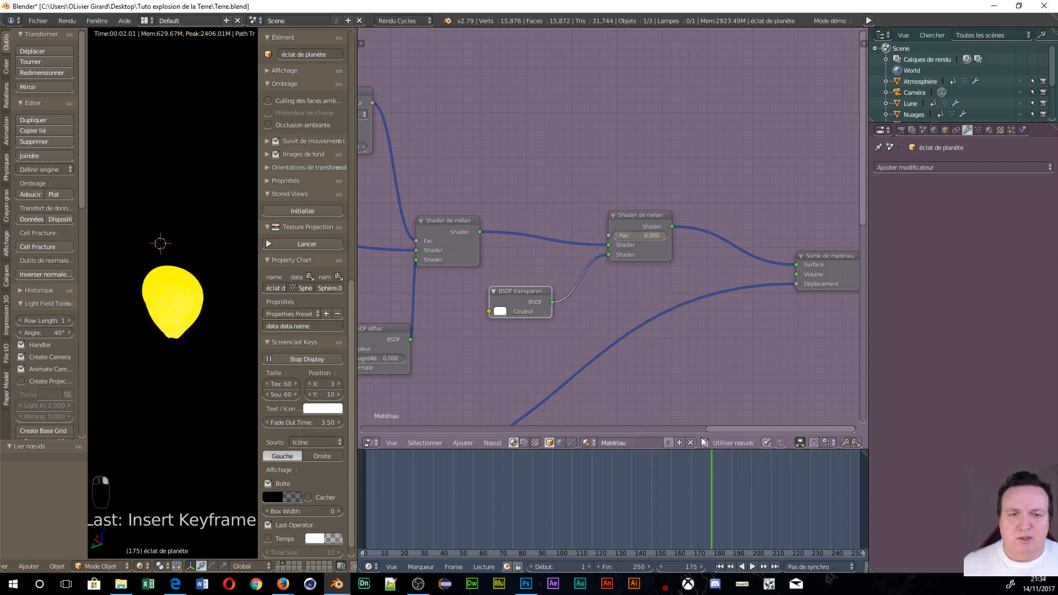
- Scrub the timeline to frame 261 to check the fragment's cooling, and delete the Soleil.002 lamp from the scene
{"action": "left_click_drag", "start_coordinate": [709, 484], "coordinate": [874, 507]}
{"action": "left_click_drag", "start_coordinate": [370, 515], "coordinate": [375, 515]}
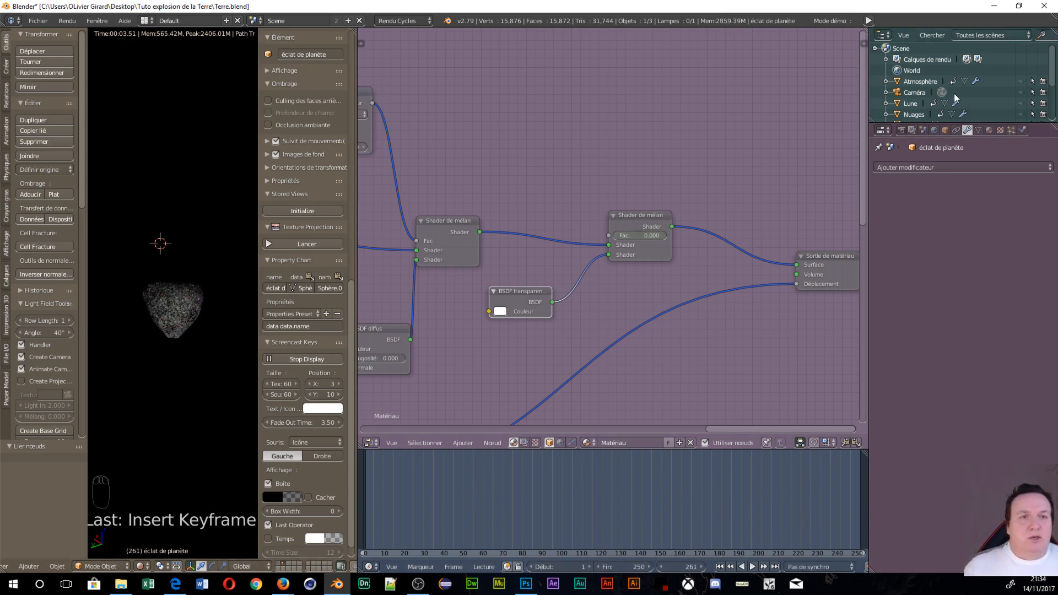
{"action": "scroll", "coordinate": [955, 98], "scroll_direction": "down", "scroll_amount": 2}
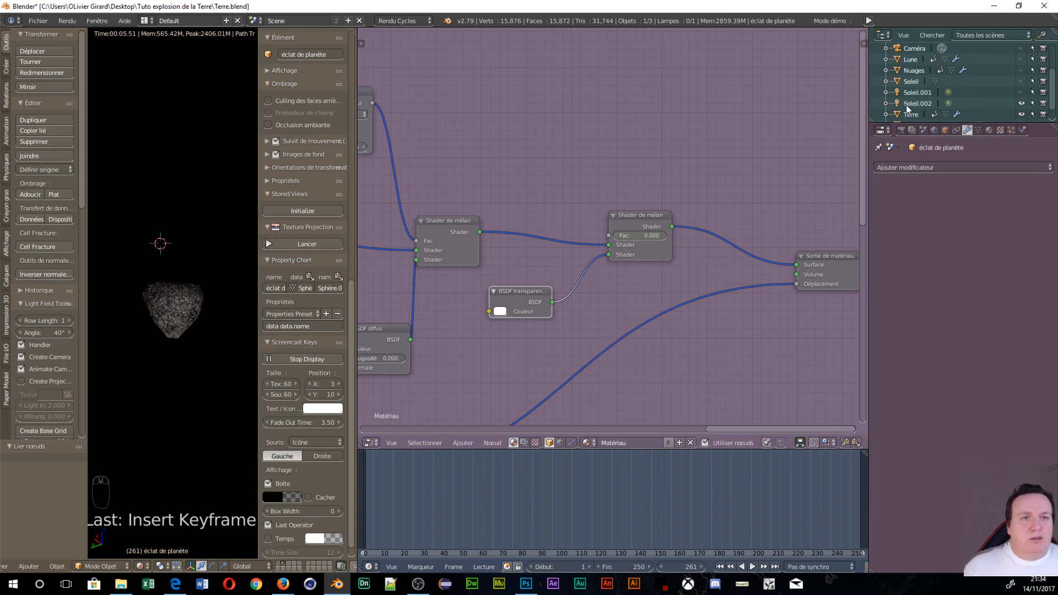
{"action": "scroll", "coordinate": [906, 108], "scroll_direction": "down", "scroll_amount": 1}
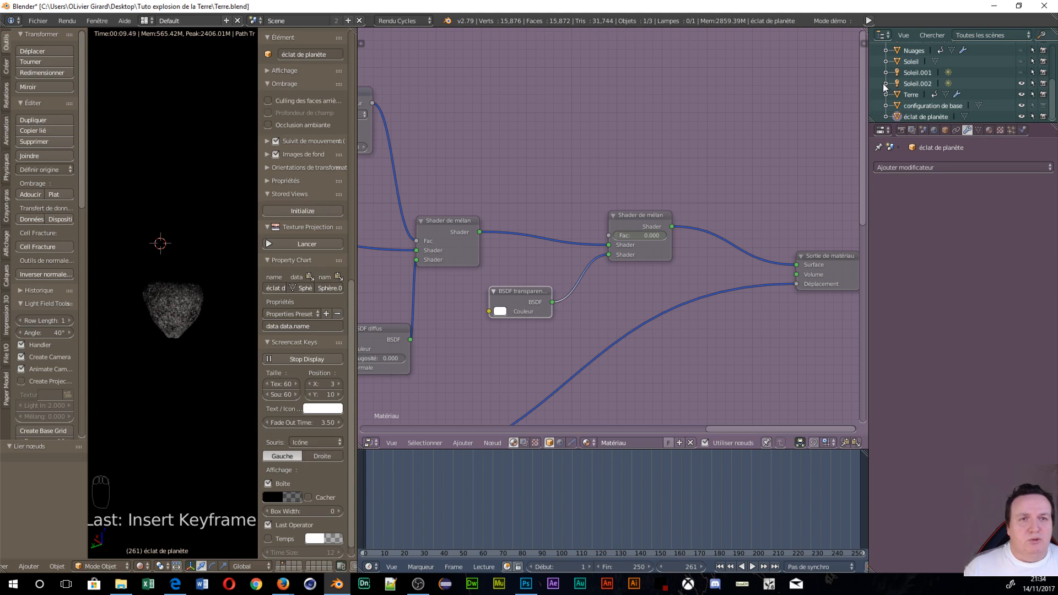
{"action": "left_click", "coordinate": [1022, 84]}
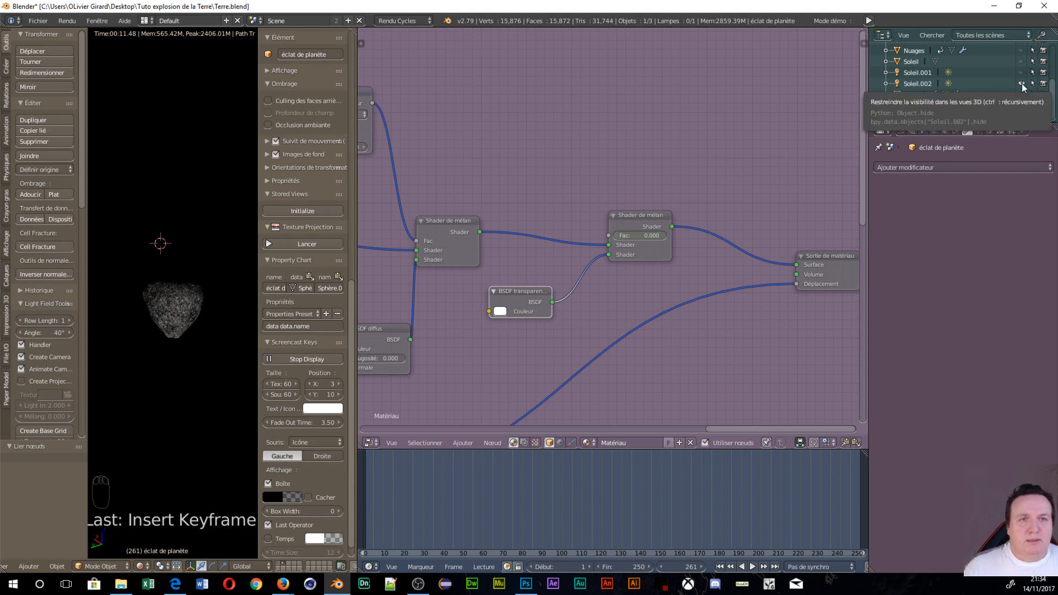
{"action": "left_click", "coordinate": [918, 83]}
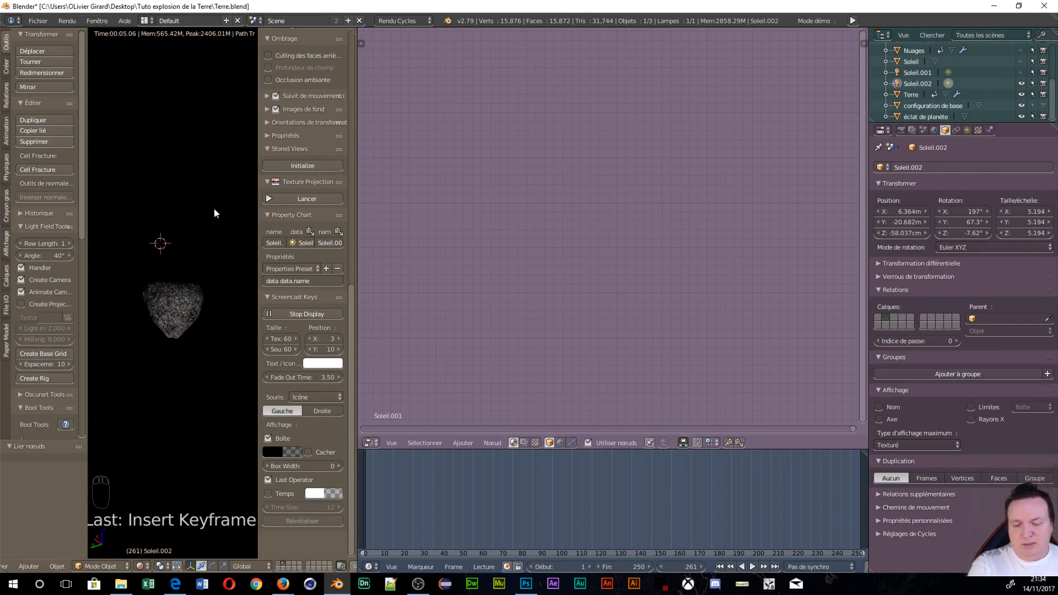
{"action": "key", "text": "x"}
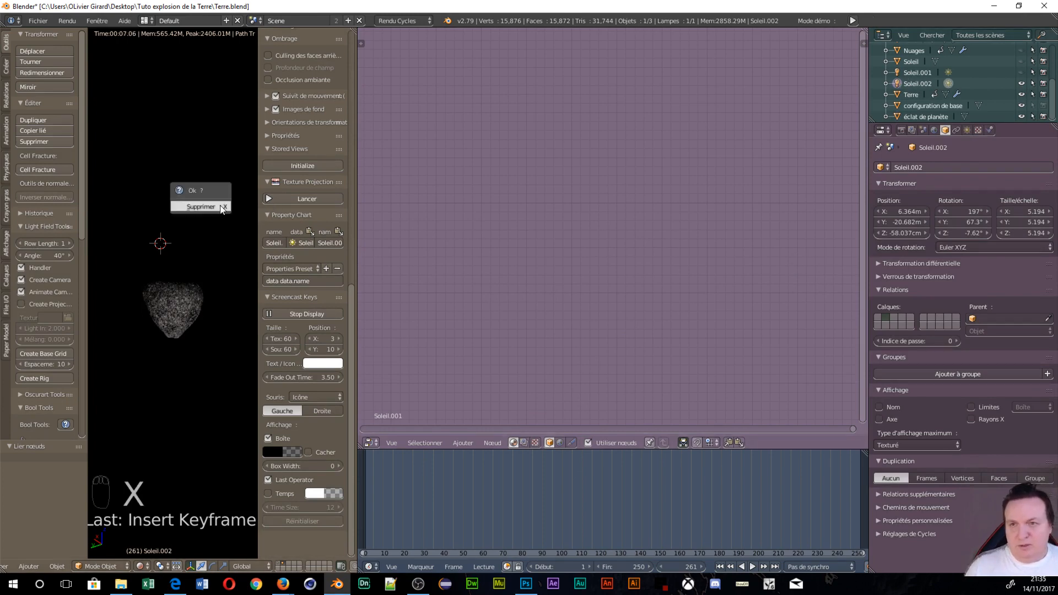
{"action": "left_click", "coordinate": [219, 212]}
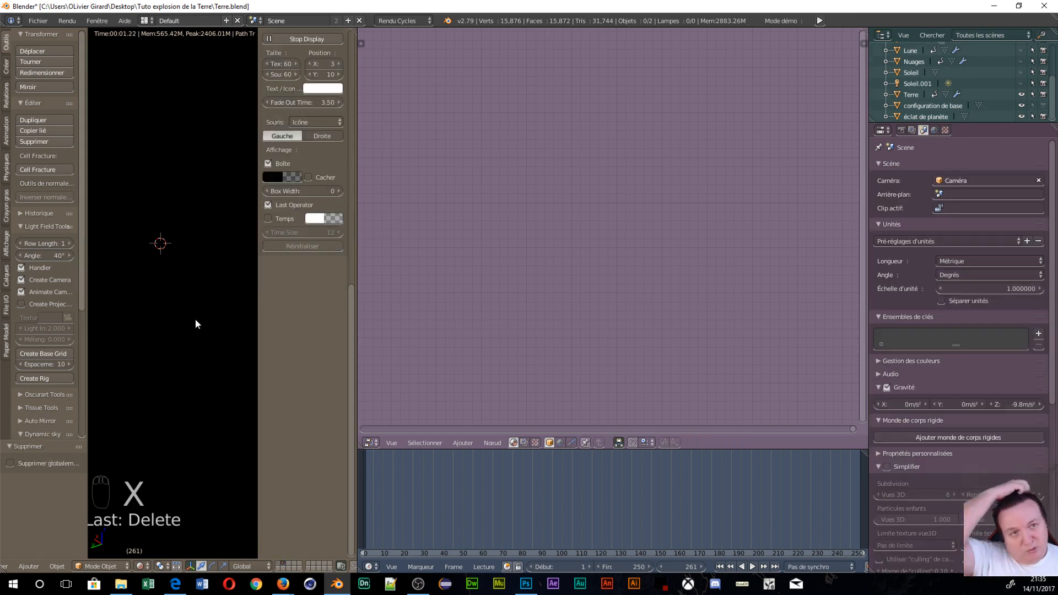
- Select the planet fragment and switch the 3D view to solid shading
{"action": "right_click", "coordinate": [170, 285]}
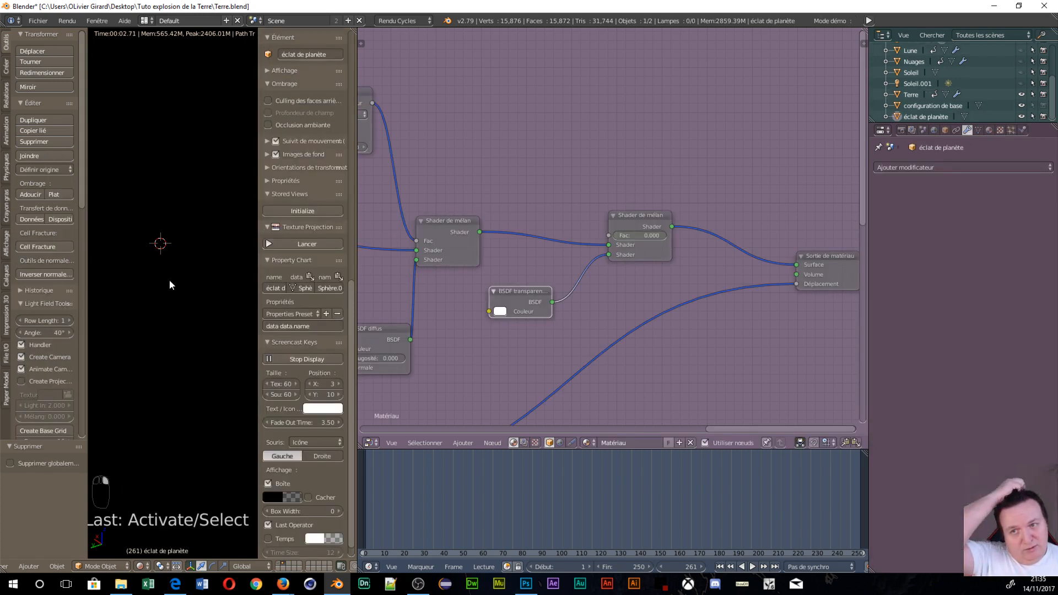
{"action": "left_click", "coordinate": [141, 566]}
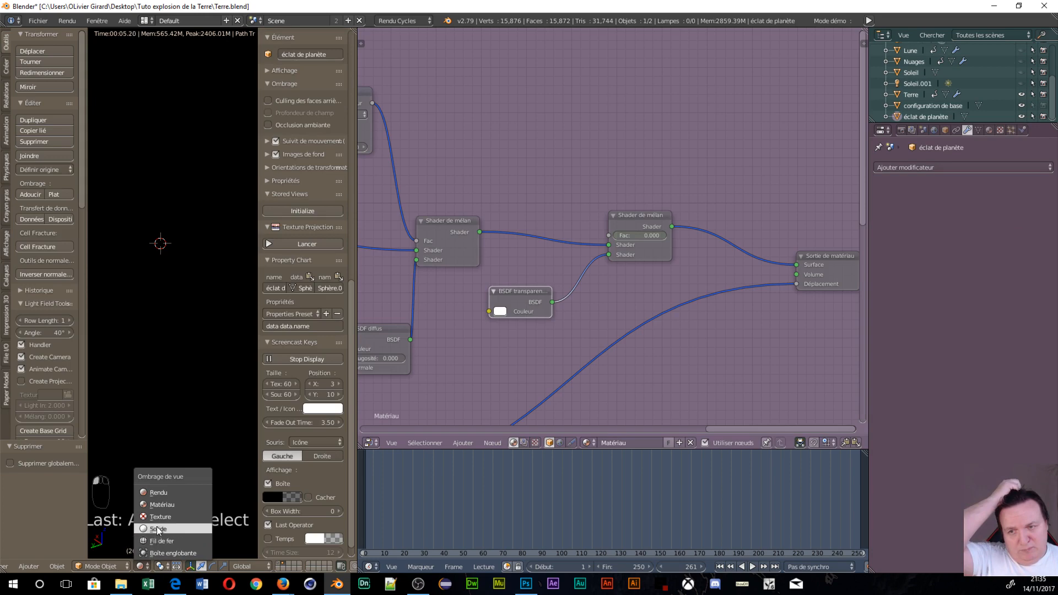
{"action": "left_click", "coordinate": [154, 522]}
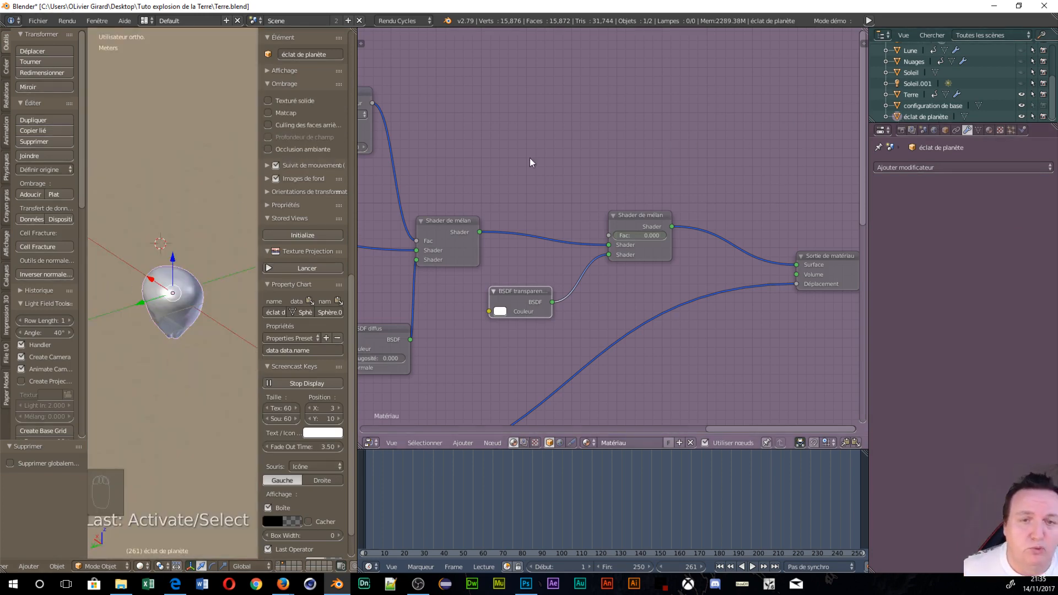
{"action": "scroll", "coordinate": [606, 190], "scroll_direction": "down", "scroll_amount": 4}
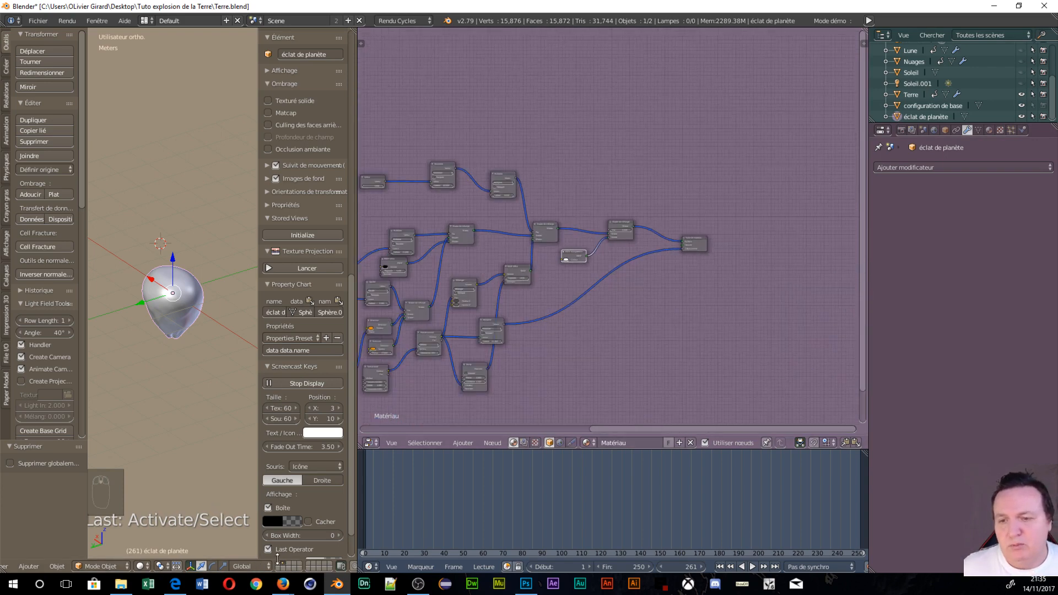
- Show the layer containing the Earth, select the Terre sphere and add a new particle system to it
{"action": "left_click", "coordinate": [279, 564]}
{"action": "scroll", "coordinate": [217, 333], "scroll_direction": "down", "scroll_amount": 9}
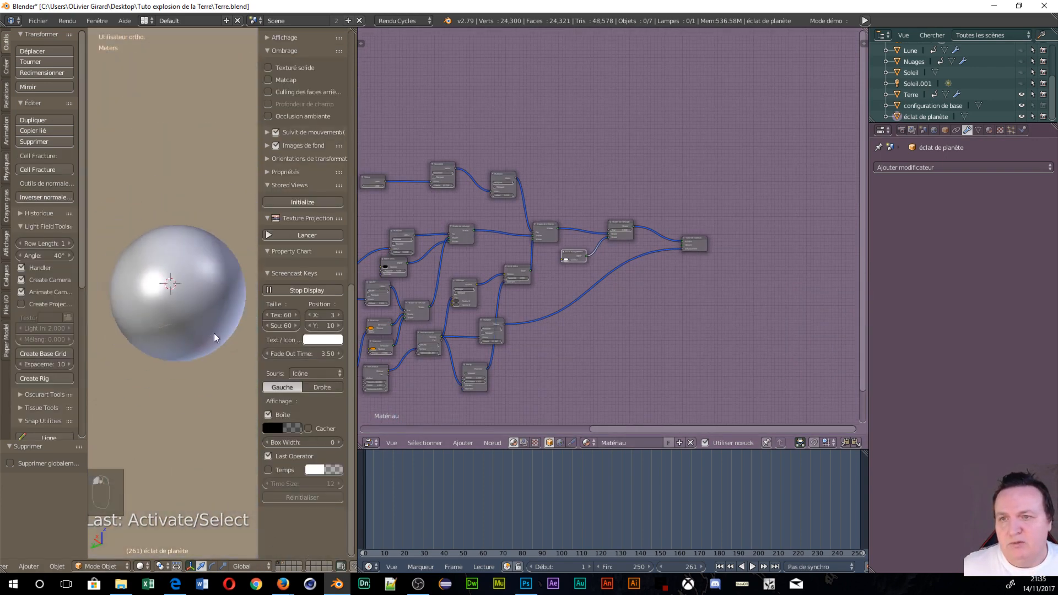
{"action": "right_click", "coordinate": [187, 295]}
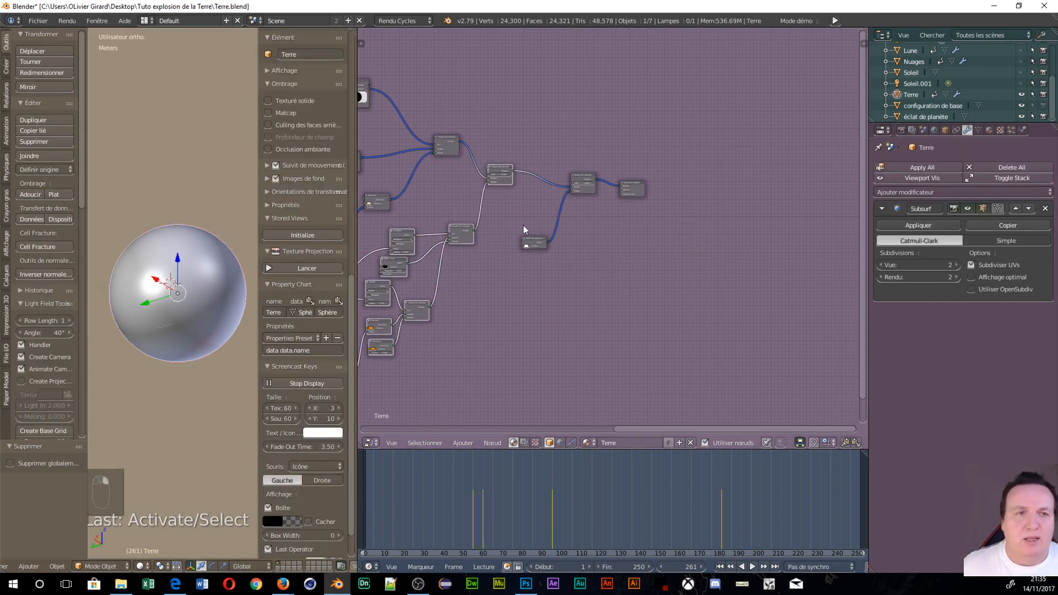
{"action": "scroll", "coordinate": [654, 272], "scroll_direction": "up", "scroll_amount": 2}
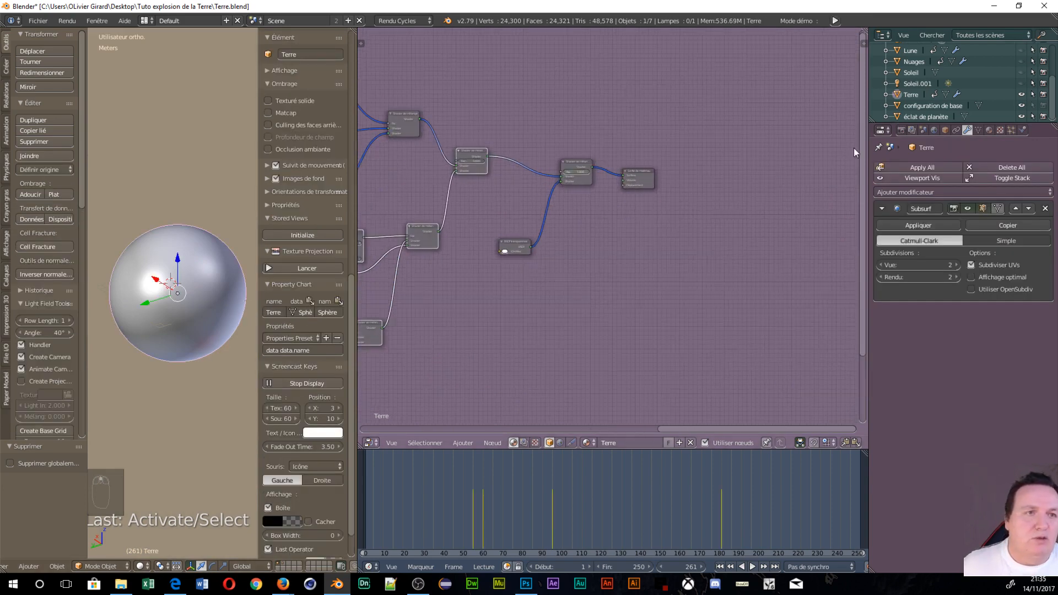
{"action": "left_click", "coordinate": [1011, 130]}
{"action": "left_click", "coordinate": [956, 204]}
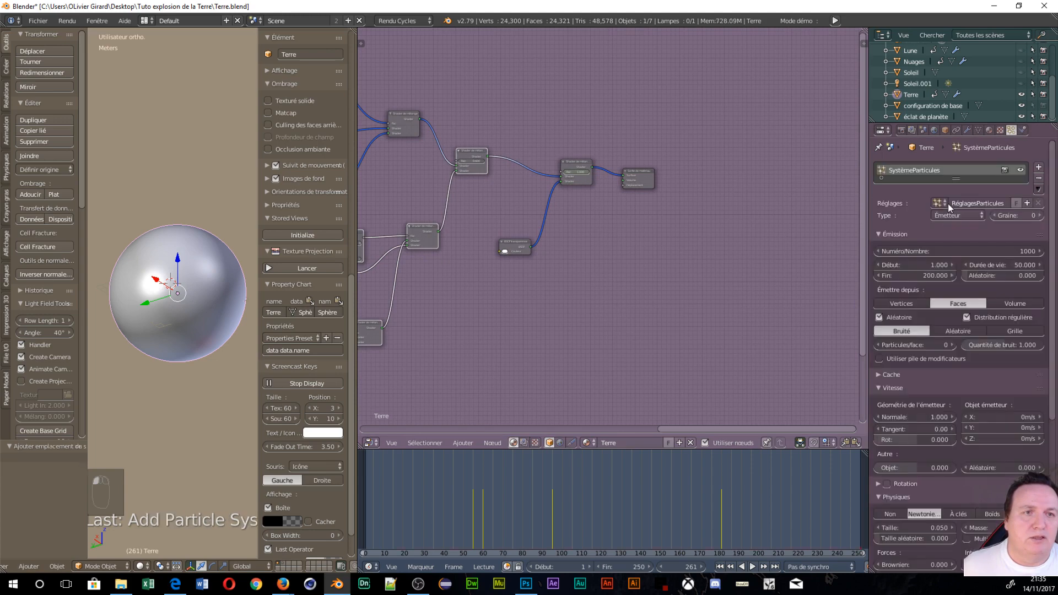
- Rename the Terre particle system's settings to "eclat de planète"
{"action": "left_click", "coordinate": [986, 204]}
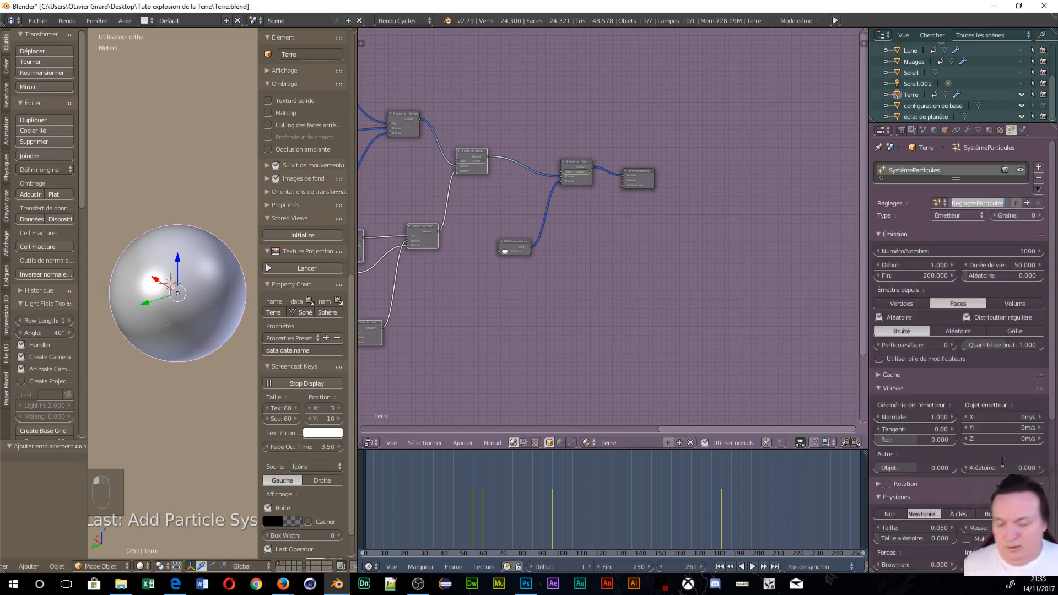
{"action": "type", "text": "e"}
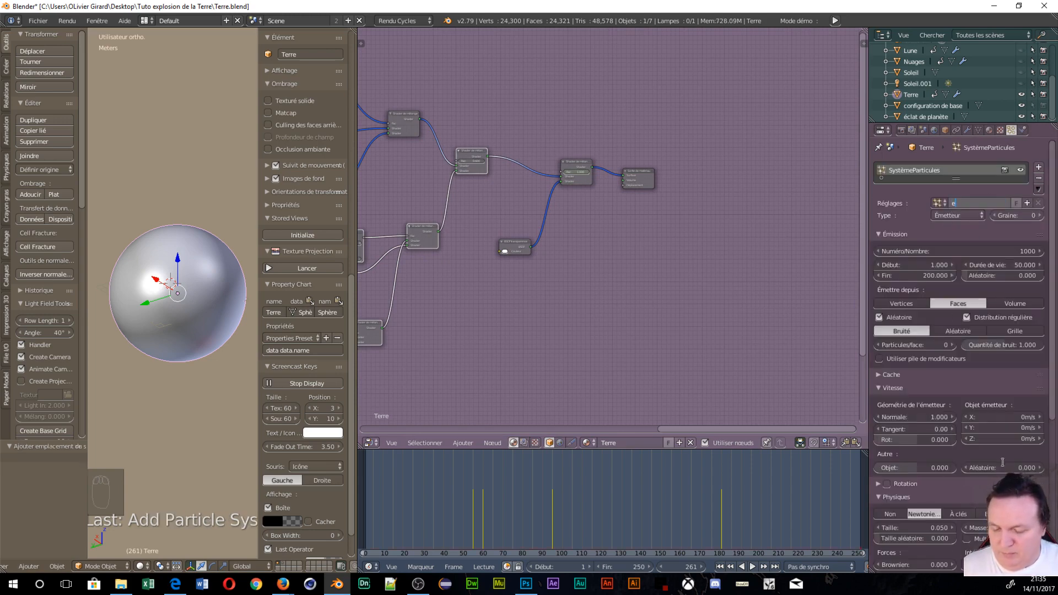
{"action": "type", "text": "clat dev"}
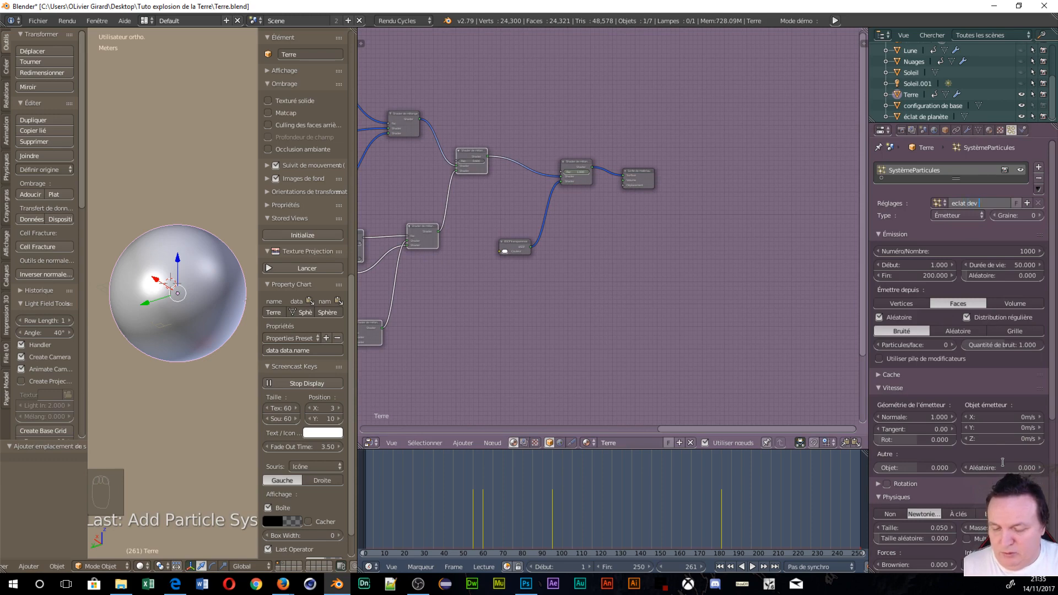
{"action": "type", "text": " planète"}
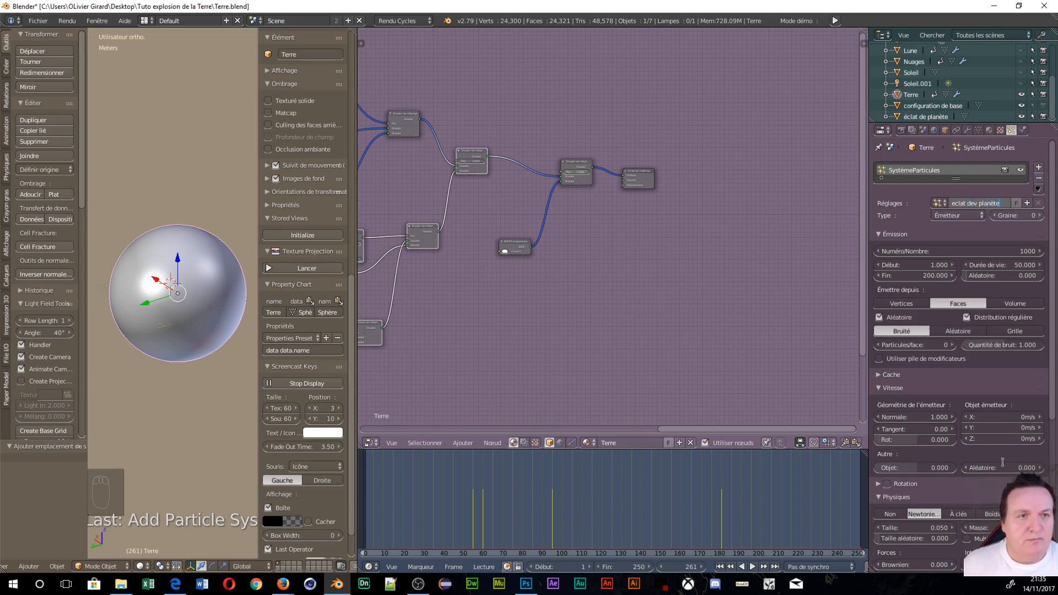
{"action": "key", "text": "BackSpace"}
{"action": "key", "text": "BackSpace"}
{"action": "key", "text": "BackSpace"}
{"action": "key", "text": "BackSpace"}
{"action": "key", "text": "BackSpace"}
{"action": "type", "text": "plan"}
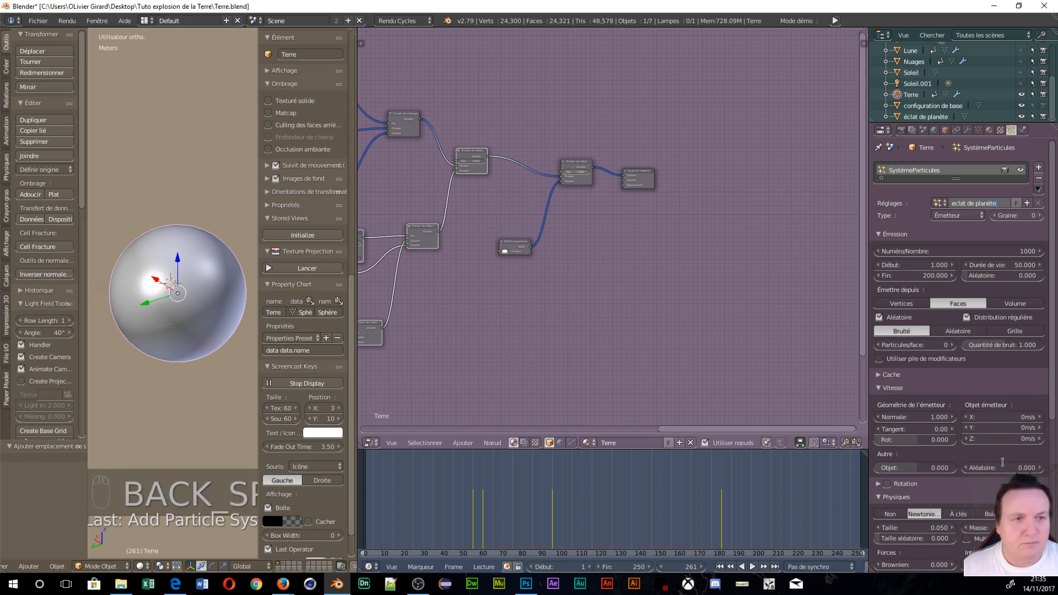
{"action": "type", "text": "ète"}
{"action": "key", "text": "Return"}
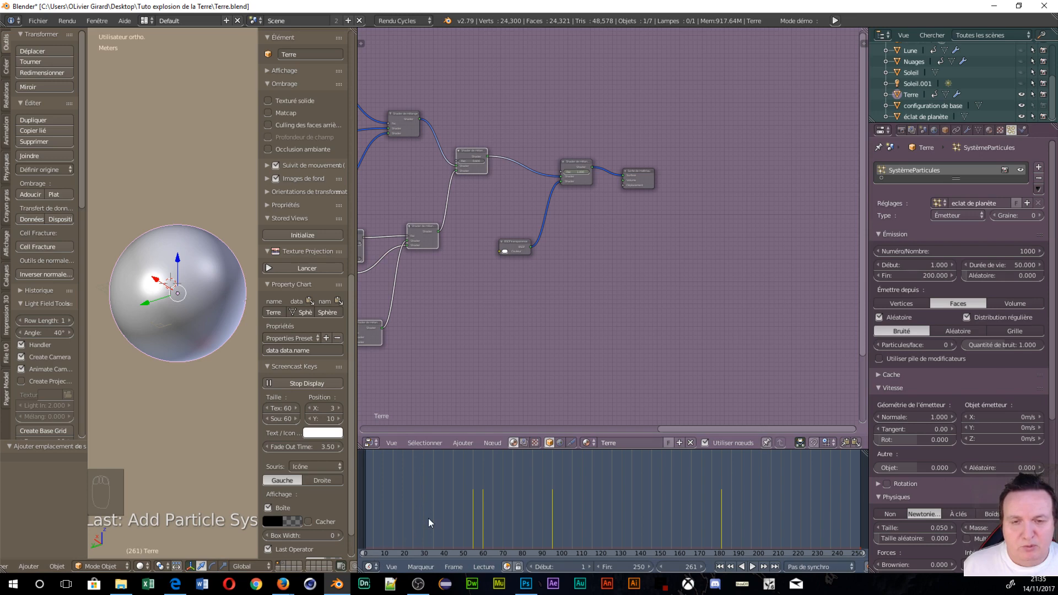
- Preview the emission up to frame 168 and set the particles' emission start to frame 170
{"action": "key", "text": "alt+a"}
{"action": "left_click_drag", "start_coordinate": [639, 521], "coordinate": [696, 514]}
{"action": "key", "text": "alt+a"}
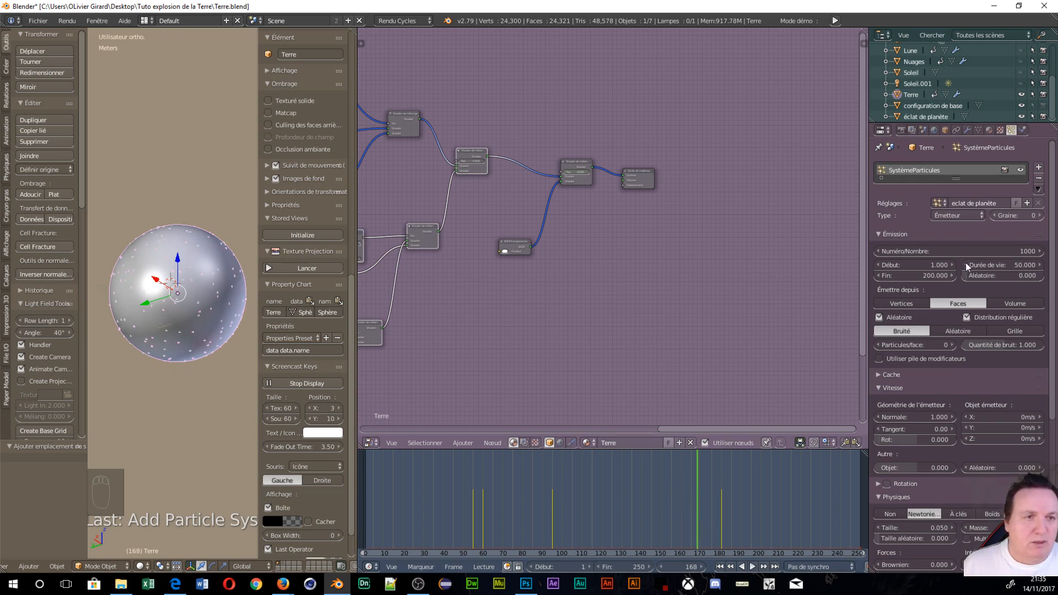
{"action": "left_click", "coordinate": [919, 266]}
{"action": "type", "text": "170"}
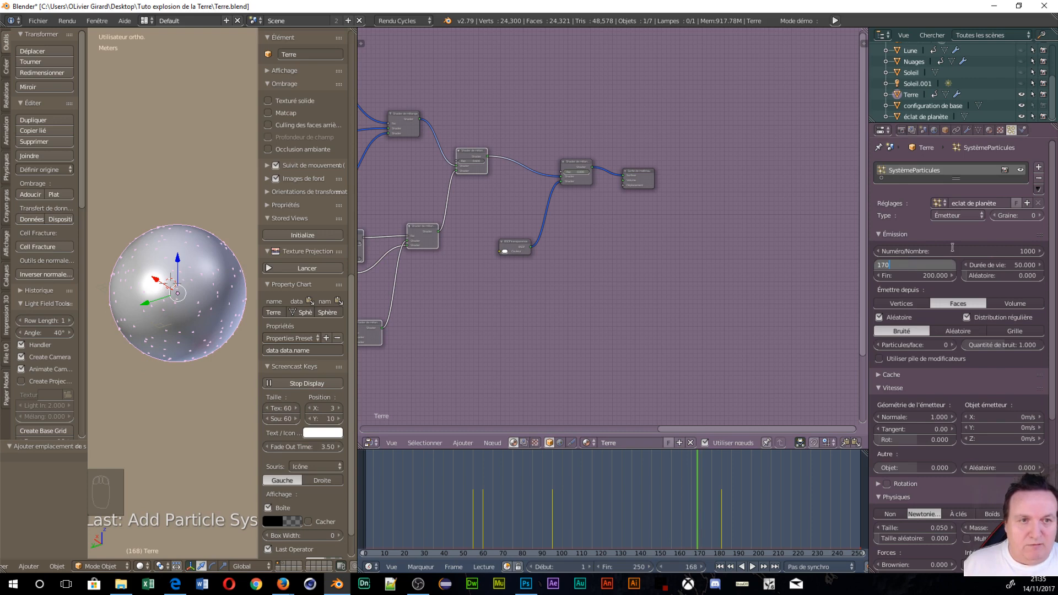
{"action": "key", "text": "Return"}
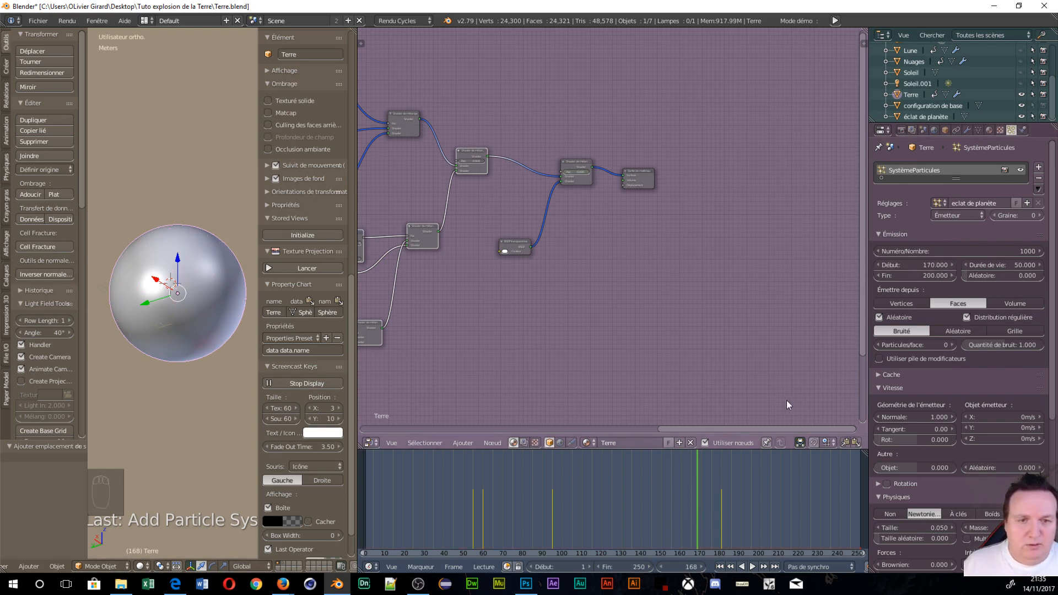
- Play the animation from about frame 140 to check the timing of the particle emission
{"action": "left_click_drag", "start_coordinate": [696, 474], "coordinate": [637, 529]}
{"action": "left_click", "coordinate": [753, 568]}
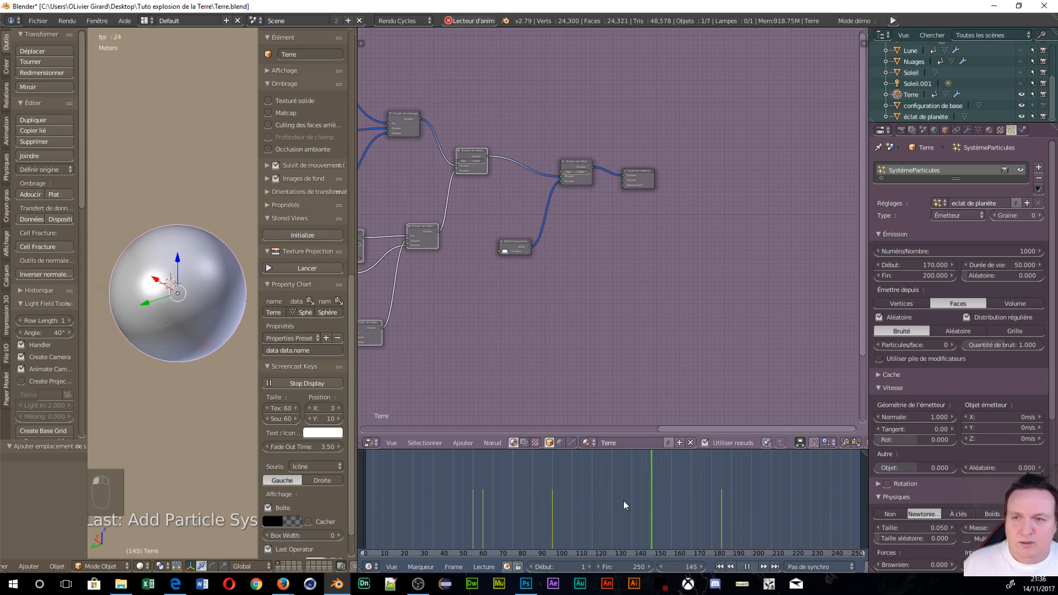
{"action": "left_click", "coordinate": [748, 568]}
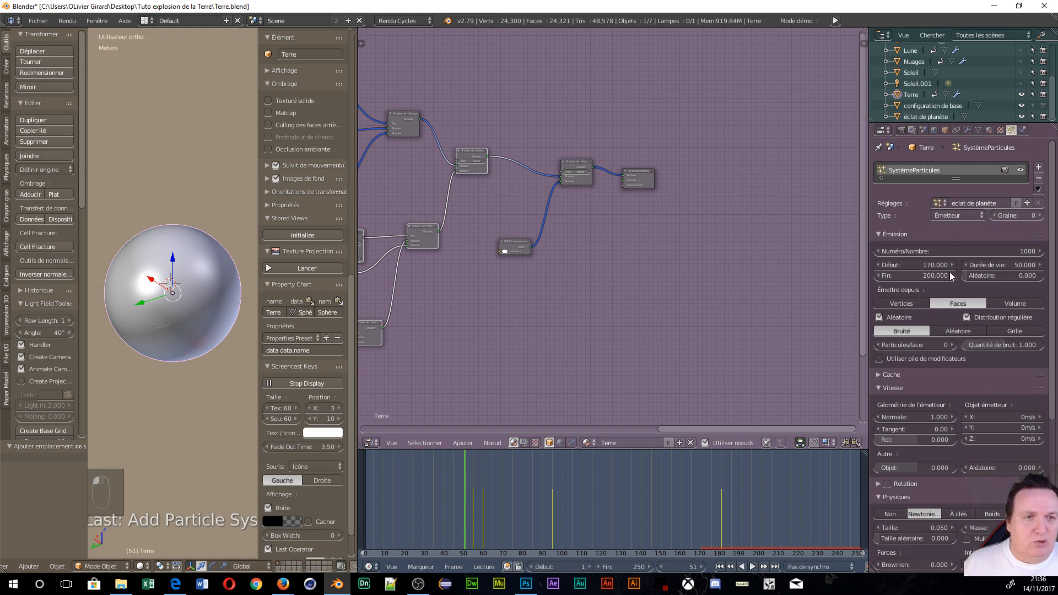
- Set the particles' emission end to frame 250 and their lifetime to 300
{"action": "left_click", "coordinate": [930, 276]}
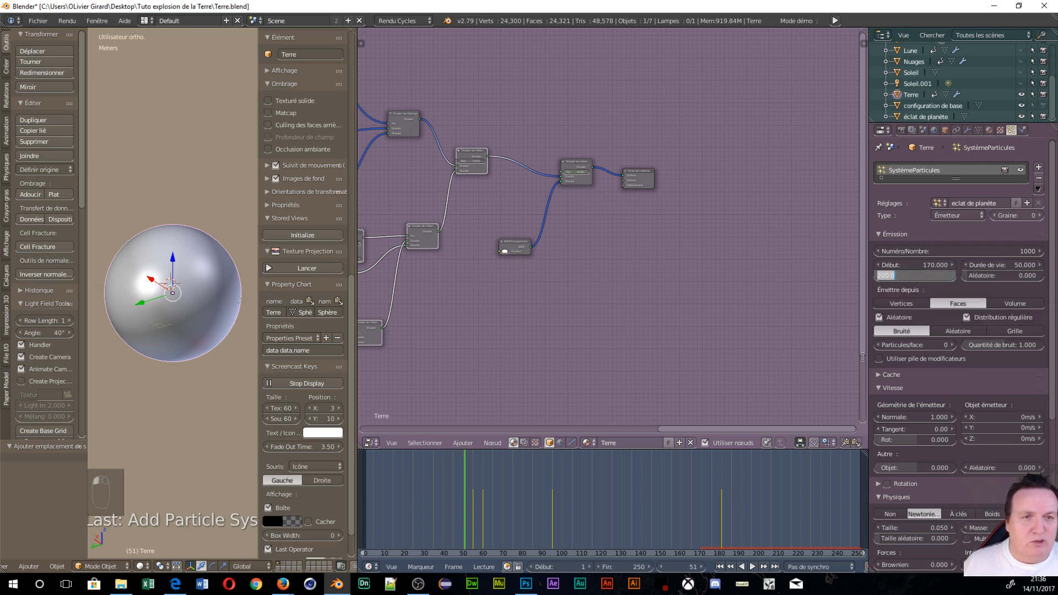
{"action": "type", "text": "250"}
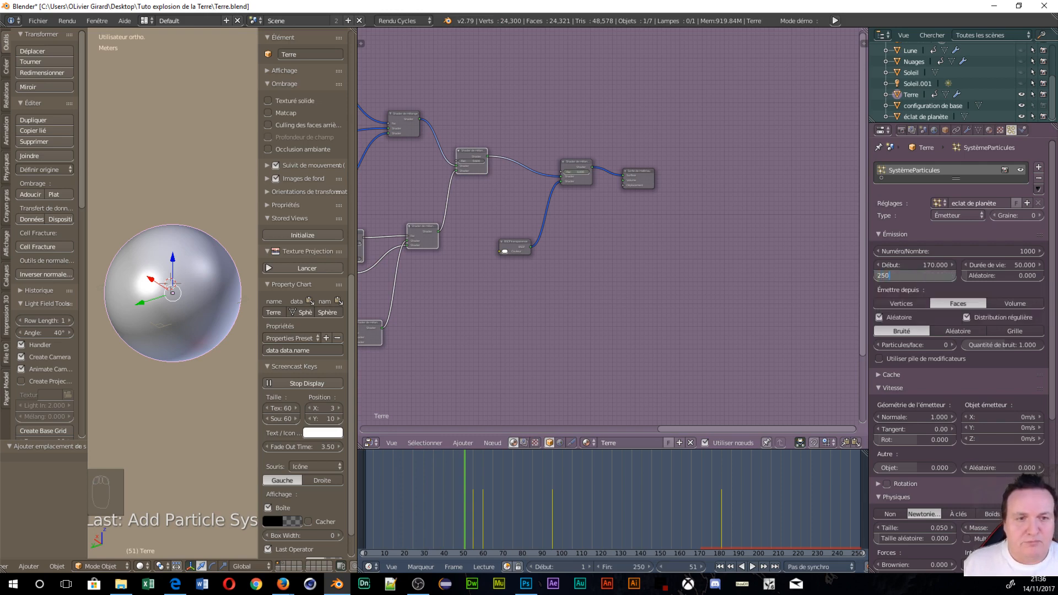
{"action": "key", "text": "Return"}
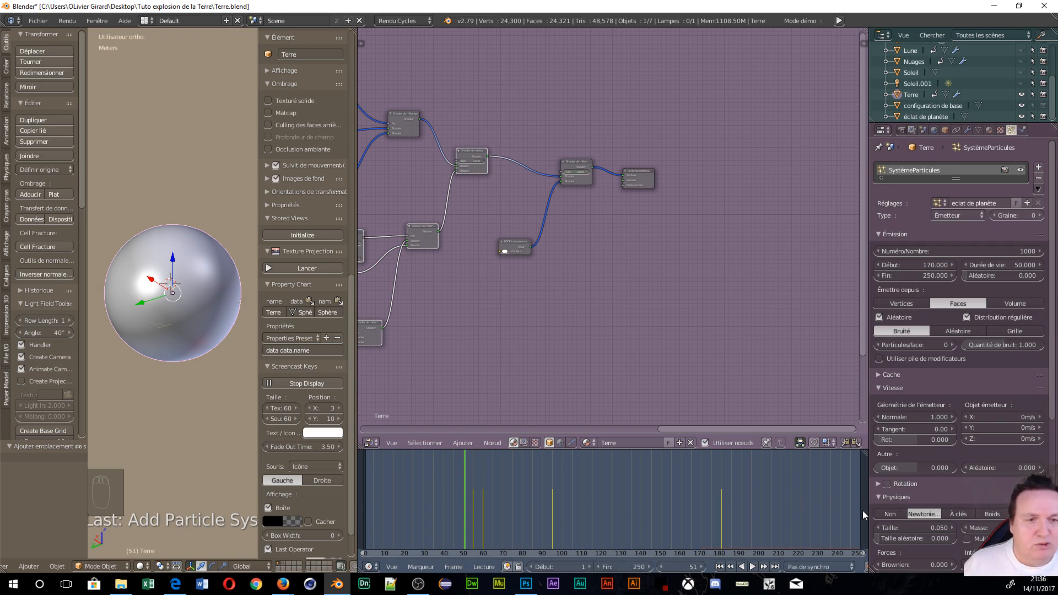
{"action": "left_click", "coordinate": [1010, 266]}
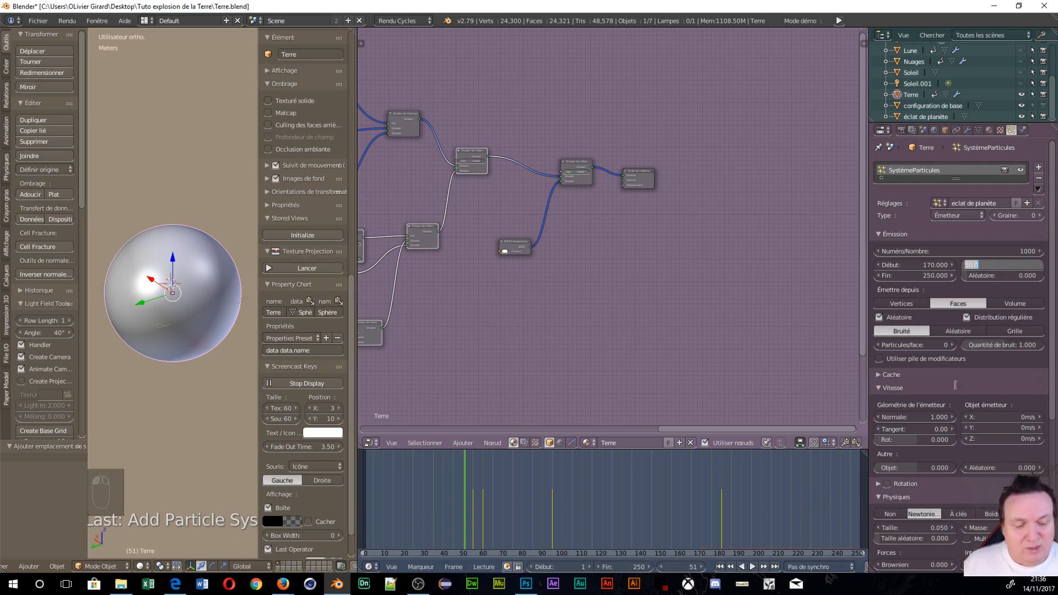
{"action": "type", "text": "300"}
{"action": "key", "text": "KP_Enter"}
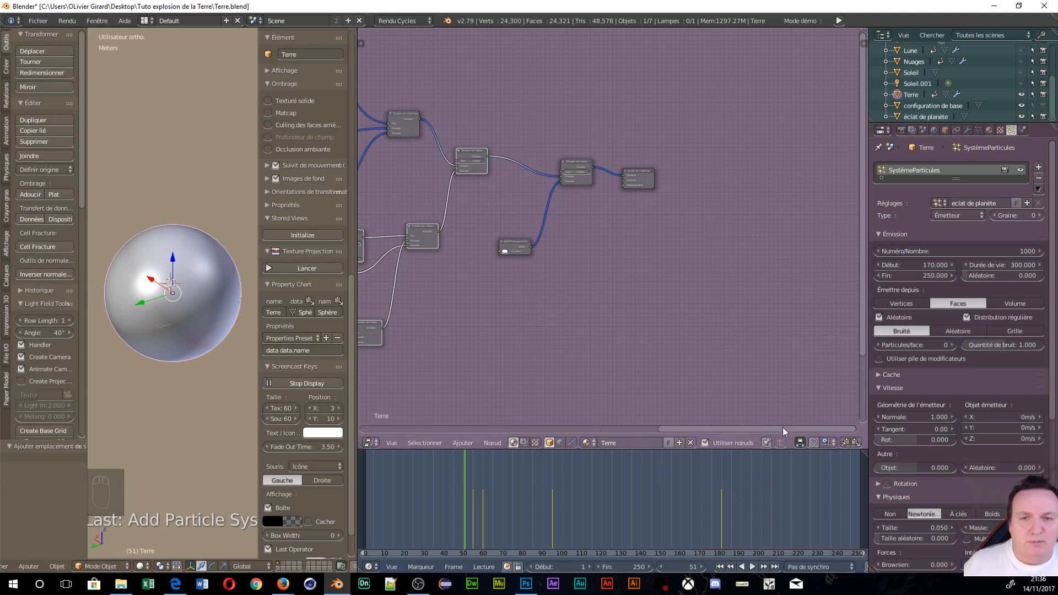
- Set the gravity field weight of Terre's particle system to 0
{"action": "scroll", "coordinate": [931, 356], "scroll_direction": "down", "scroll_amount": 7}
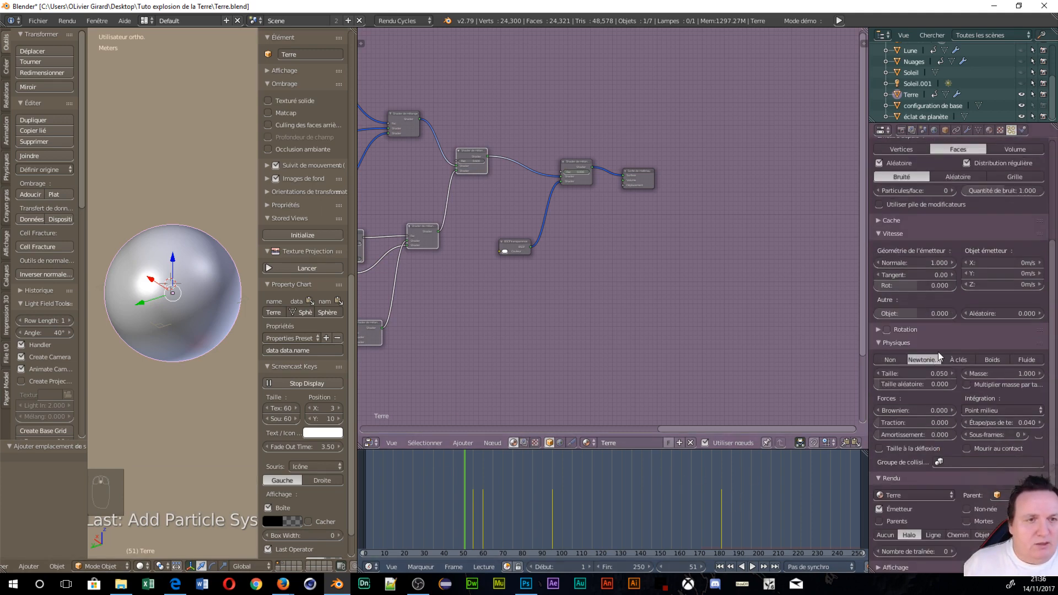
{"action": "scroll", "coordinate": [938, 353], "scroll_direction": "down", "scroll_amount": 4}
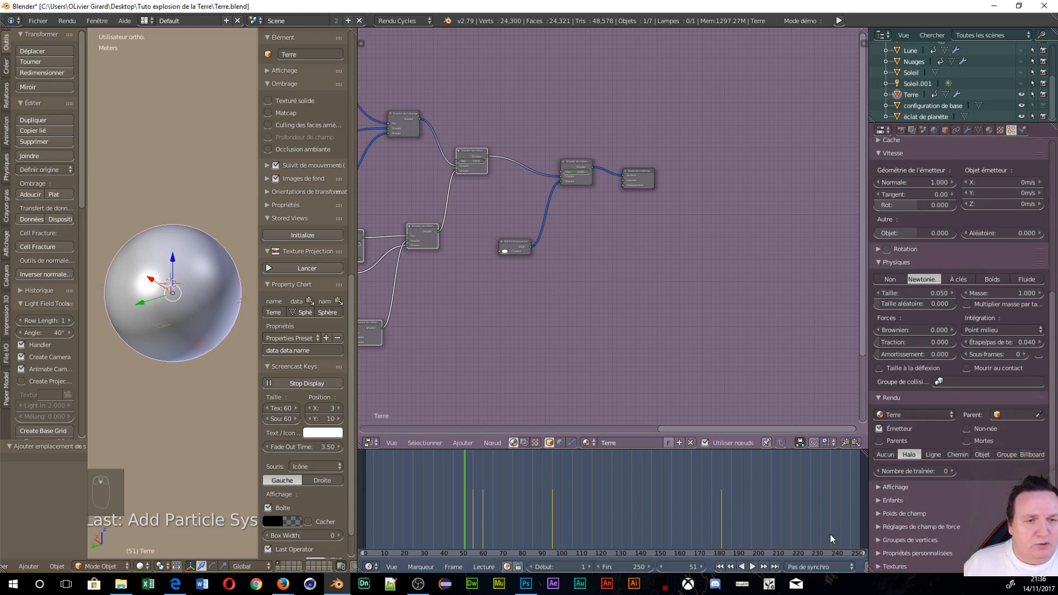
{"action": "left_click", "coordinate": [894, 514]}
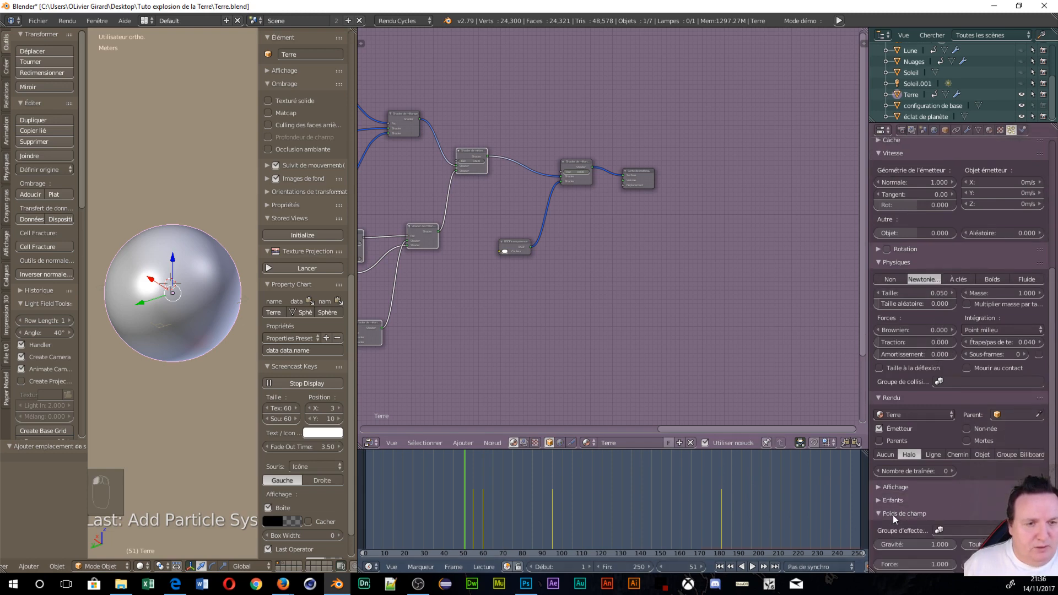
{"action": "scroll", "coordinate": [904, 500], "scroll_direction": "down", "scroll_amount": 5}
{"action": "left_click", "coordinate": [913, 438]}
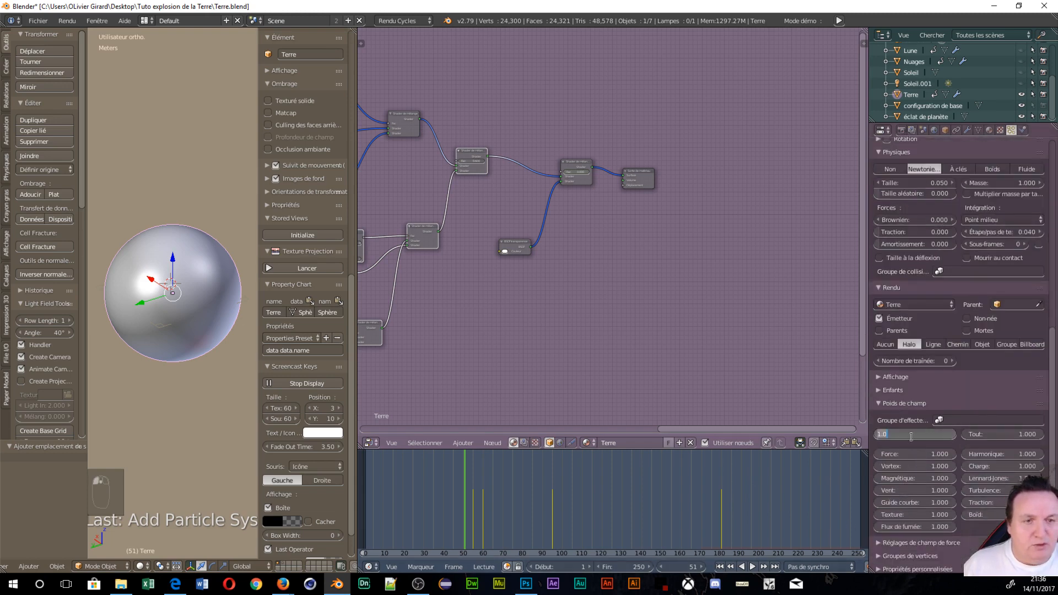
{"action": "type", "text": "0"}
{"action": "key", "text": "Return"}
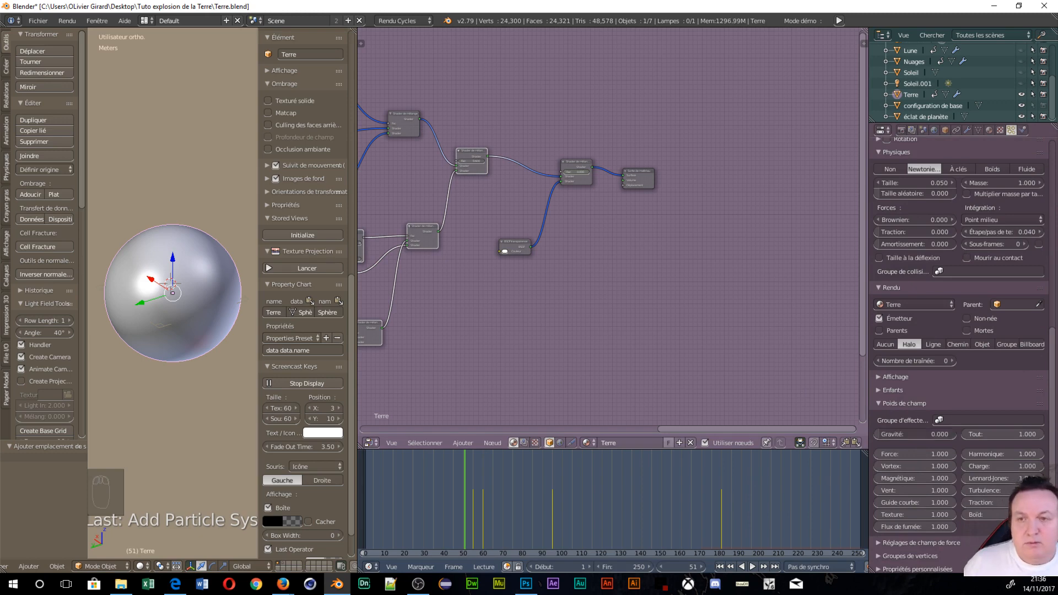
- Play the animation to check how the weightless particles leave the sphere, then stop and go to frame 205
{"action": "scroll", "coordinate": [693, 315], "scroll_direction": "up", "scroll_amount": 2}
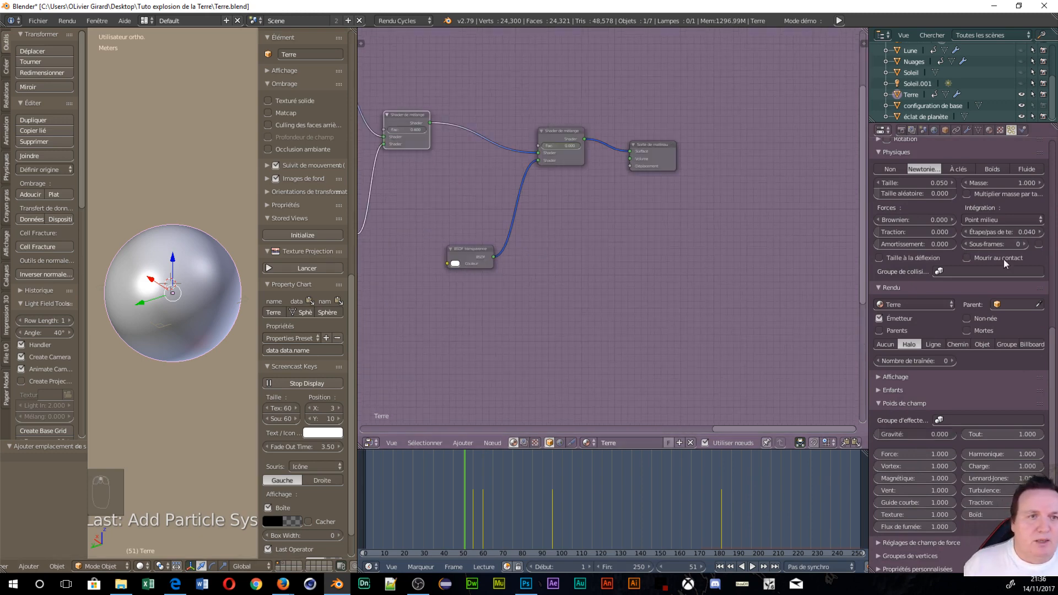
{"action": "scroll", "coordinate": [1003, 259], "scroll_direction": "up", "scroll_amount": 15}
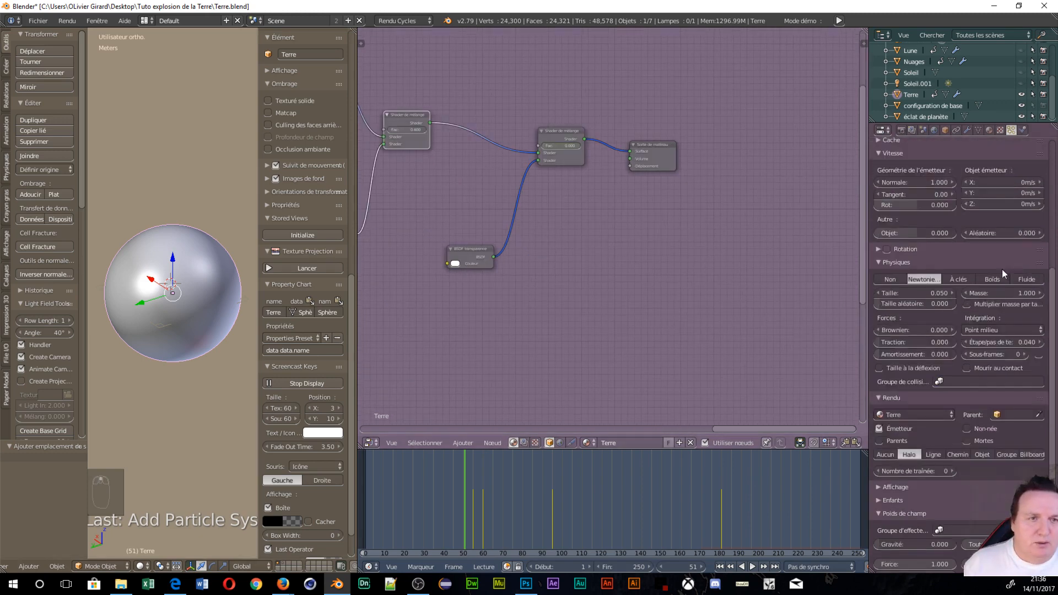
{"action": "left_click", "coordinate": [753, 567]}
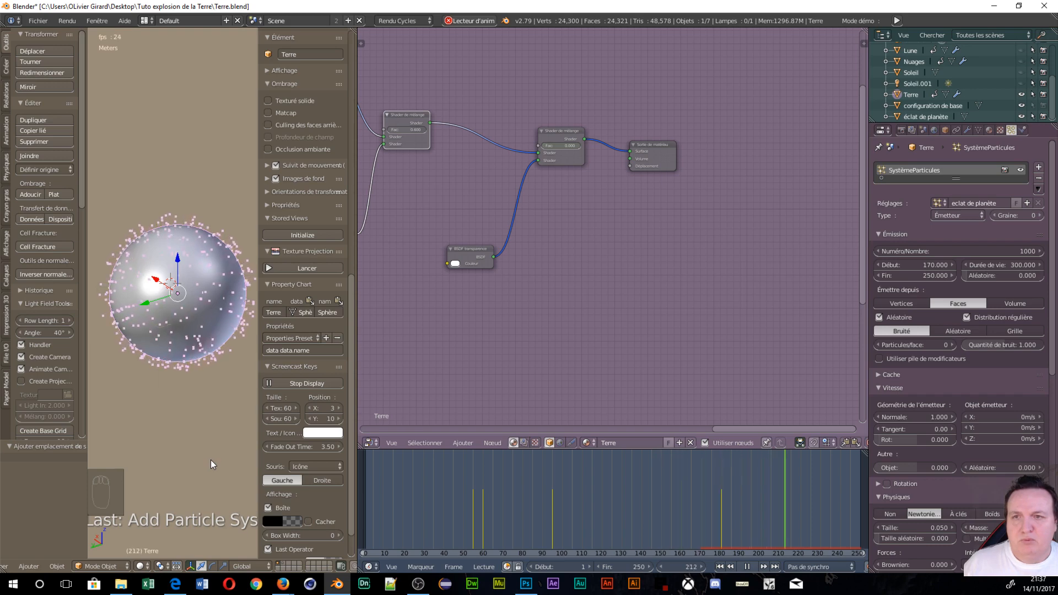
{"action": "left_click", "coordinate": [747, 566]}
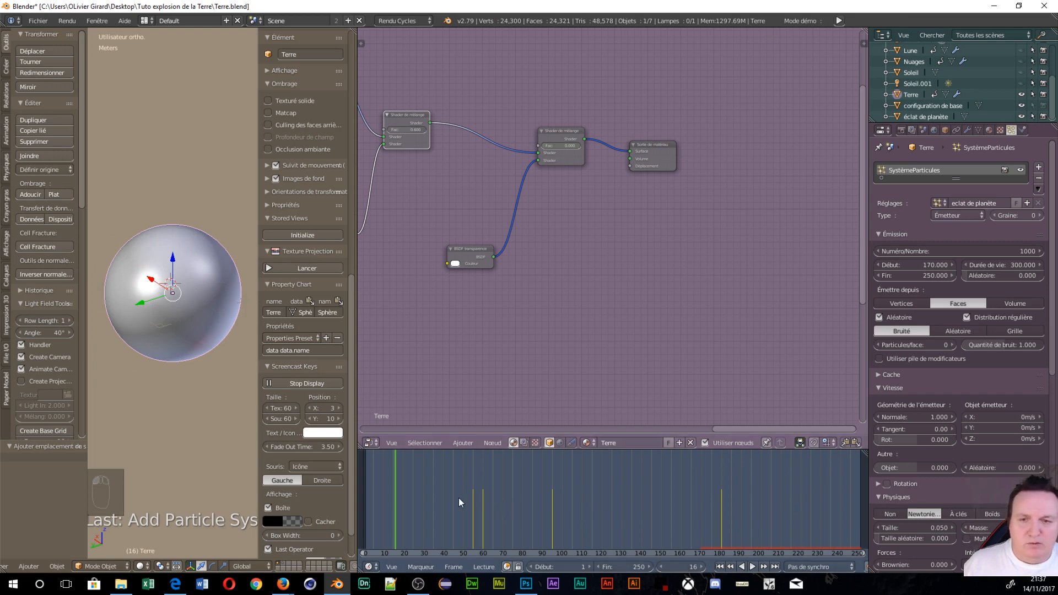
{"action": "left_click_drag", "start_coordinate": [764, 469], "coordinate": [771, 469]}
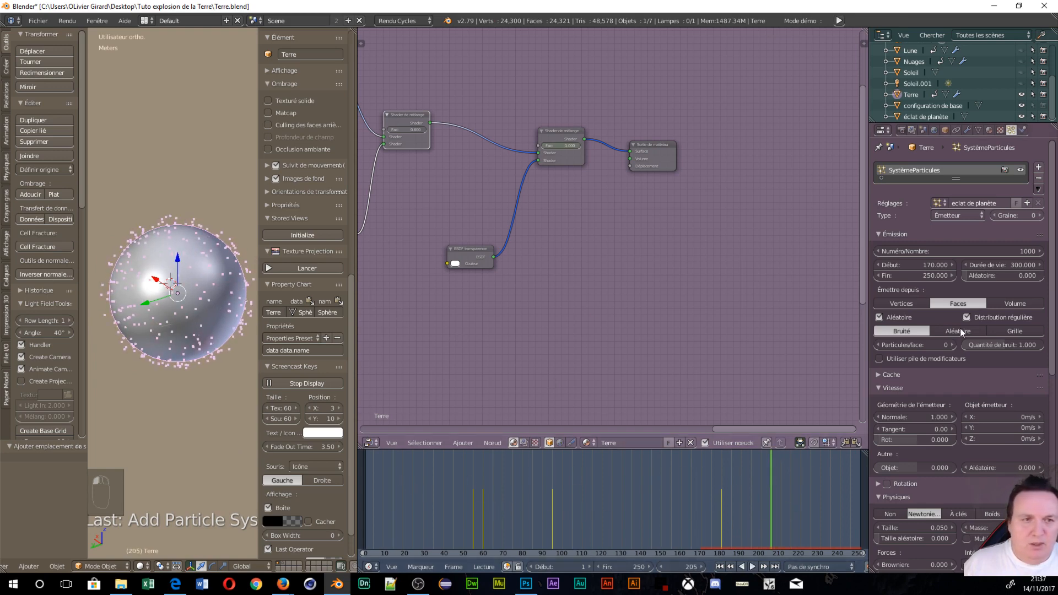
- Render the particles as objects, with "éclat de planète" as the duplicated object
{"action": "scroll", "coordinate": [1001, 306], "scroll_direction": "down", "scroll_amount": 4}
{"action": "scroll", "coordinate": [1001, 306], "scroll_direction": "down", "scroll_amount": 9}
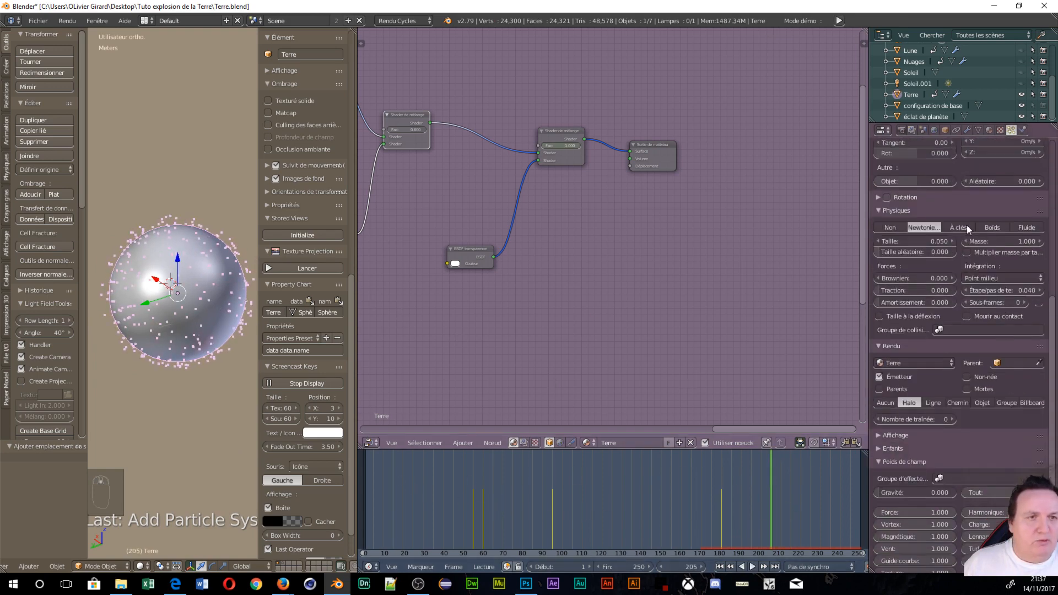
{"action": "scroll", "coordinate": [960, 312], "scroll_direction": "down", "scroll_amount": 3}
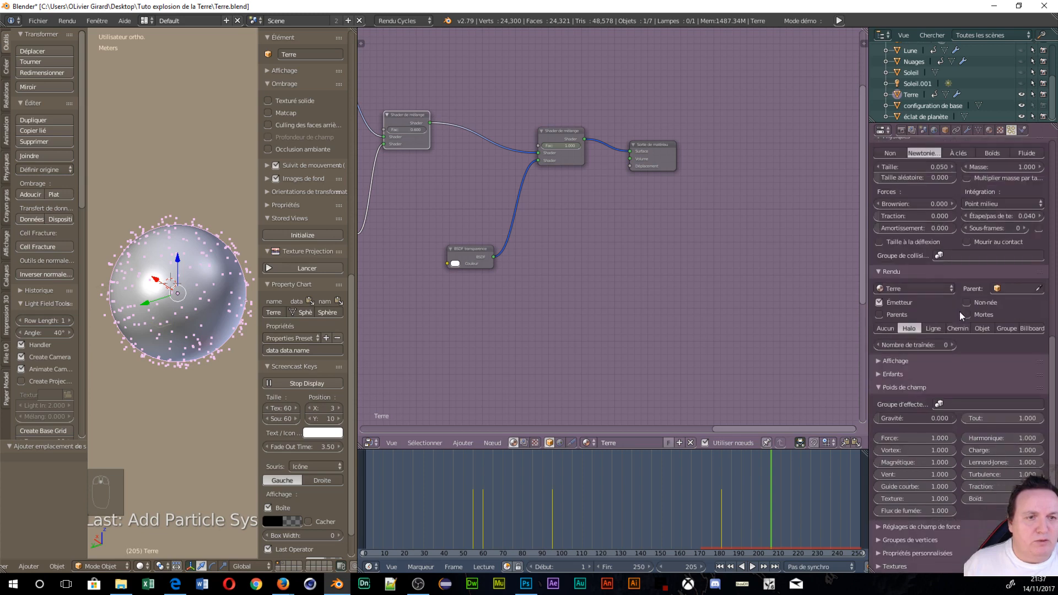
{"action": "left_click", "coordinate": [982, 328]}
{"action": "left_click", "coordinate": [1006, 340]}
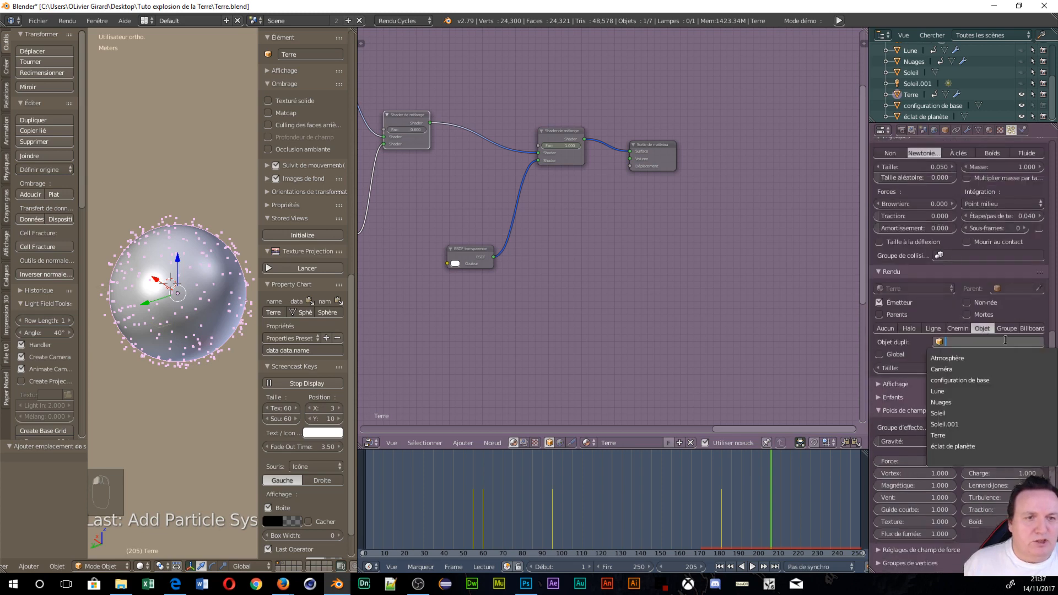
{"action": "left_click", "coordinate": [967, 446]}
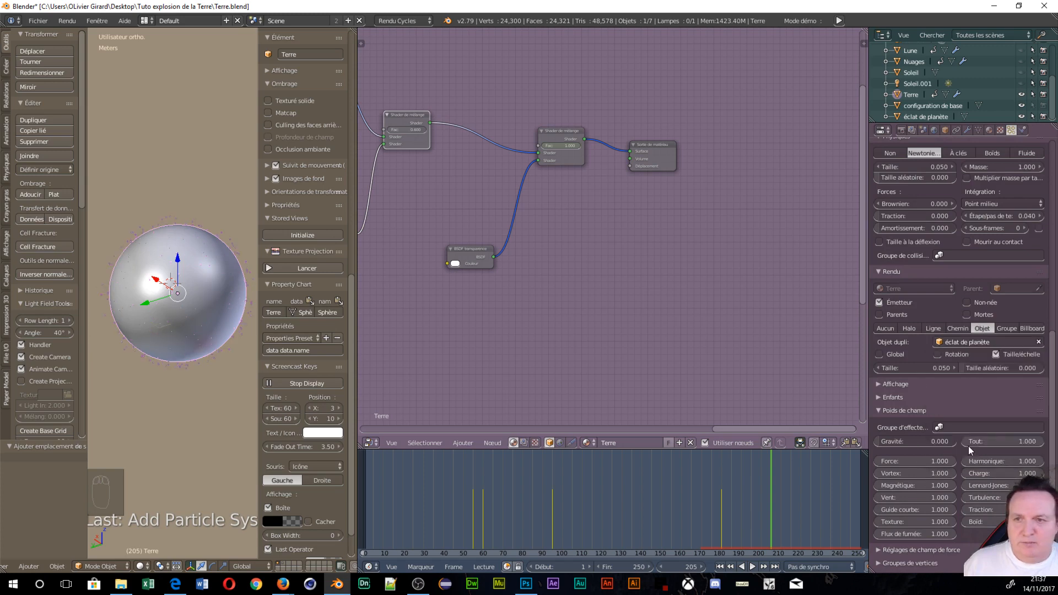
- Enable rotation for the duplicated fragments and inspect them up close on the sphere's surface
{"action": "scroll", "coordinate": [190, 346], "scroll_direction": "up", "scroll_amount": 5}
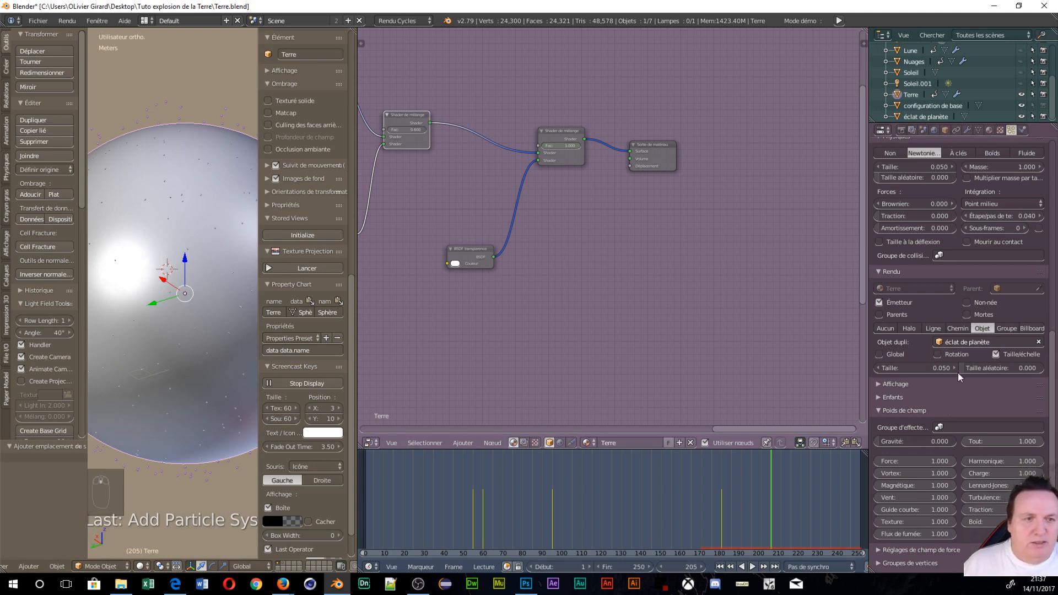
{"action": "scroll", "coordinate": [958, 372], "scroll_direction": "down", "scroll_amount": 1}
{"action": "left_click", "coordinate": [938, 332]}
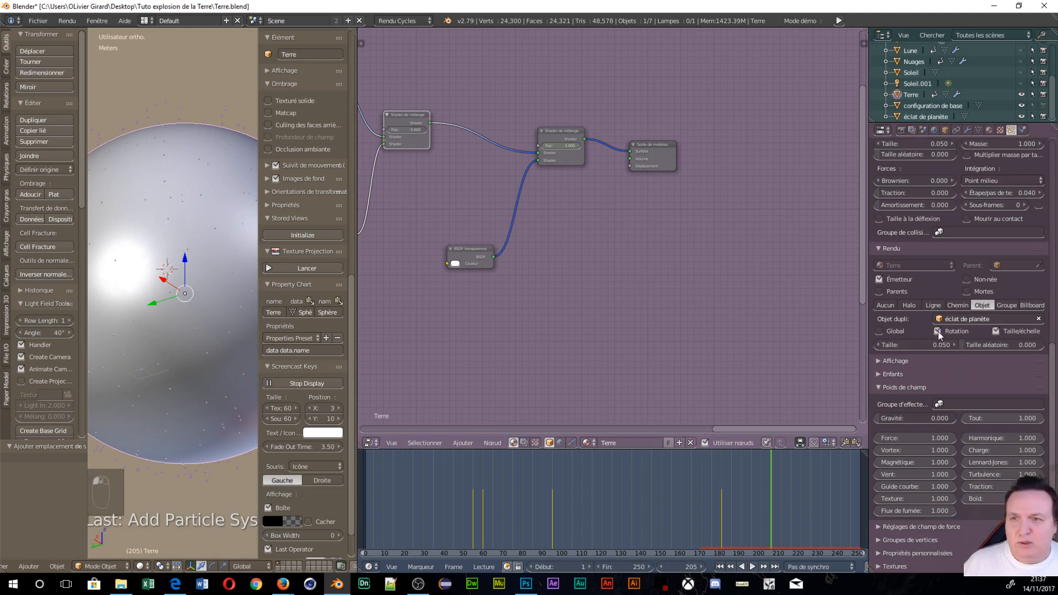
{"action": "scroll", "coordinate": [192, 296], "scroll_direction": "up", "scroll_amount": 8}
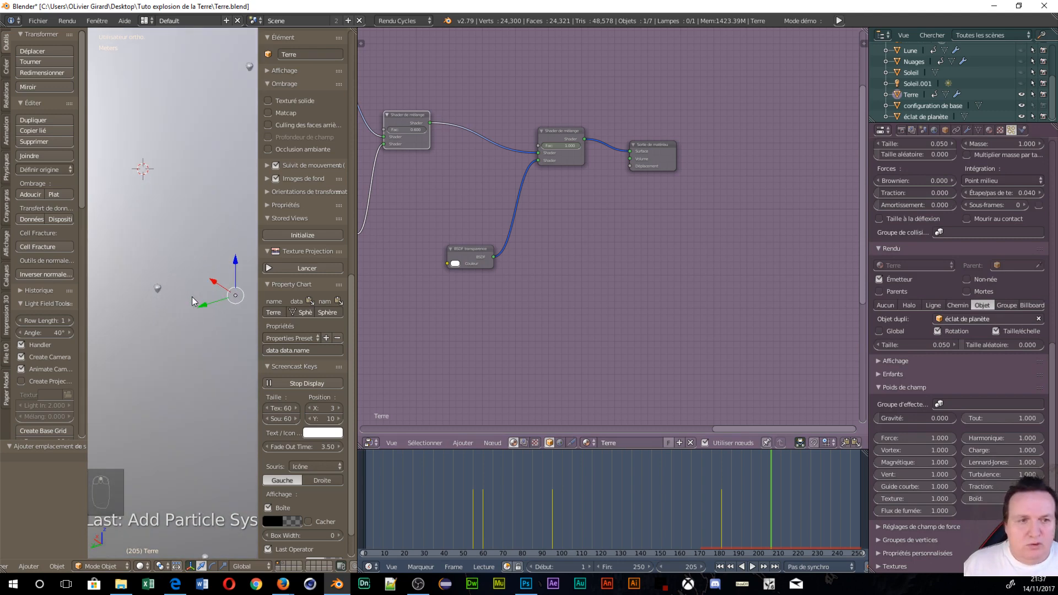
{"action": "scroll", "coordinate": [191, 296], "scroll_direction": "down", "scroll_amount": 8}
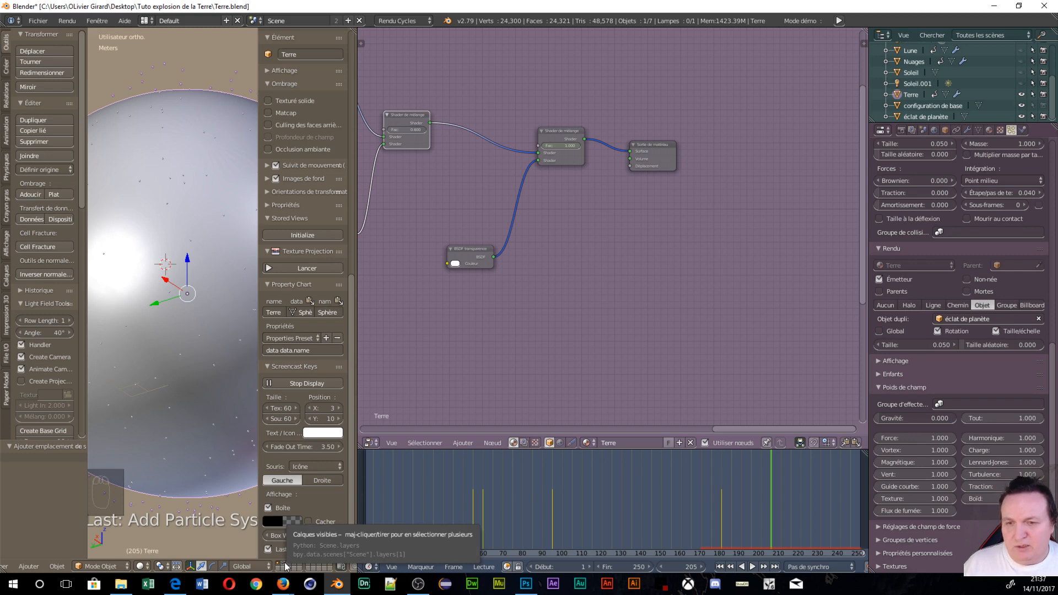
- Show the second scene layer in the 3D view together with the Earth's layer
{"action": "left_click", "coordinate": [284, 565]}
{"action": "scroll", "coordinate": [146, 393], "scroll_direction": "down", "scroll_amount": 10}
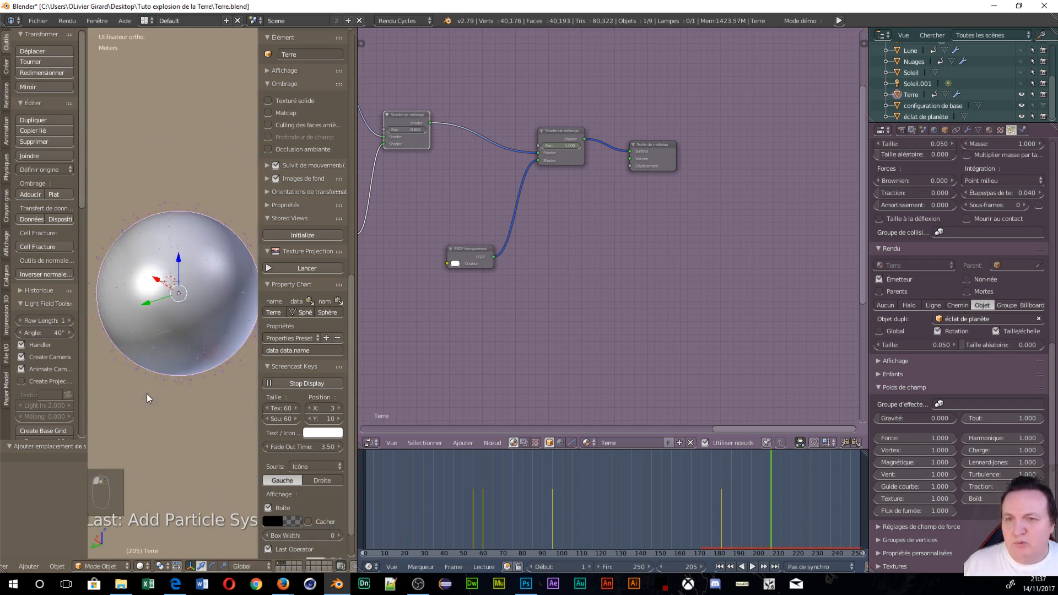
{"action": "scroll", "coordinate": [150, 375], "scroll_direction": "up", "scroll_amount": 12}
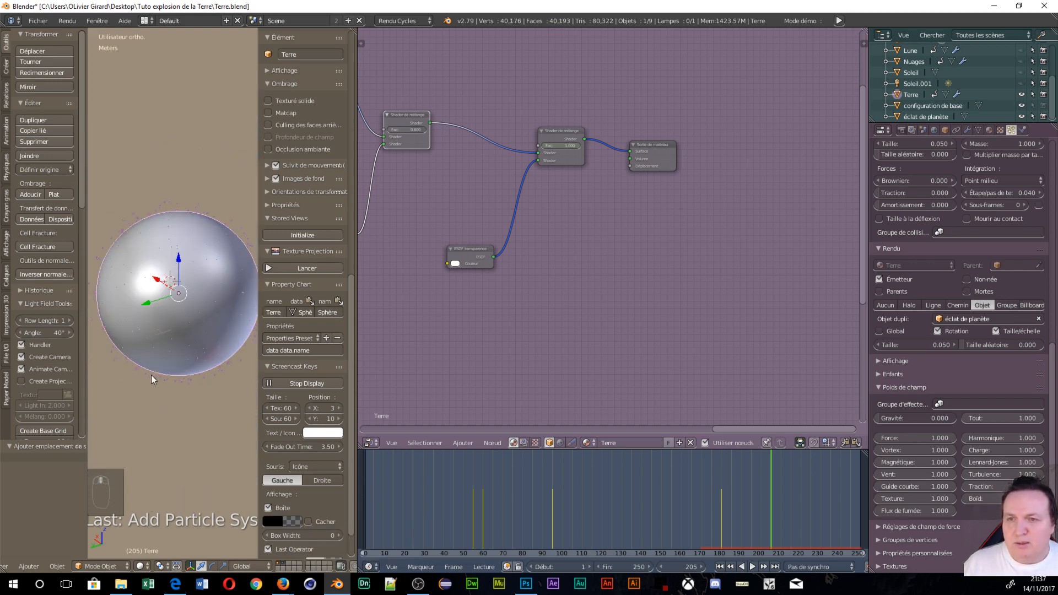
{"action": "scroll", "coordinate": [151, 375], "scroll_direction": "down", "scroll_amount": 8}
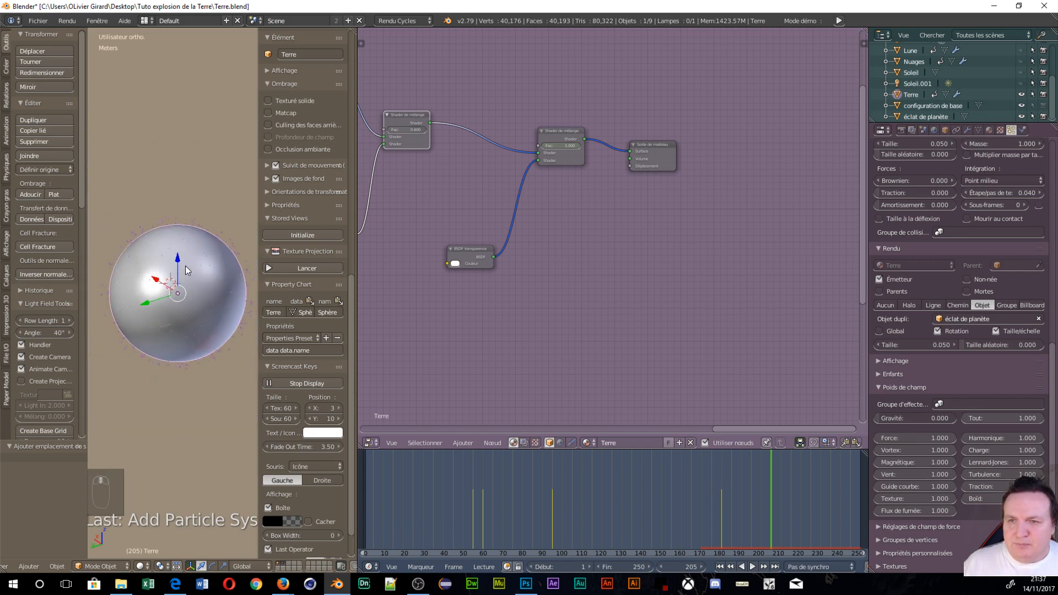
- Move the original "éclat de planète" object out of the Earth by 6.55 m in X and 9.75 m in Y, with Z locked
{"action": "right_click", "coordinate": [174, 292]}
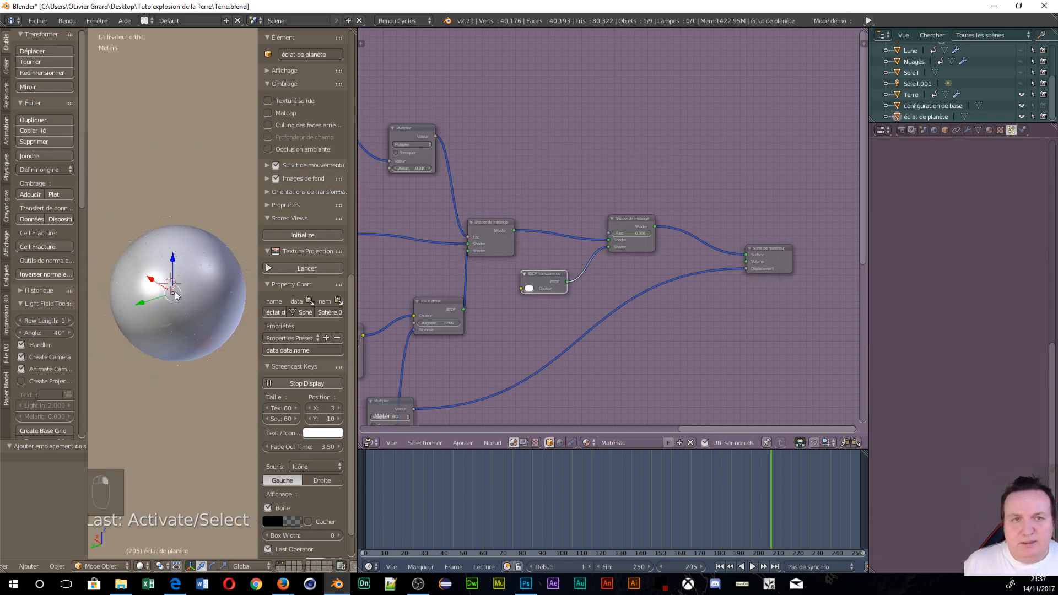
{"action": "right_click", "coordinate": [175, 293]}
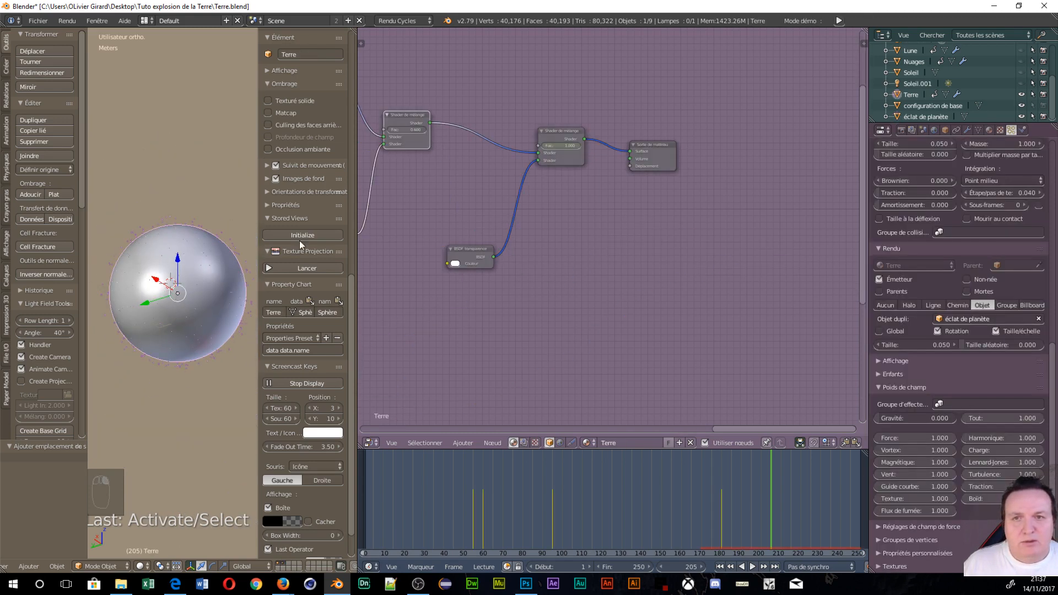
{"action": "scroll", "coordinate": [431, 243], "scroll_direction": "down", "scroll_amount": 9}
{"action": "middle_click_drag", "start_coordinate": [470, 259], "coordinate": [639, 258]}
{"action": "right_click", "coordinate": [174, 294]}
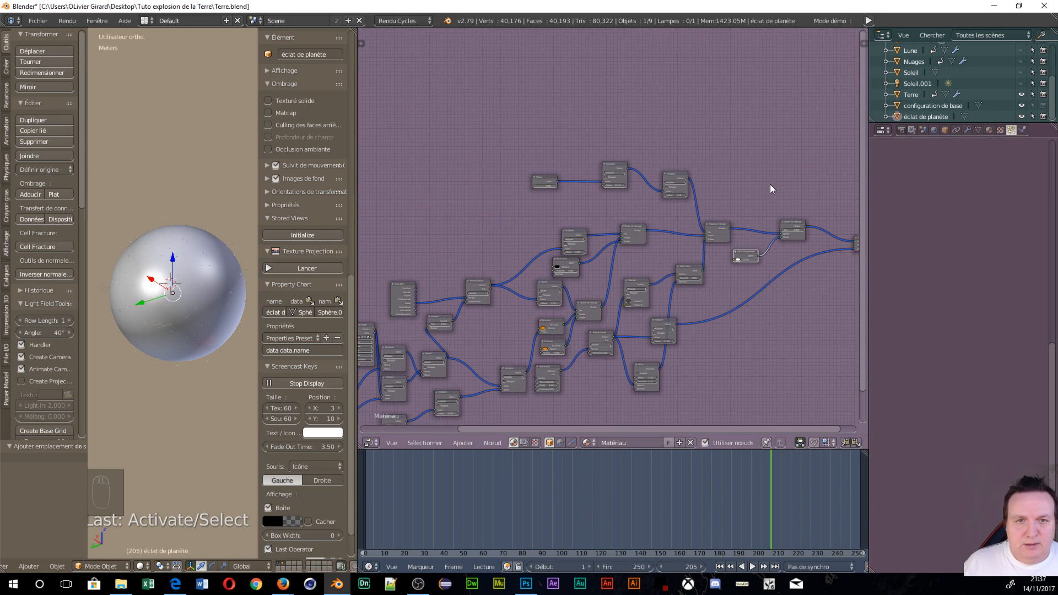
{"action": "scroll", "coordinate": [778, 236], "scroll_direction": "down", "scroll_amount": 2}
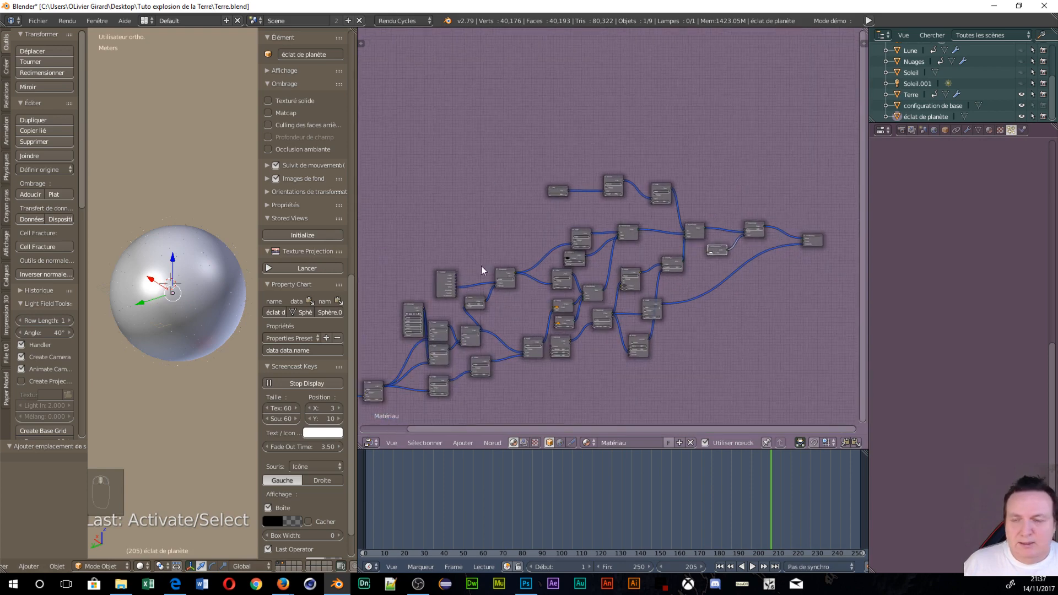
{"action": "scroll", "coordinate": [481, 265], "scroll_direction": "up", "scroll_amount": 1}
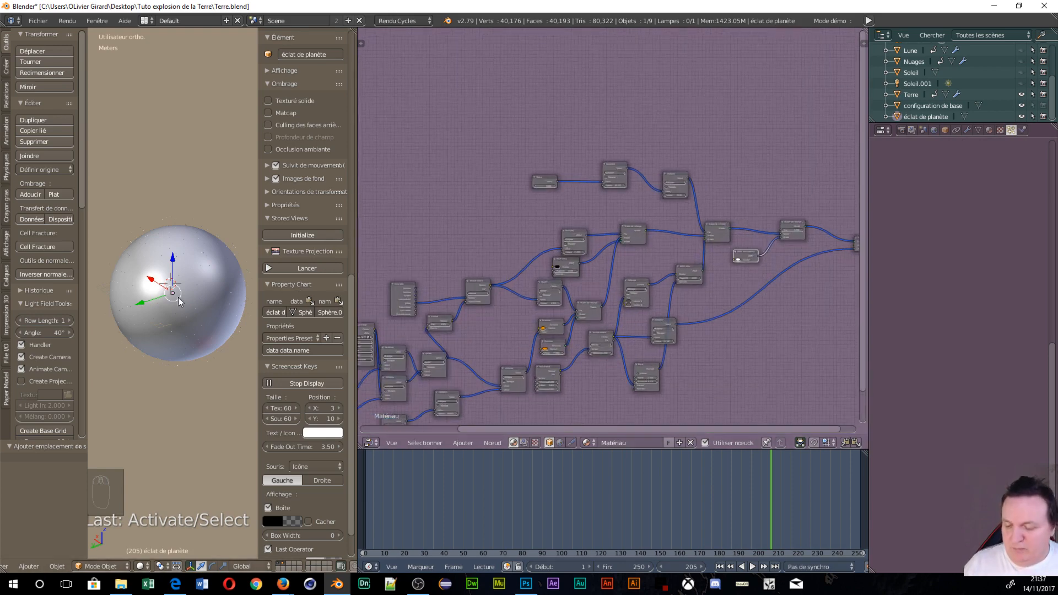
{"action": "key", "text": "g"}
{"action": "key", "text": "shift+z"}
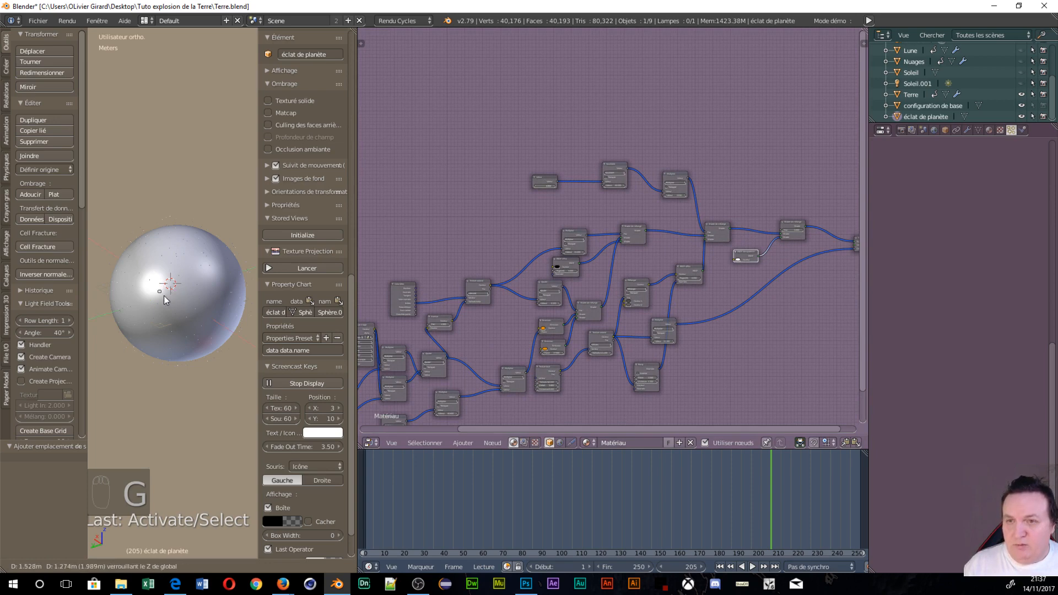
{"action": "left_click", "coordinate": [98, 298]}
{"action": "scroll", "coordinate": [153, 336], "scroll_direction": "up", "scroll_amount": 5}
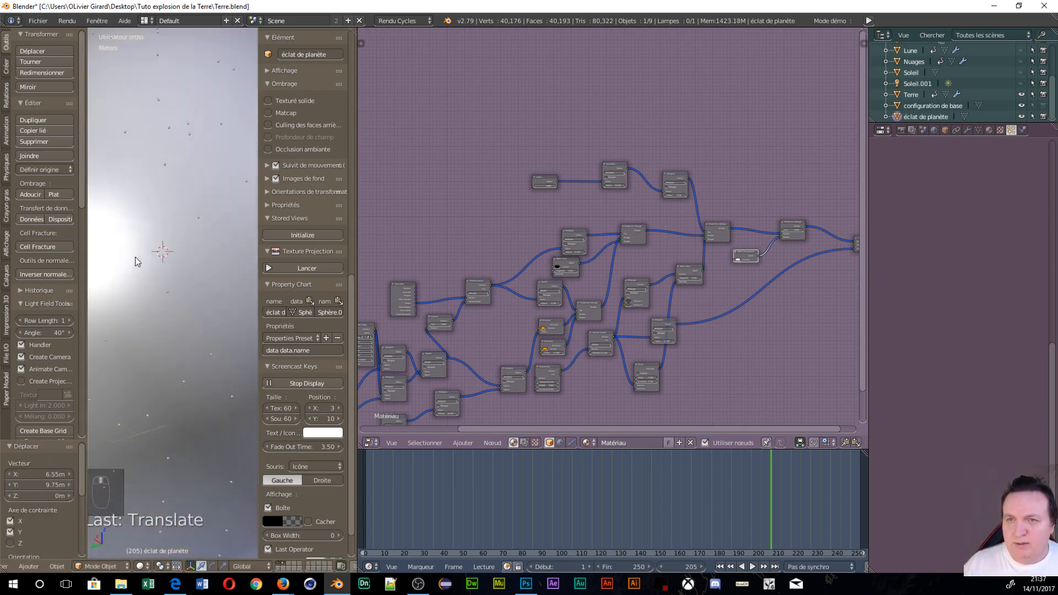
{"action": "scroll", "coordinate": [134, 256], "scroll_direction": "down", "scroll_amount": 5}
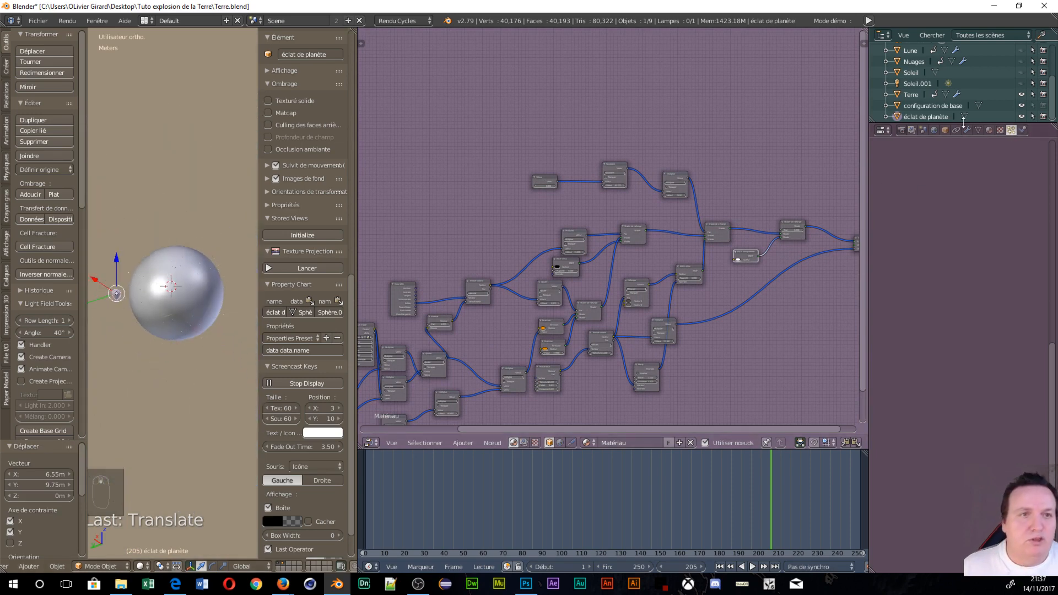
- Select Terre and set the size of its emitted fragments to 0.560
{"action": "left_click", "coordinate": [911, 94]}
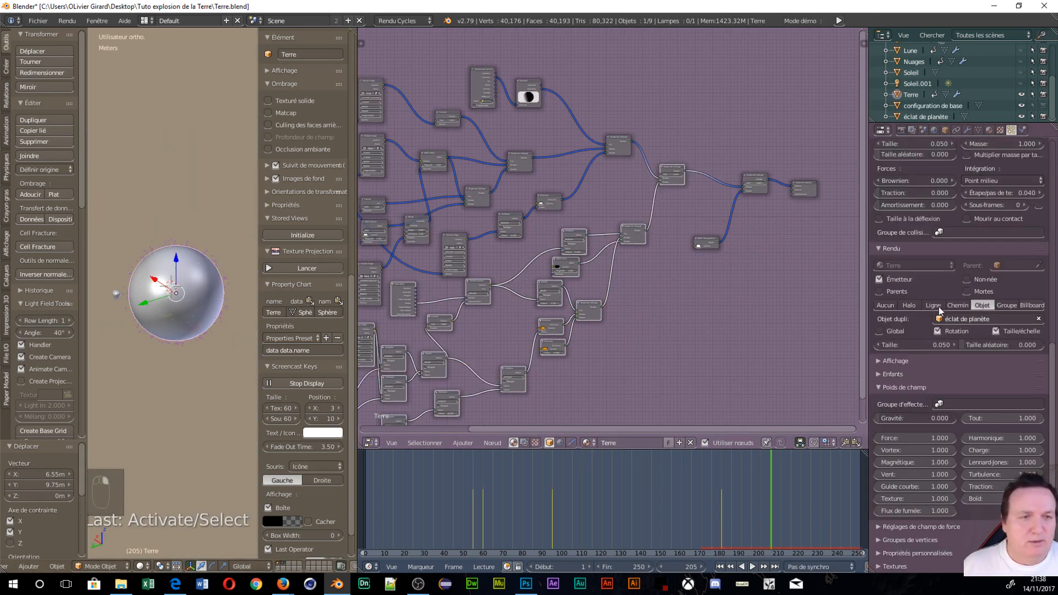
{"action": "left_click", "coordinate": [954, 345]}
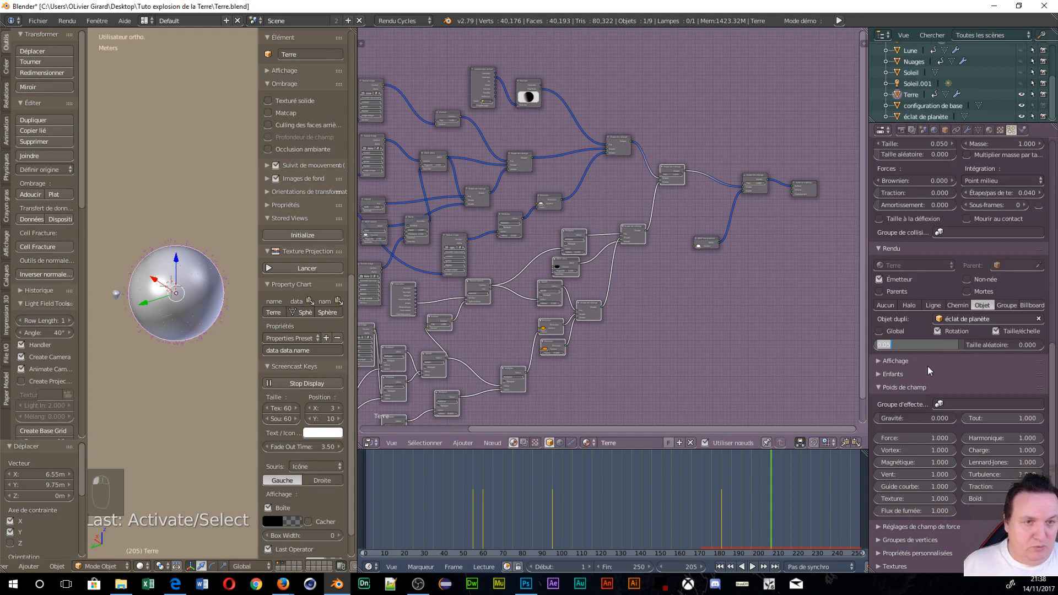
{"action": "left_click", "coordinate": [951, 346]}
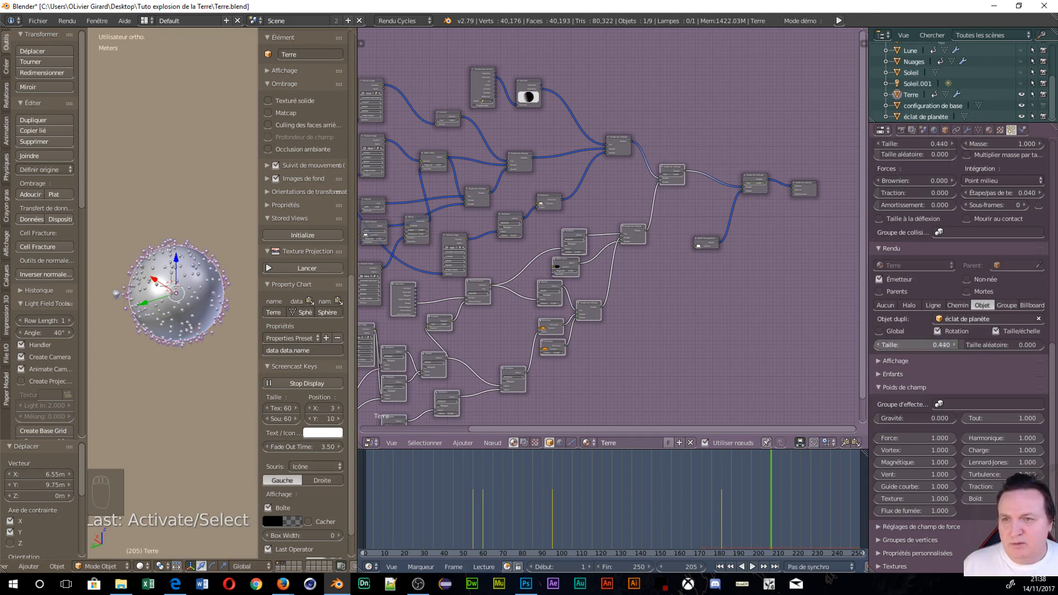
{"action": "scroll", "coordinate": [156, 366], "scroll_direction": "up", "scroll_amount": 5}
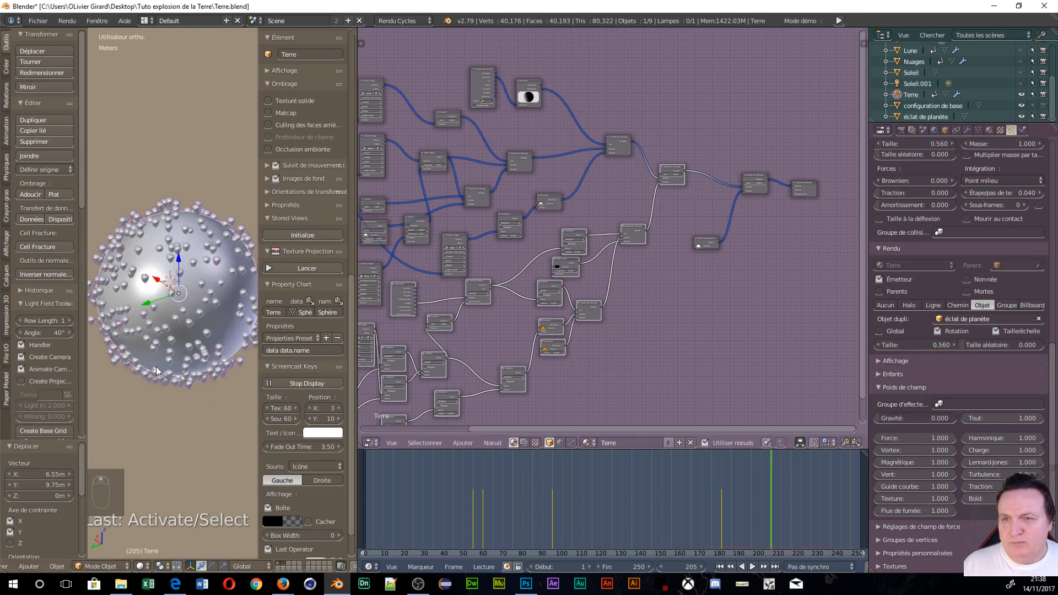
{"action": "scroll", "coordinate": [125, 281], "scroll_direction": "down", "scroll_amount": 6}
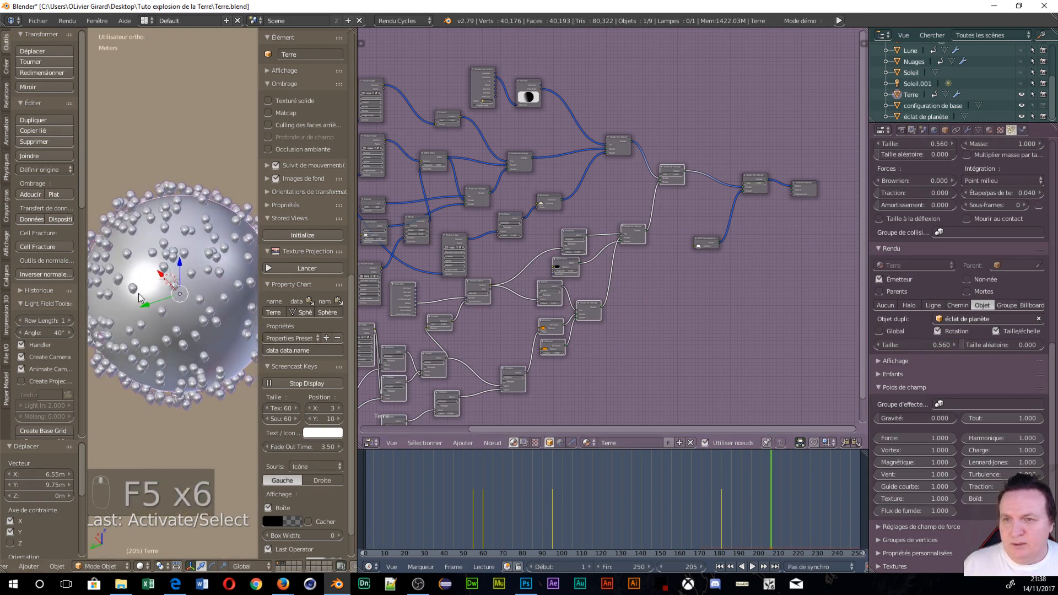
- Select the original "éclat de planète" object, rotate it freely in trackball mode by about 52.1° and -14.3°, and check the fragments' orientation
{"action": "right_click", "coordinate": [124, 295]}
{"action": "scroll", "coordinate": [139, 322], "scroll_direction": "up", "scroll_amount": 4}
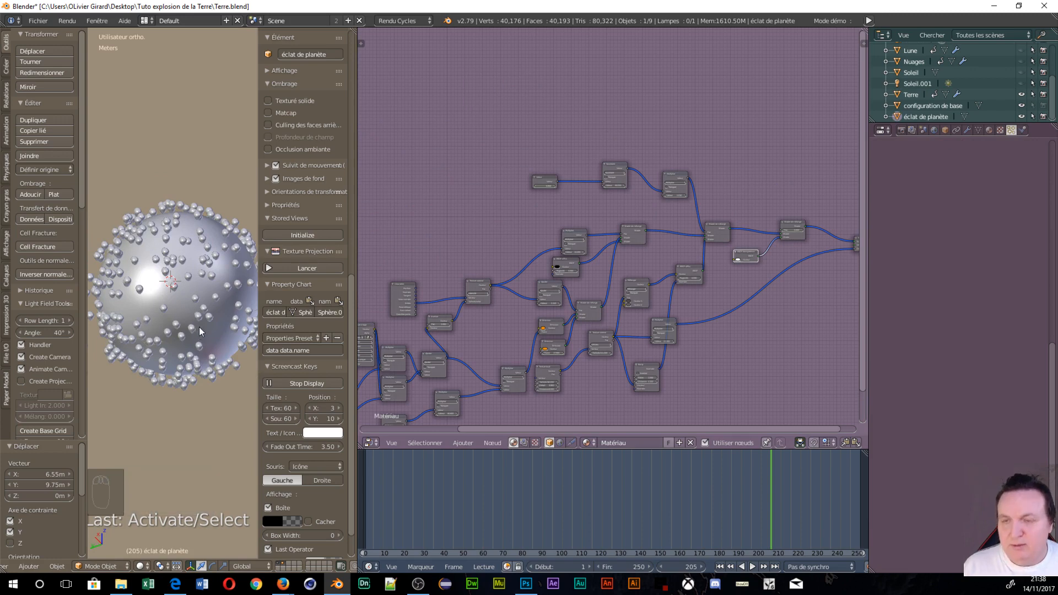
{"action": "key", "text": "r"}
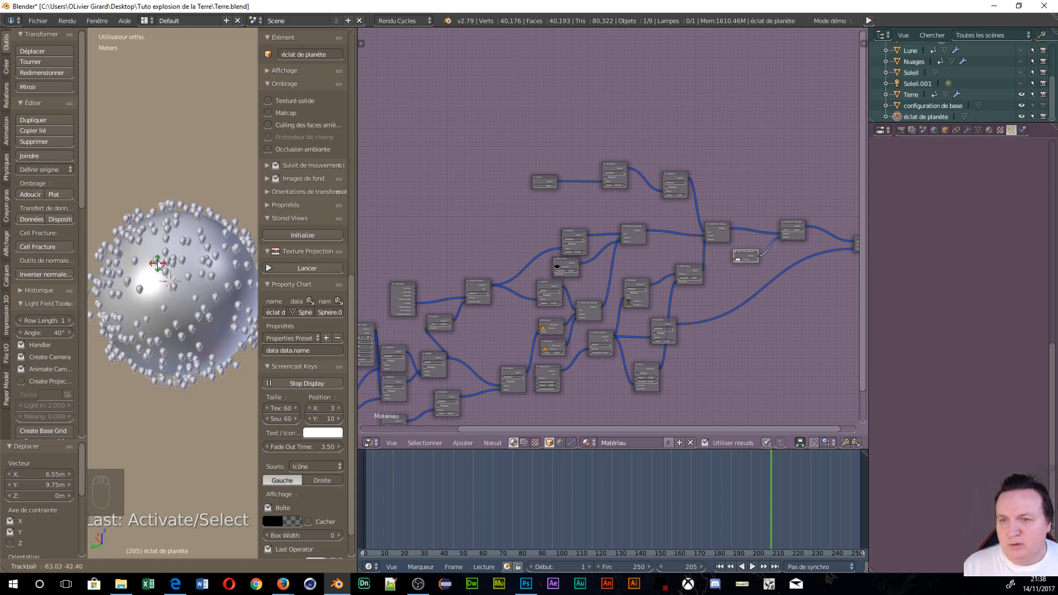
{"action": "left_click", "coordinate": [191, 396]}
{"action": "middle_click_drag", "start_coordinate": [210, 364], "coordinate": [163, 220]}
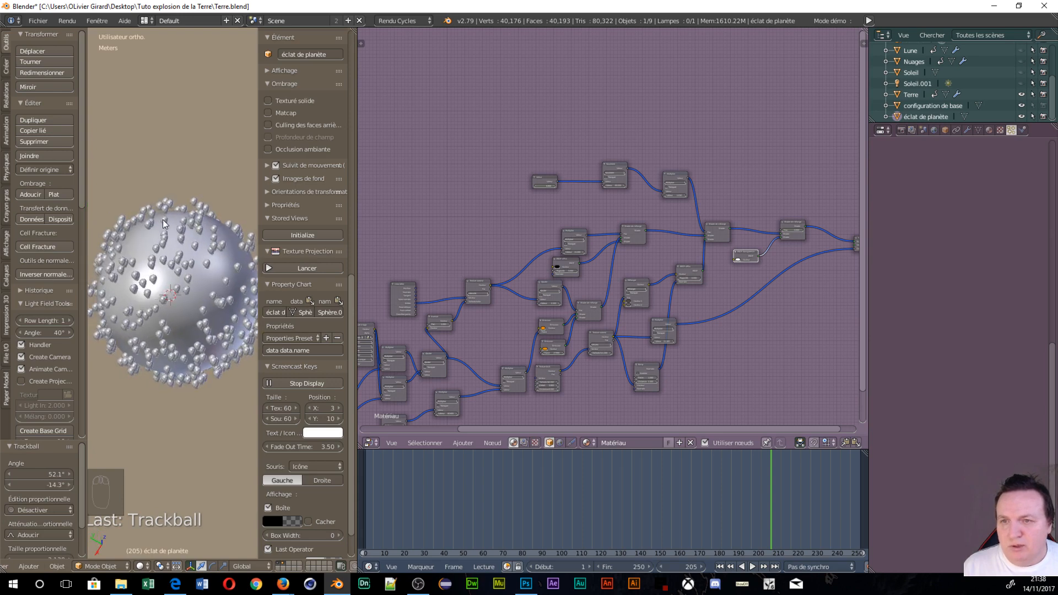
{"action": "scroll", "coordinate": [167, 279], "scroll_direction": "up", "scroll_amount": 6}
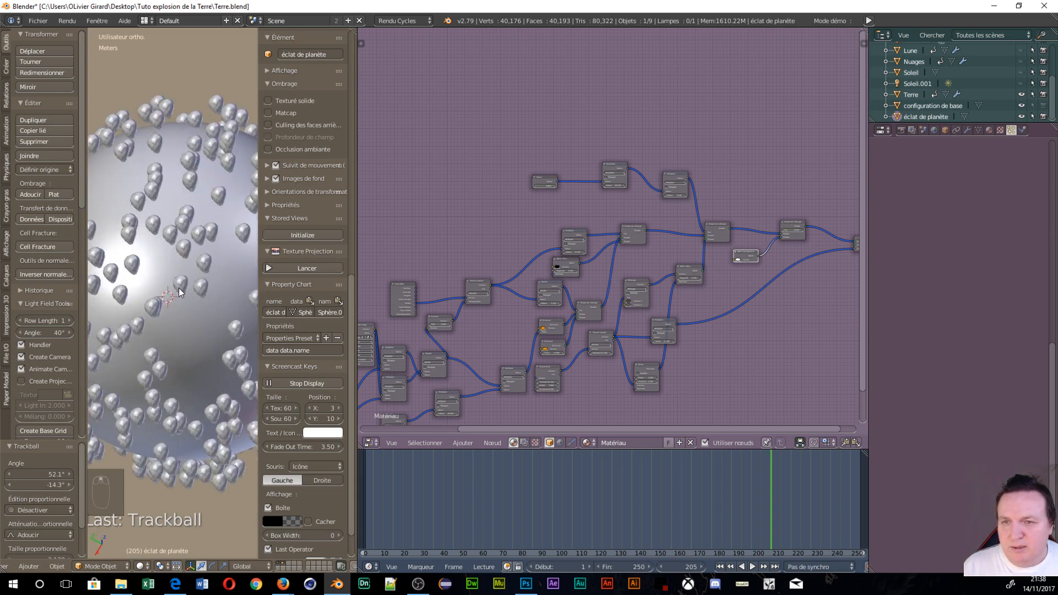
{"action": "mouse_move", "coordinate": [166, 283]}
{"action": "middle_mouse_down"}
{"action": "mouse_move", "coordinate": [144, 250]}
{"action": "mouse_move", "coordinate": [191, 329]}
{"action": "middle_mouse_up"}
{"action": "scroll", "coordinate": [174, 286], "scroll_direction": "down", "scroll_amount": 5}
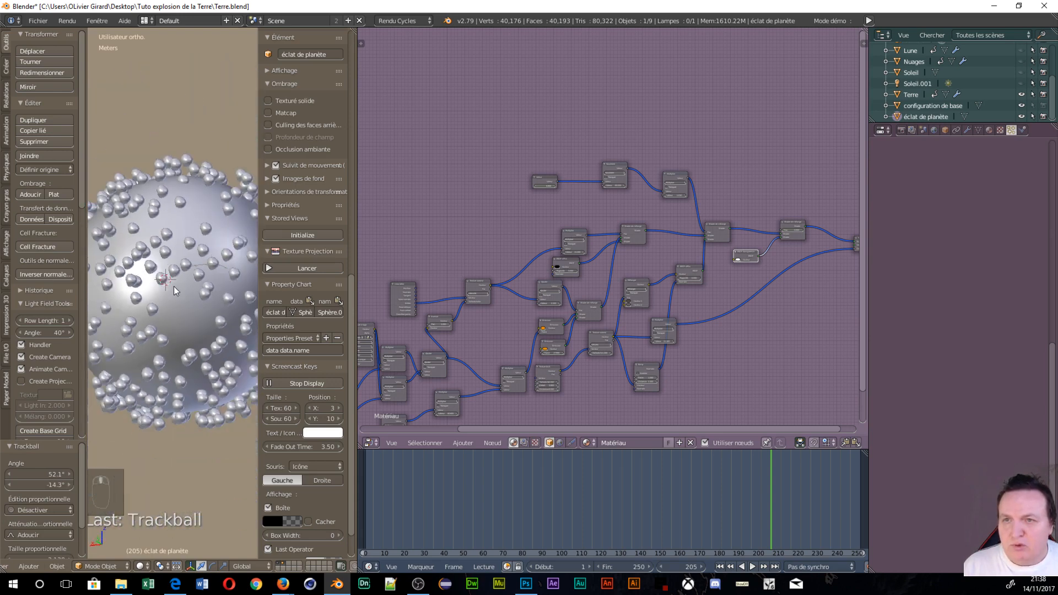
{"action": "middle_click_drag", "start_coordinate": [174, 289], "coordinate": [97, 270]}
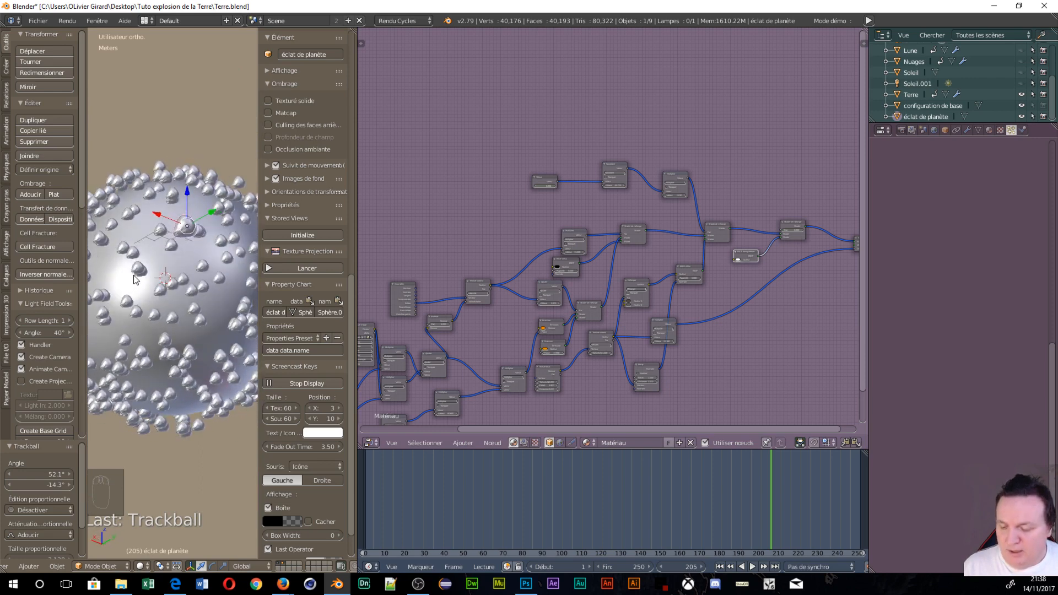
- Rotate the "éclat de planète" object by about -39.8° around the view axis and inspect the fragments on the sphere
{"action": "key", "text": "r"}
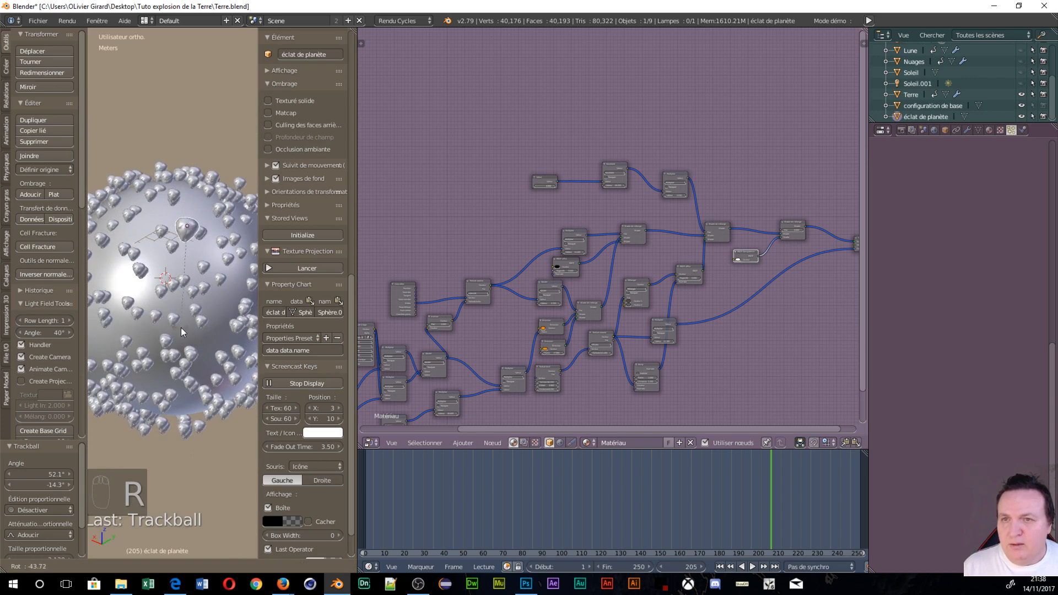
{"action": "left_click", "coordinate": [187, 248]}
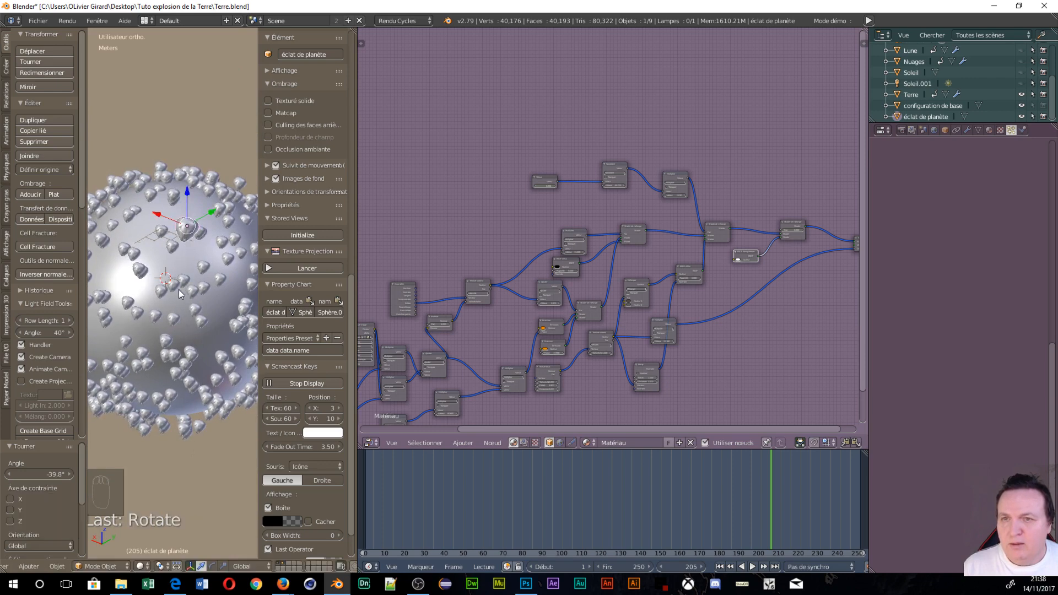
{"action": "middle_click_drag", "start_coordinate": [190, 286], "coordinate": [221, 301]}
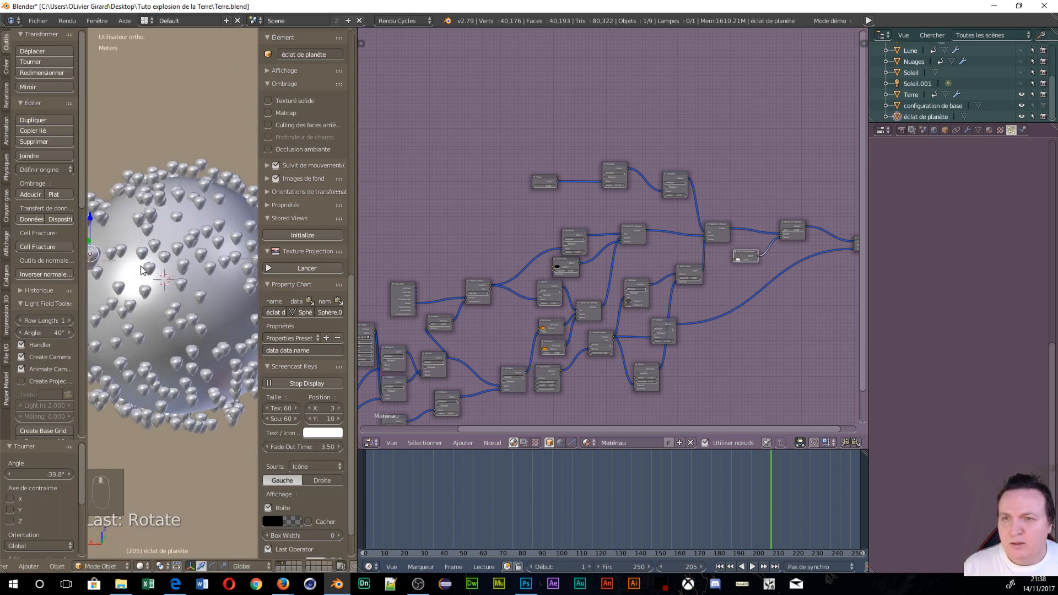
{"action": "scroll", "coordinate": [221, 301], "scroll_direction": "down", "scroll_amount": 5}
{"action": "middle_click_drag", "start_coordinate": [114, 345], "coordinate": [120, 342]}
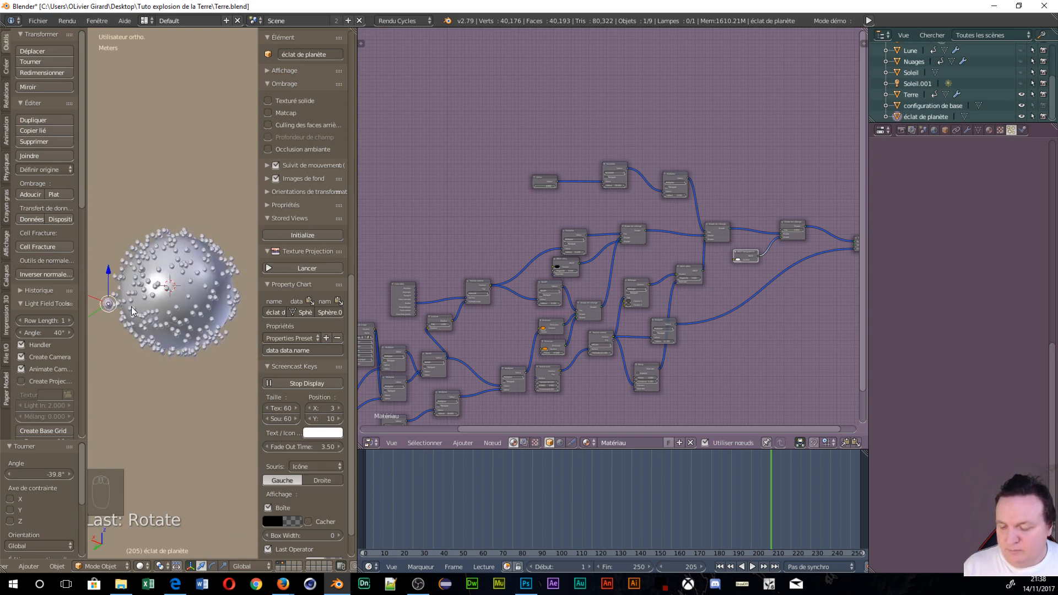
- Rotate the "éclat de planète" object by about 83.4° around Y and about -86.8° around X
{"action": "key", "text": "r"}
{"action": "key", "text": "y"}
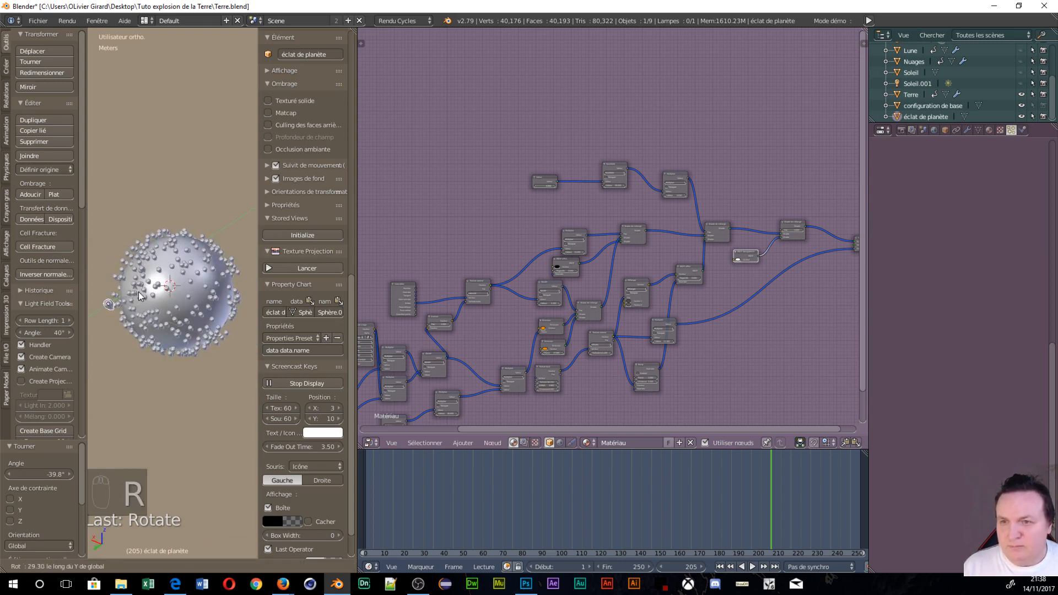
{"action": "left_click", "coordinate": [123, 240]}
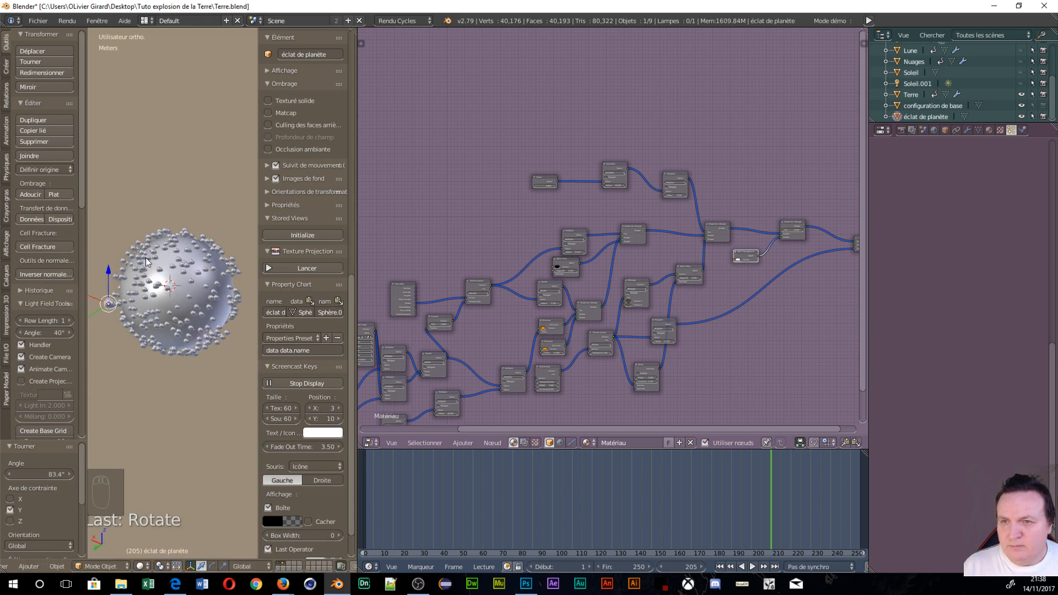
{"action": "key", "text": "r"}
{"action": "key", "text": "x"}
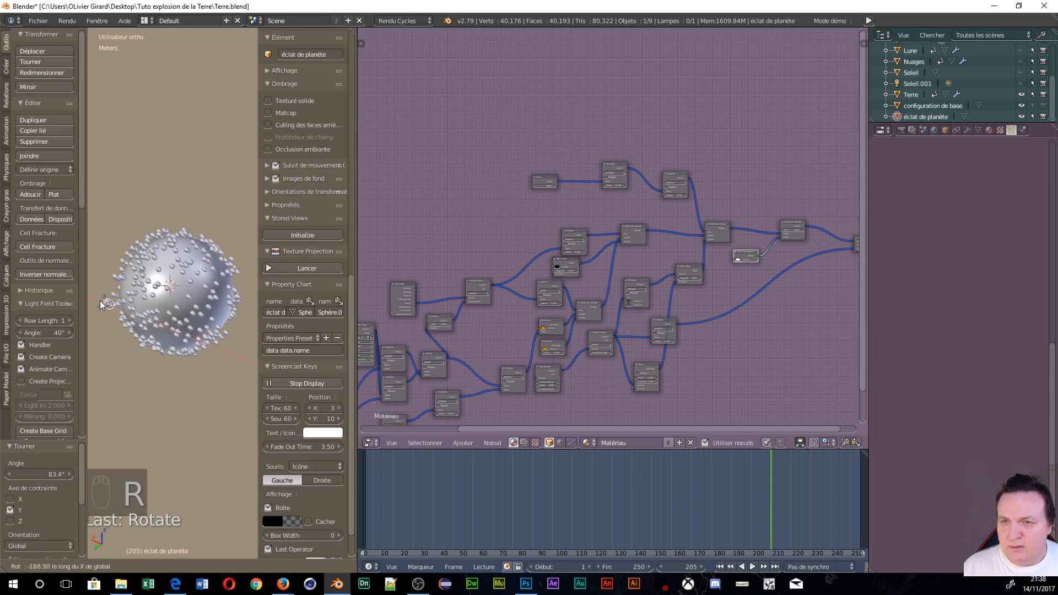
{"action": "left_click", "coordinate": [115, 301]}
{"action": "scroll", "coordinate": [174, 347], "scroll_direction": "up", "scroll_amount": 6}
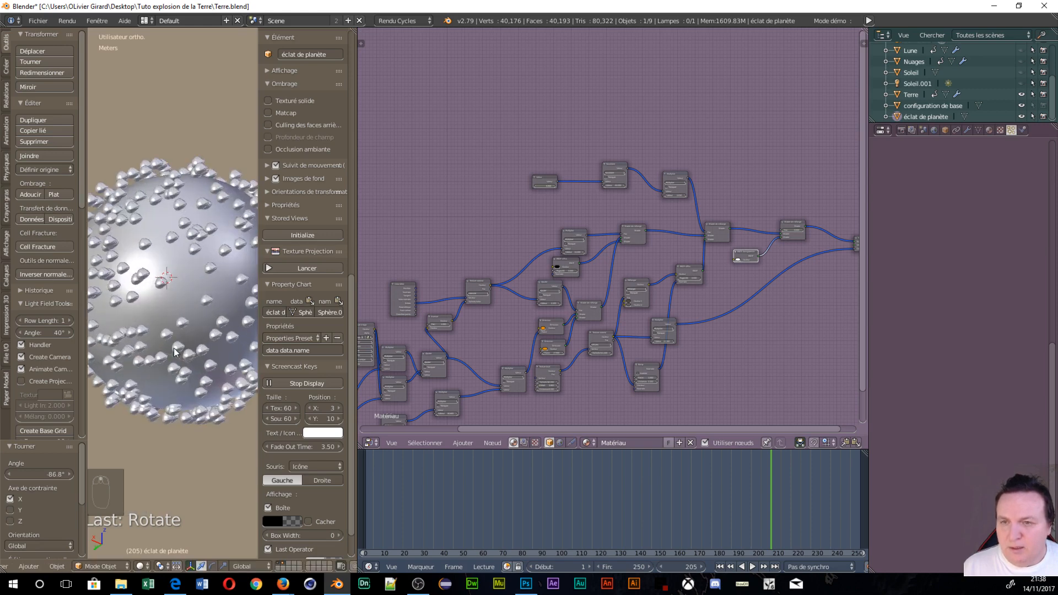
{"action": "scroll", "coordinate": [175, 350], "scroll_direction": "down", "scroll_amount": 2}
{"action": "middle_click_drag", "start_coordinate": [173, 354], "coordinate": [203, 260]}
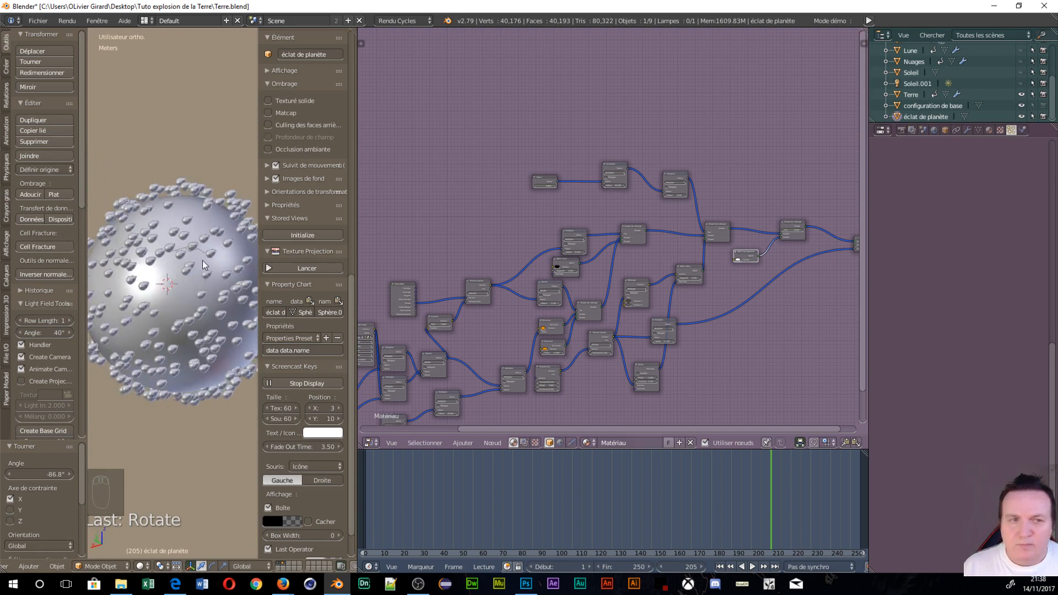
- Try the Global option for Terre's duplicated fragments, inspect the layout around the sphere, and switch it off again
{"action": "right_click", "coordinate": [147, 296]}
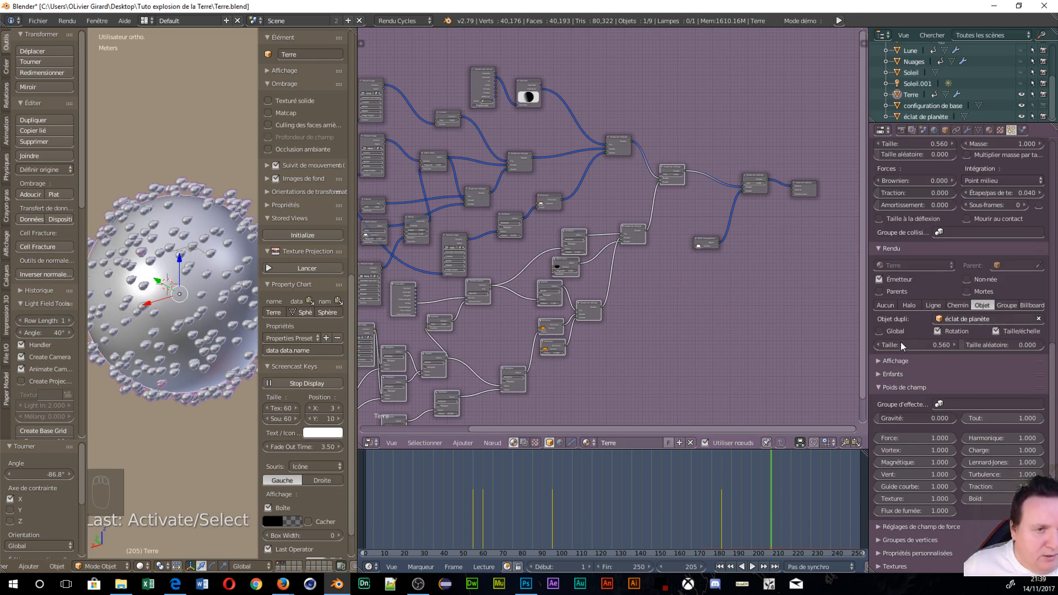
{"action": "left_click", "coordinate": [879, 330]}
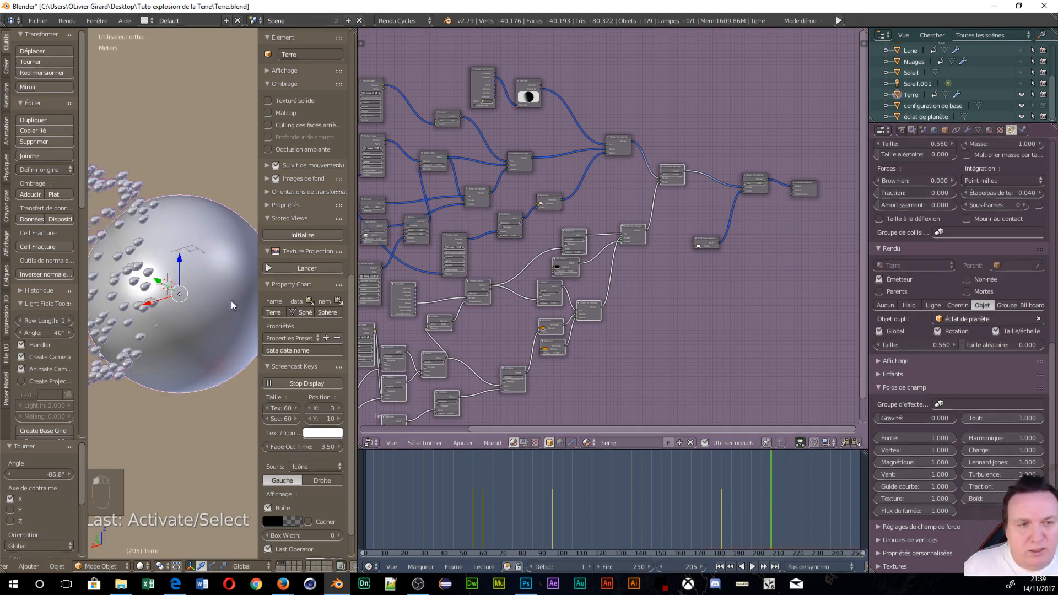
{"action": "scroll", "coordinate": [127, 304], "scroll_direction": "down", "scroll_amount": 5}
{"action": "scroll", "coordinate": [125, 306], "scroll_direction": "up", "scroll_amount": 5}
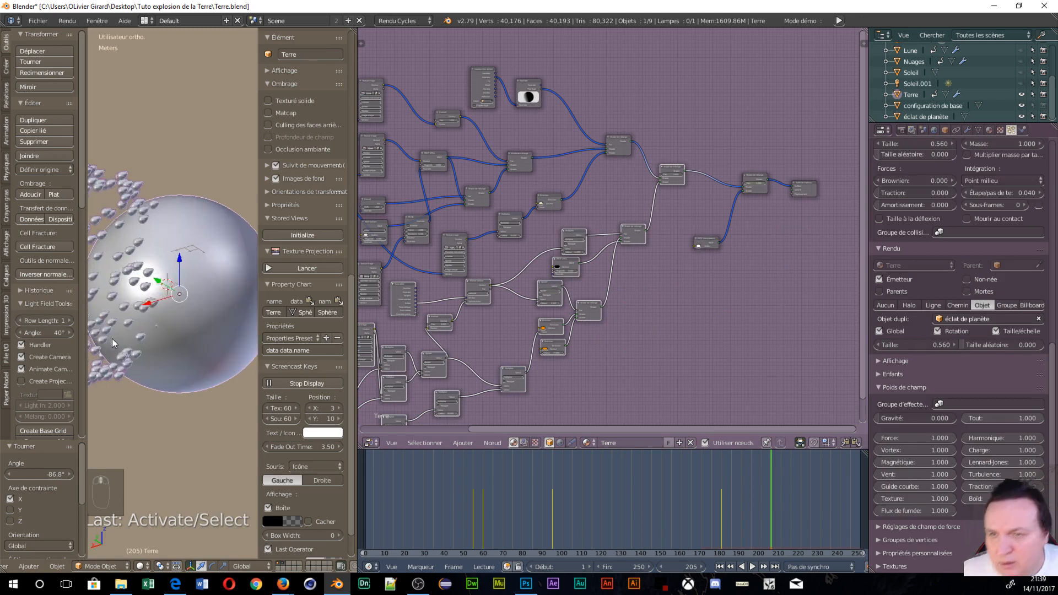
{"action": "middle_click_drag", "start_coordinate": [111, 337], "coordinate": [196, 276]}
{"action": "scroll", "coordinate": [197, 275], "scroll_direction": "down", "scroll_amount": 4}
{"action": "left_click", "coordinate": [902, 329]}
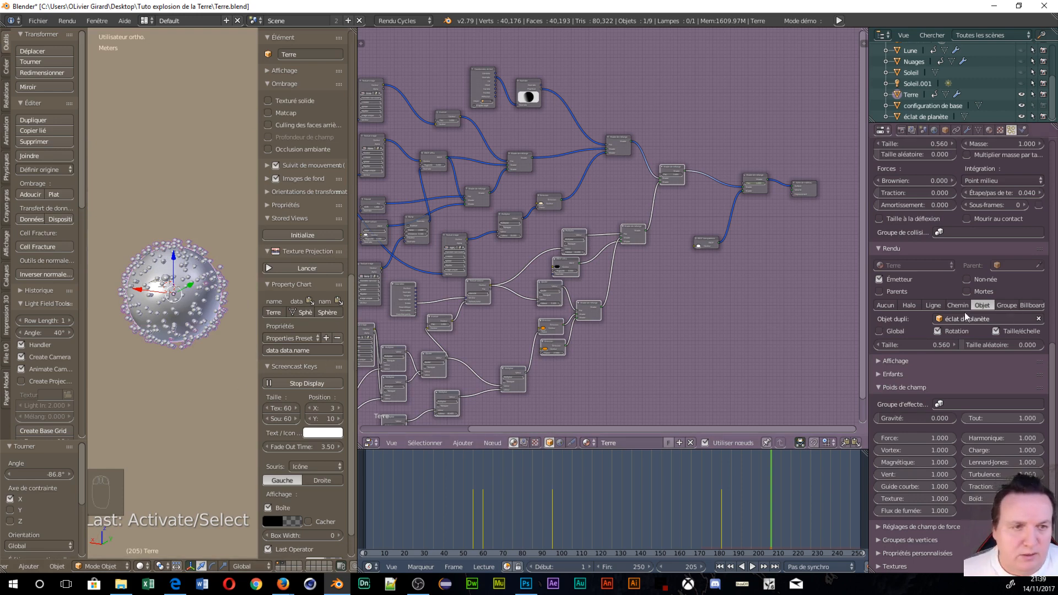
- Disable Rotation for the duplicated fragments and trackball-rotate the "éclat de planète" object by about -31.5° and 43°
{"action": "left_click", "coordinate": [937, 332]}
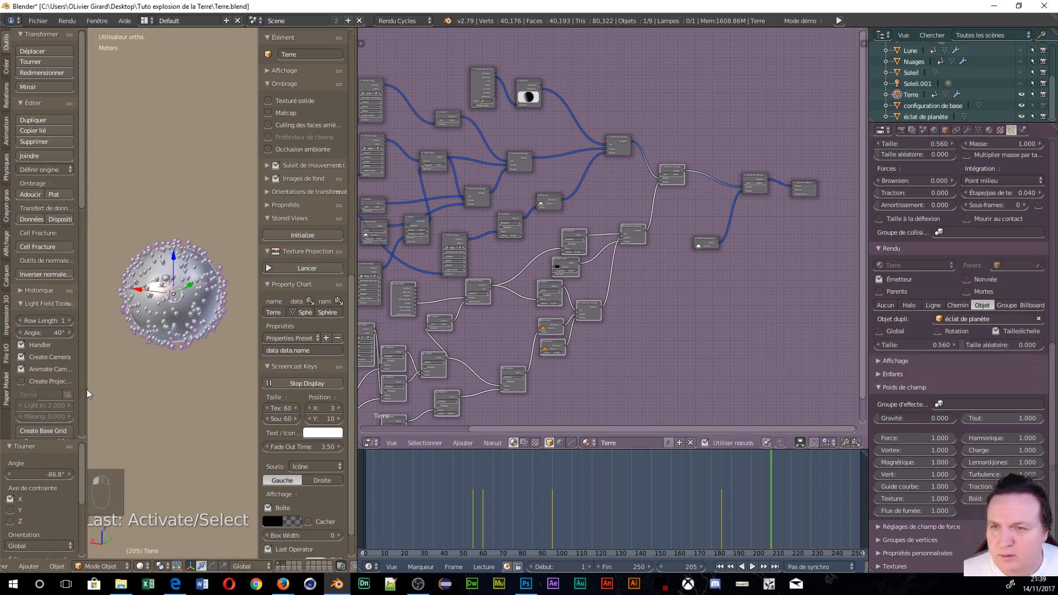
{"action": "scroll", "coordinate": [115, 355], "scroll_direction": "up", "scroll_amount": 5}
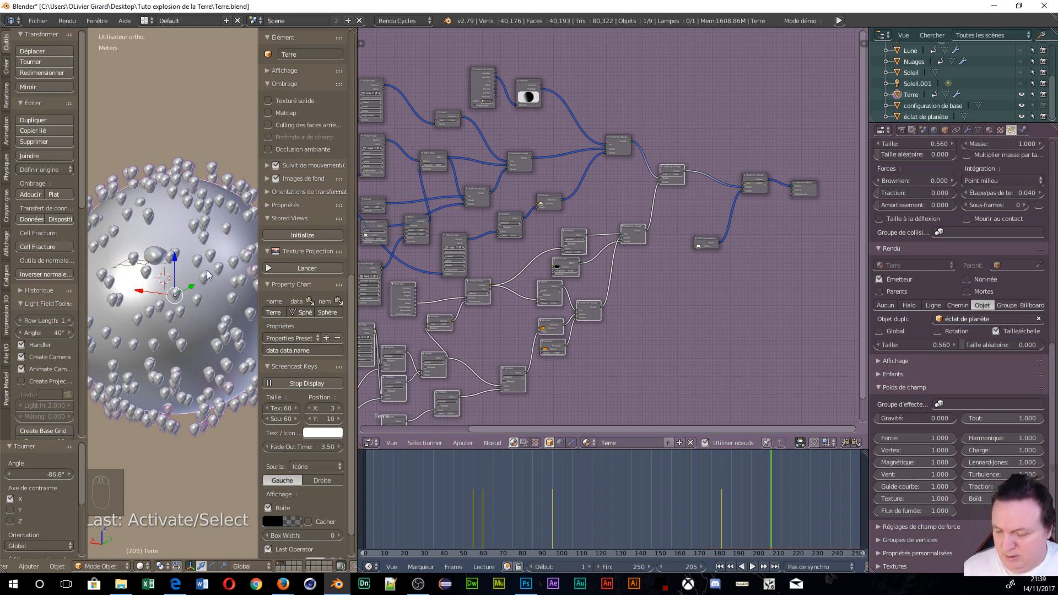
{"action": "key", "text": "r"}
{"action": "left_click", "coordinate": [187, 284]}
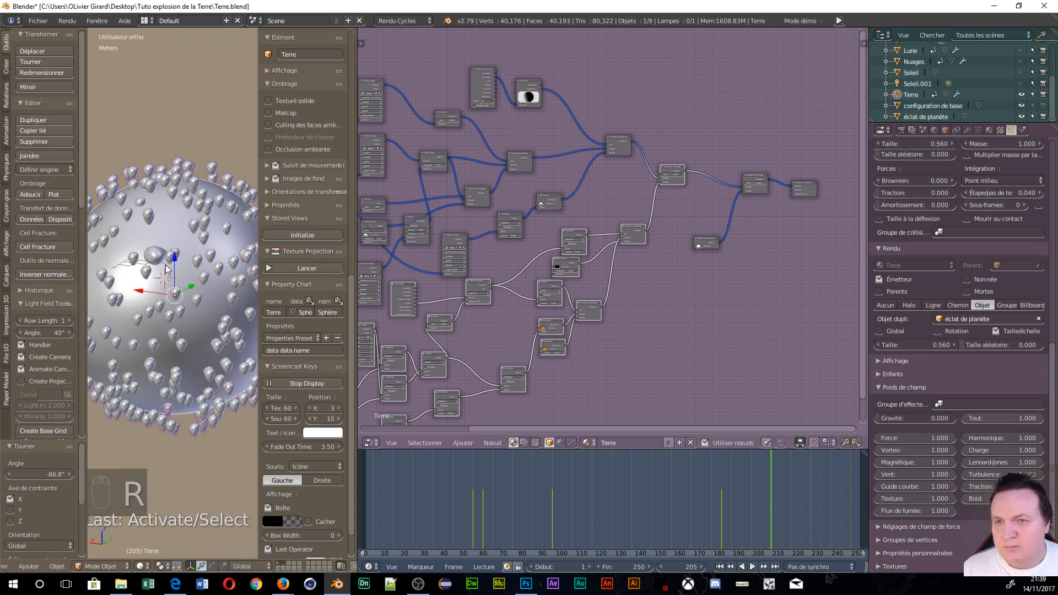
{"action": "key", "text": "r"}
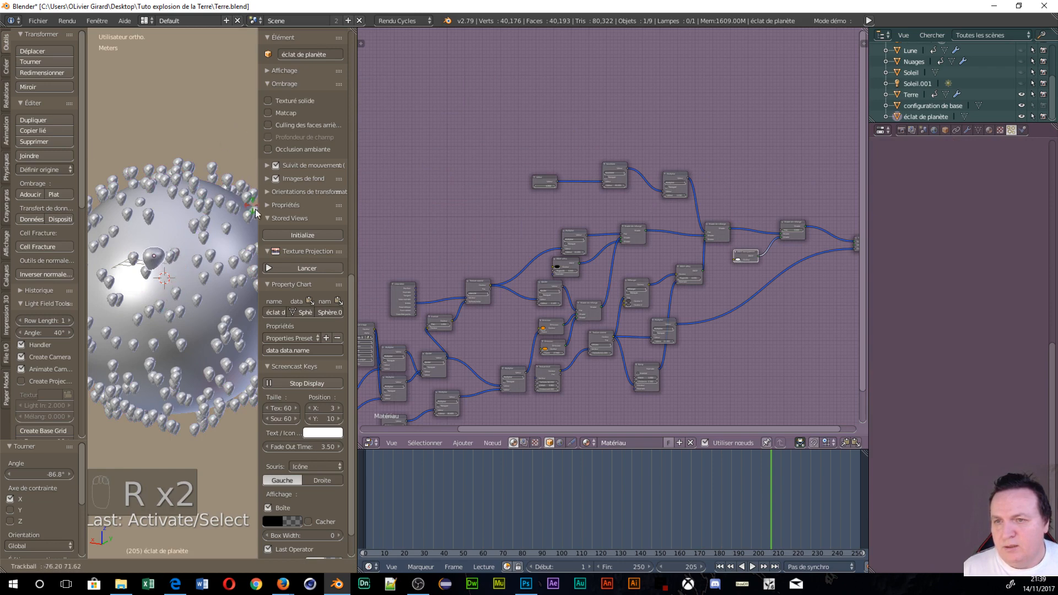
{"action": "left_click", "coordinate": [223, 244]}
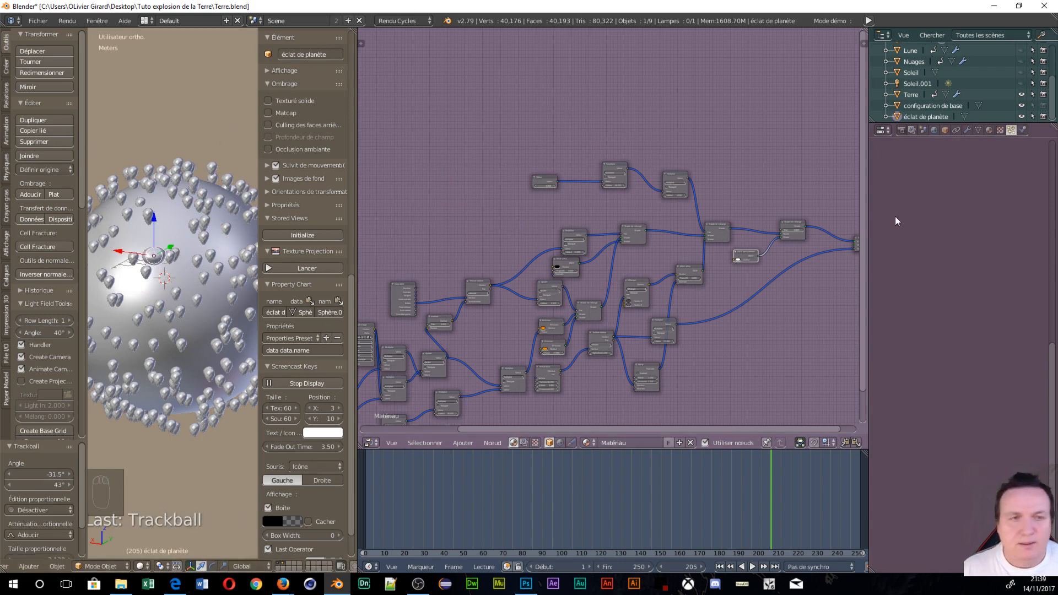
- Select Terre again, re-enable Rotation for its duplicated fragments, and inspect them around the sphere
{"action": "left_click", "coordinate": [911, 94]}
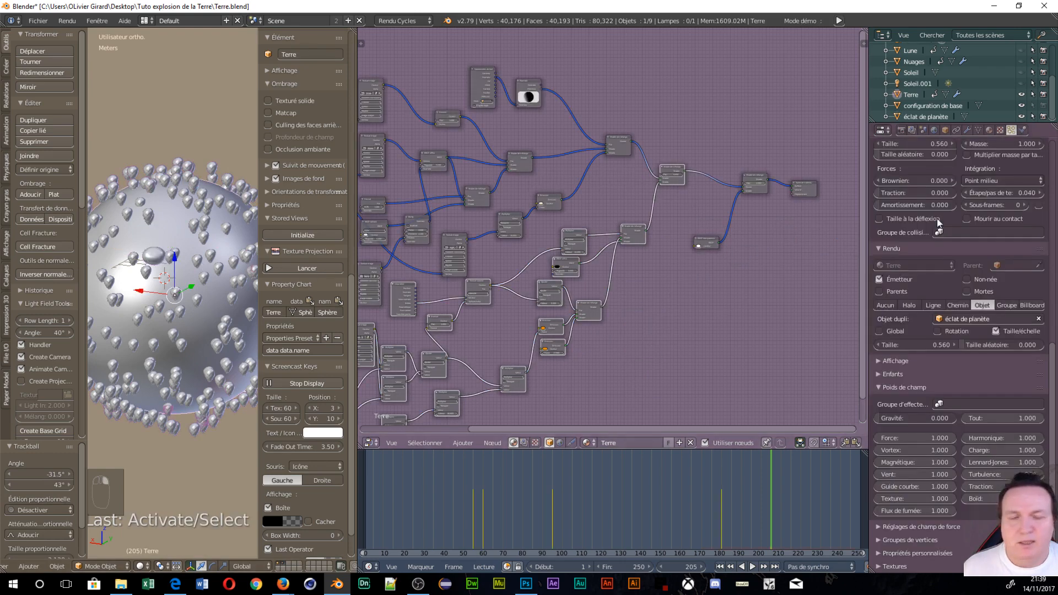
{"action": "left_click", "coordinate": [938, 331]}
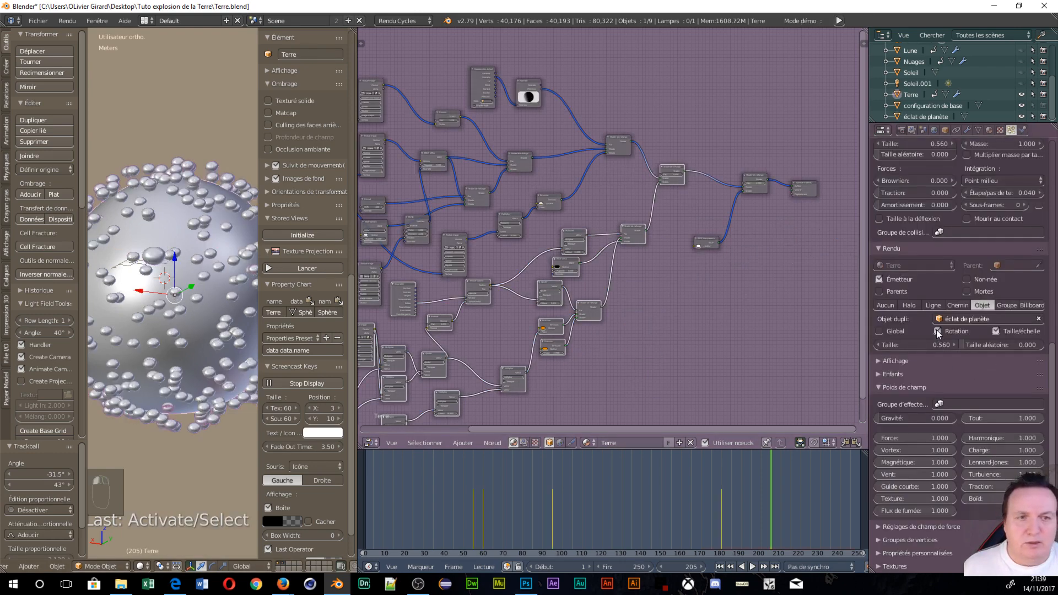
{"action": "middle_click_drag", "start_coordinate": [184, 374], "coordinate": [152, 201]}
{"action": "scroll", "coordinate": [961, 296], "scroll_direction": "up", "scroll_amount": 1}
{"action": "scroll", "coordinate": [958, 290], "scroll_direction": "up", "scroll_amount": 10}
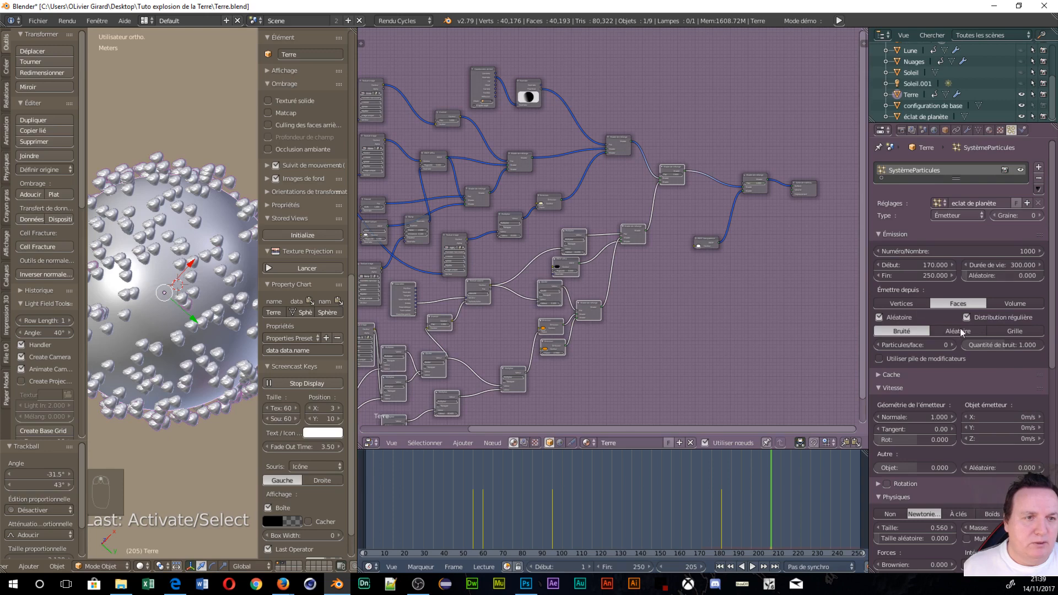
- Set Terre's particles to emit from the volume and inspect the fragments on the sphere
{"action": "left_click", "coordinate": [1003, 304]}
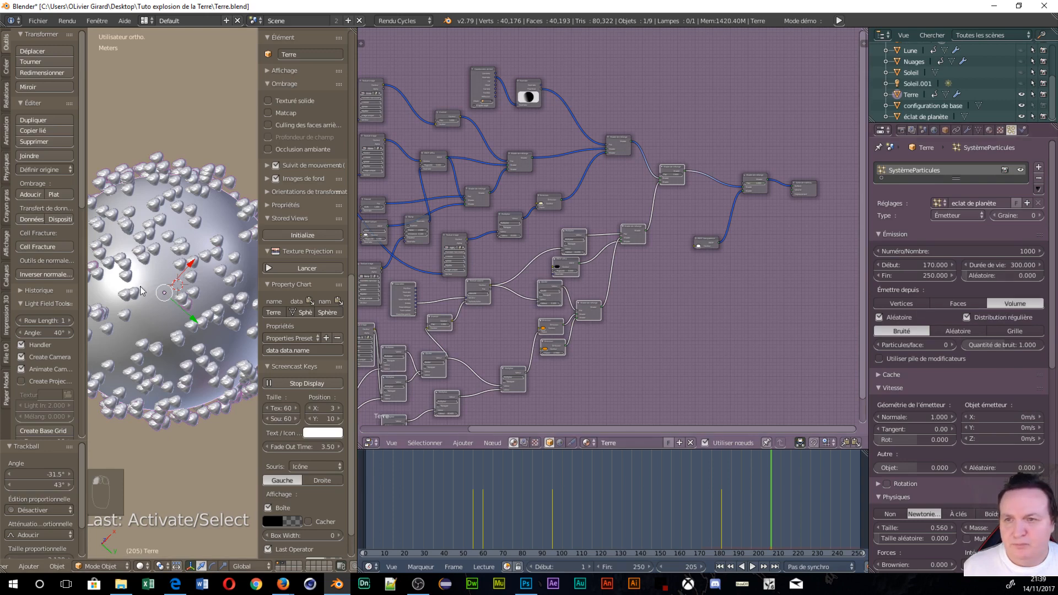
{"action": "scroll", "coordinate": [141, 291], "scroll_direction": "down", "scroll_amount": 2}
{"action": "scroll", "coordinate": [147, 303], "scroll_direction": "up", "scroll_amount": 4}
{"action": "middle_click_drag", "start_coordinate": [147, 303], "coordinate": [181, 166]}
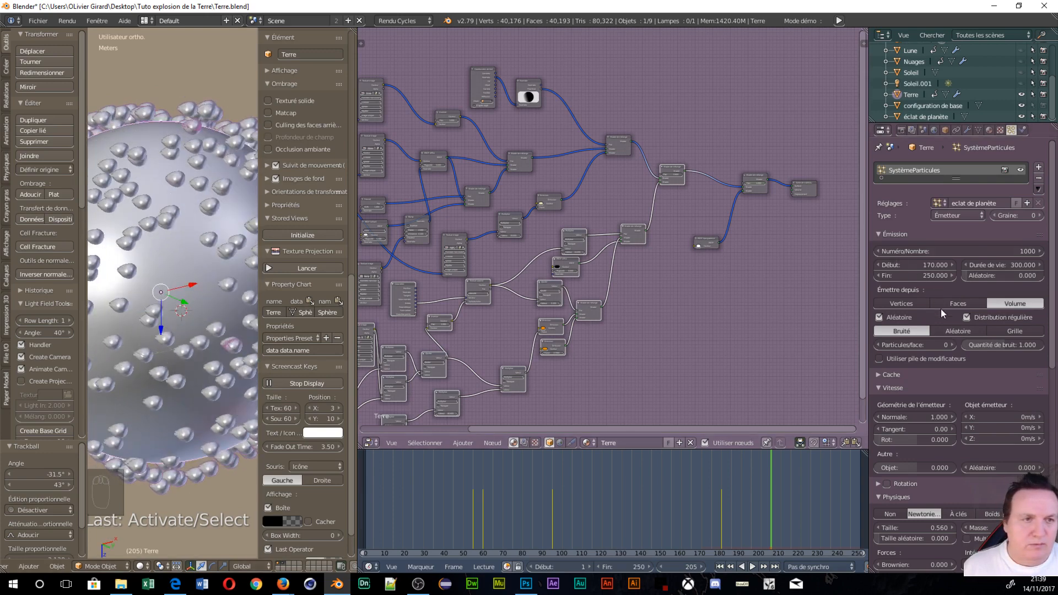
- Switch the particle distribution to Aléatoire, keeping Distribution régulière enabled
{"action": "left_click", "coordinate": [966, 317]}
{"action": "scroll", "coordinate": [967, 325], "scroll_direction": "down", "scroll_amount": 3}
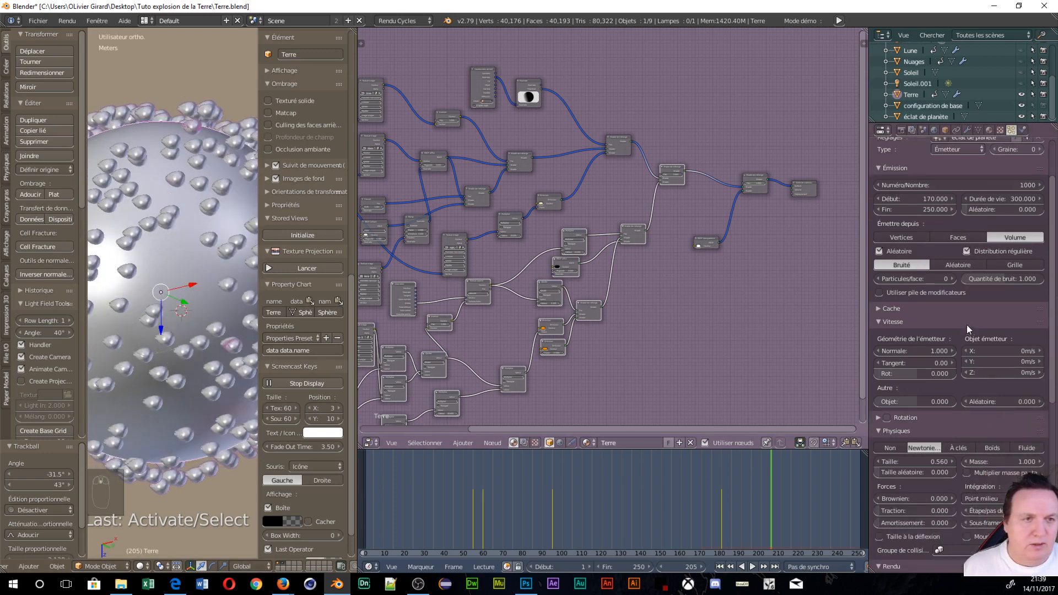
{"action": "left_click", "coordinate": [964, 269]}
{"action": "scroll", "coordinate": [943, 242], "scroll_direction": "up", "scroll_amount": 3}
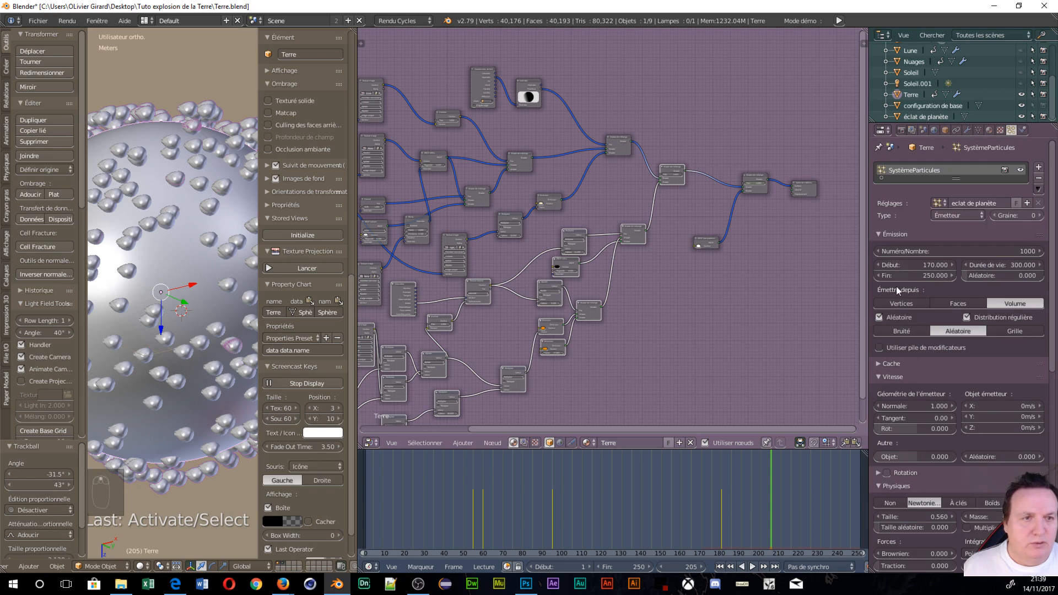
- Review Terre's particle settings and raise the number of emitted fragments to 6772
{"action": "scroll", "coordinate": [899, 325], "scroll_direction": "down", "scroll_amount": 5}
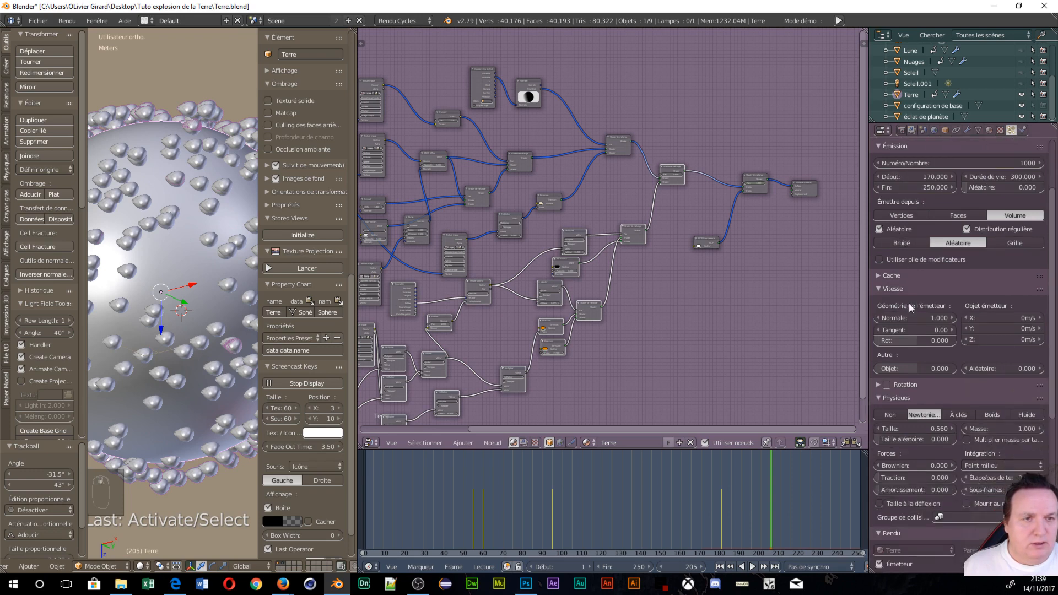
{"action": "scroll", "coordinate": [907, 306], "scroll_direction": "down", "scroll_amount": 5}
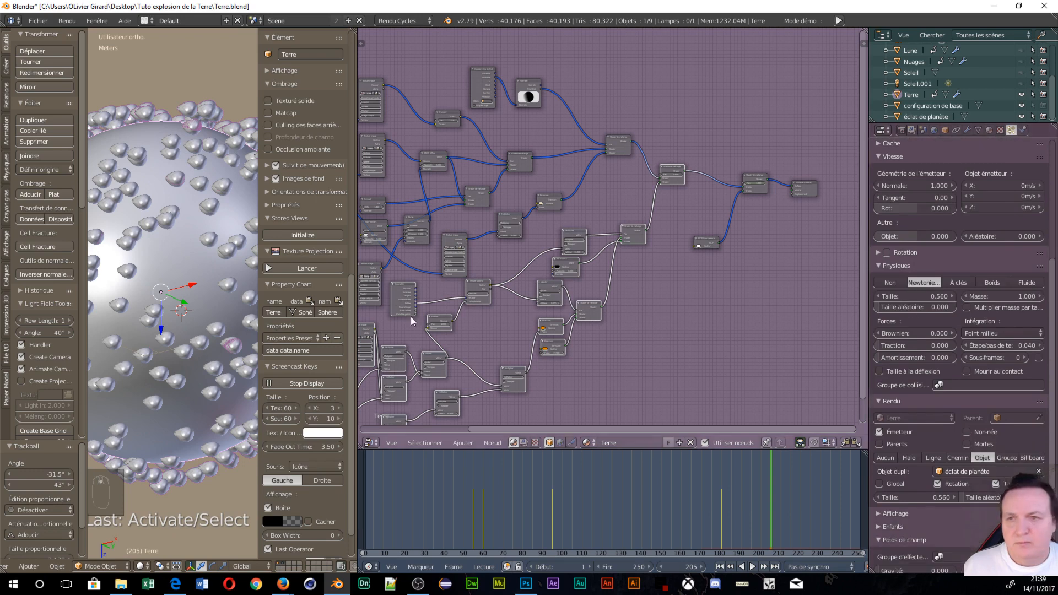
{"action": "scroll", "coordinate": [905, 248], "scroll_direction": "up", "scroll_amount": 10}
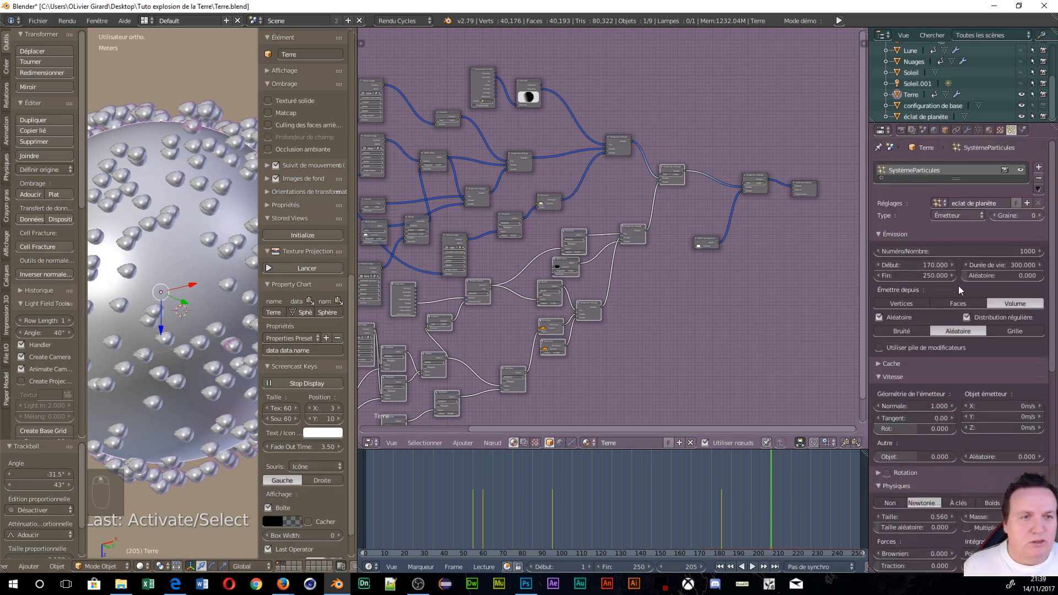
{"action": "left_click_drag", "start_coordinate": [1010, 251], "coordinate": [1056, 251]}
{"action": "left_click", "coordinate": [1003, 252]}
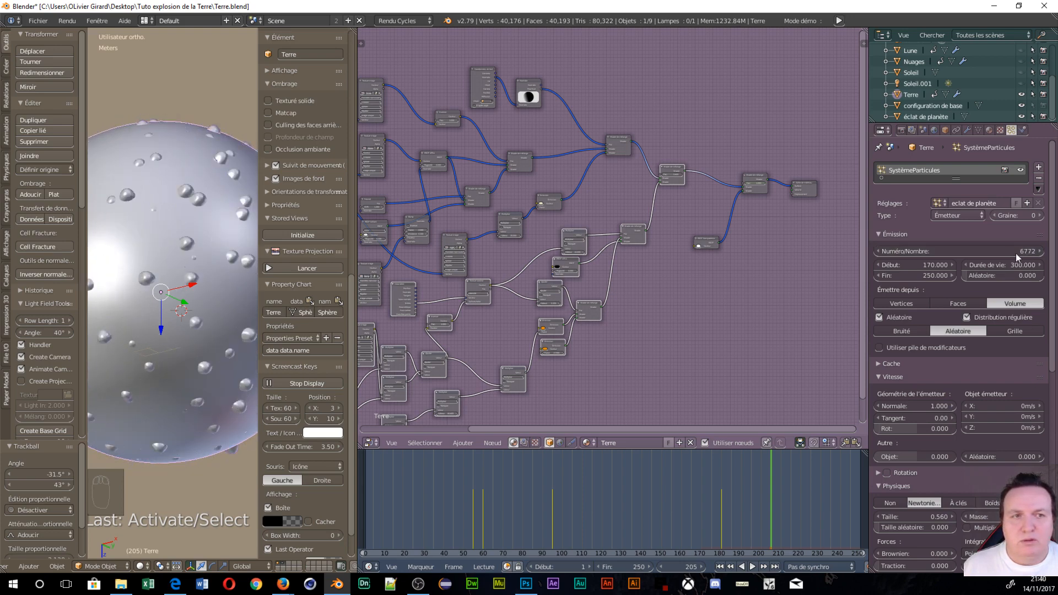
- Set the number of fragments emitted by Terre to 10000 and play the animation to preview the emission
{"action": "type", "text": "10000"}
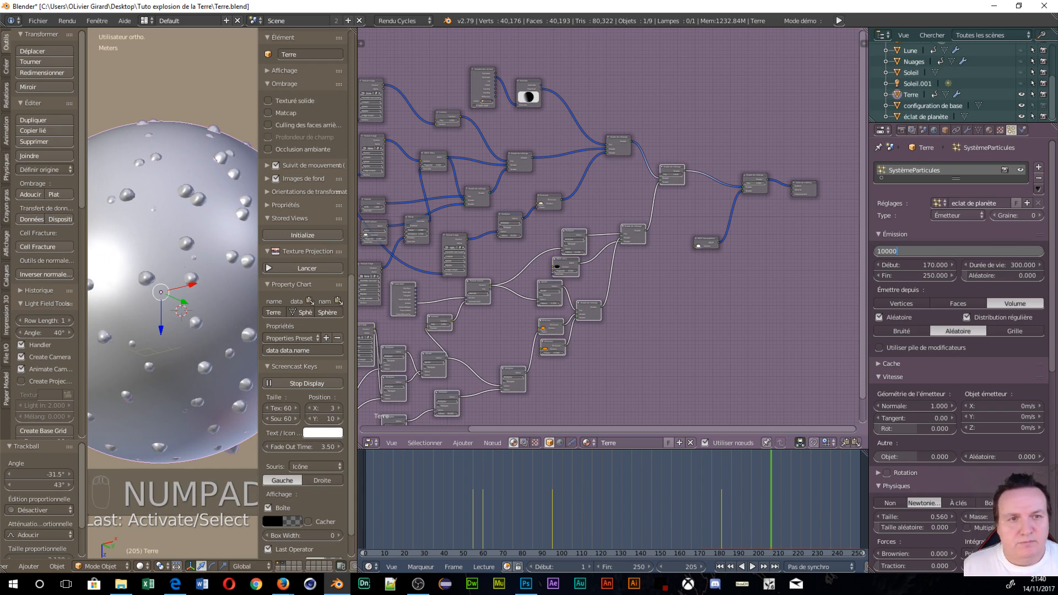
{"action": "key", "text": "Return"}
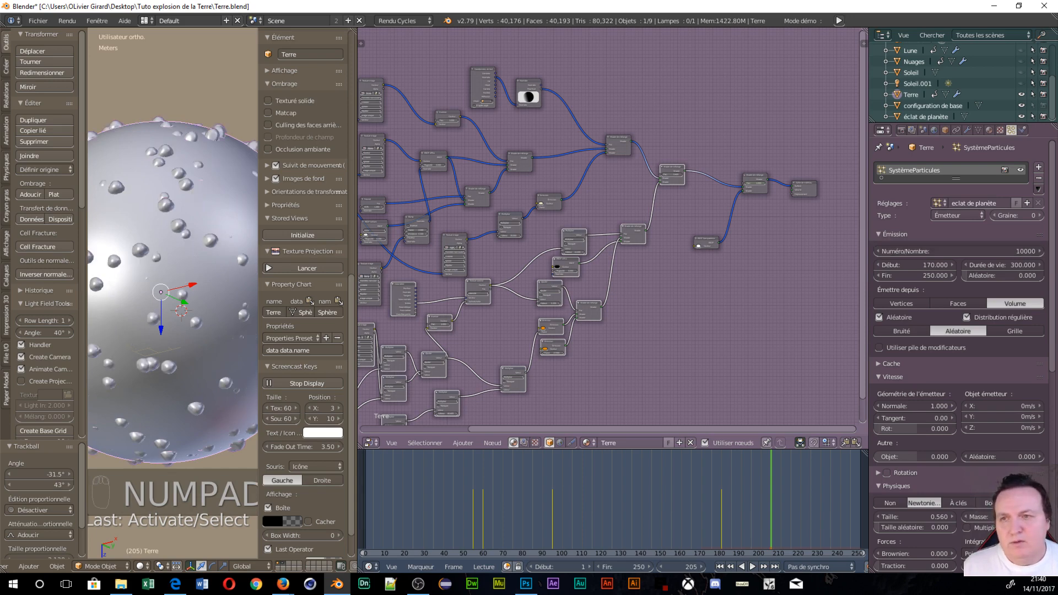
{"action": "scroll", "coordinate": [239, 283], "scroll_direction": "down", "scroll_amount": 7}
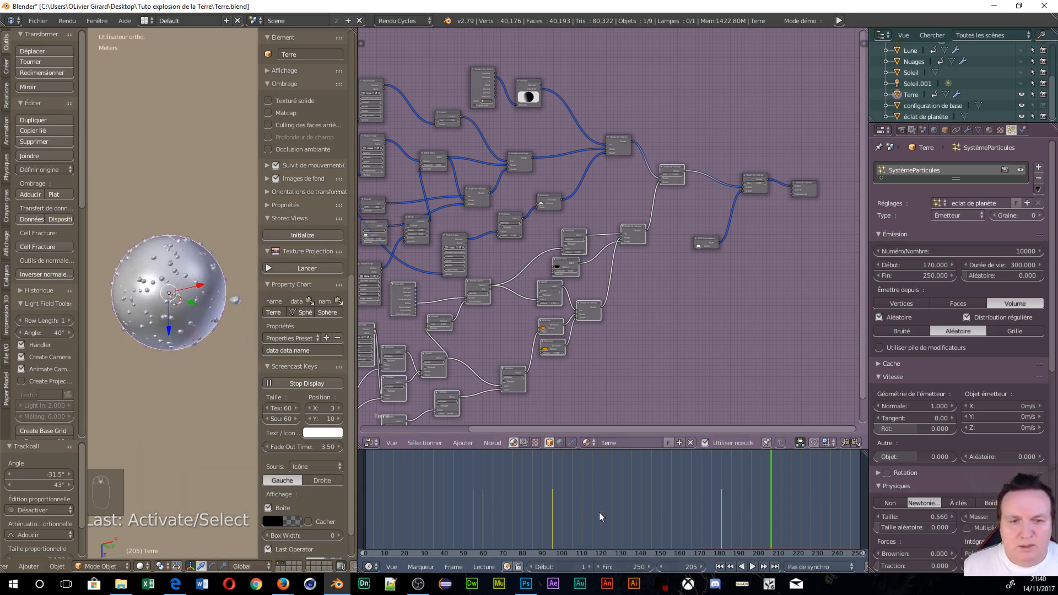
{"action": "left_click", "coordinate": [752, 566]}
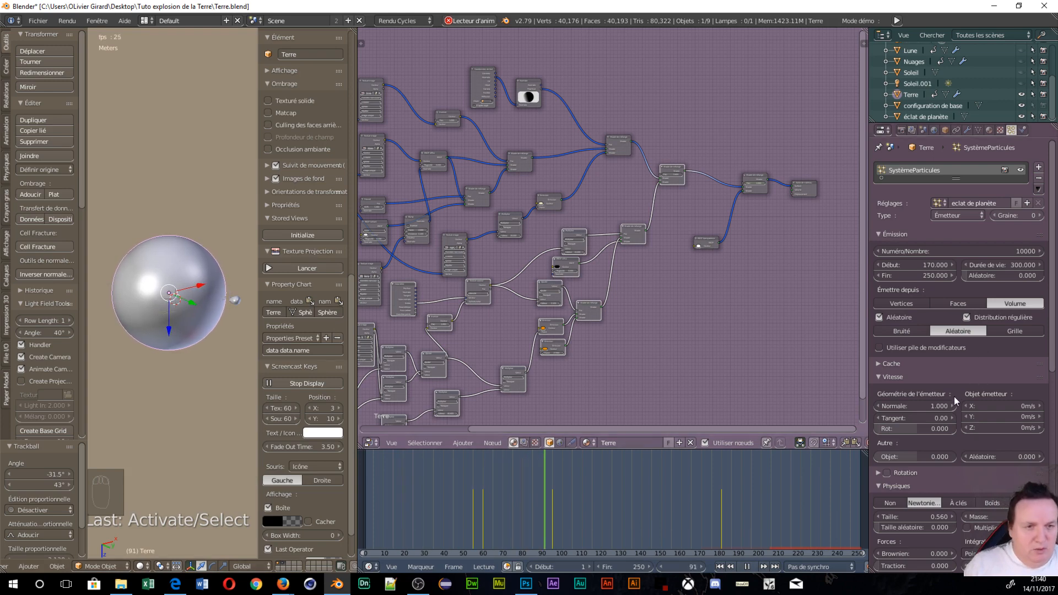
- Raise the fragments' normal emission velocity to 2.810 and their random size (Taille aléatoire) to 1.000
{"action": "left_click_drag", "start_coordinate": [951, 405], "coordinate": [1005, 404]}
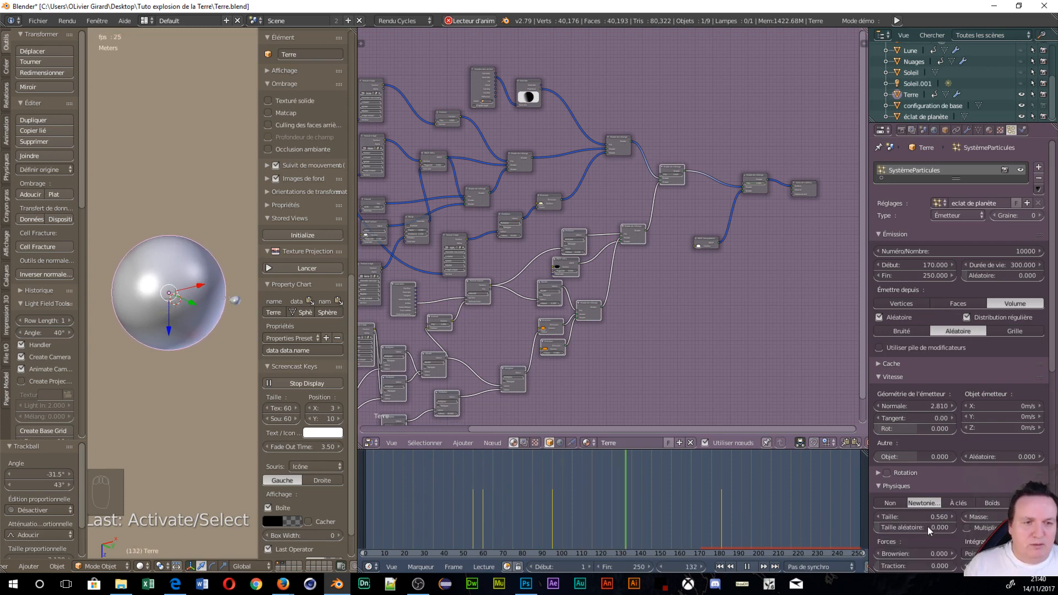
{"action": "left_click_drag", "start_coordinate": [926, 530], "coordinate": [1000, 530]}
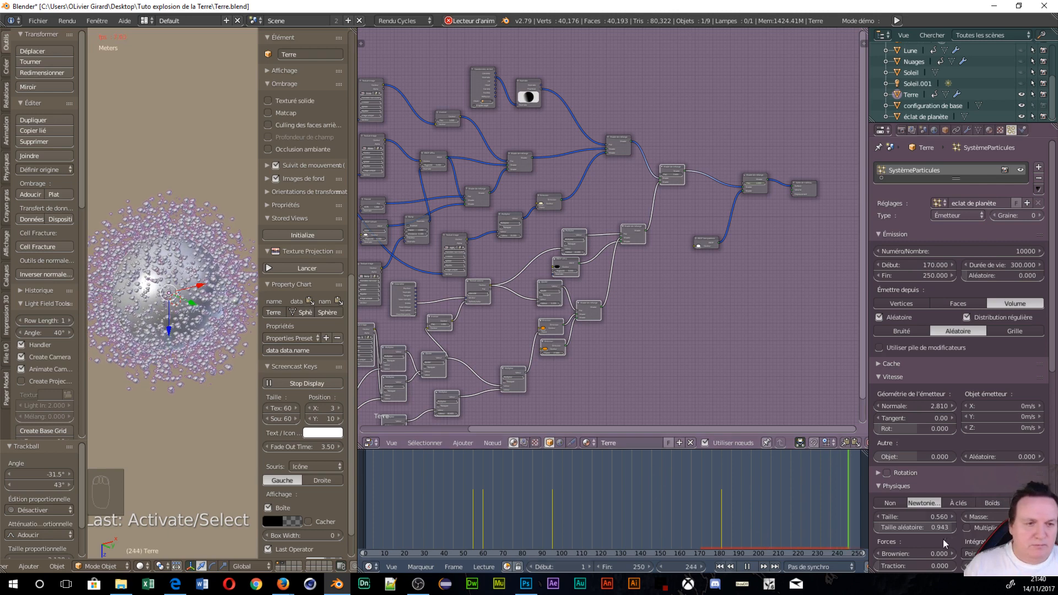
{"action": "left_click", "coordinate": [926, 528]}
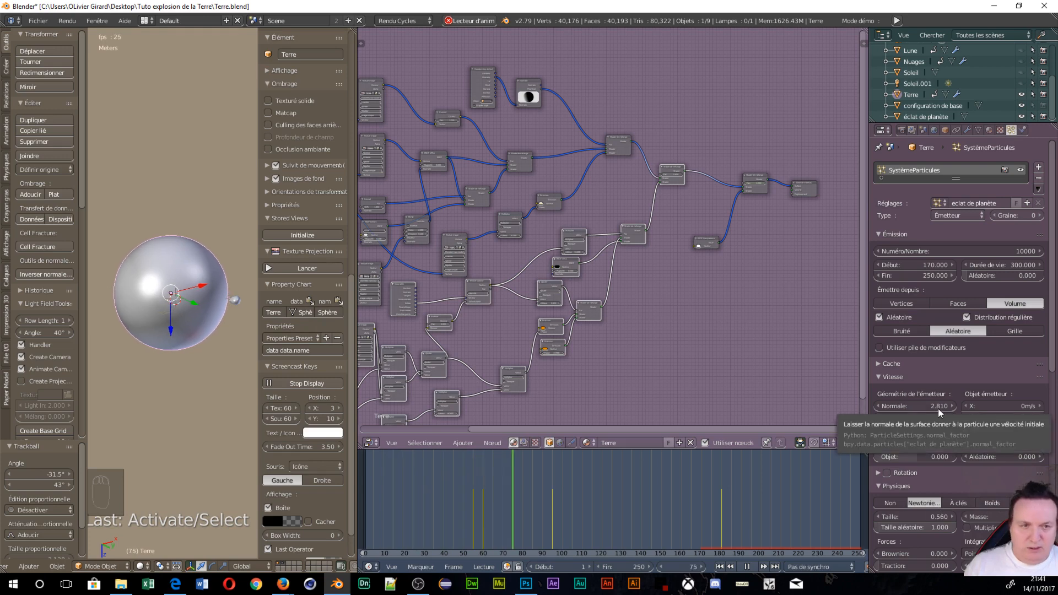
- Set the fragments' normal velocity to 10 and their Rot velocity to 0.326, and stop the playback
{"action": "left_click_drag", "start_coordinate": [937, 406], "coordinate": [970, 405]}
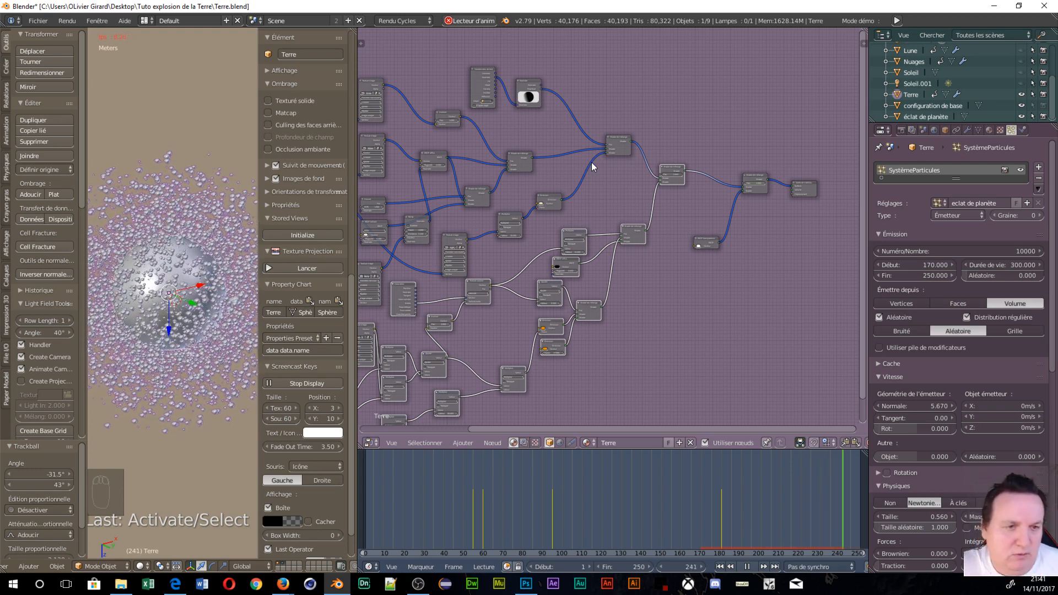
{"action": "left_click", "coordinate": [922, 406]}
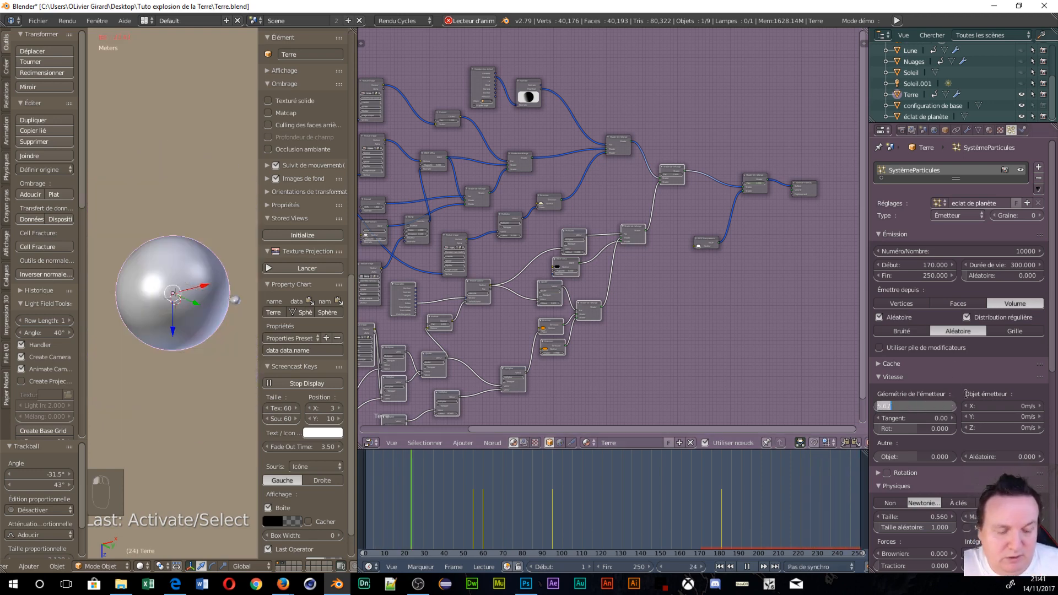
{"action": "type", "text": "10"}
{"action": "key", "text": "Return"}
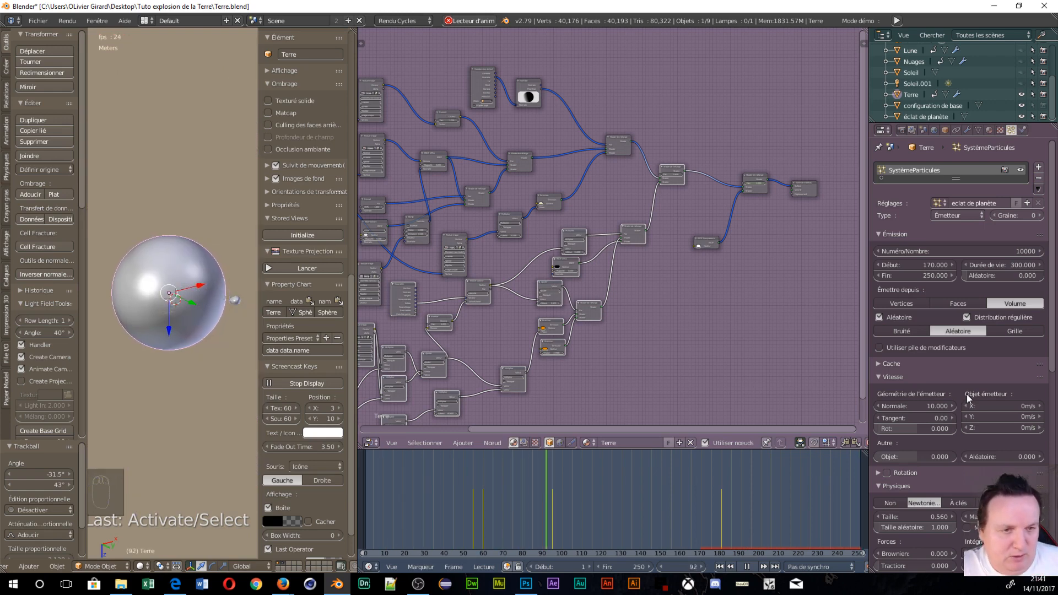
{"action": "left_click_drag", "start_coordinate": [917, 429], "coordinate": [934, 429]}
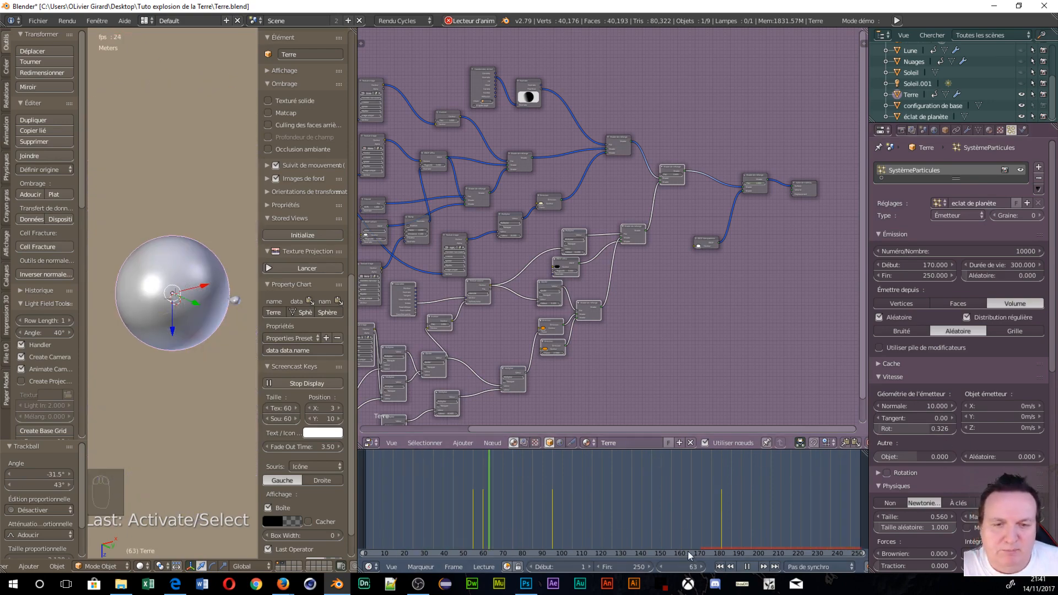
{"action": "key", "text": "alt+a"}
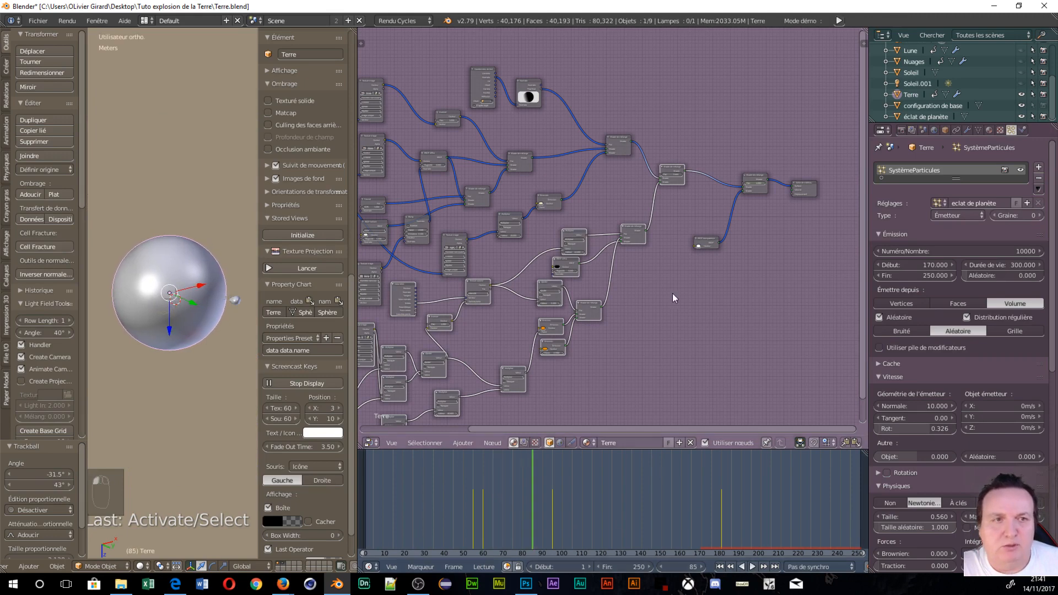
- Select Lune, make it visible in the viewport, and add a new particle system to it
{"action": "scroll", "coordinate": [212, 353], "scroll_direction": "down", "scroll_amount": 4}
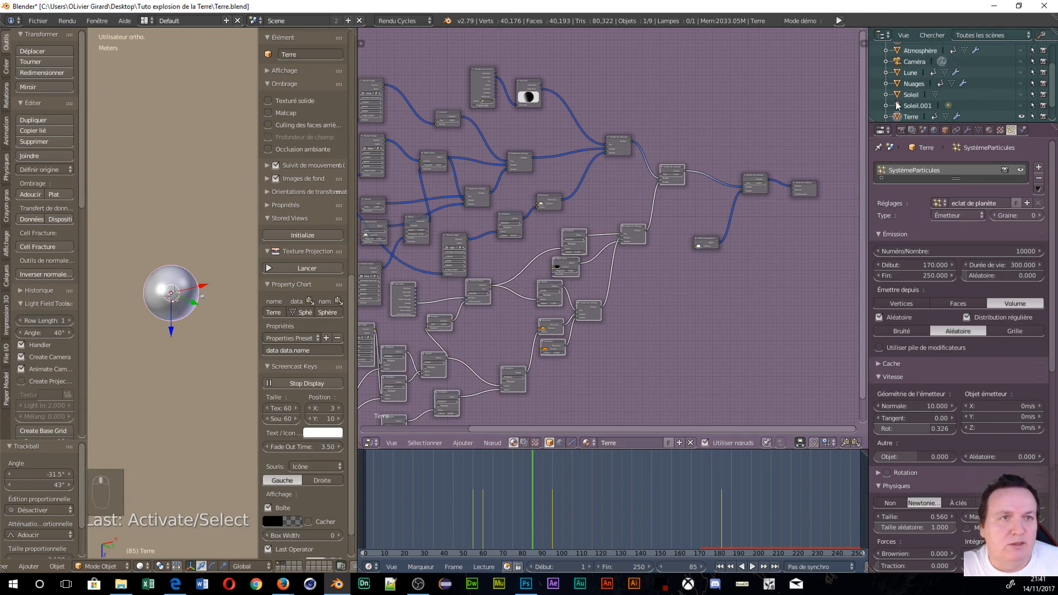
{"action": "scroll", "coordinate": [898, 105], "scroll_direction": "up", "scroll_amount": 2}
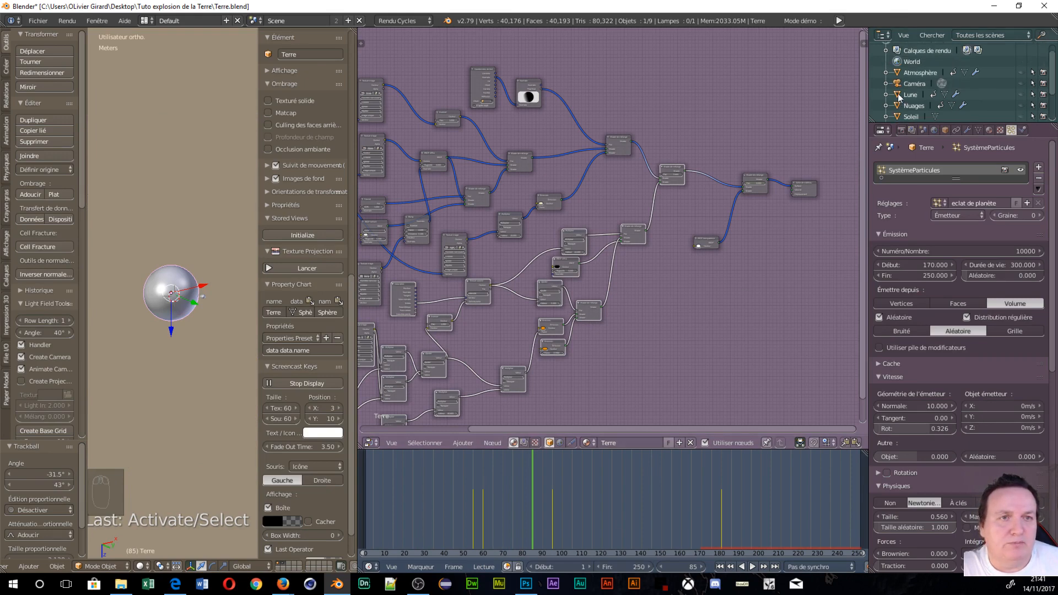
{"action": "left_click", "coordinate": [898, 93]}
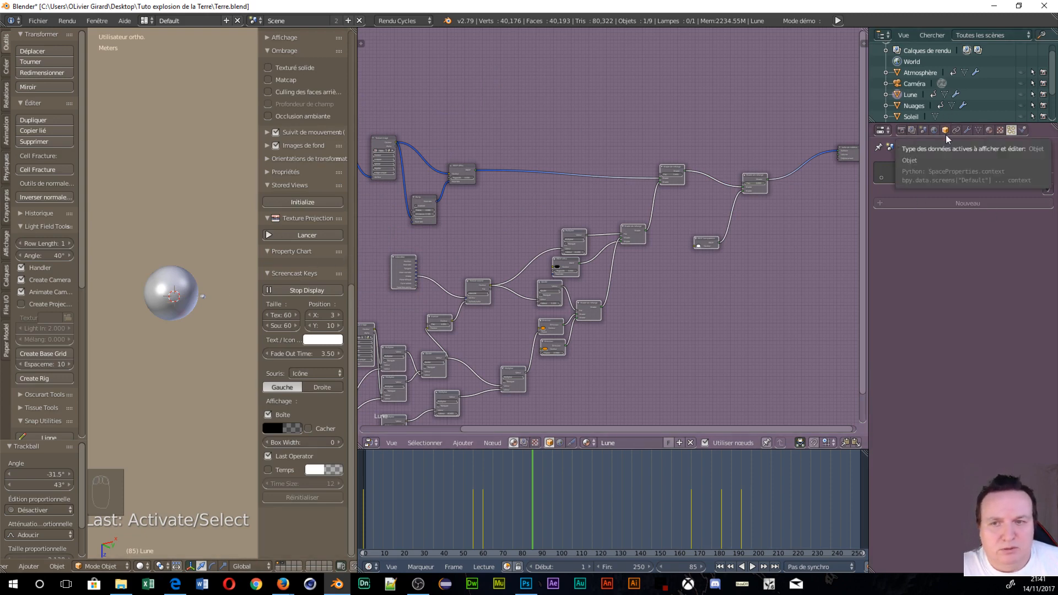
{"action": "left_click", "coordinate": [1023, 95]}
{"action": "left_click", "coordinate": [964, 203]}
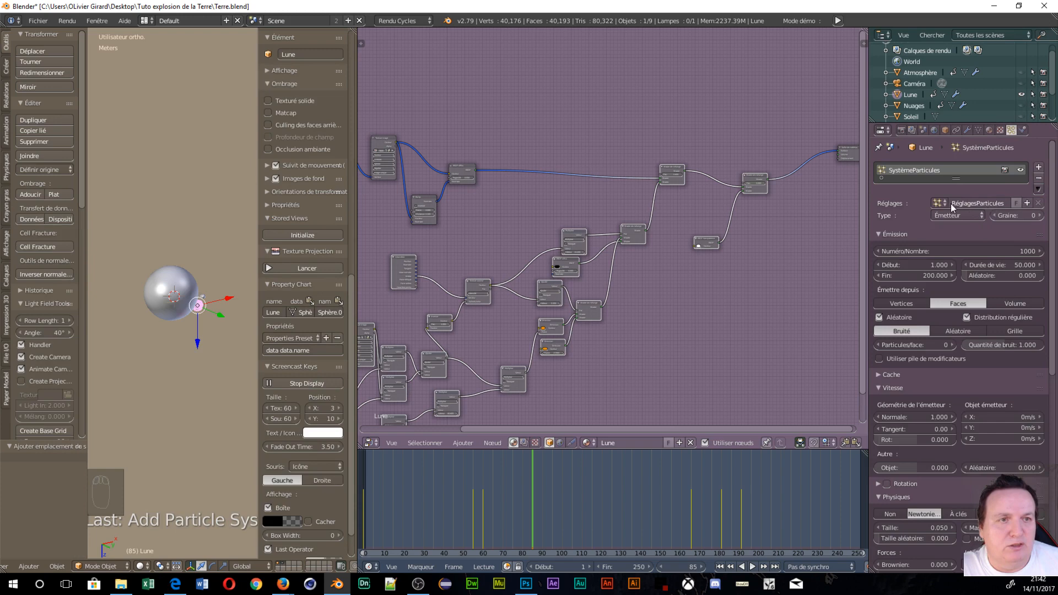
- Try assigning the existing "eclat de planète" particle settings to Lune, and undo the assignment
{"action": "left_click", "coordinate": [941, 203]}
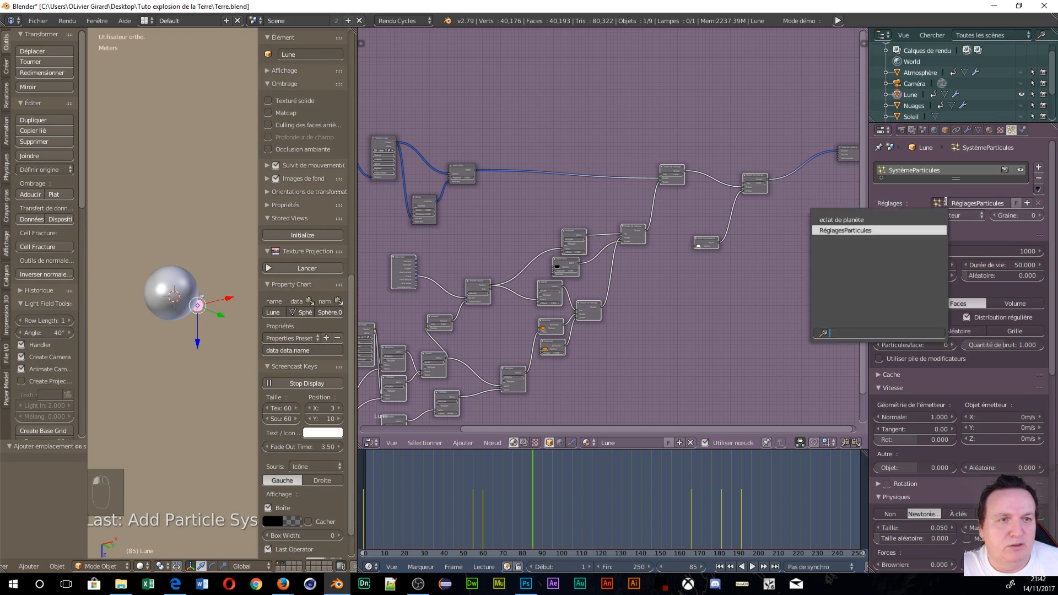
{"action": "left_click", "coordinate": [911, 218]}
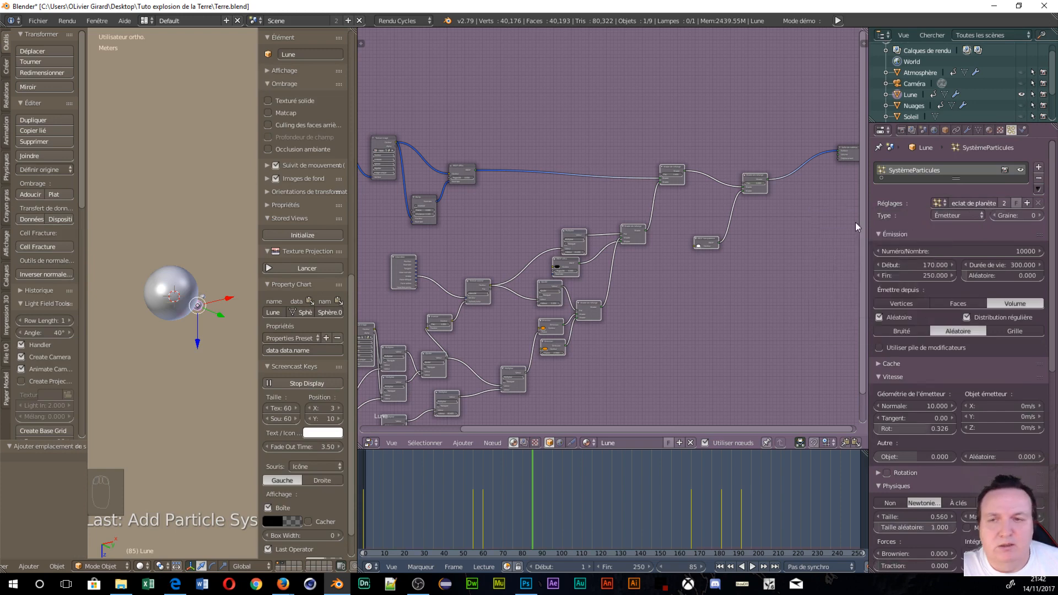
{"action": "scroll", "coordinate": [197, 366], "scroll_direction": "up", "scroll_amount": 1}
{"action": "middle_click_drag", "start_coordinate": [196, 366], "coordinate": [118, 352]}
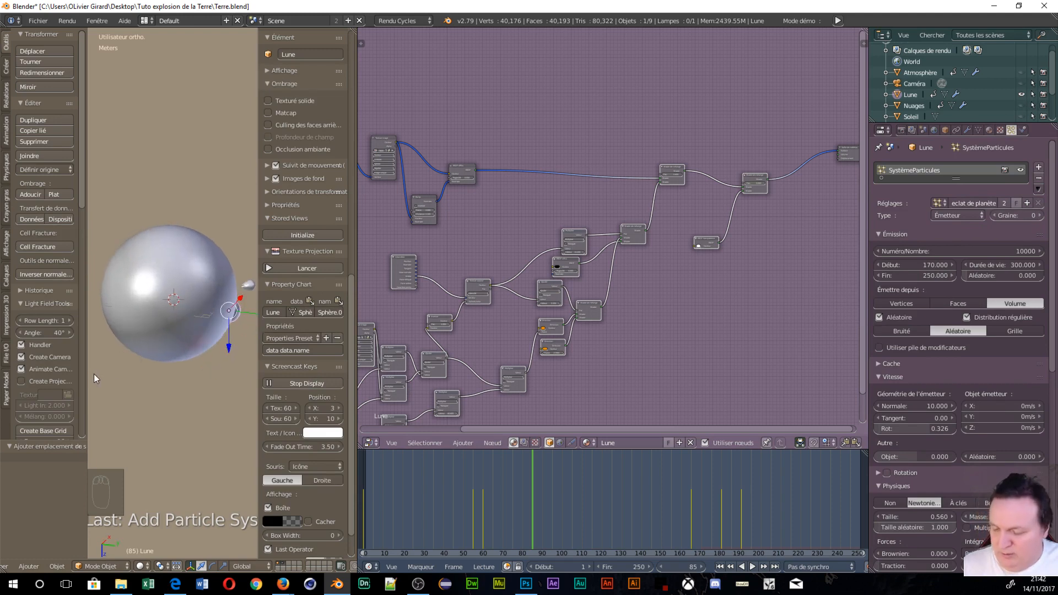
{"action": "key", "text": "ctrl+z"}
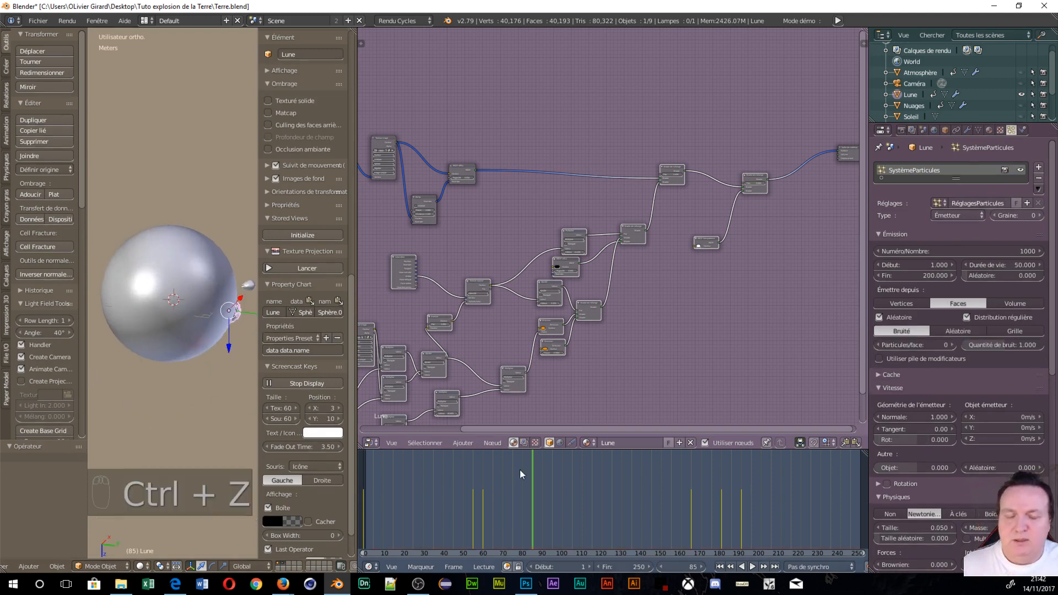
- Play the animation through the camera and set Lune's particle emission to start at 170, end at 250, with a lifetime of 300
{"action": "left_click", "coordinate": [753, 569]}
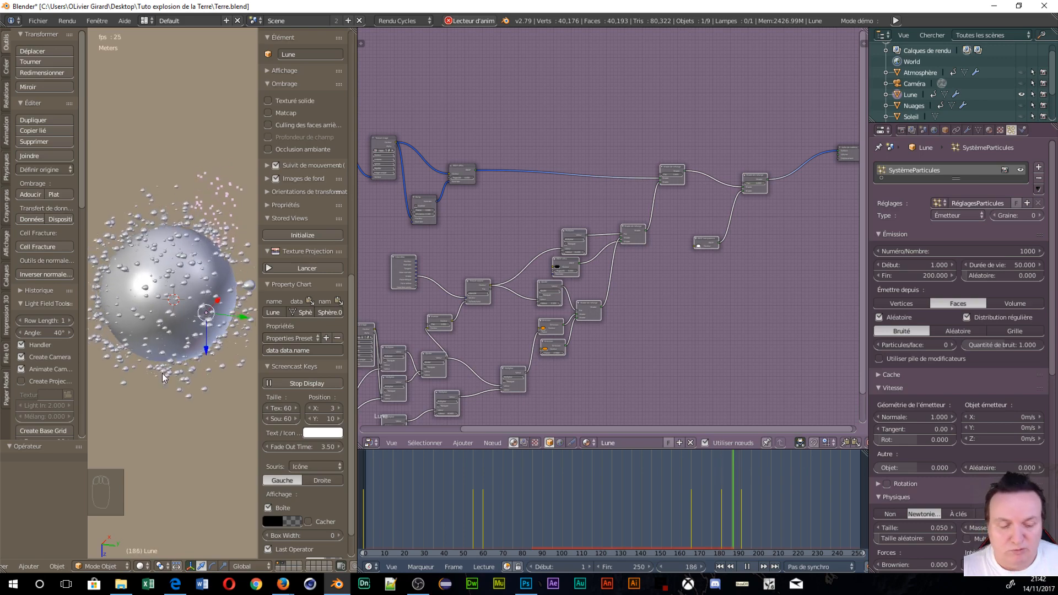
{"action": "key", "text": "KP_0"}
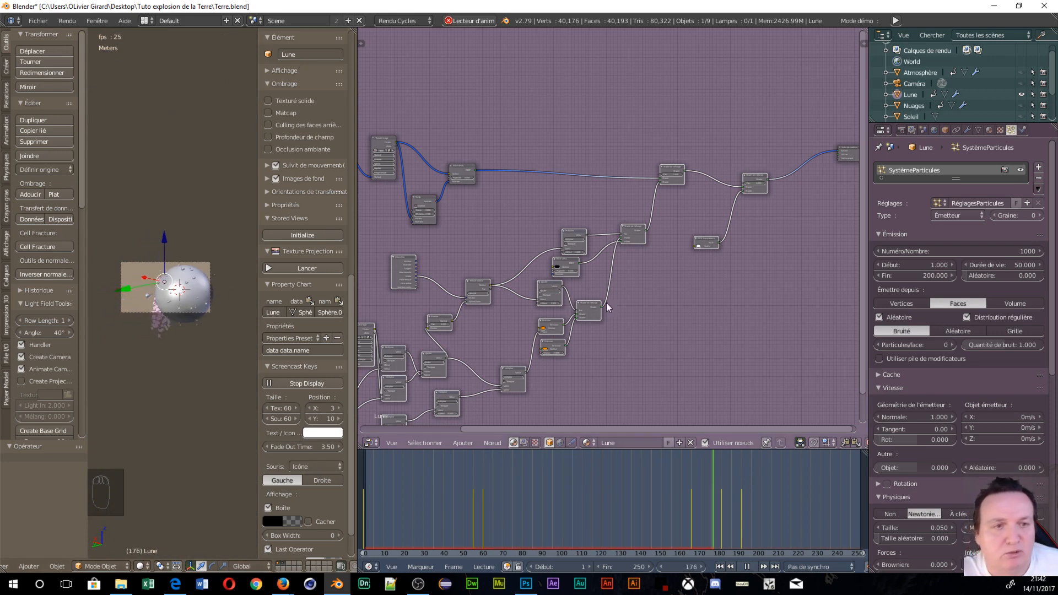
{"action": "left_click", "coordinate": [915, 265]}
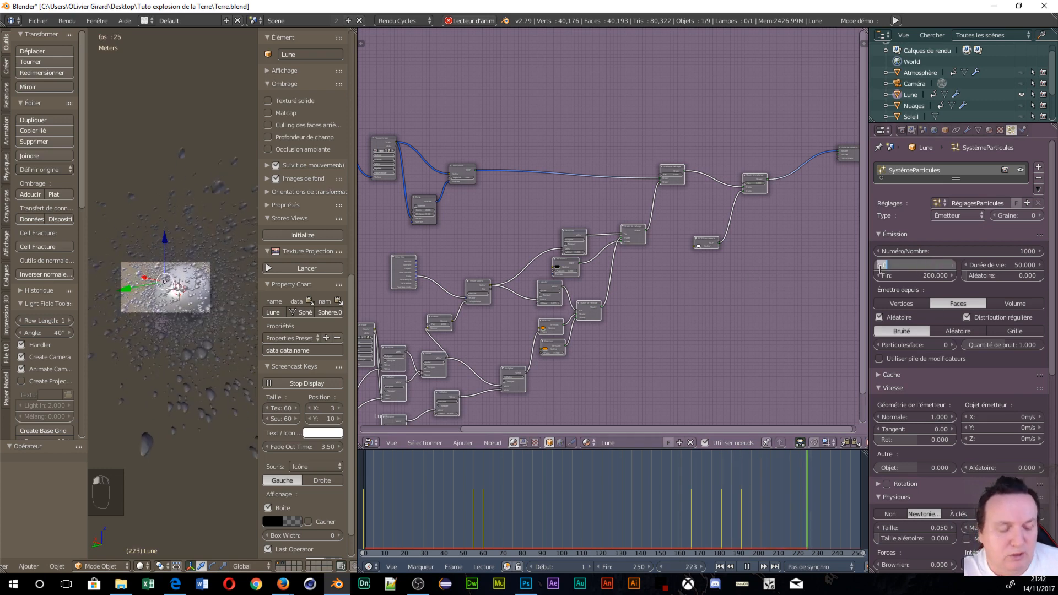
{"action": "type", "text": "170"}
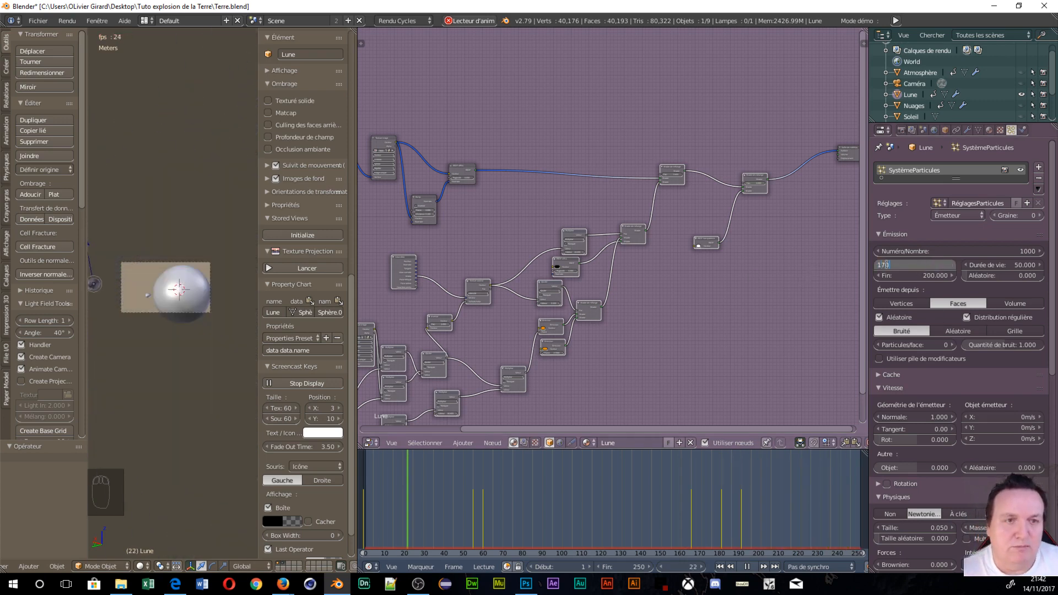
{"action": "left_click", "coordinate": [914, 275]}
{"action": "type", "text": "2"}
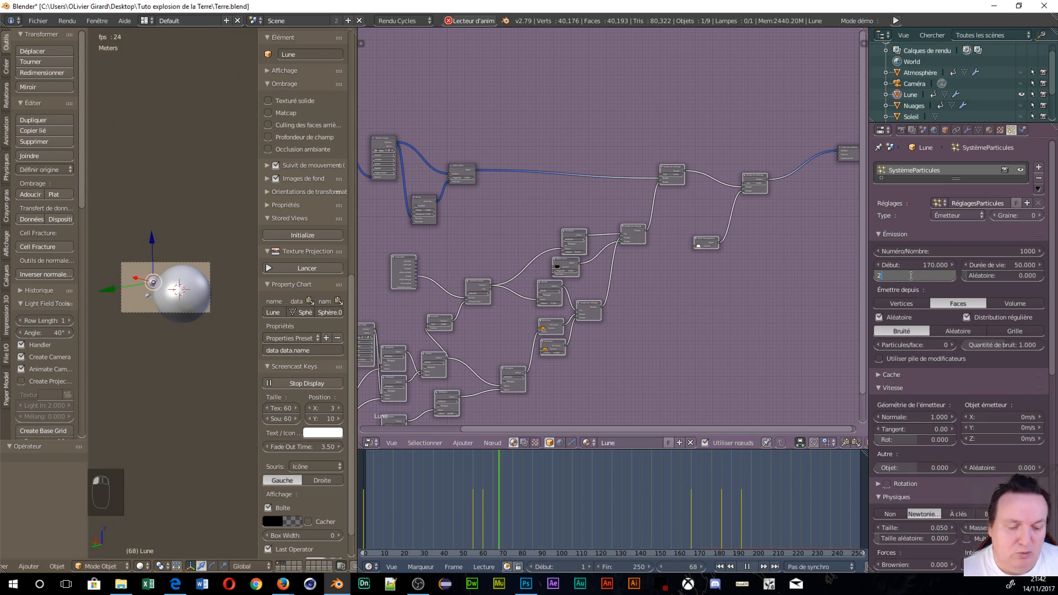
{"action": "type", "text": "50"}
{"action": "key", "text": "Return"}
{"action": "left_click", "coordinate": [996, 267]}
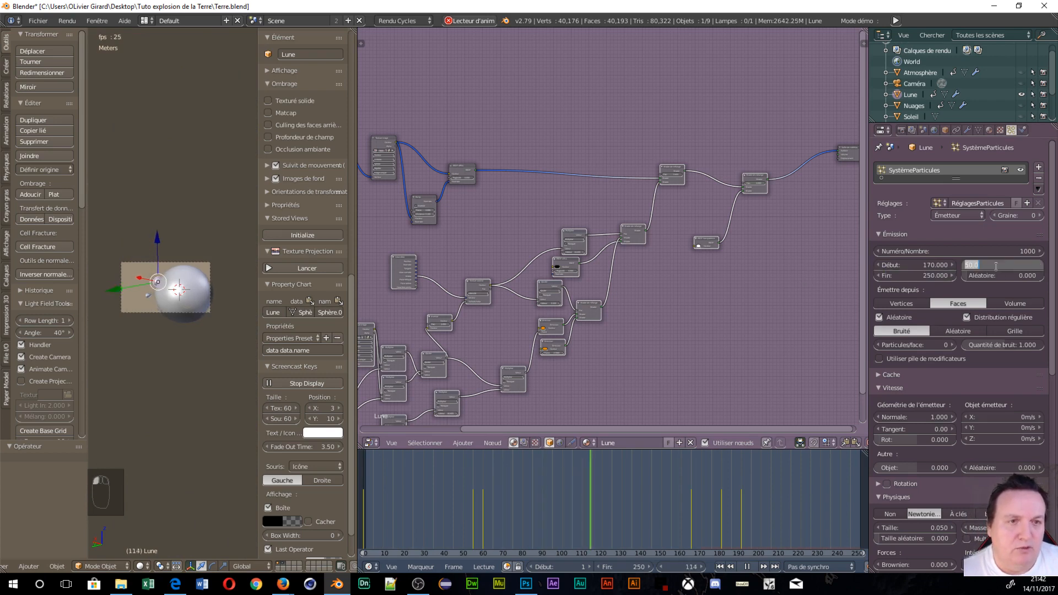
{"action": "type", "text": "300"}
{"action": "key", "text": "Return"}
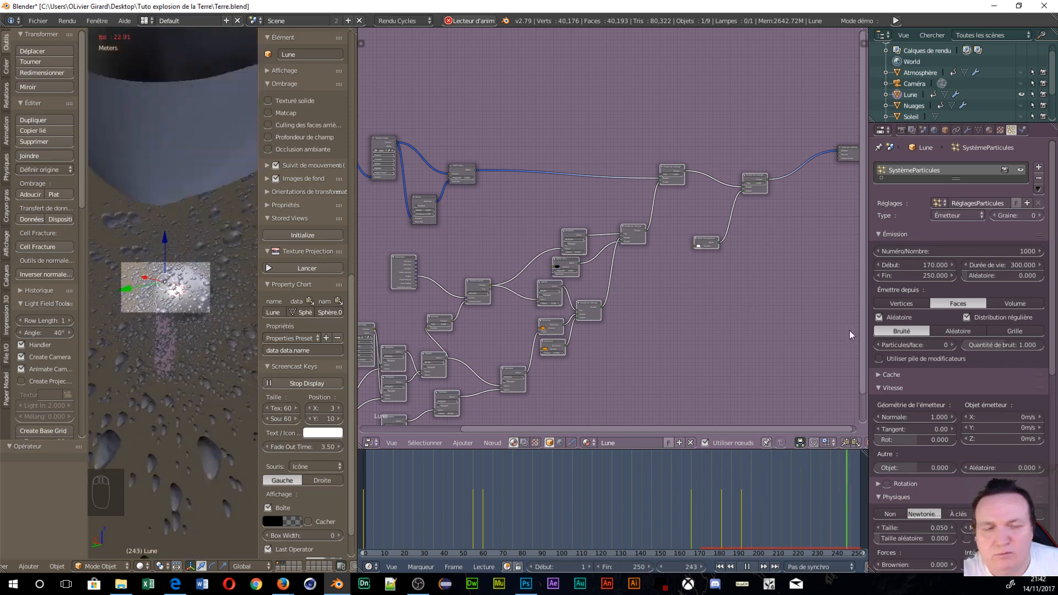
- Set the normal emission velocity of Lune's particles to 10
{"action": "scroll", "coordinate": [962, 369], "scroll_direction": "down", "scroll_amount": 2}
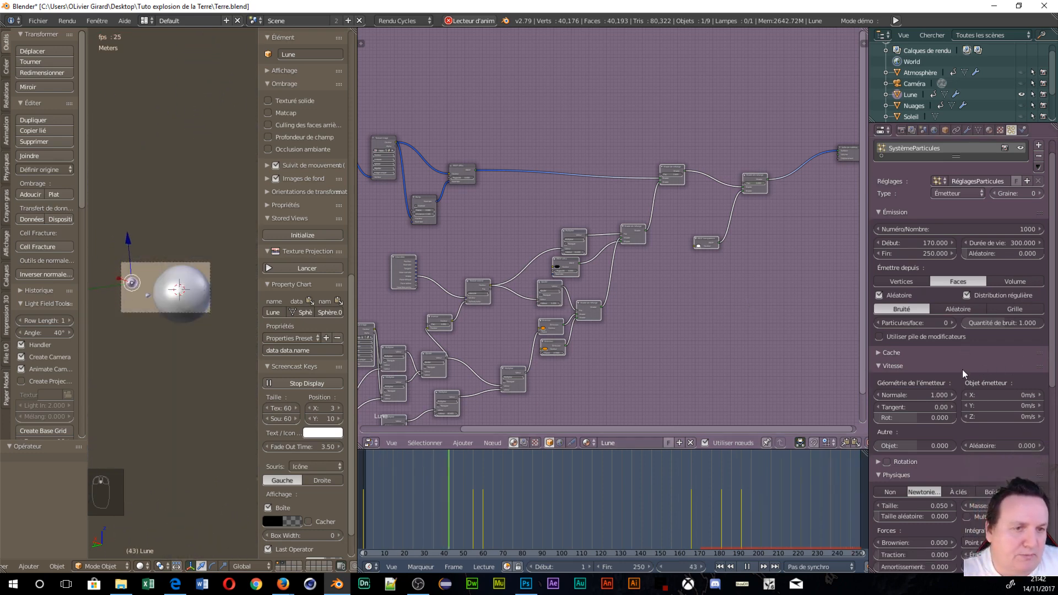
{"action": "scroll", "coordinate": [959, 361], "scroll_direction": "down", "scroll_amount": 2}
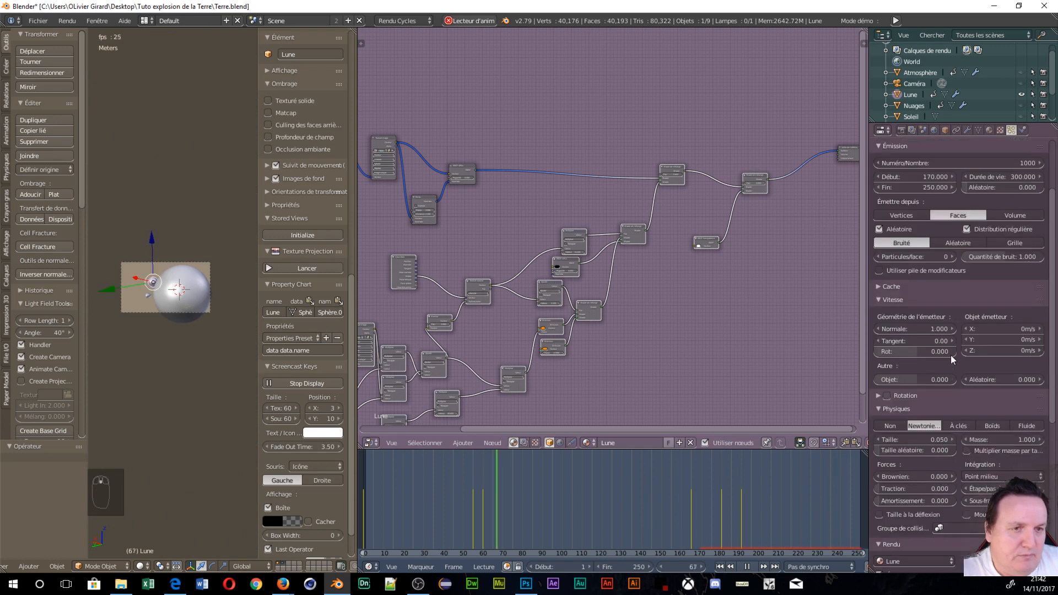
{"action": "left_click_drag", "start_coordinate": [896, 329], "coordinate": [936, 330]}
{"action": "left_click", "coordinate": [904, 329]}
{"action": "type", "text": "1"}
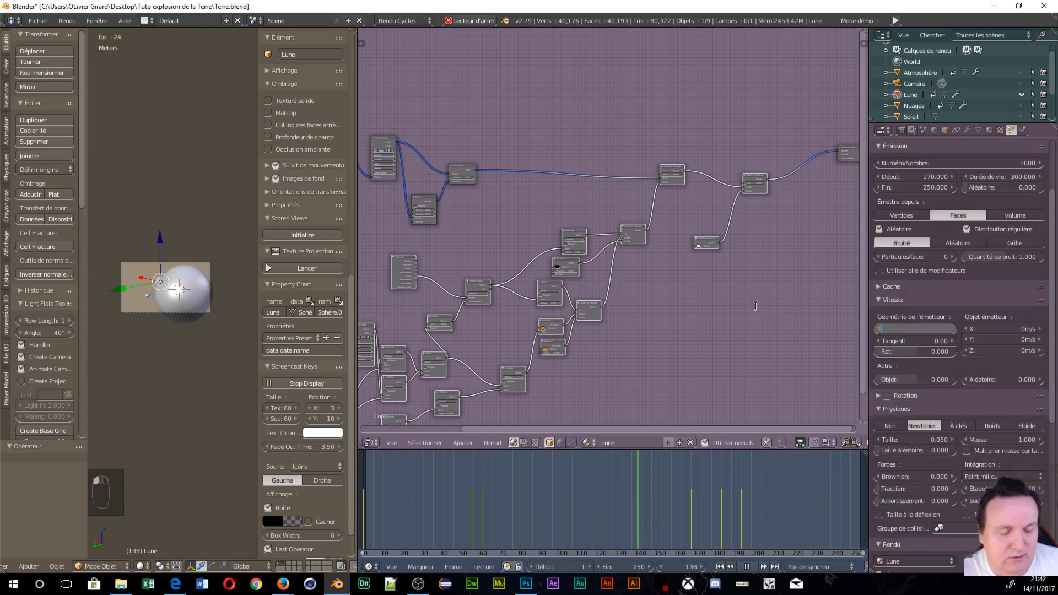
{"action": "type", "text": "0"}
{"action": "key", "text": "Return"}
- Set the emission start frame of Lune's particles to 160
{"action": "scroll", "coordinate": [944, 290], "scroll_direction": "up", "scroll_amount": 3}
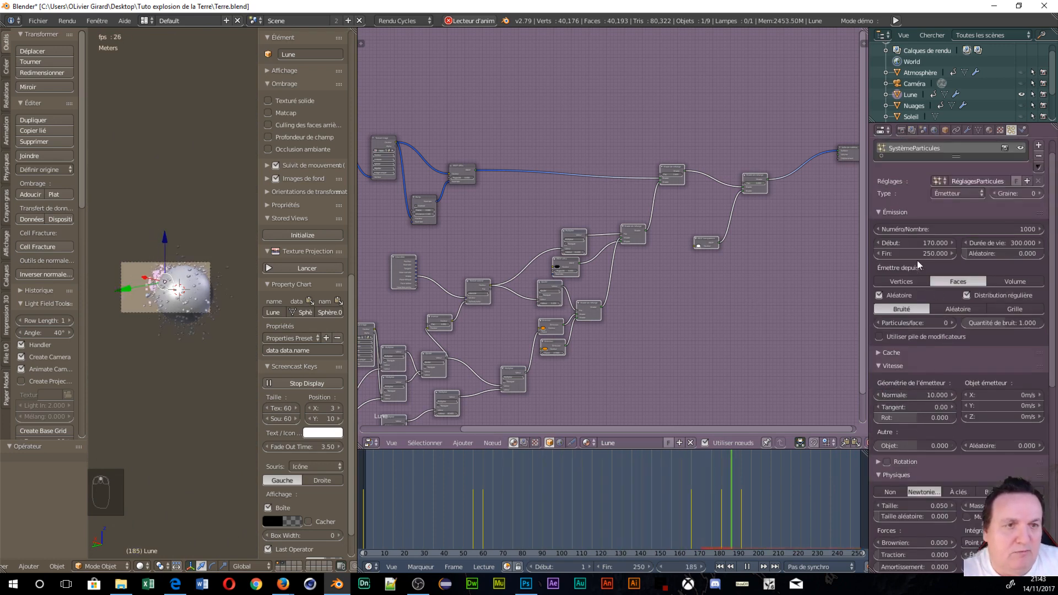
{"action": "left_click", "coordinate": [907, 243]}
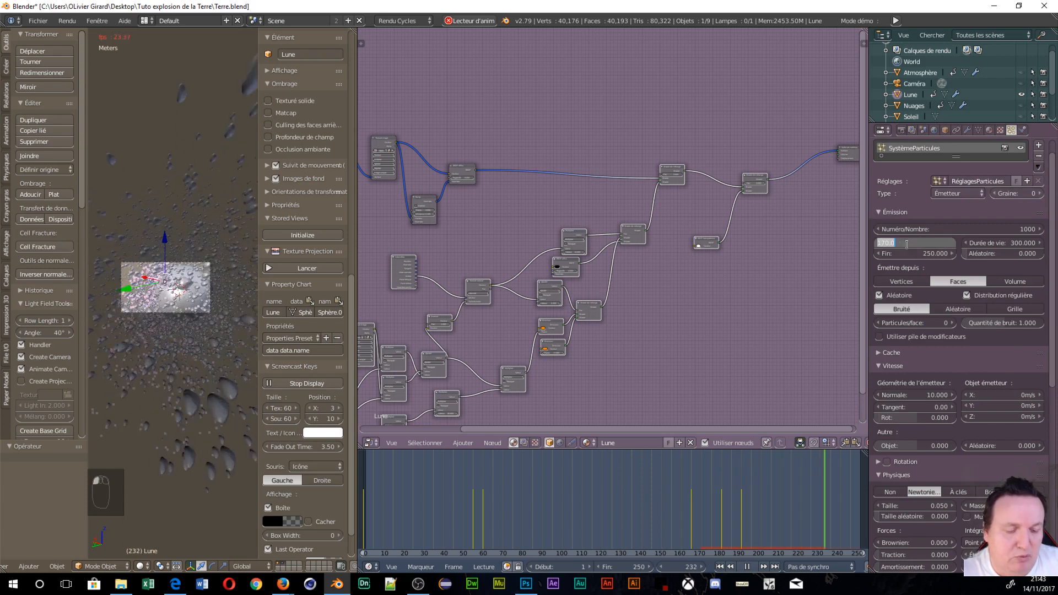
{"action": "type", "text": "16"}
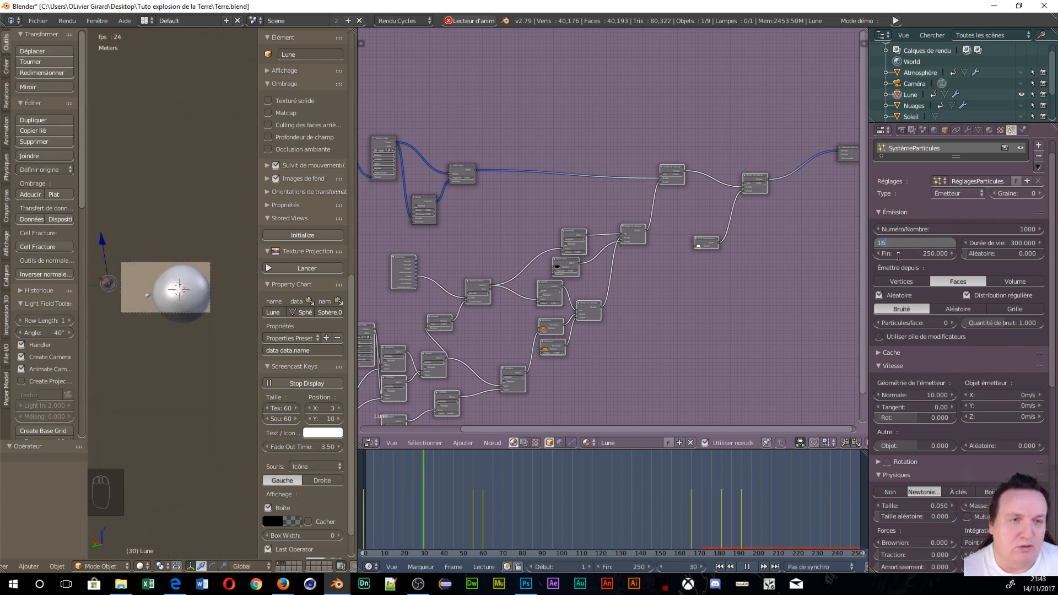
{"action": "type", "text": "0"}
{"action": "key", "text": "Return"}
- Set the gravity field weight of Lune's particles to 0 so the fragments drift weightlessly
{"action": "scroll", "coordinate": [948, 324], "scroll_direction": "down", "scroll_amount": 10}
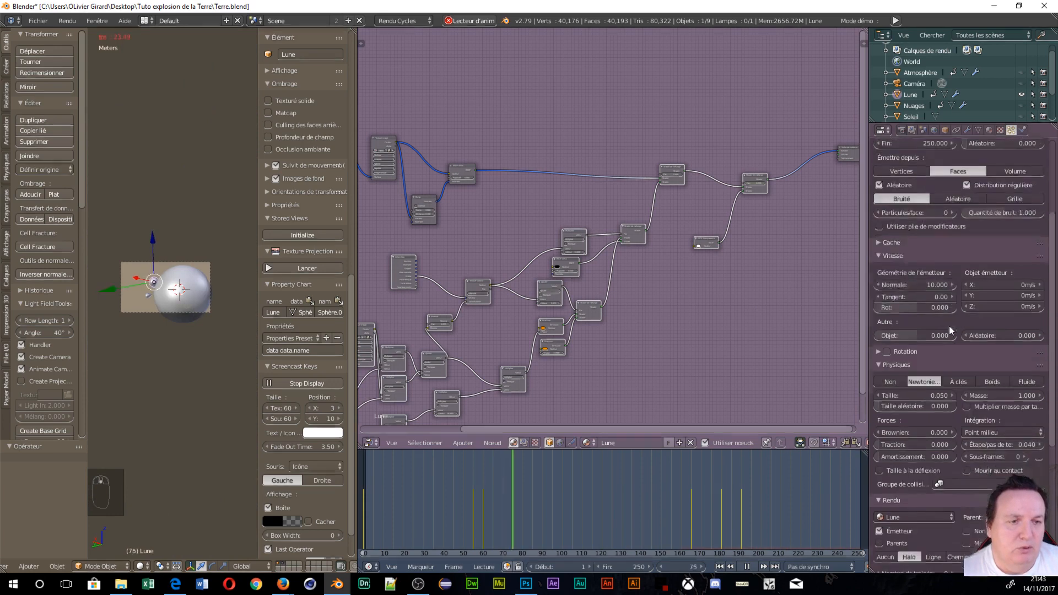
{"action": "scroll", "coordinate": [952, 325], "scroll_direction": "down", "scroll_amount": 3}
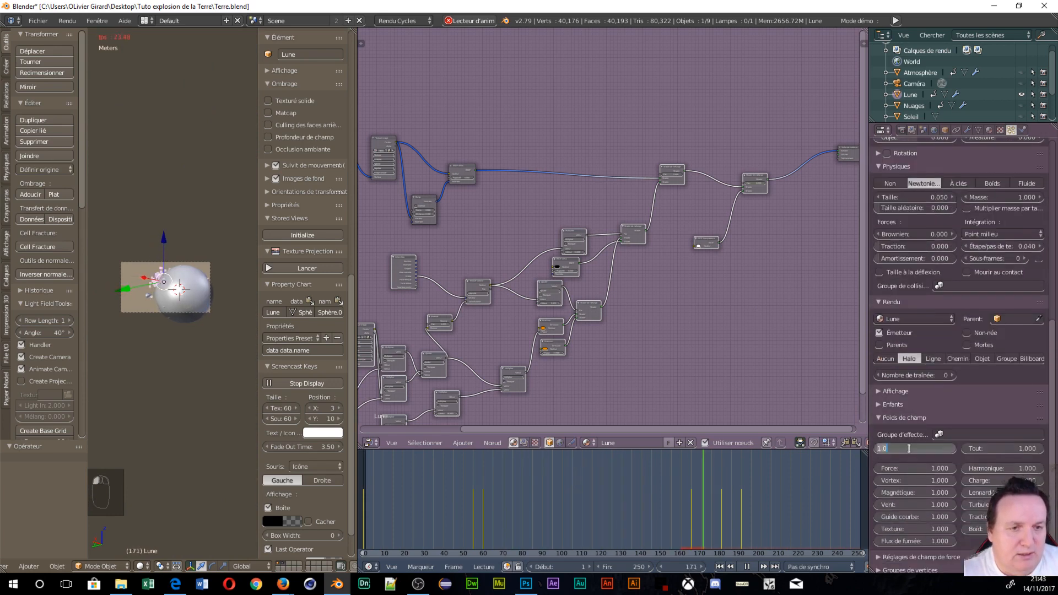
{"action": "type", "text": "0"}
{"action": "key", "text": "Return"}
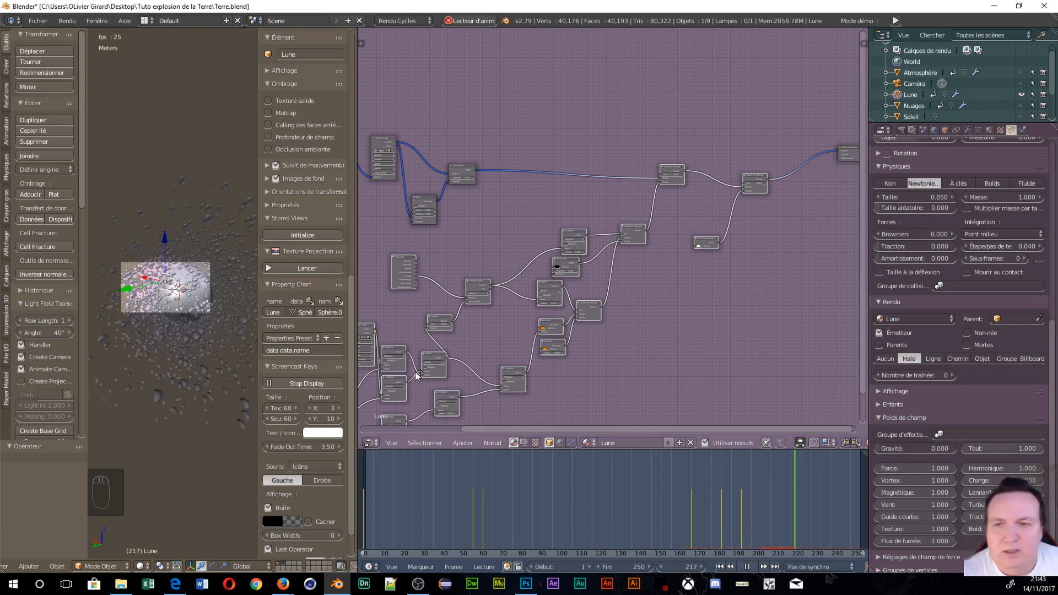
{"action": "right_click", "coordinate": [157, 289]}
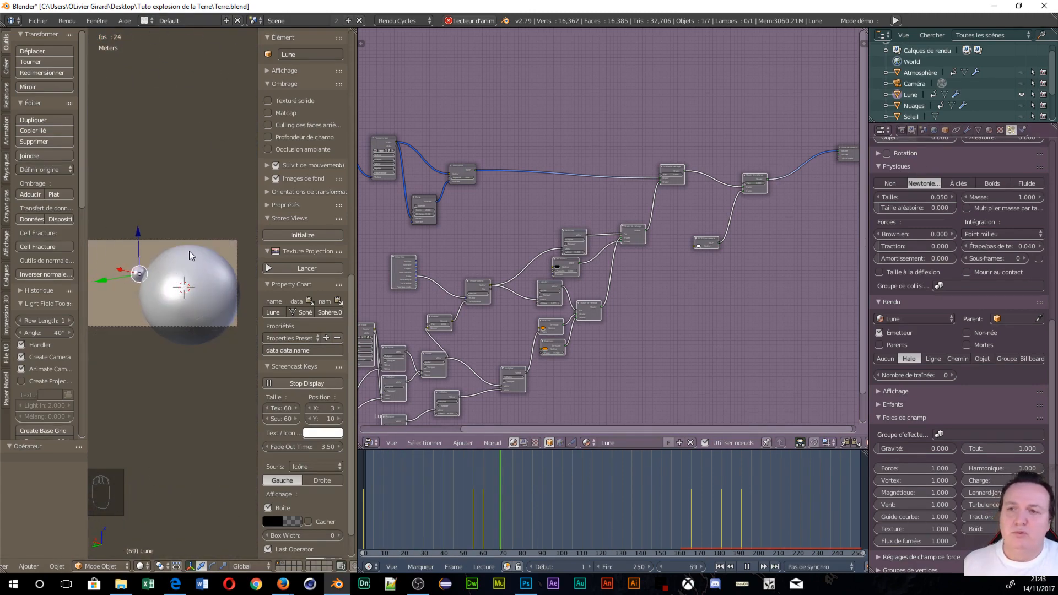
- Set the render resolution scale to 100% and the number of render samples to 150
{"action": "left_click", "coordinate": [902, 131]}
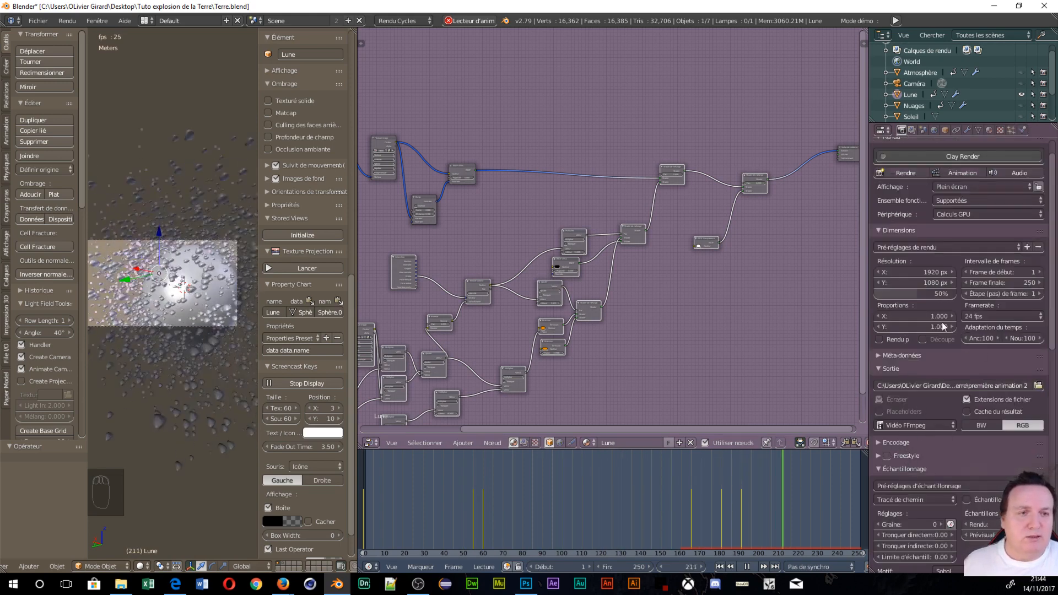
{"action": "left_click_drag", "start_coordinate": [913, 294], "coordinate": [956, 296]}
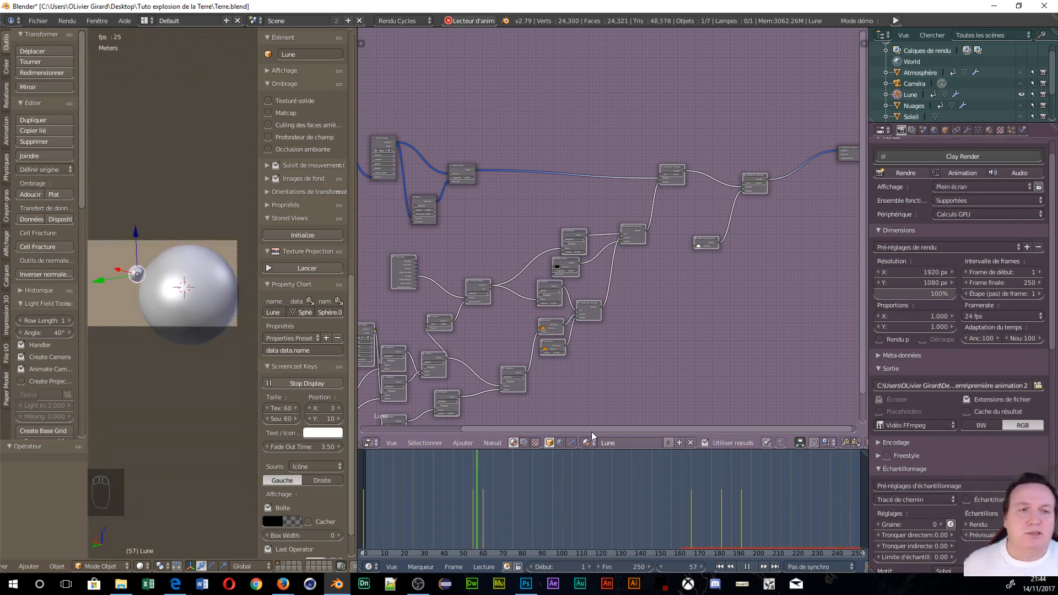
{"action": "scroll", "coordinate": [947, 358], "scroll_direction": "down", "scroll_amount": 5}
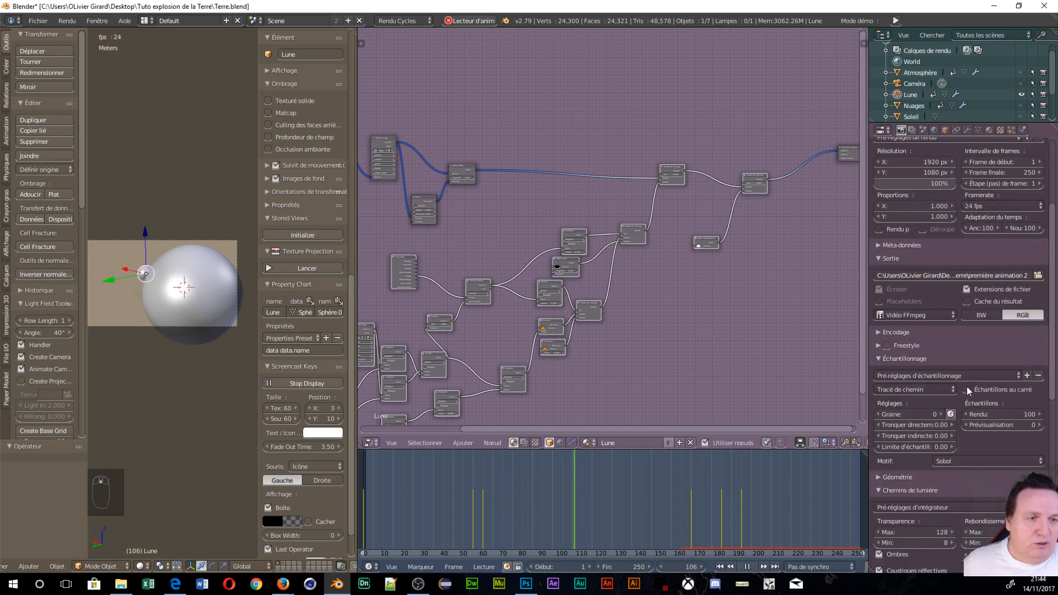
{"action": "left_click", "coordinate": [991, 414]}
{"action": "type", "text": "150"}
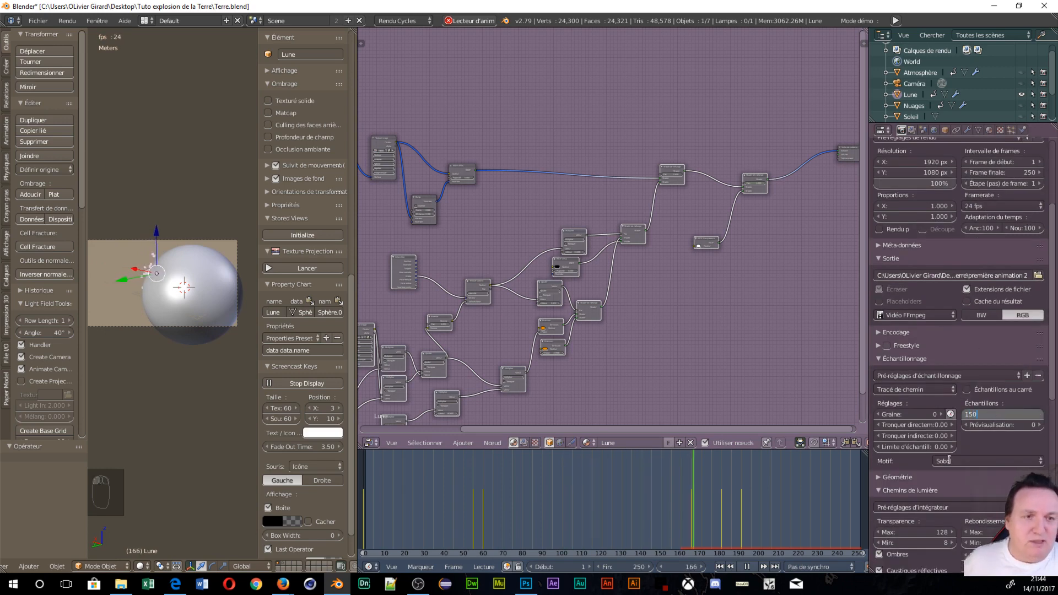
{"action": "key", "text": "Return"}
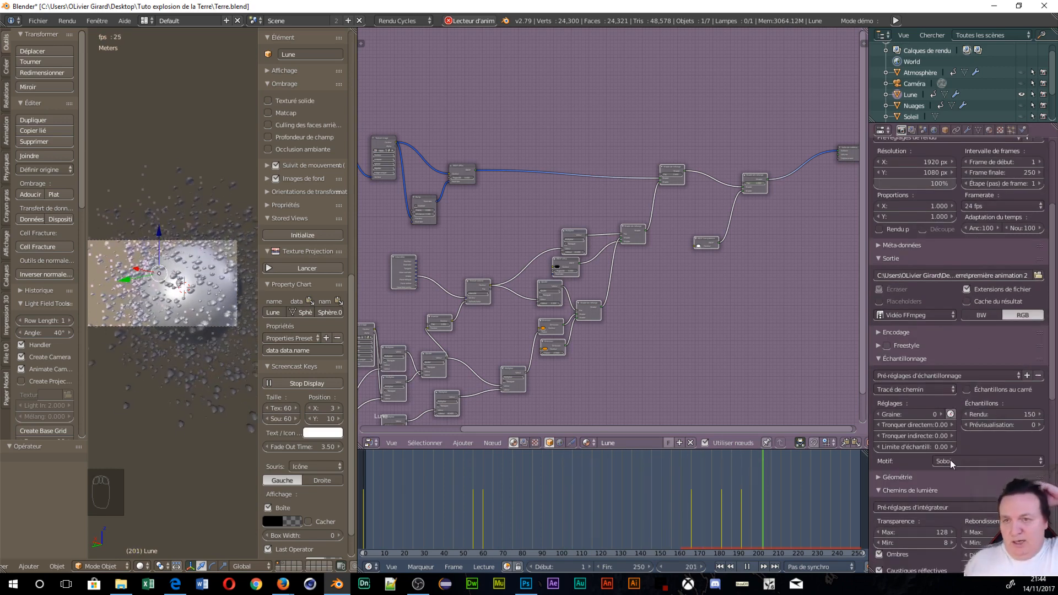